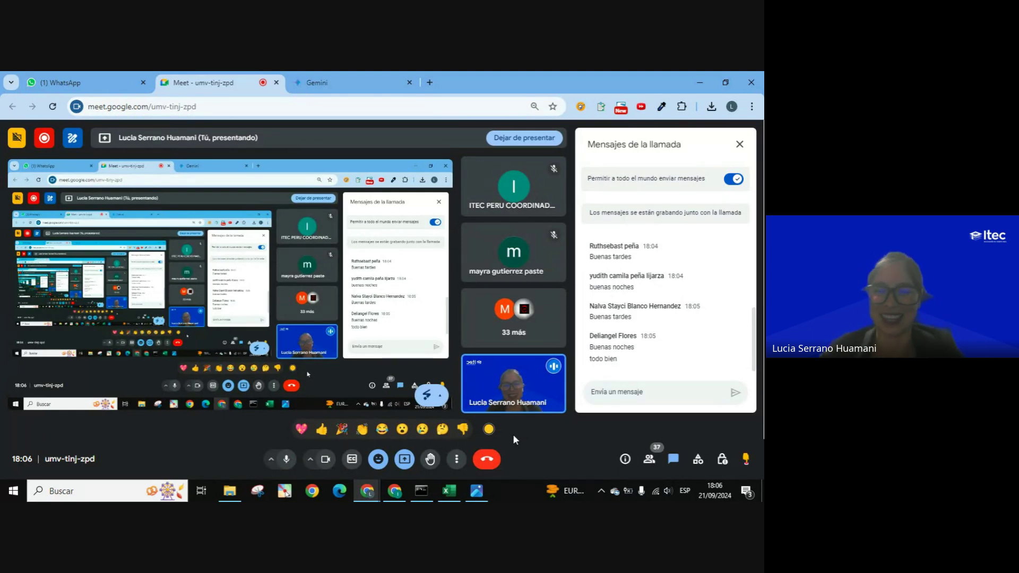
- Switch from the Meet call to the Photos window showing the Resiliencia image 1.jpg
left_click(470, 491)
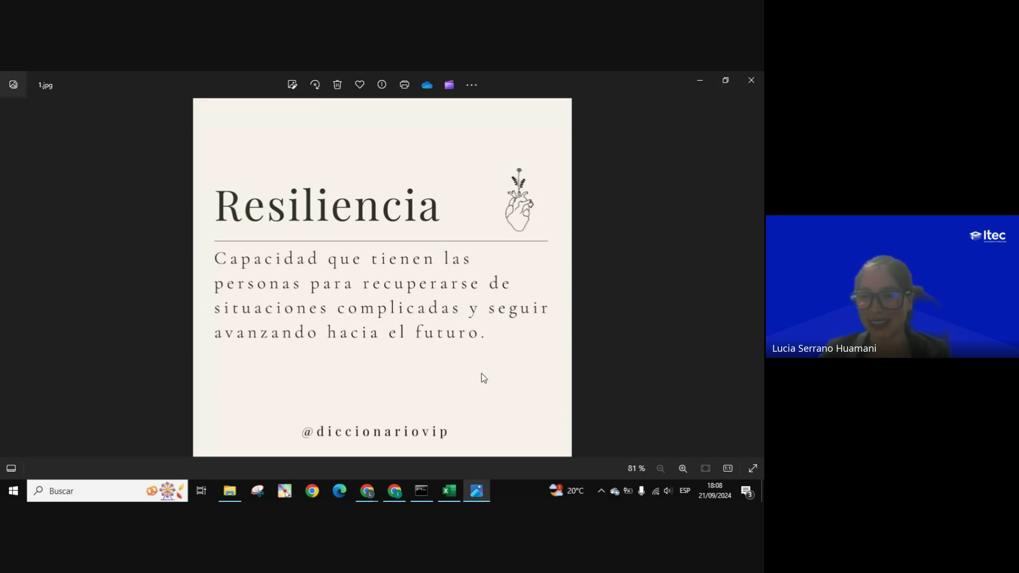
- Return from the Resiliencia image to the Google Meet call window through Chrome's taskbar thumbnail
left_click(455, 495)
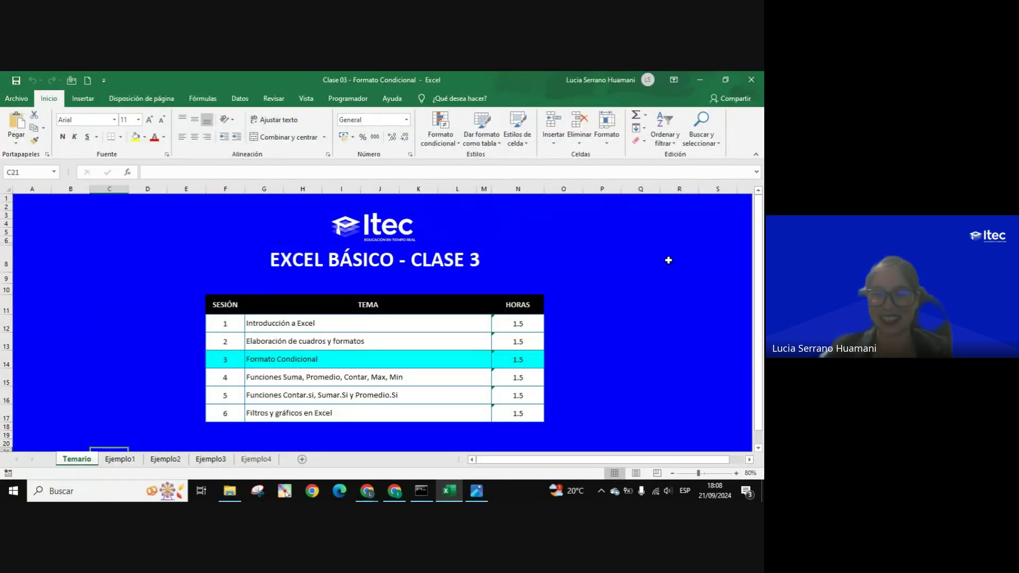
left_click(360, 486)
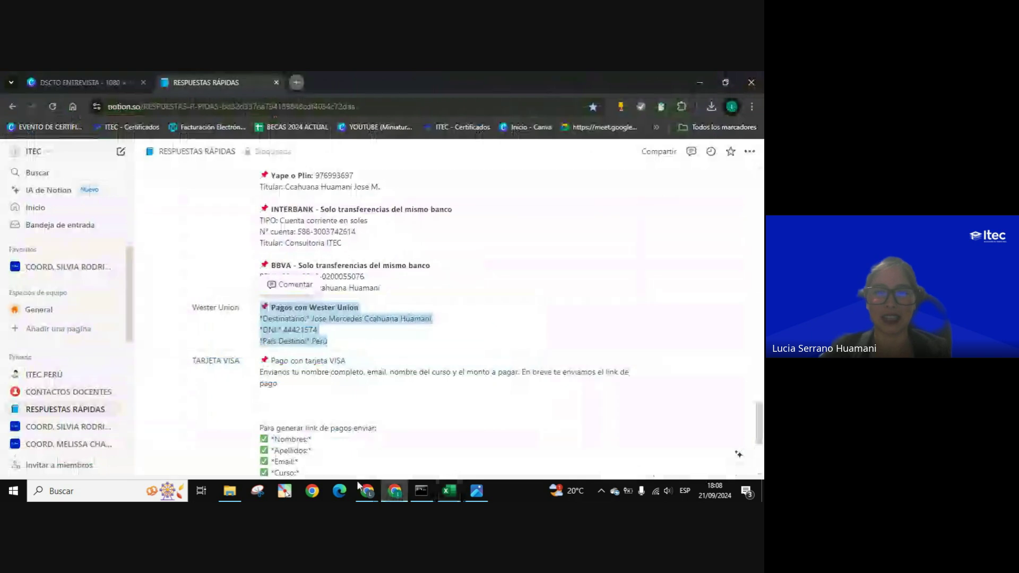
mouse_move(368, 491)
left_click(628, 407)
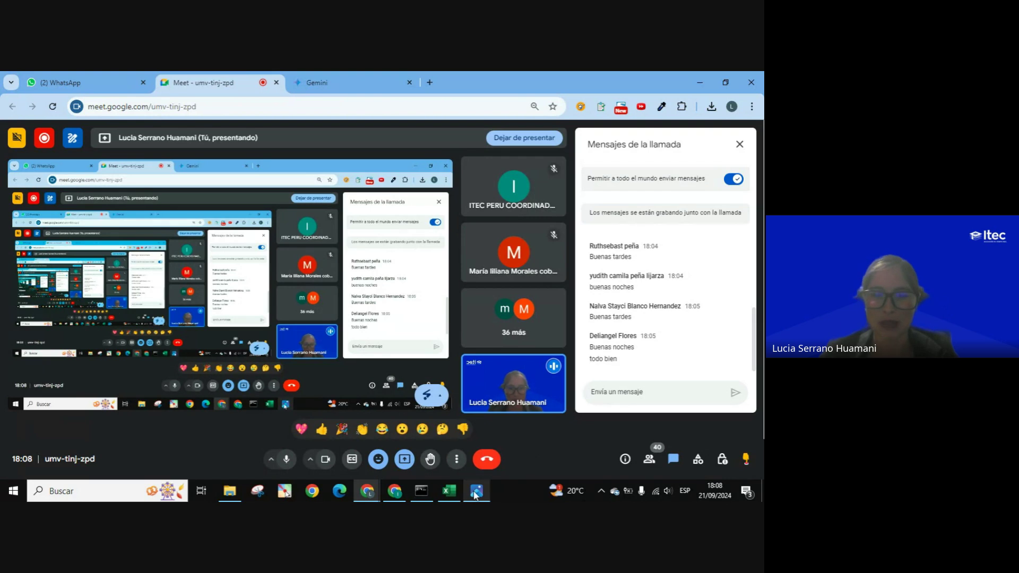
- Bring the Clase 03 - Formato Condicional workbook forward and open its Ejemplo1 sheet
left_click(450, 492)
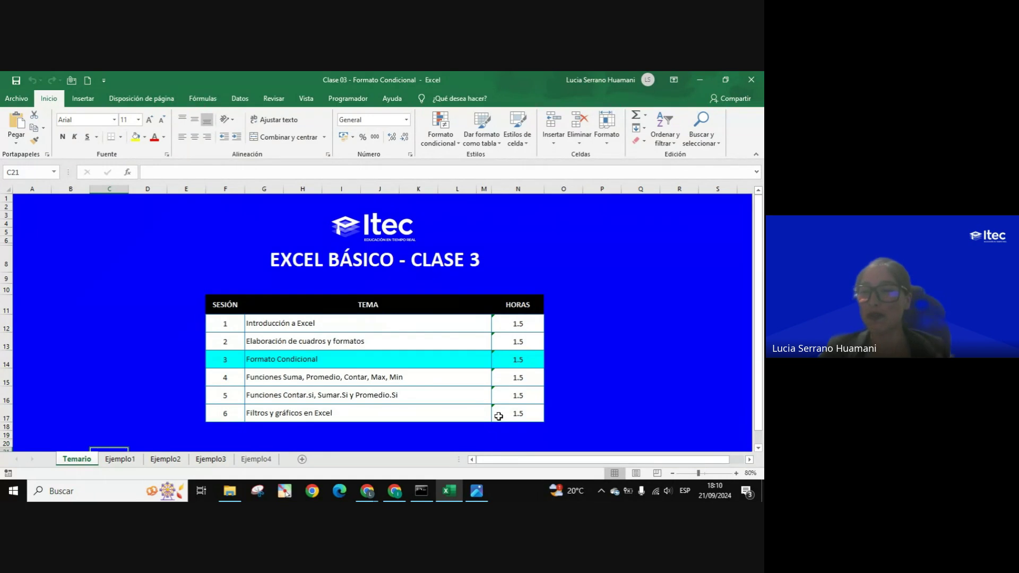
left_click(120, 459)
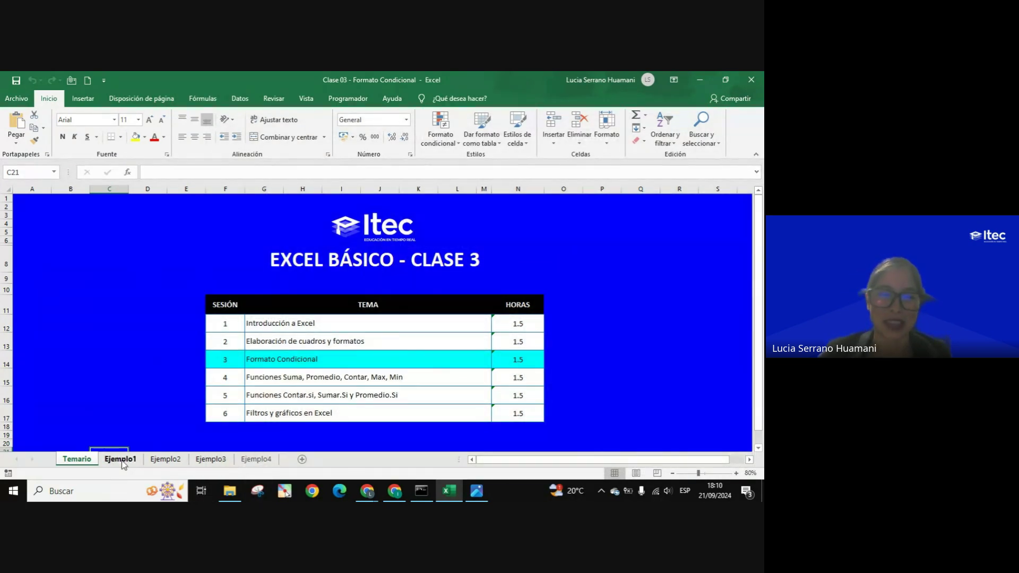
scroll(478, 386, "up", 2)
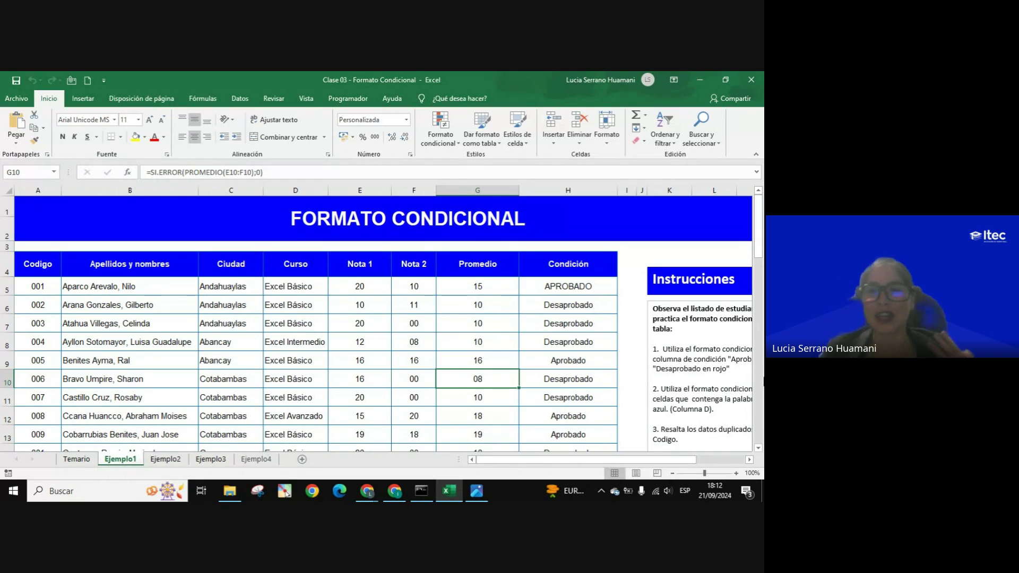
left_click_drag(621, 461, 654, 460)
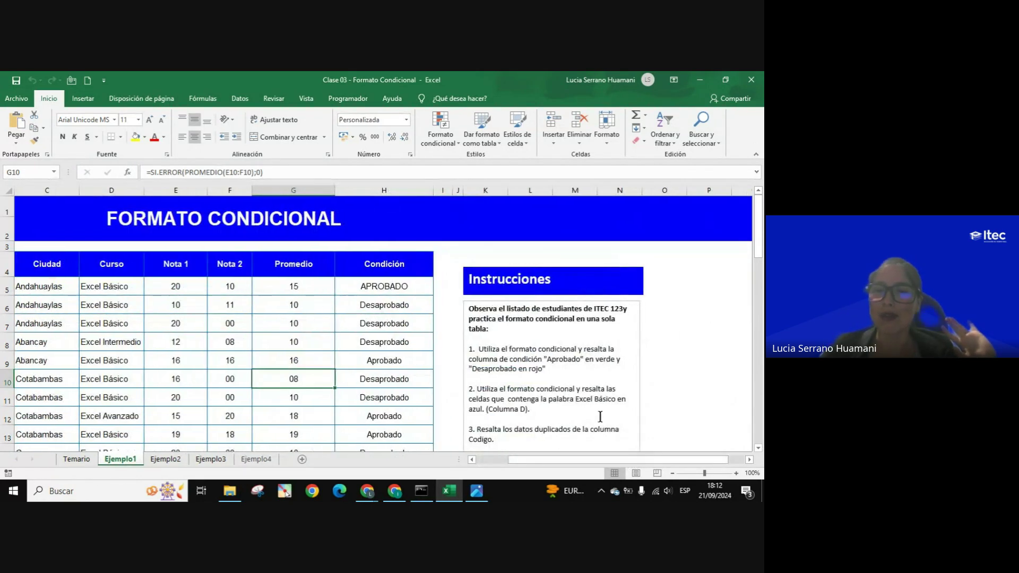
scroll(572, 388, "down", 2)
scroll(573, 393, "up", 1)
scroll(576, 398, "up", 1)
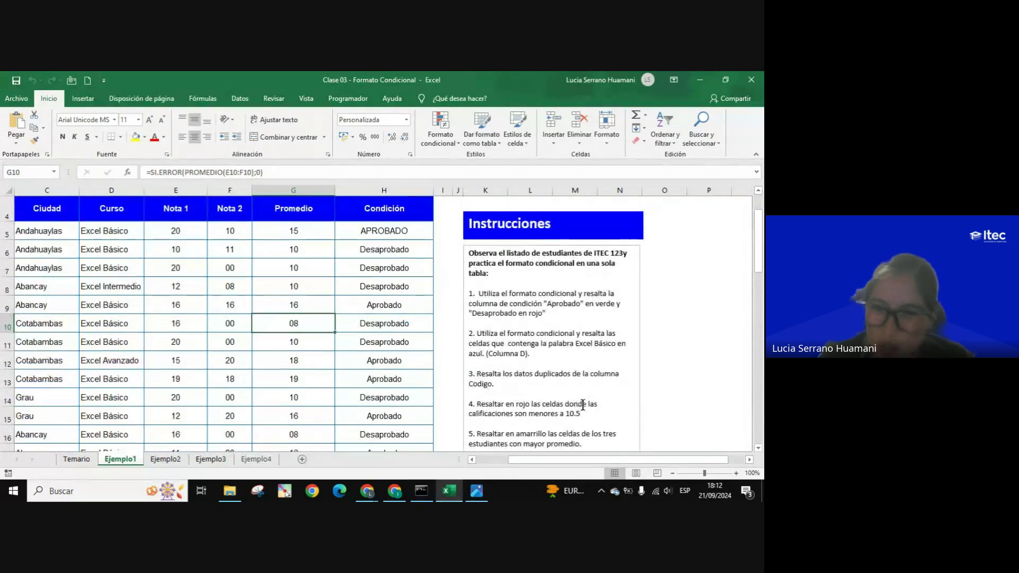
scroll(581, 404, "down", 2)
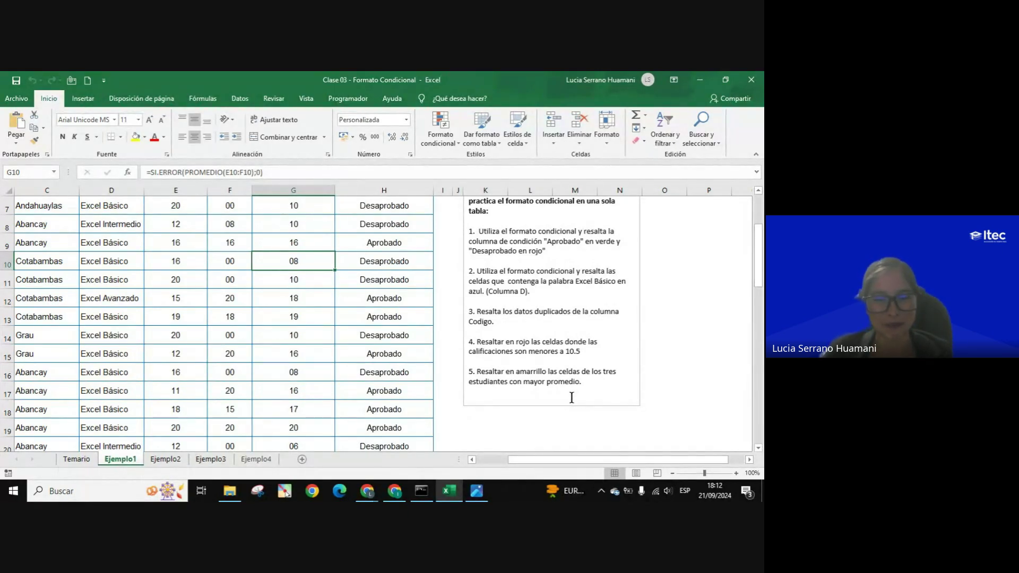
scroll(571, 398, "up", 1)
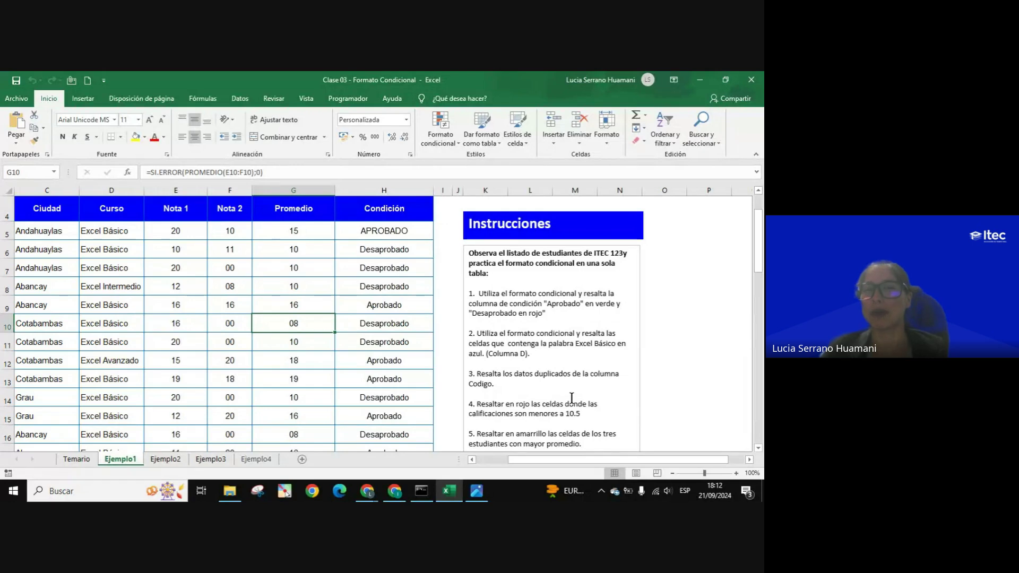
left_click(409, 332)
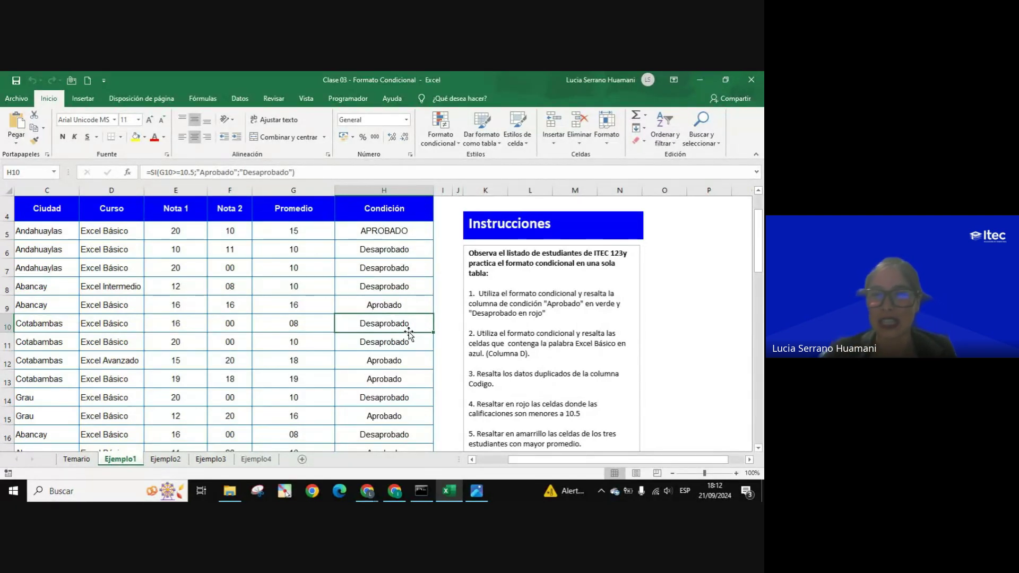
left_click(373, 232)
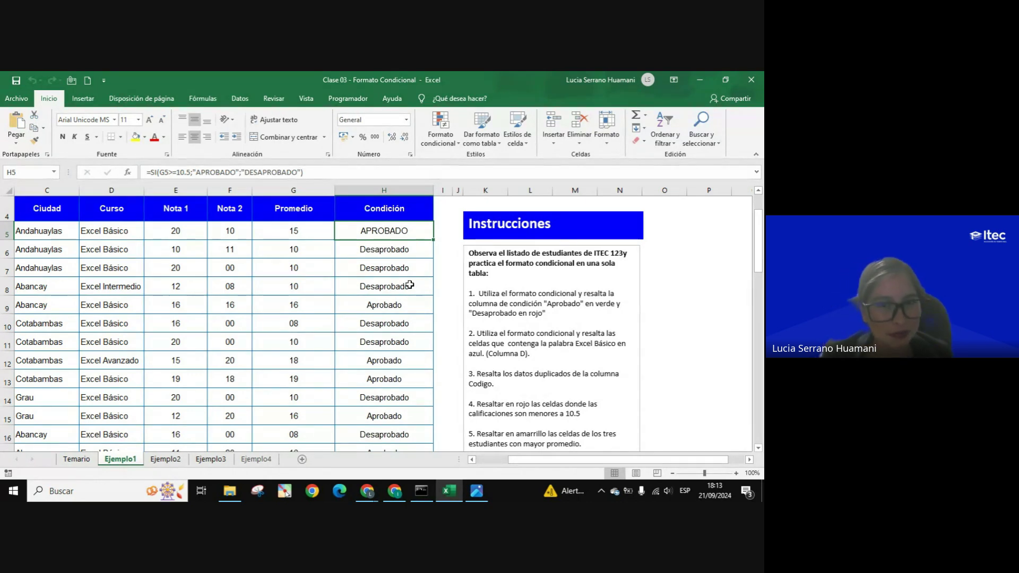
left_click(377, 252)
left_click(384, 267)
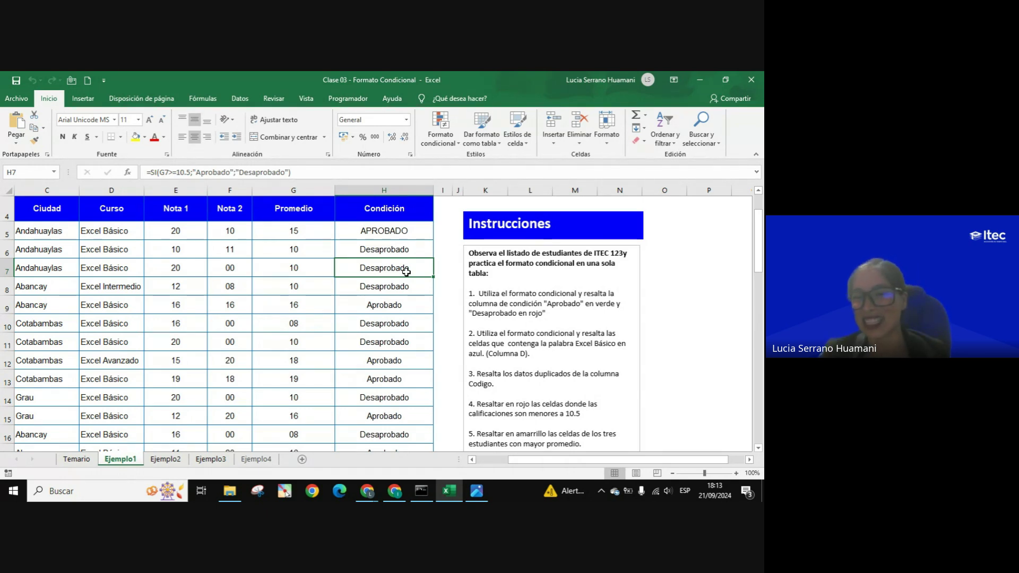
left_click(393, 250)
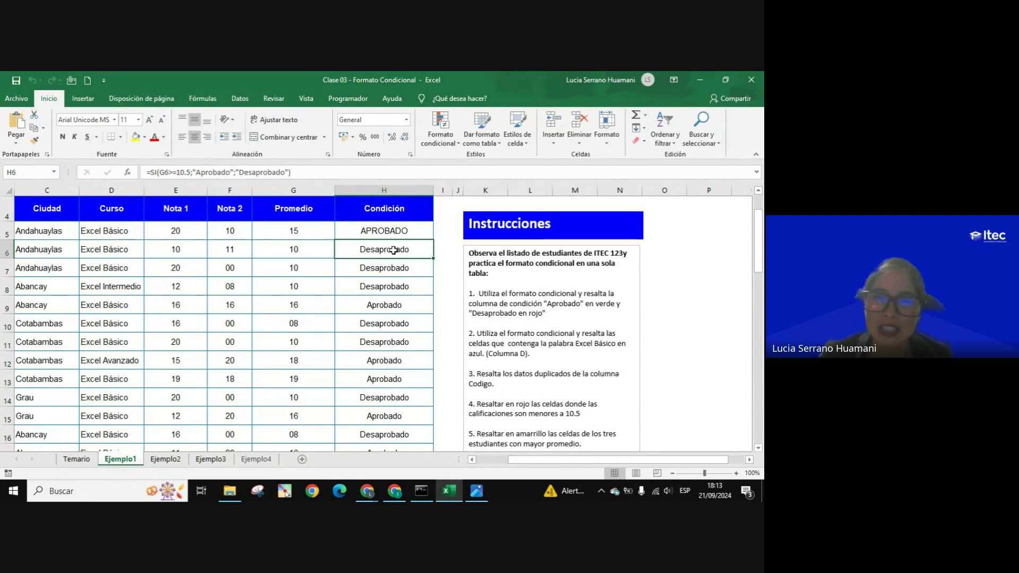
left_click_drag(393, 250, 396, 284)
left_click(396, 272)
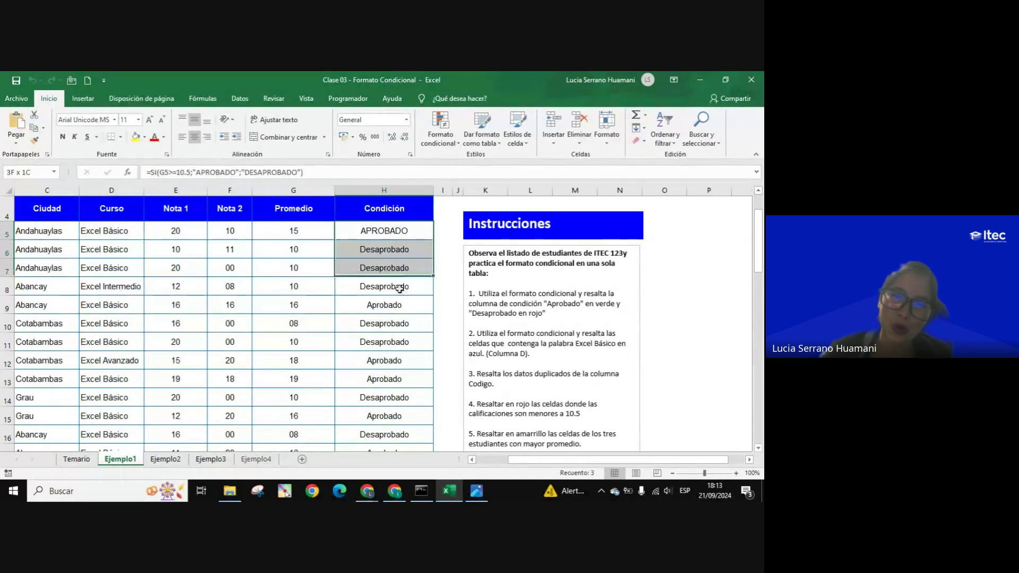
left_click_drag(395, 229, 412, 448)
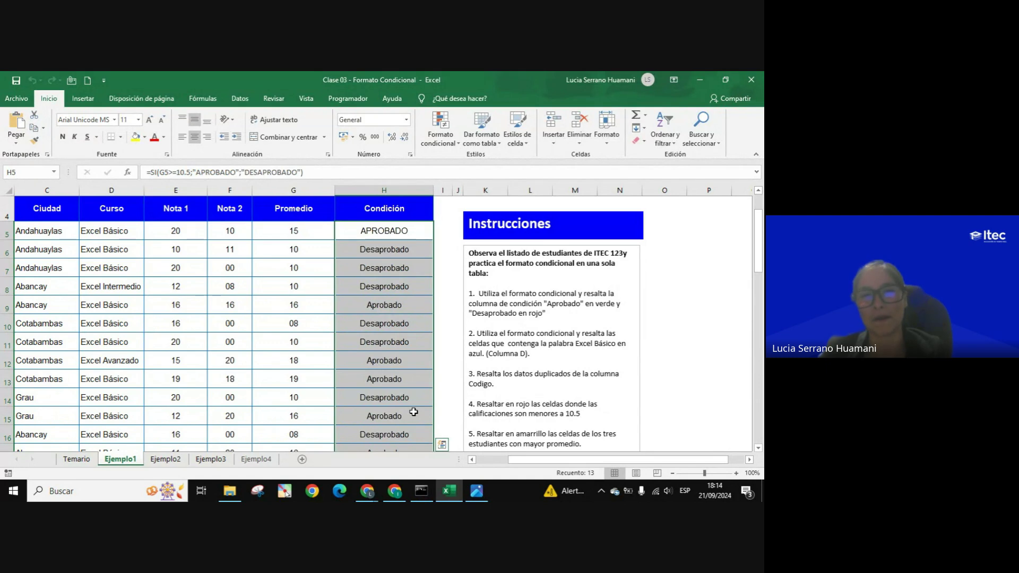
left_click(380, 358)
left_click(348, 218)
left_click(364, 231)
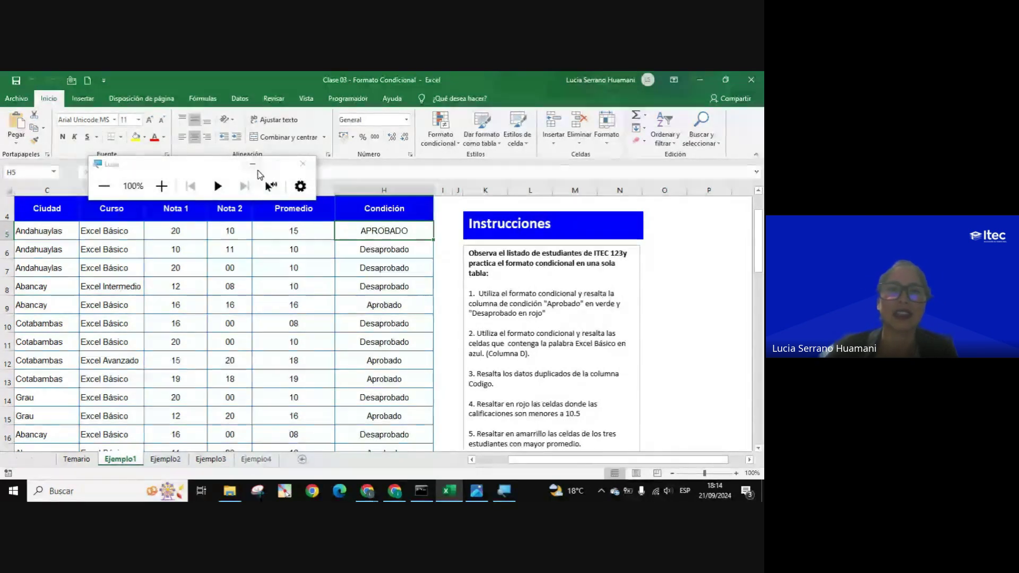
- Fill cell H5's APROBADO result with green using Color de relleno
key("super+plus")
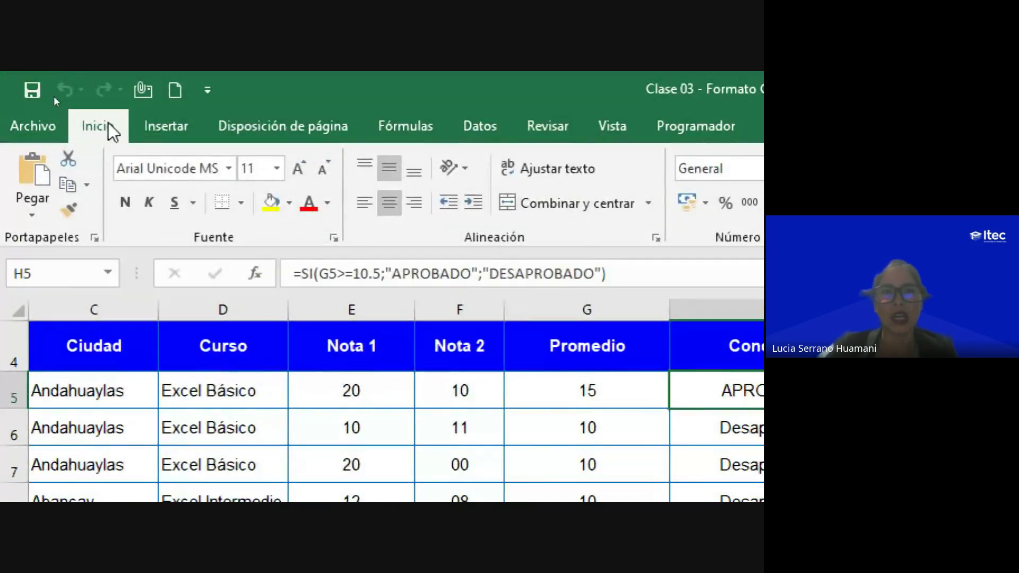
left_click(289, 203)
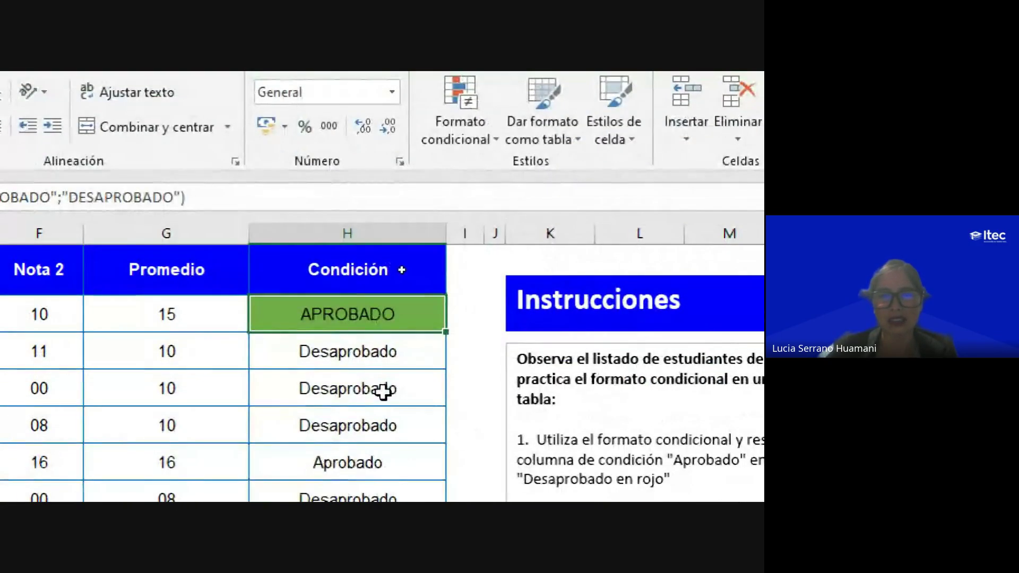
left_click(383, 387)
left_click(360, 317)
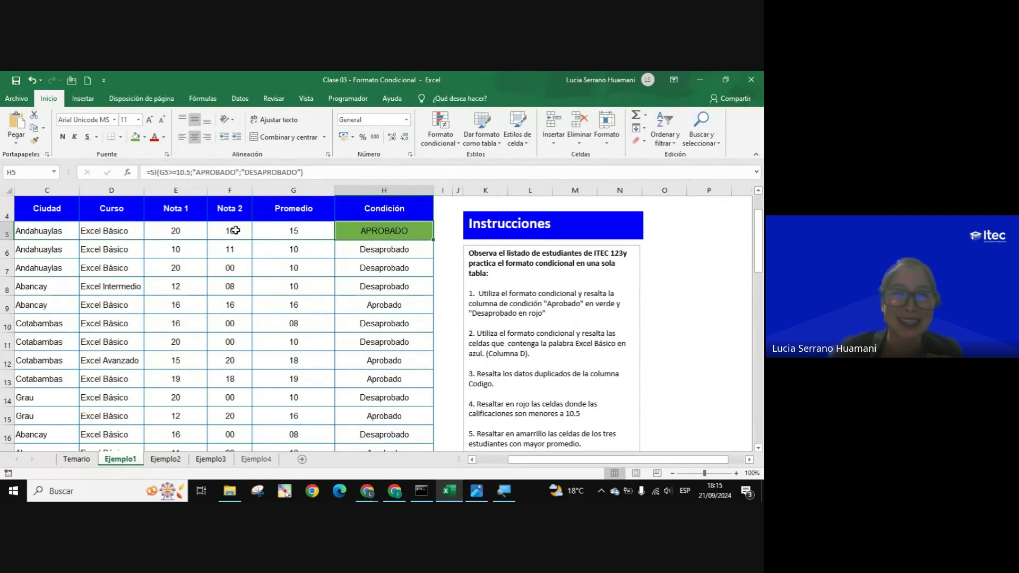
- Change the first Nota 1 grade from 20 to 02 and check H5's recalculated Condición
left_click(191, 228)
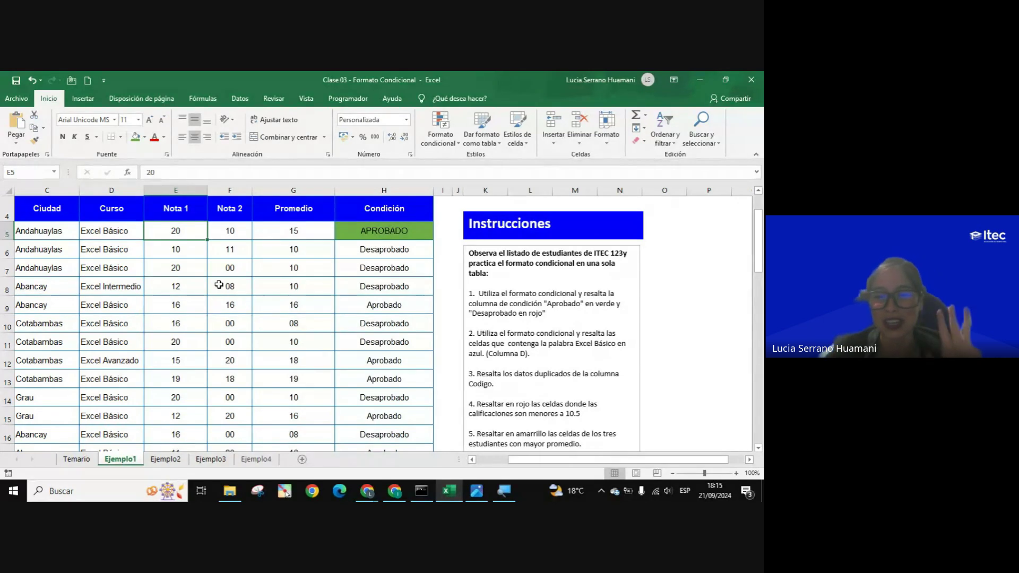
type("02")
key("Return")
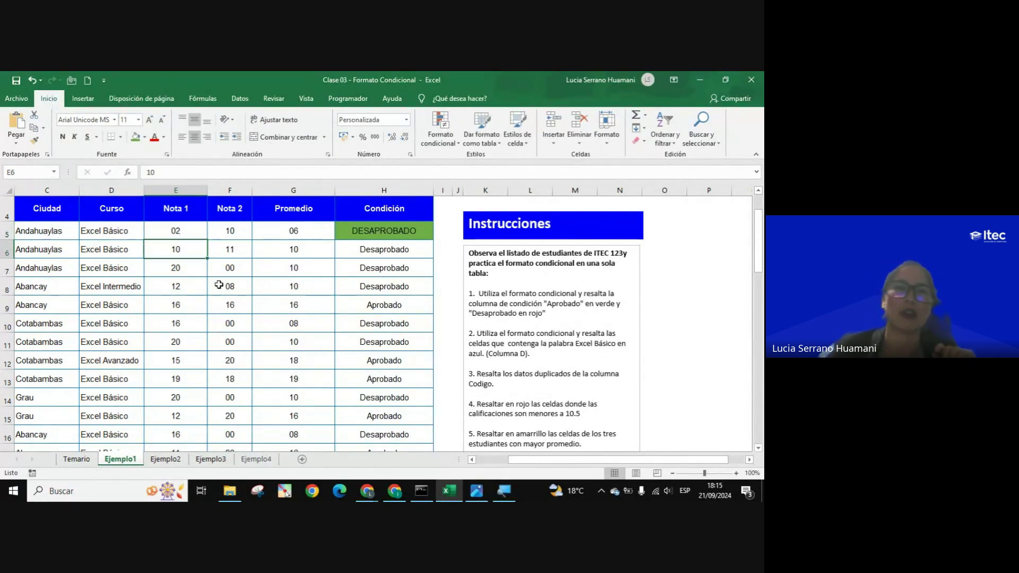
left_click(406, 235)
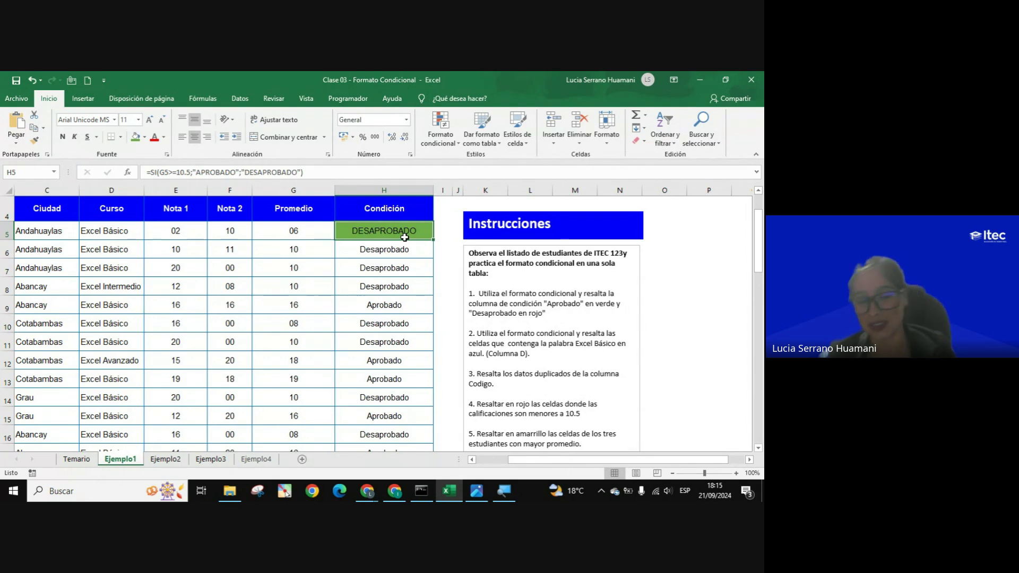
- Undo the grade change, then inspect the Condición formulas in H9 and H5
key("ctrl+z")
key("ctrl+z")
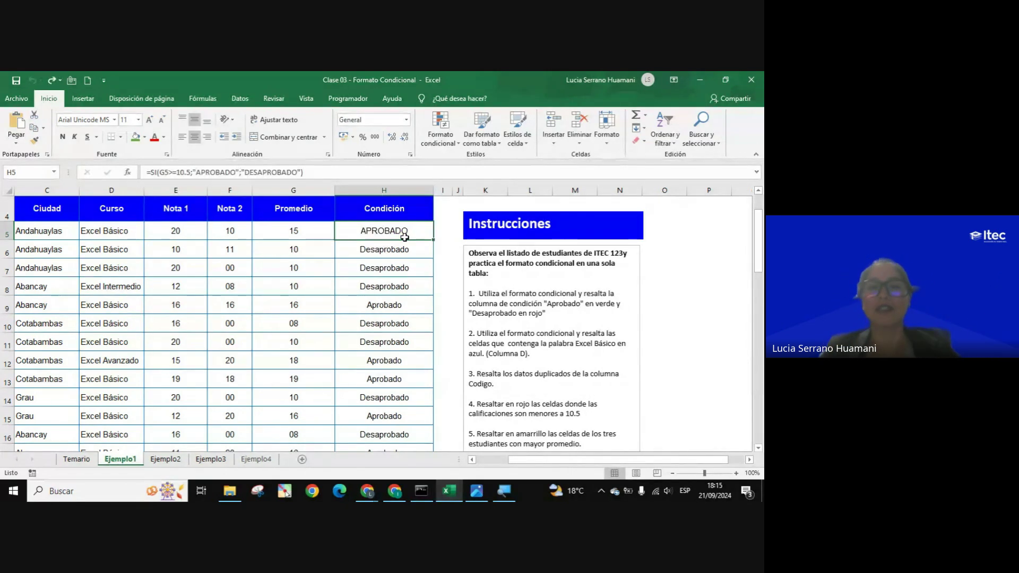
left_click(401, 306)
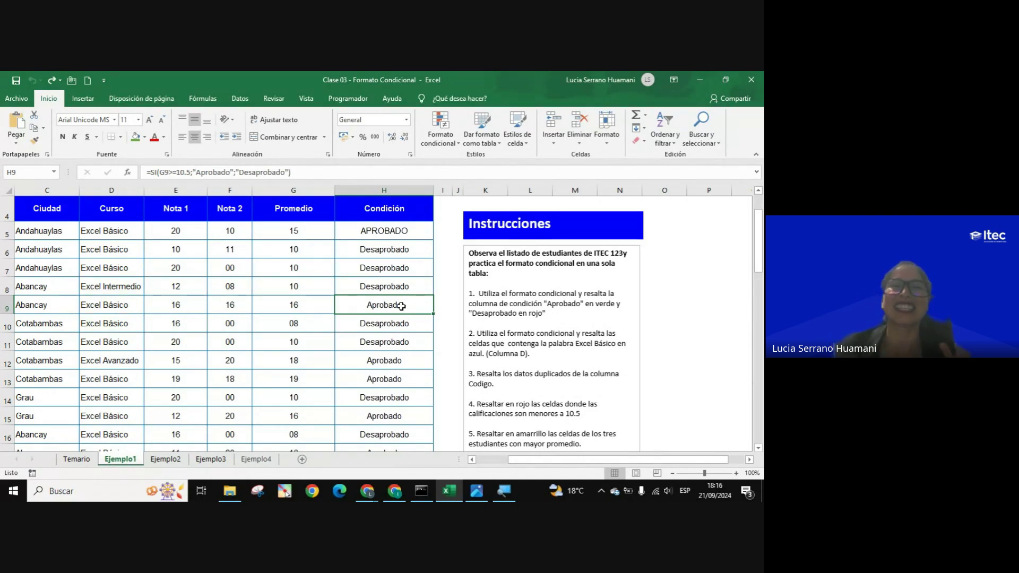
left_click(384, 234)
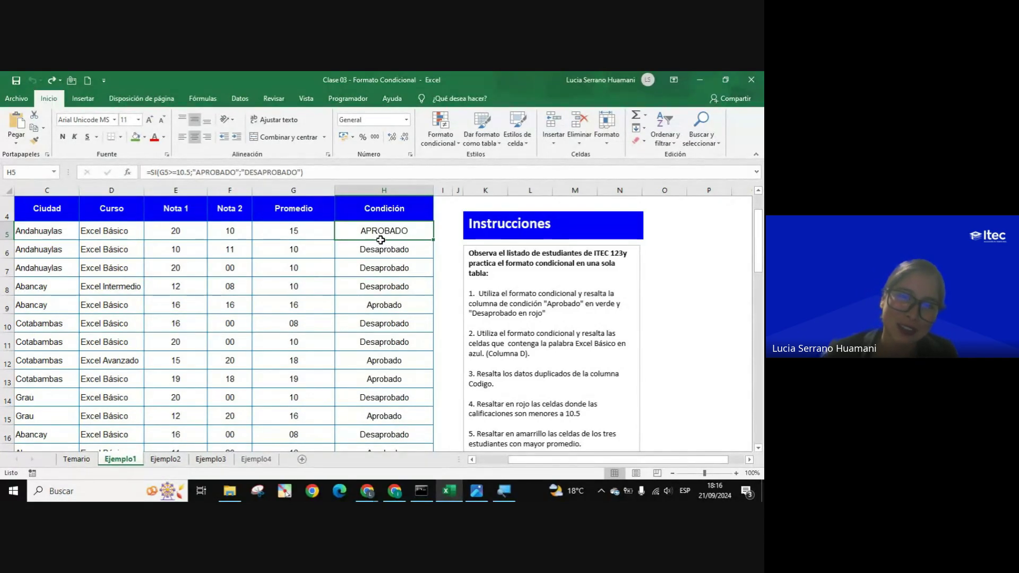
left_click_drag(383, 229, 392, 381)
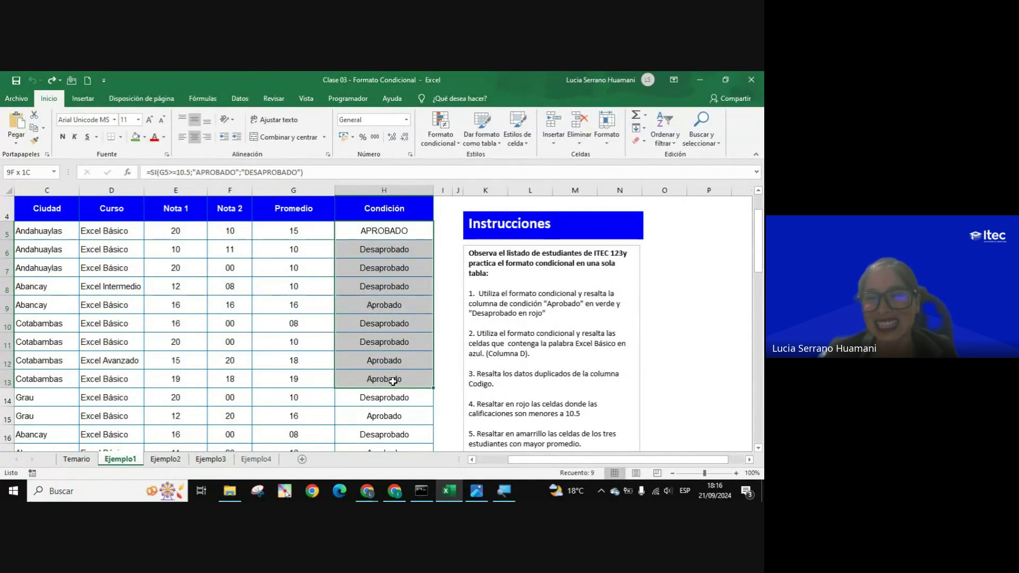
mouse_move(393, 380)
left_mouse_down()
mouse_move(390, 468)
mouse_move(368, 428)
left_mouse_up()
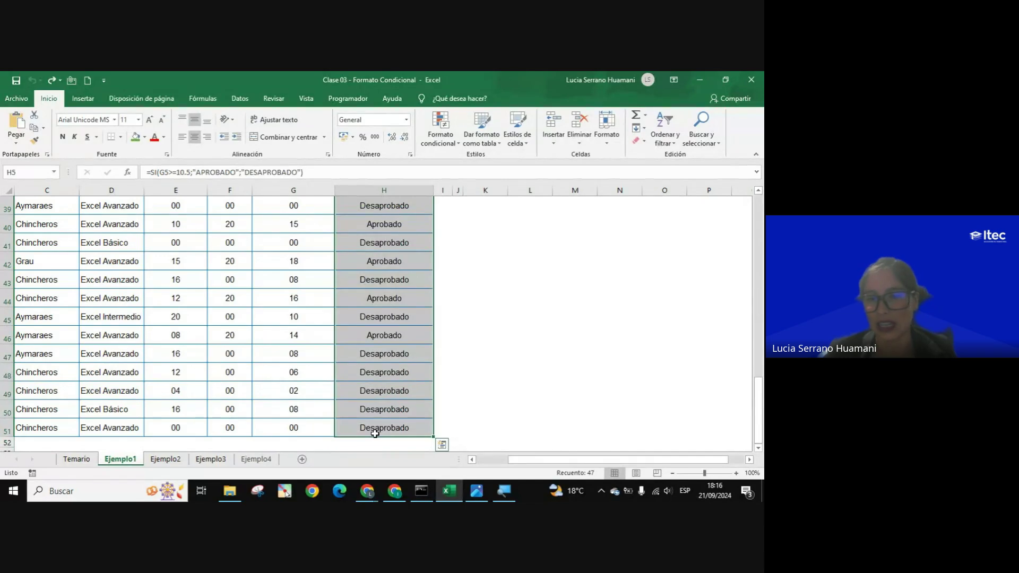
scroll(368, 427, "up", 5)
scroll(383, 424, "up", 6)
scroll(372, 420, "up", 2)
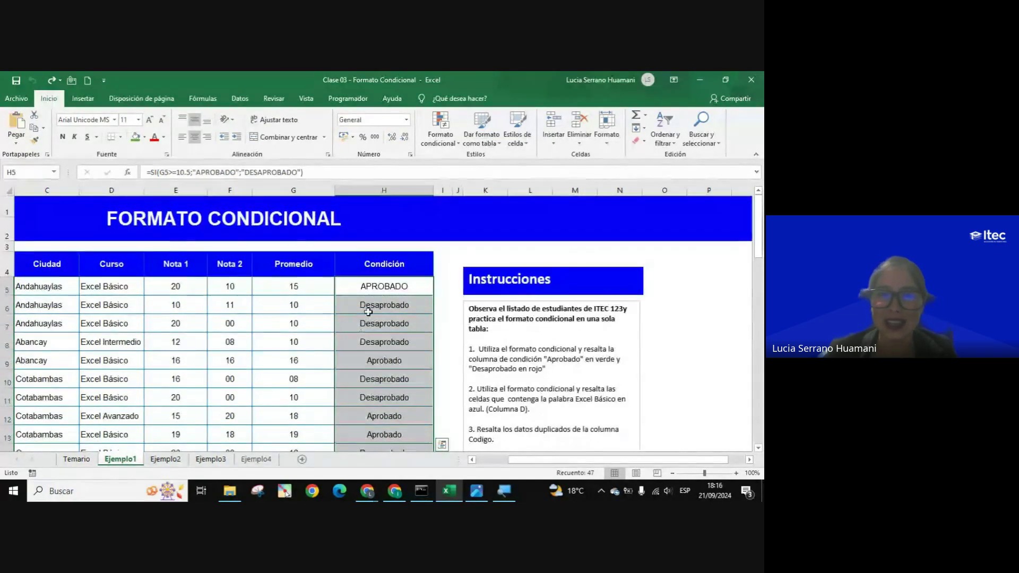
left_click_drag(369, 285, 389, 499)
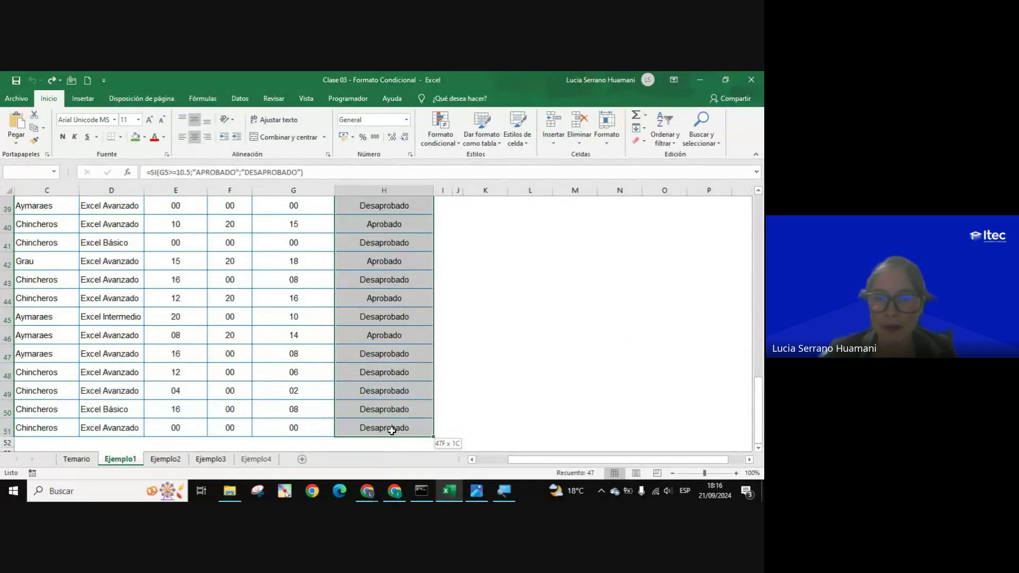
left_click_drag(389, 499, 392, 429)
scroll(391, 429, "up", 6)
scroll(390, 430, "up", 7)
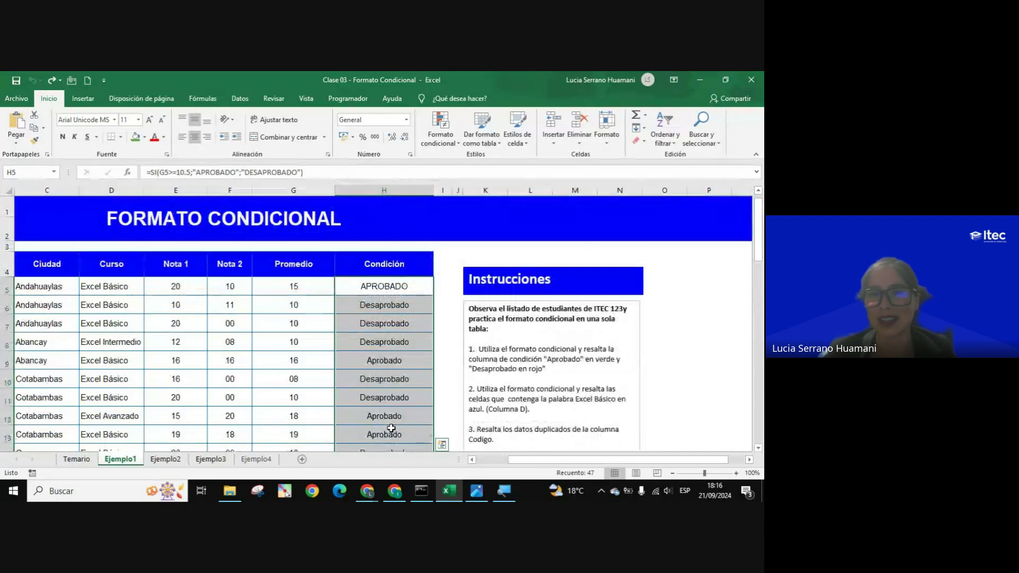
left_click(384, 288)
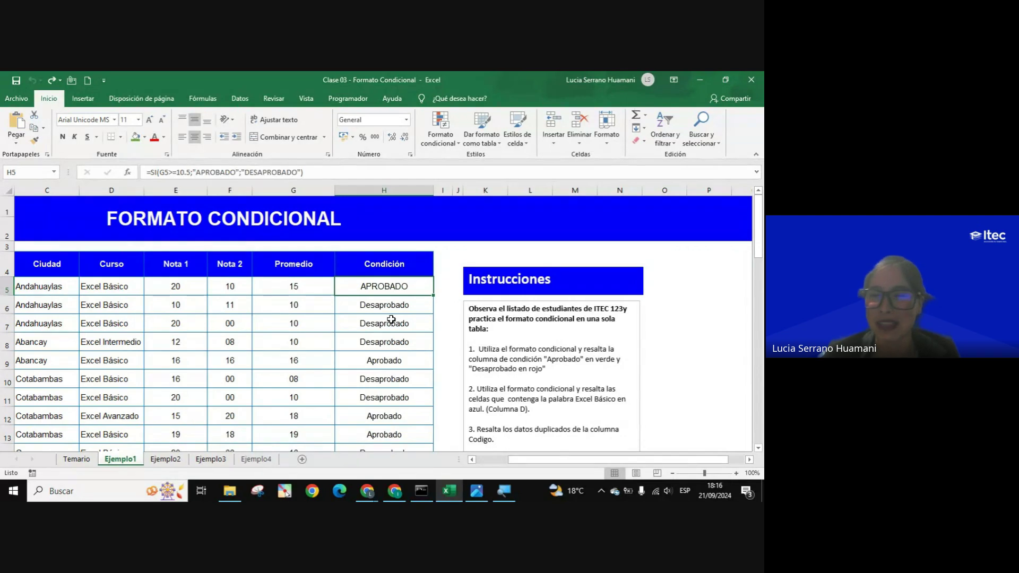
left_click_drag(356, 290, 370, 465)
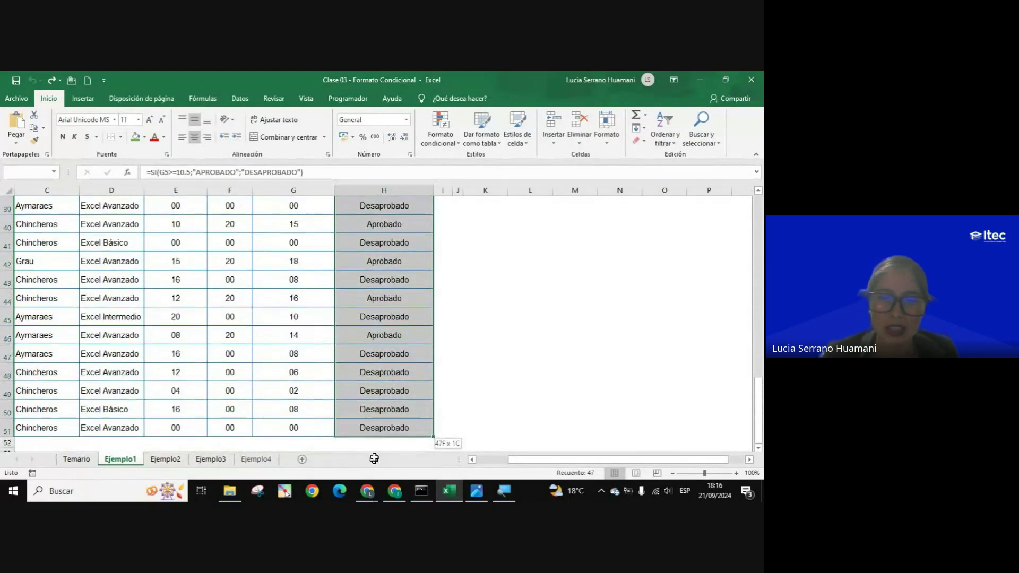
left_click_drag(371, 465, 380, 429)
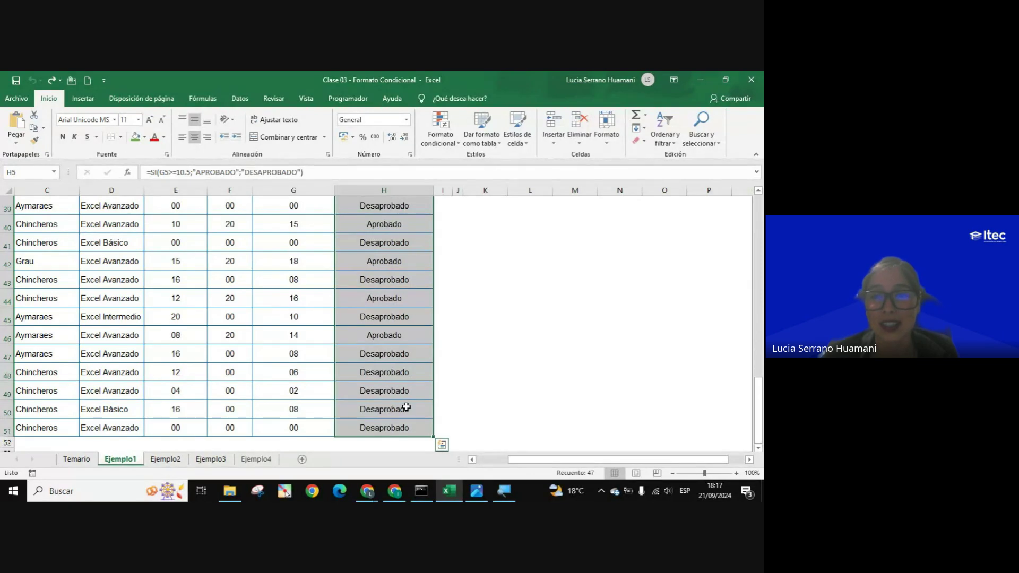
scroll(407, 408, "up", 3)
scroll(407, 408, "up", 3)
scroll(406, 408, "up", 3)
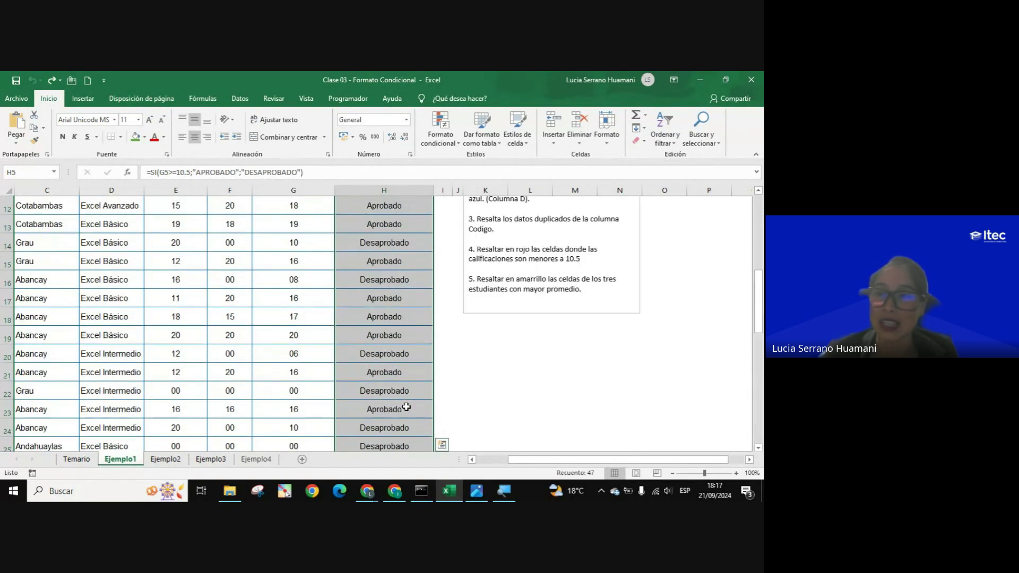
scroll(407, 408, "up", 3)
scroll(407, 408, "up", 1)
left_click(390, 290)
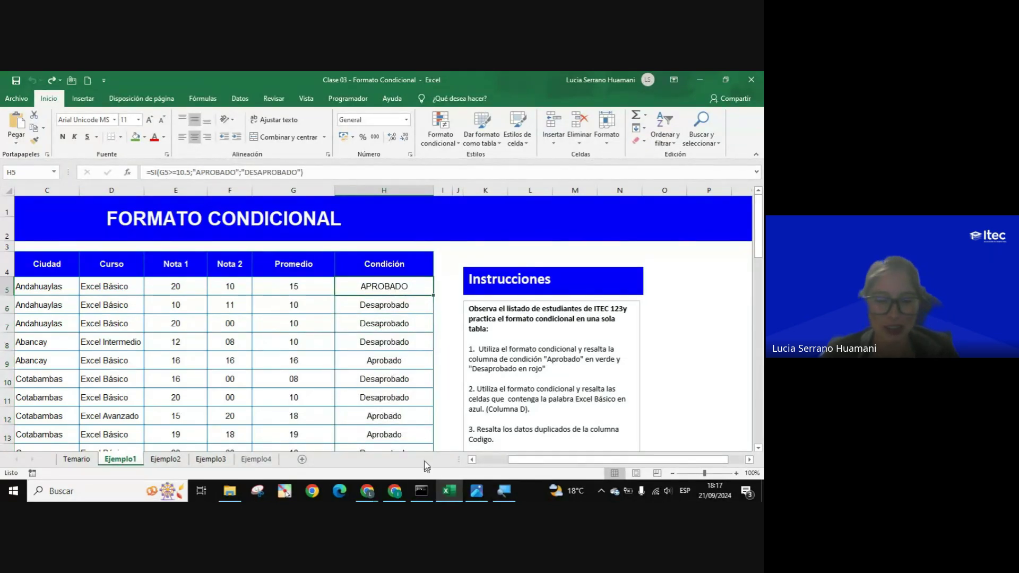
- Open klipartz.com.png from the desktop TECLADOS folder in Photos, maximized, with the annotation palette beside it
left_click(449, 491)
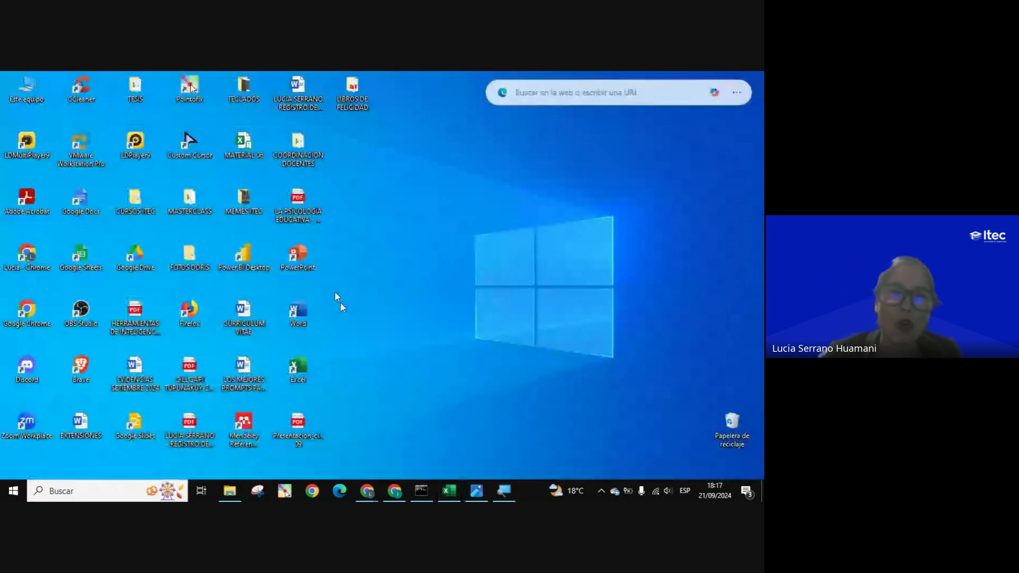
double_click(246, 85)
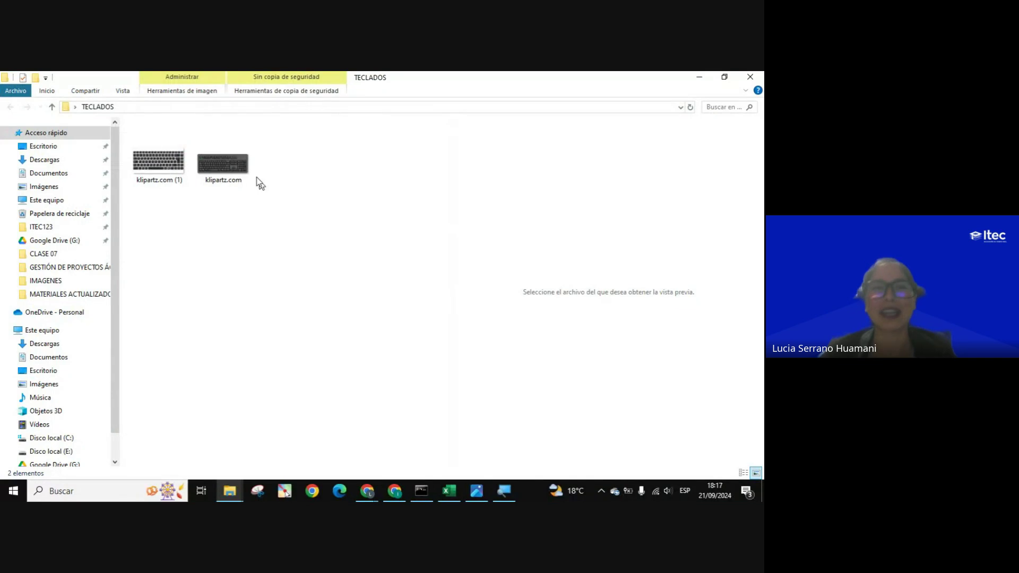
double_click(229, 167)
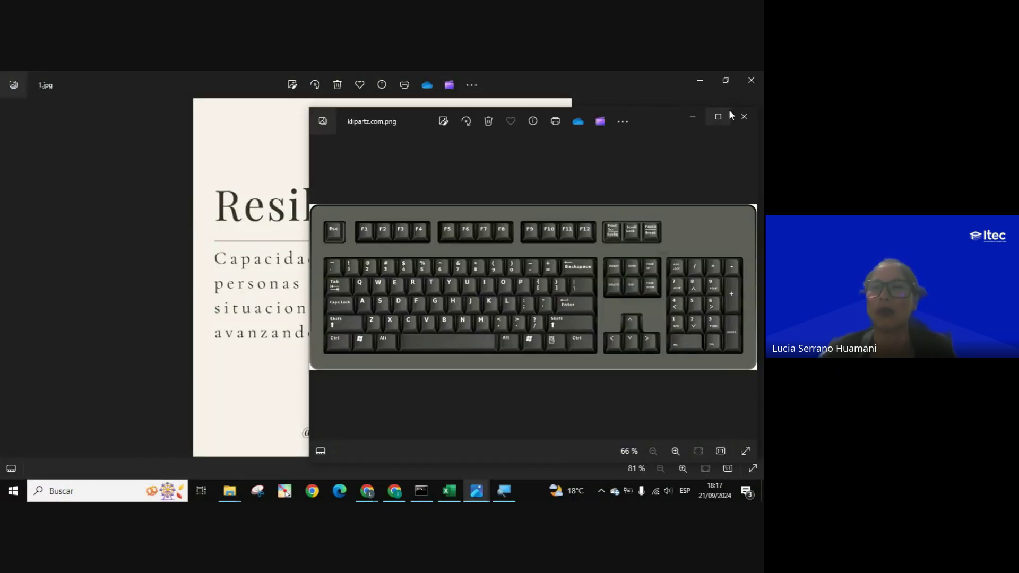
left_click(722, 118)
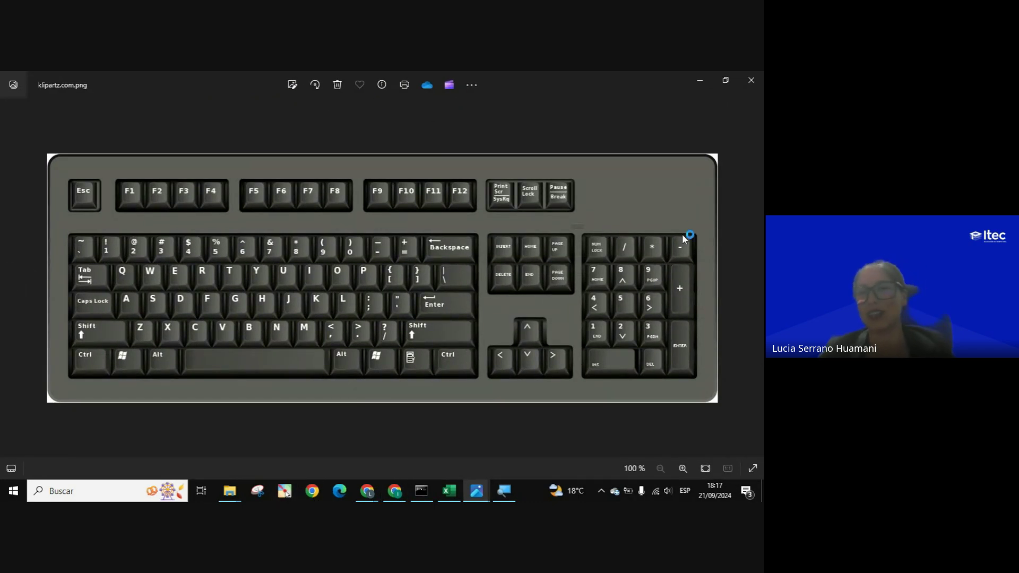
left_click_drag(748, 261, 740, 104)
- Draw green, yellow and blue boxes around the Ctrl, Shift and down-arrow keys
left_click(729, 123)
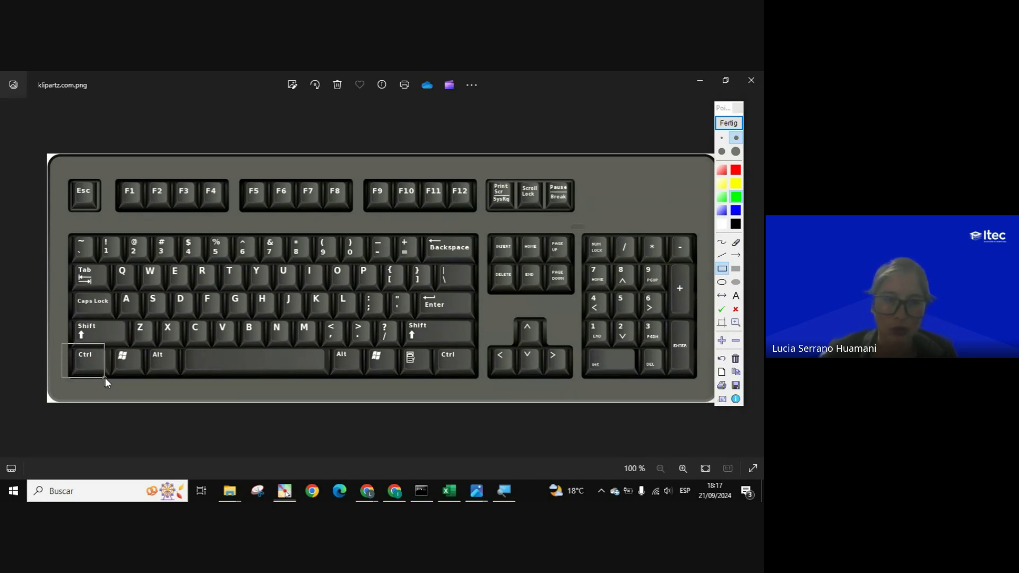
left_click_drag(106, 379, 107, 380)
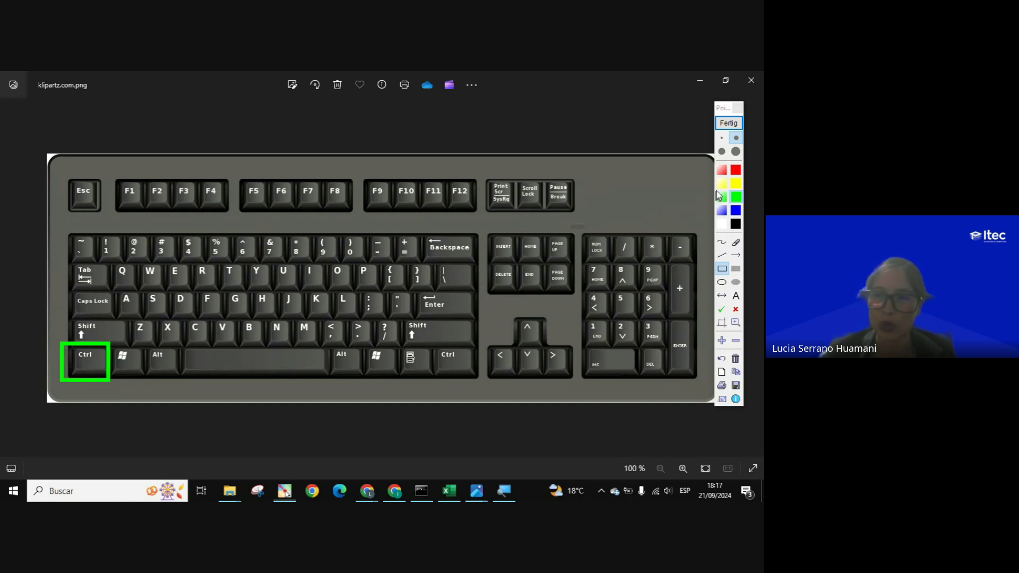
left_click(739, 186)
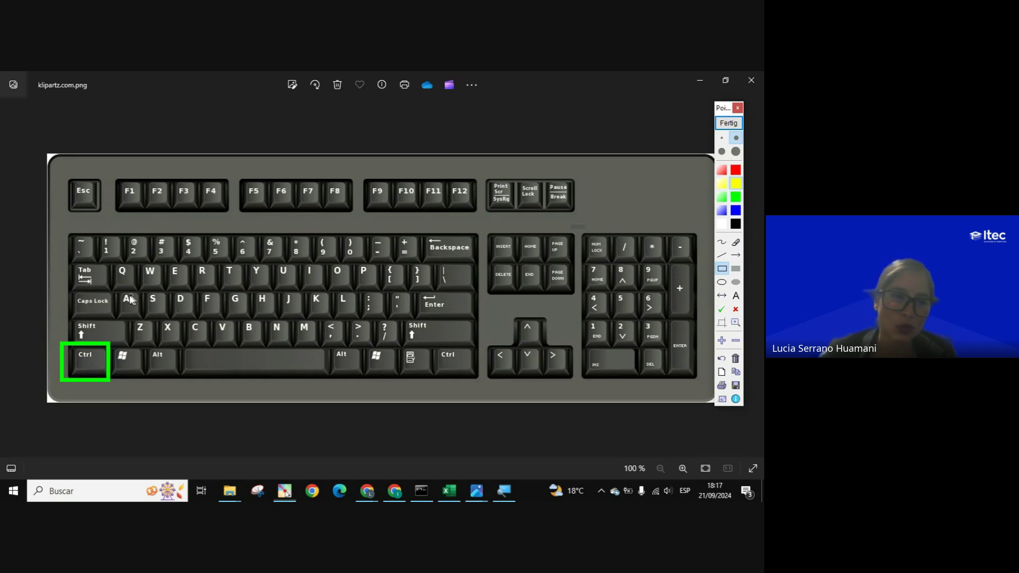
left_click_drag(60, 317, 127, 343)
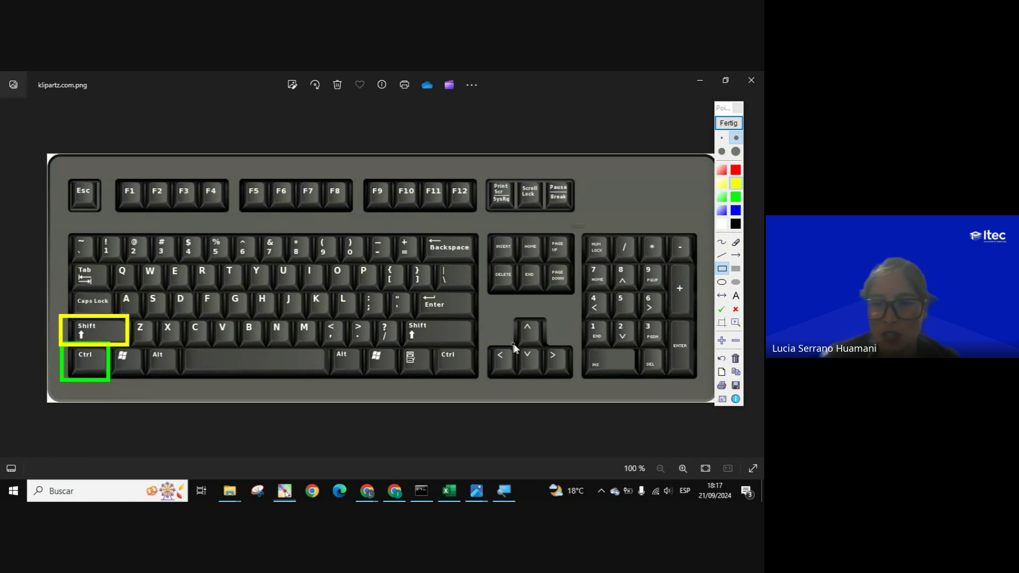
left_click(735, 212)
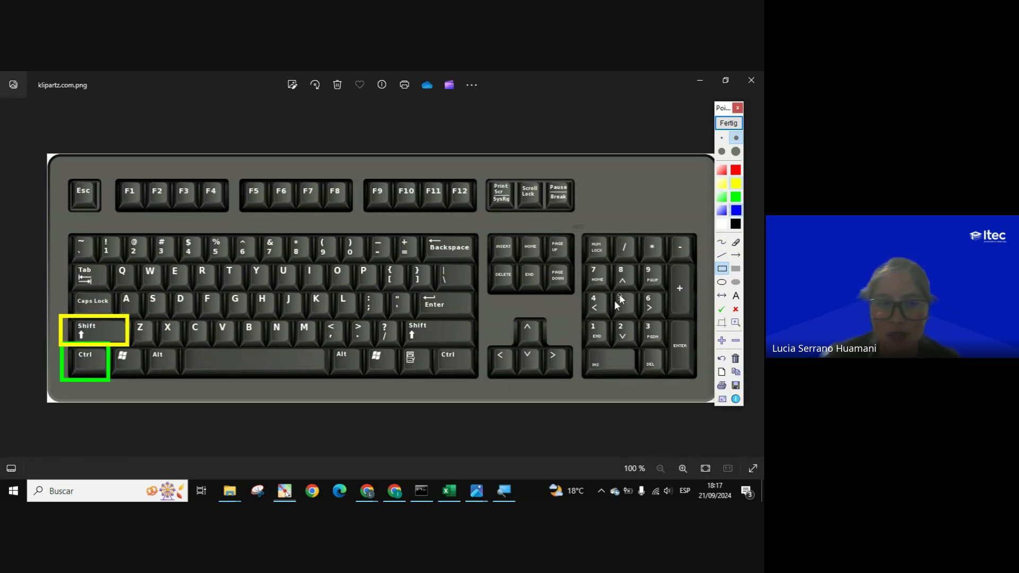
left_click(518, 349)
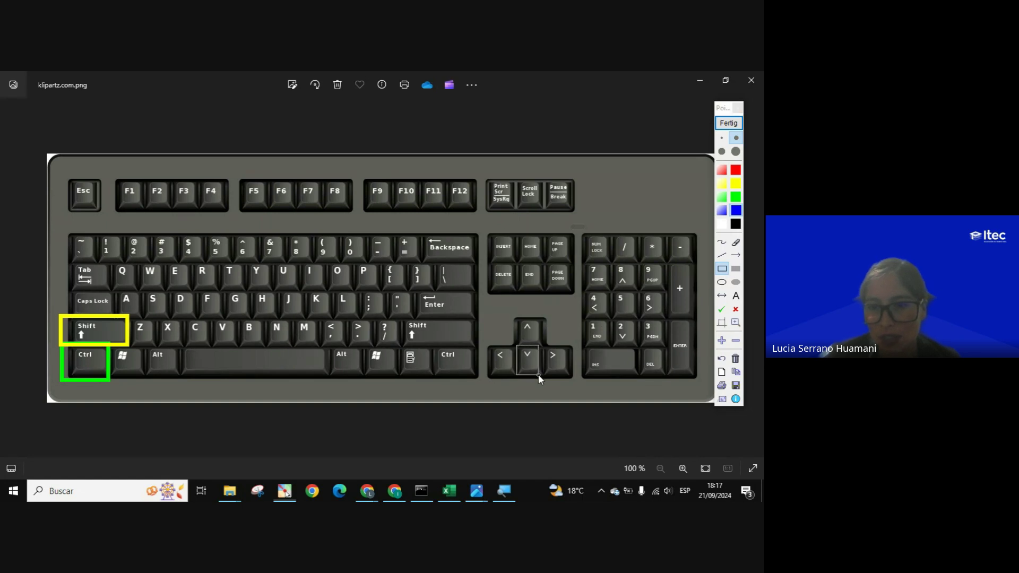
left_click_drag(538, 375, 545, 379)
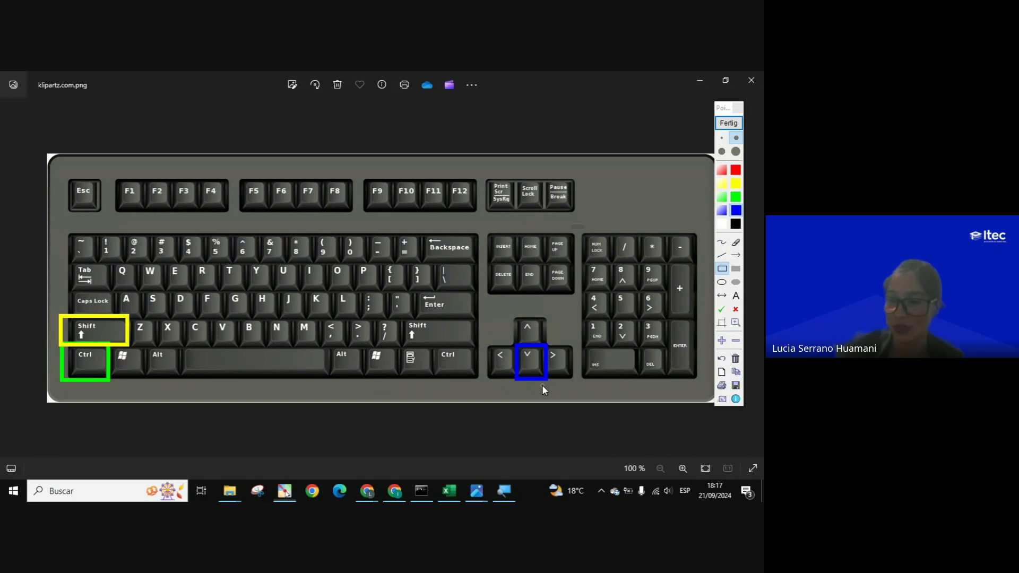
- Draw a freehand line linking Ctrl, Shift and down-arrow, then clear all markings
left_click(723, 243)
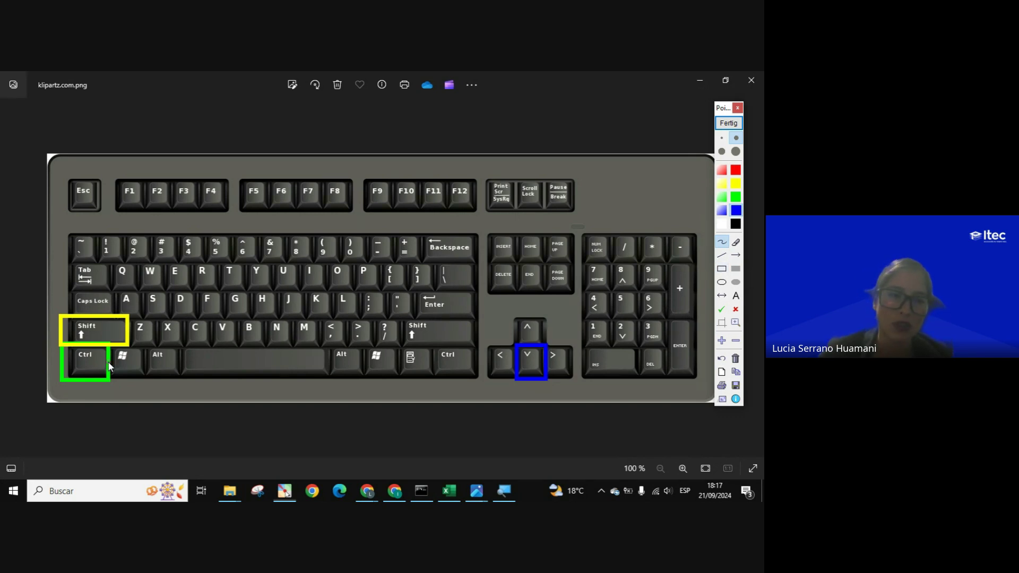
left_click_drag(109, 363, 515, 366)
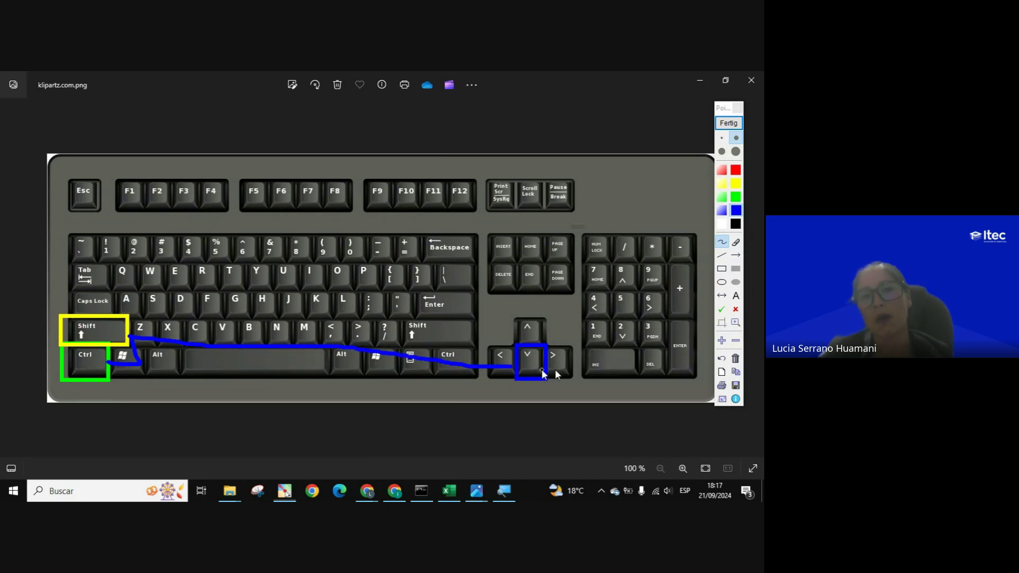
left_click(728, 123)
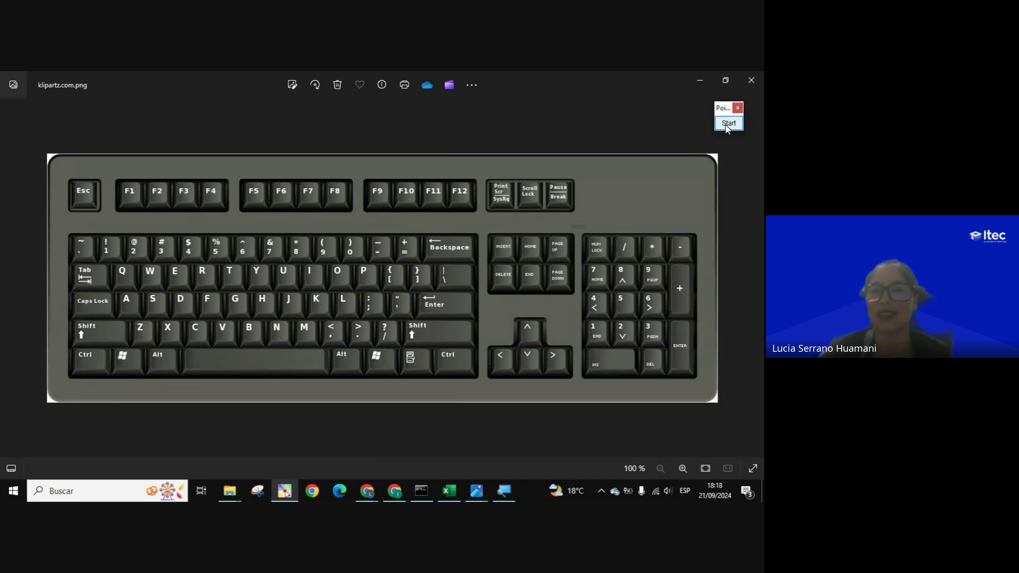
- Bring Excel back to the Ejemplo1 sheet, select column H, then cell H5
left_click(446, 491)
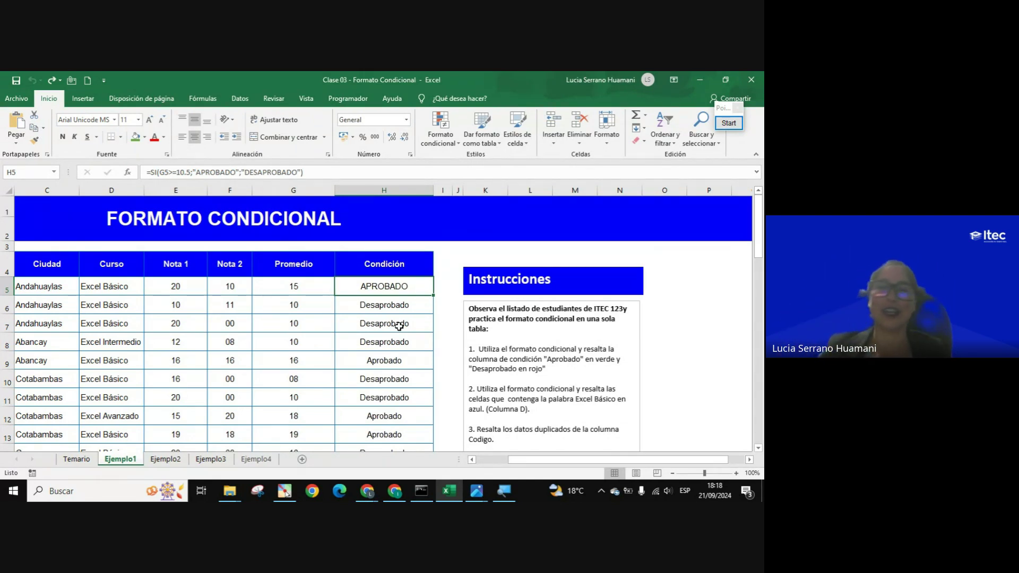
left_click(373, 192)
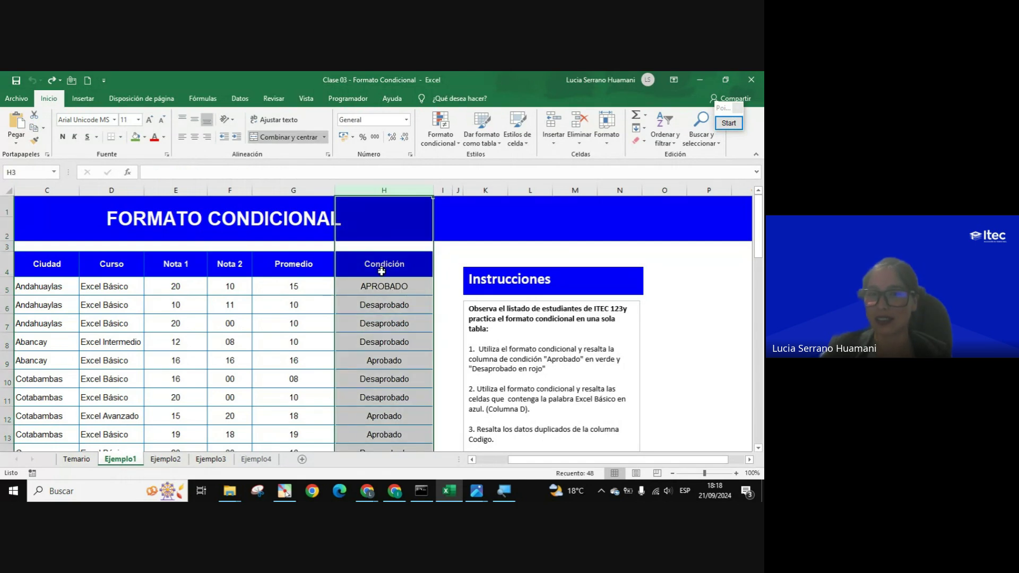
left_click(382, 292)
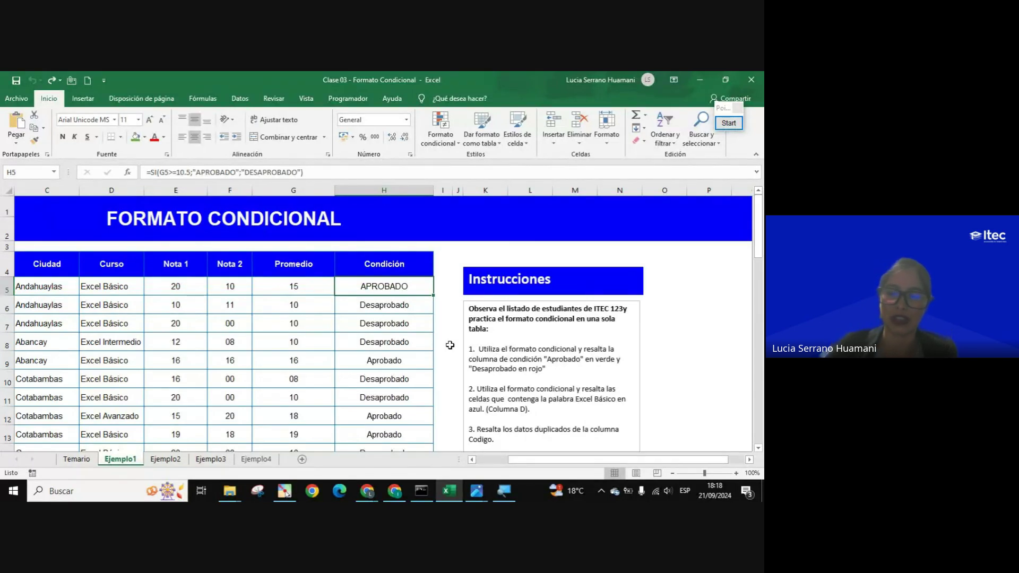
- Select the Condición results H5:H51 with Ctrl+Shift+Down starting from H5
key("ctrl+shift+Down")
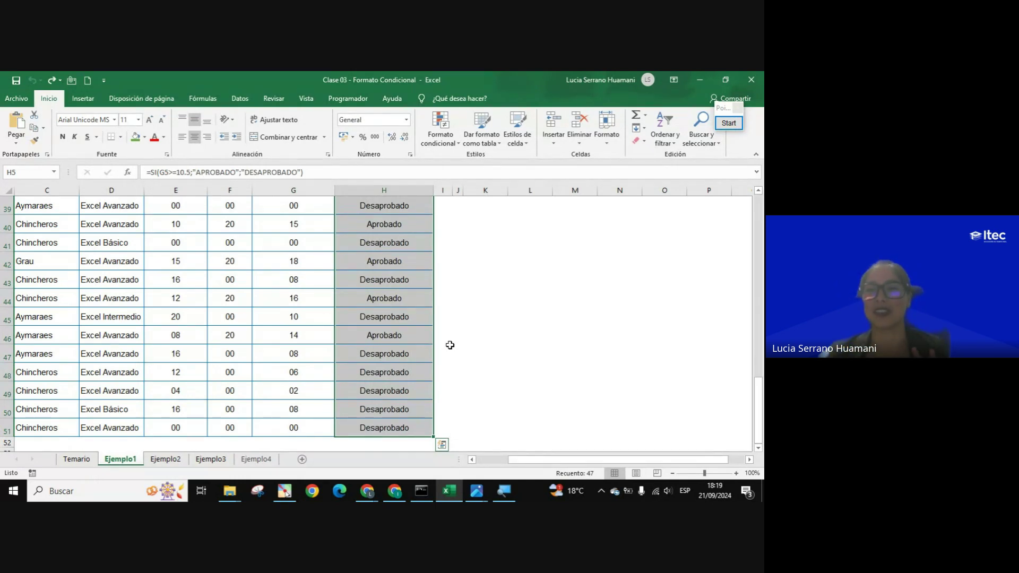
scroll(432, 358, "up", 6)
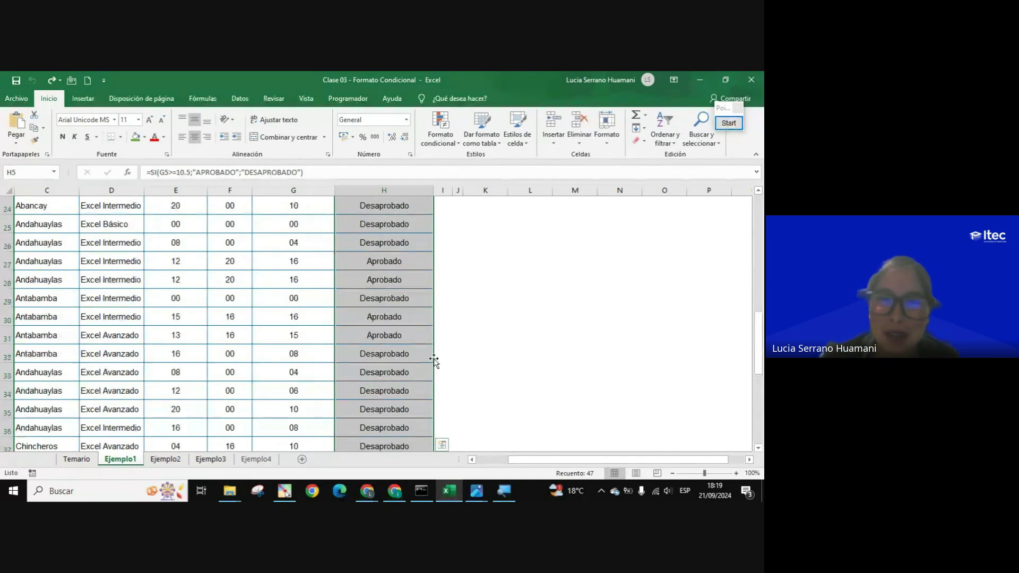
scroll(417, 324, "up", 7)
left_click(384, 291)
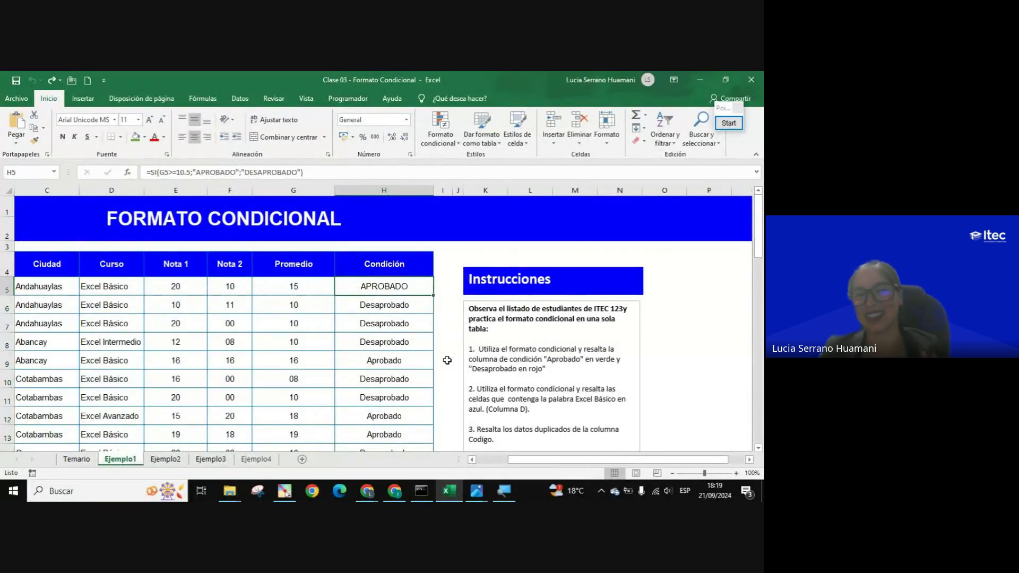
key("ctrl+shift+Down")
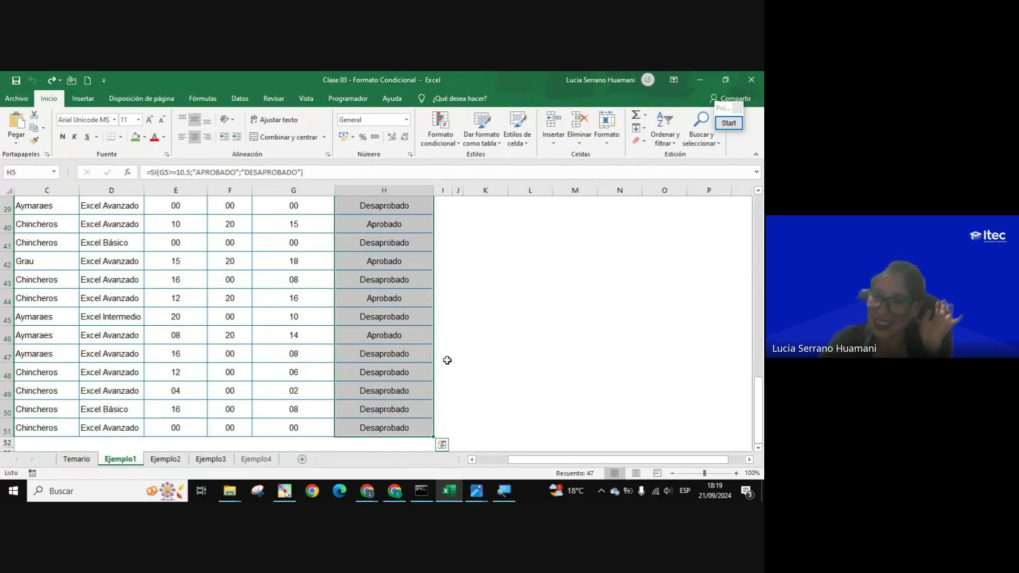
scroll(425, 364, "up", 4)
scroll(425, 364, "up", 3)
scroll(422, 367, "up", 3)
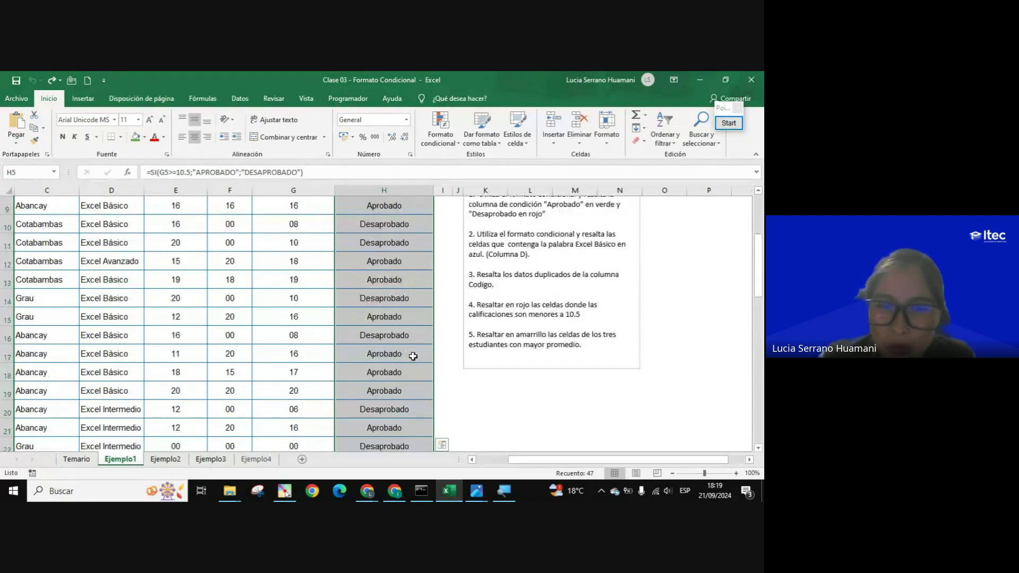
scroll(419, 371, "up", 2)
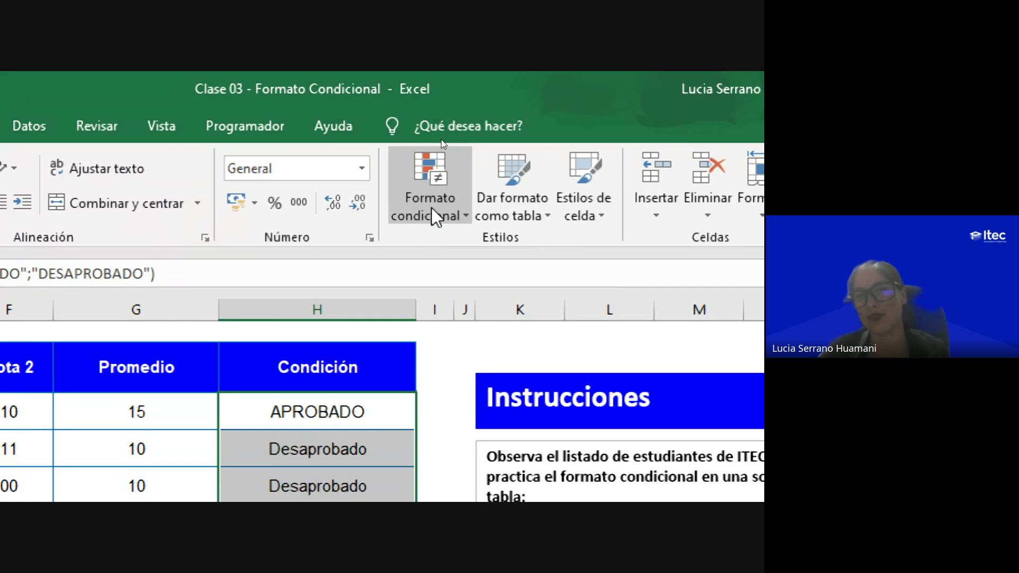
- Show the Reglas para resaltar celdas options under Inicio > Formato condicional
left_click(432, 208)
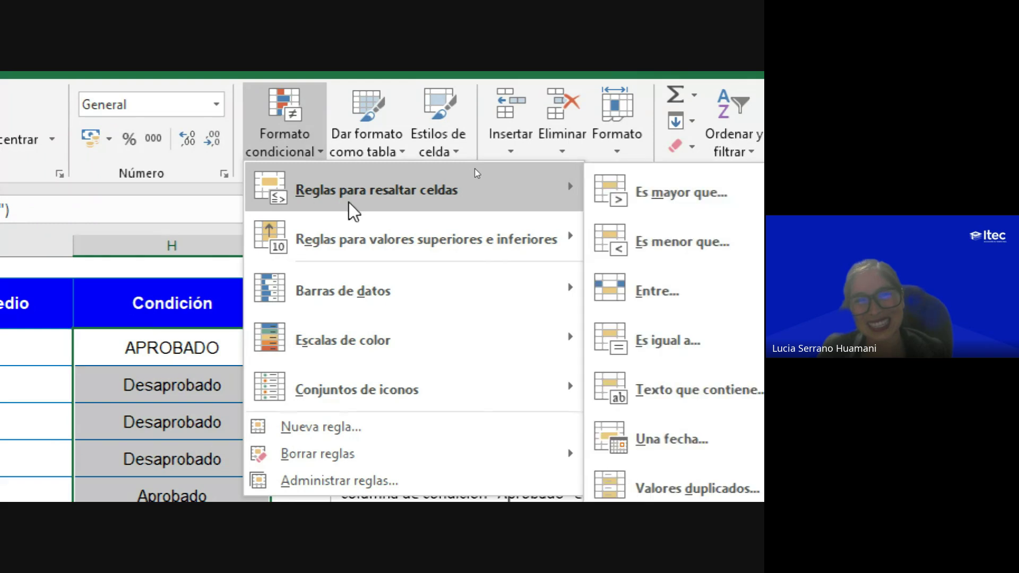
mouse_move(487, 162)
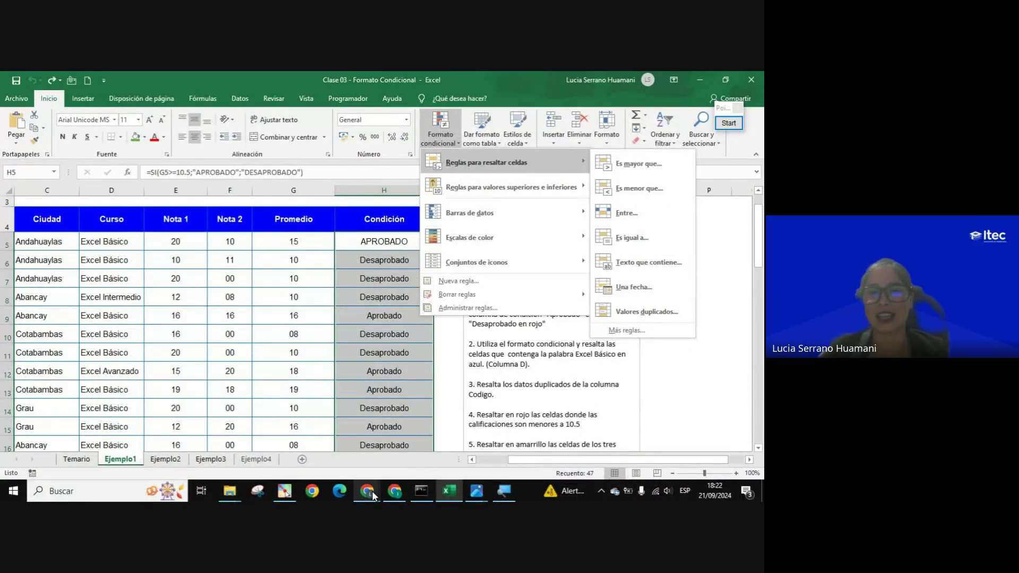
- Mute a participant in the Google Meet call, confirming Silenciar
mouse_move(367, 492)
left_click(330, 424)
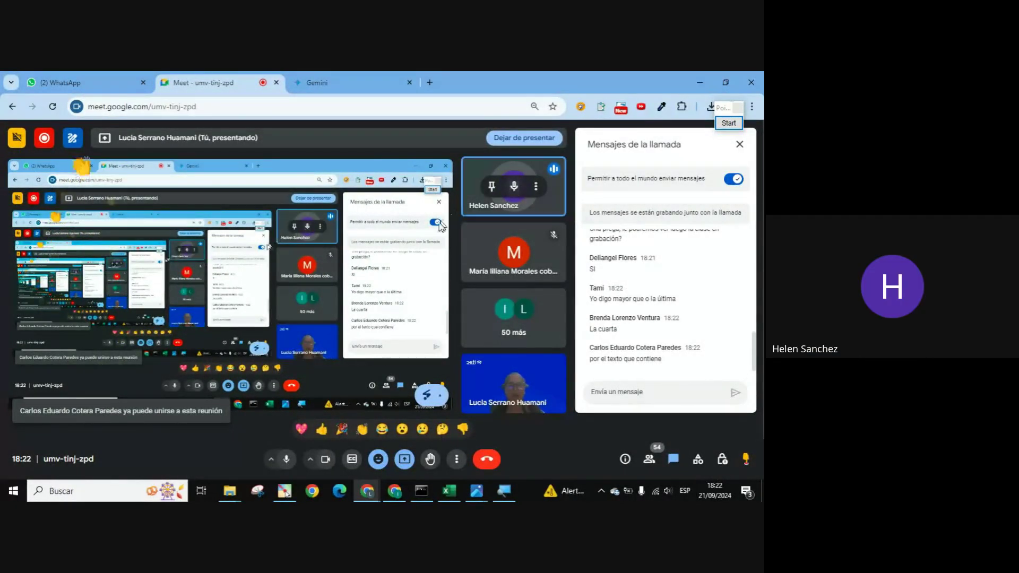
left_click(514, 187)
left_click(460, 325)
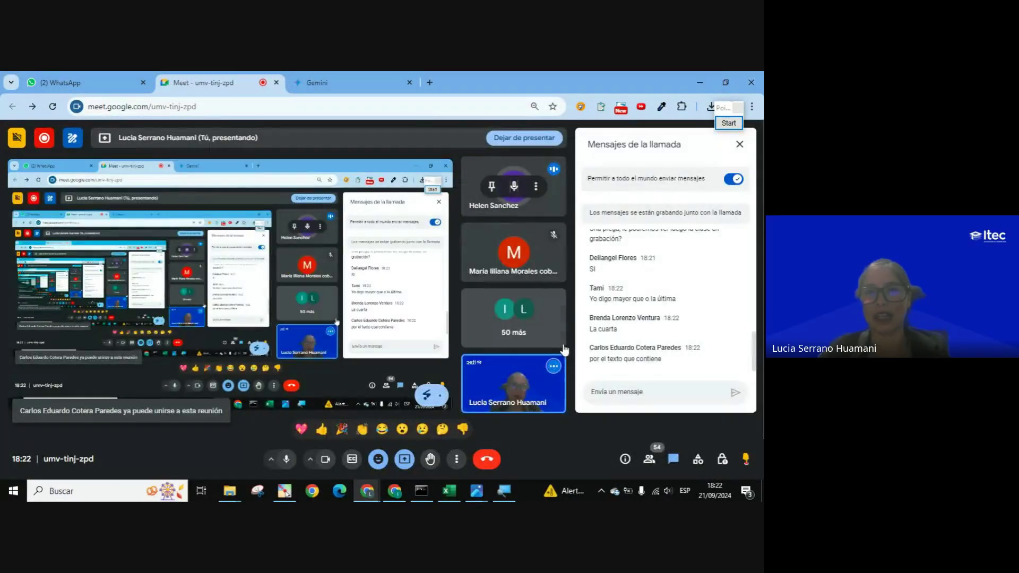
- Read the Google Meet chat, then return to the Excel workbook
key("alt+Tab")
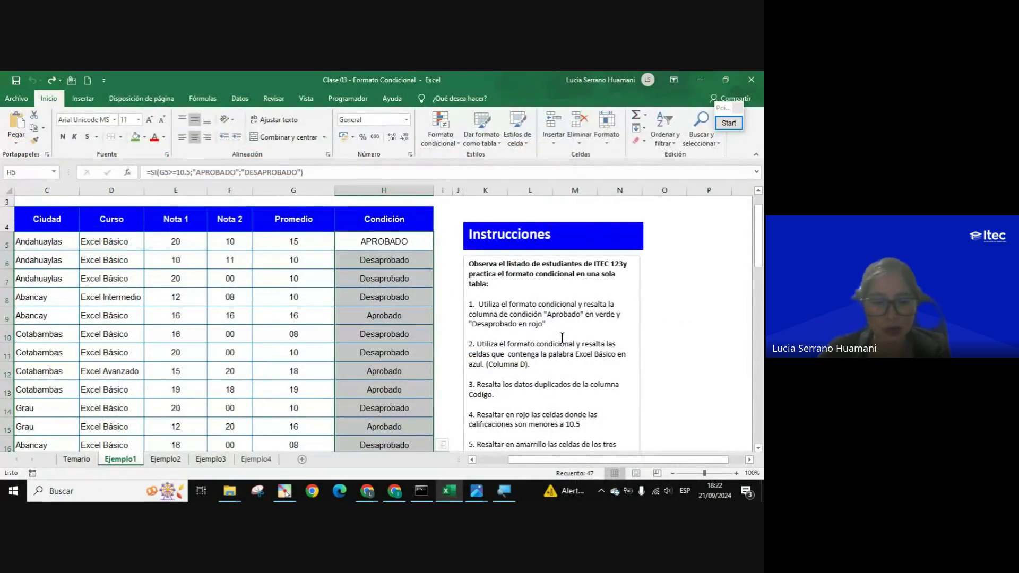
key("alt+Tab")
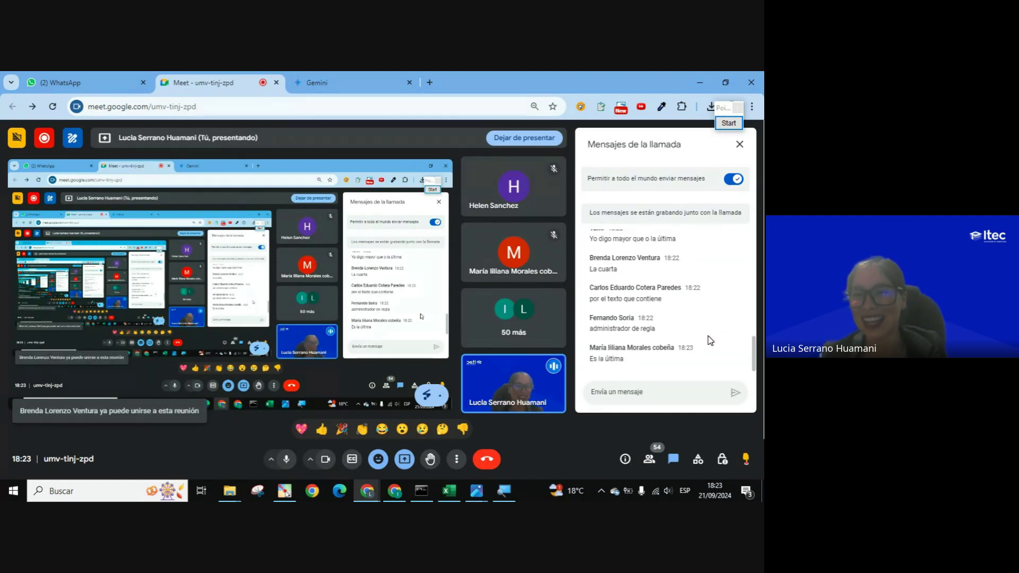
key("alt+Tab")
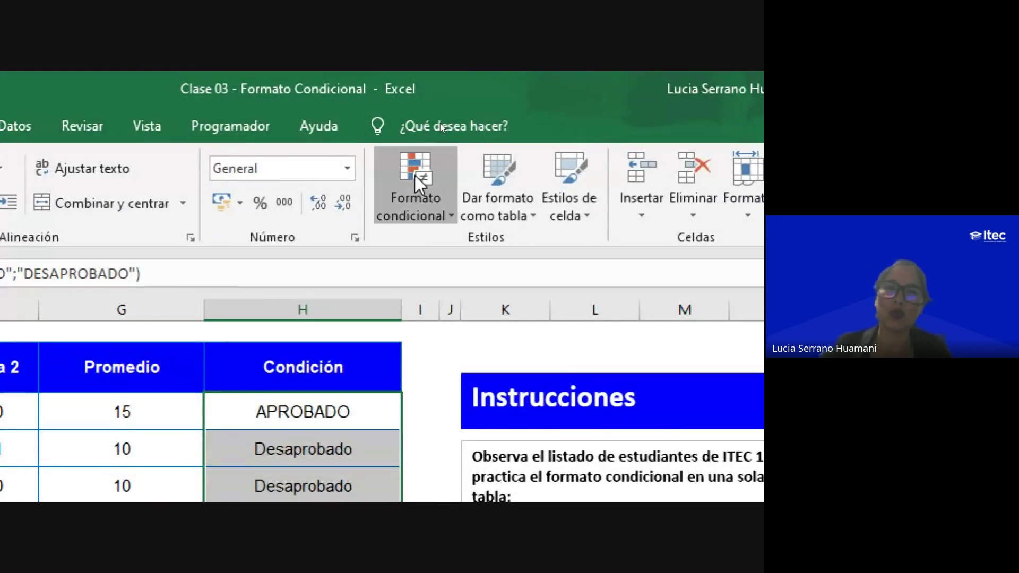
- Open the Formato condicional menu with the Condición column selected
left_click(416, 176)
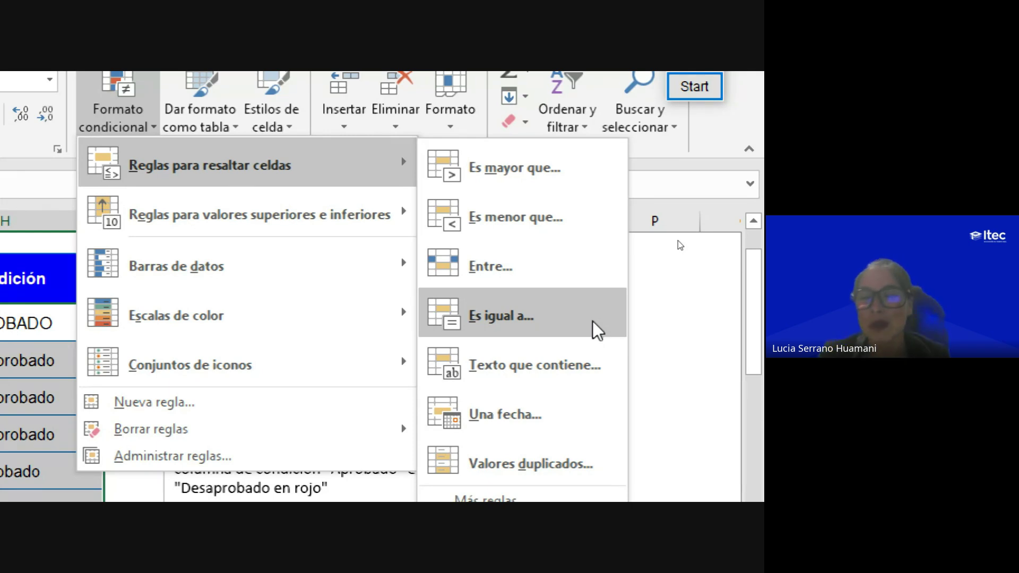
- Add an 'Es igual a' rule for APROBADO with 'Relleno verde con texto verde oscuro'
left_click(505, 319)
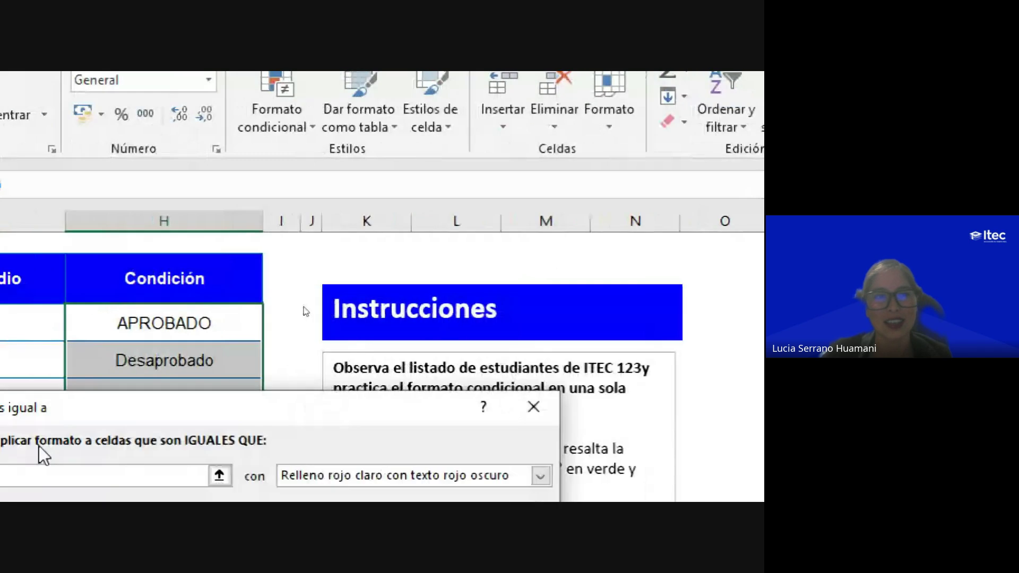
left_click_drag(355, 394, 291, 362)
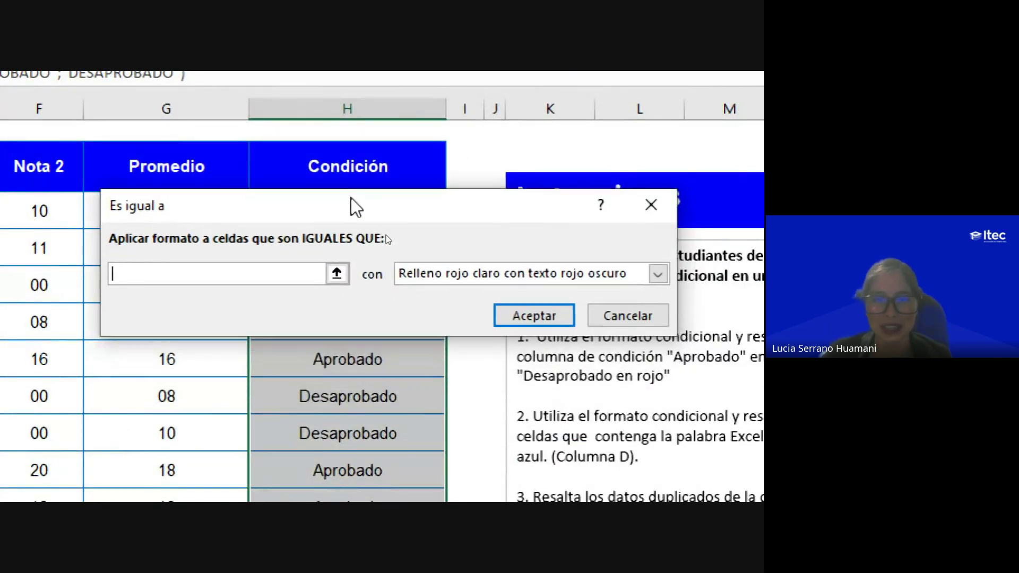
left_click_drag(352, 241, 349, 194)
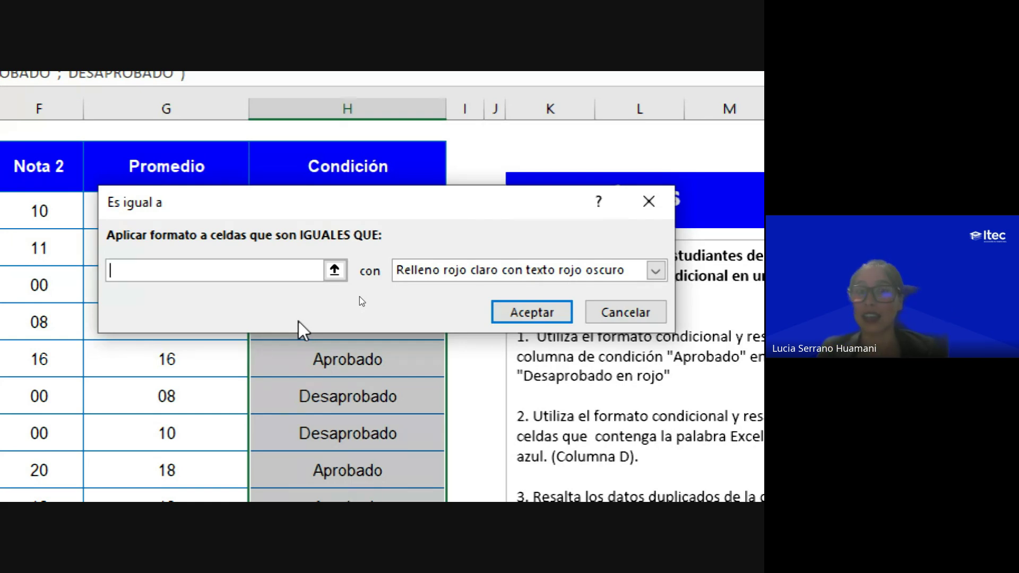
type("A")
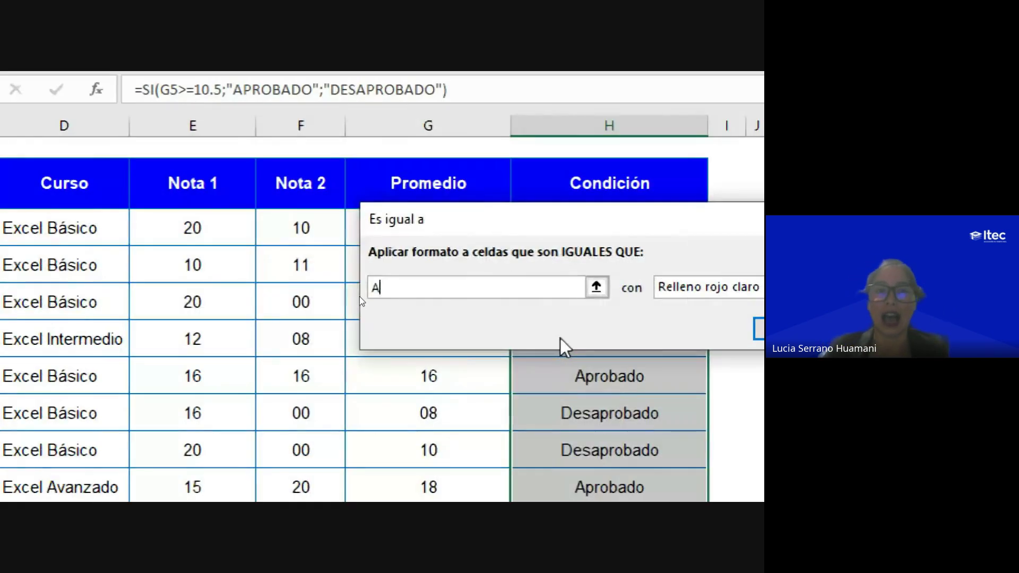
type("PROBADO")
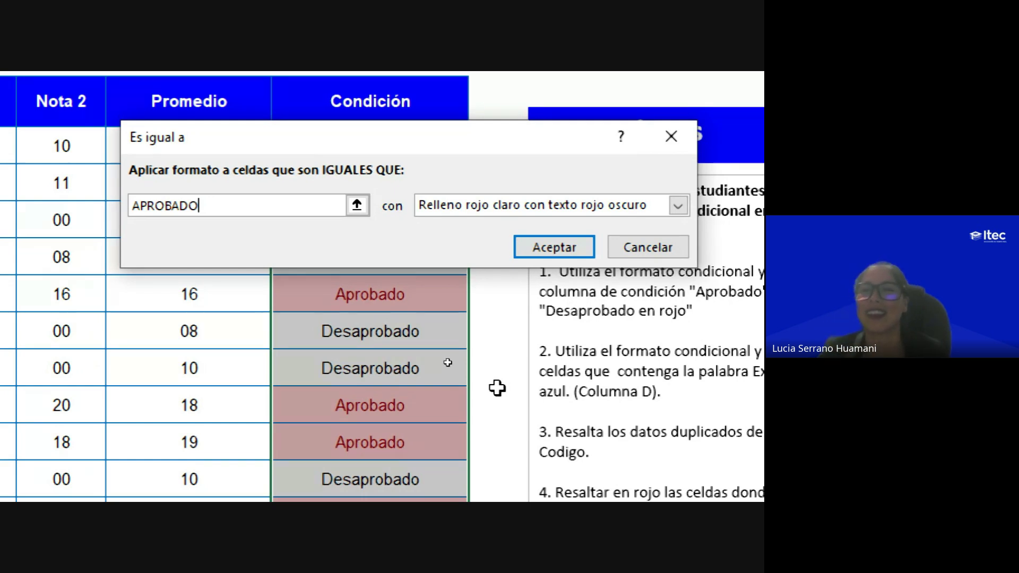
left_click(680, 205)
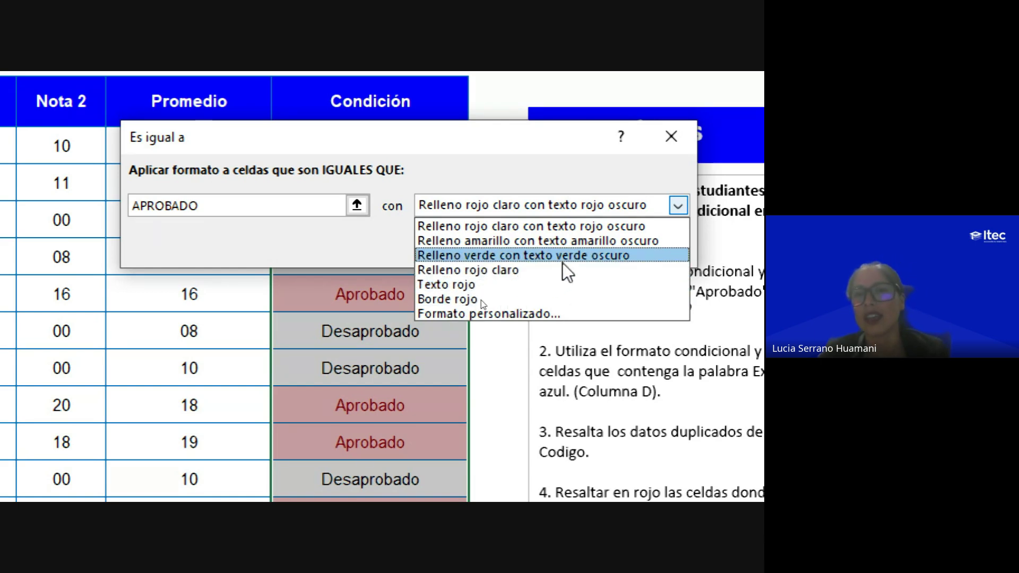
left_click(595, 258)
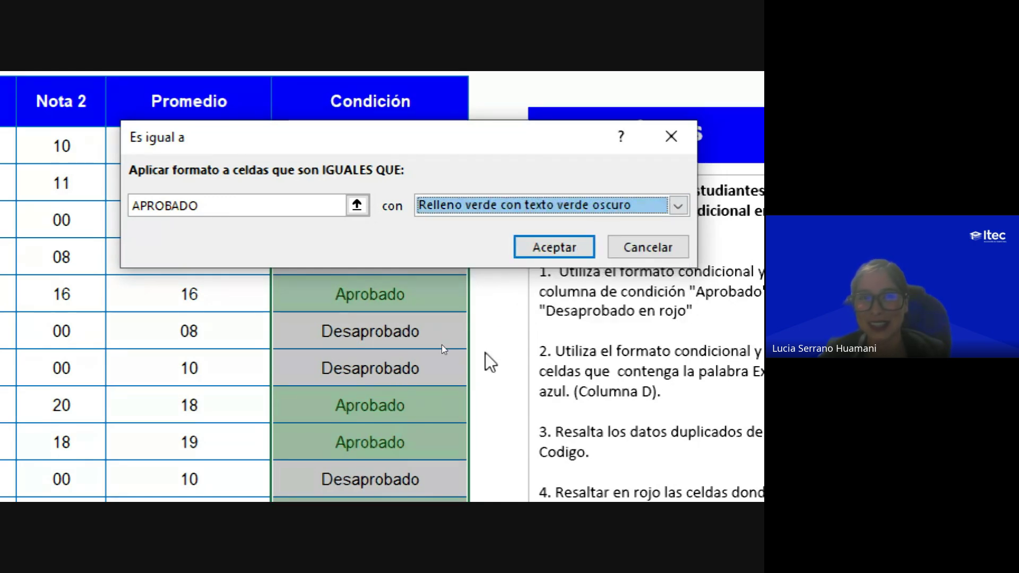
left_click(552, 247)
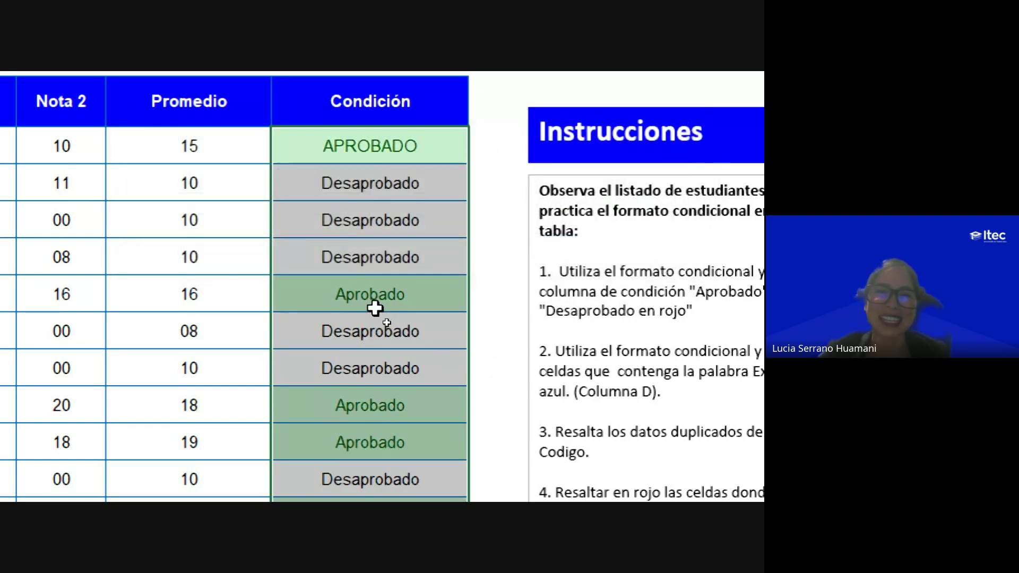
left_click(400, 298)
left_click(394, 186)
left_click(393, 154)
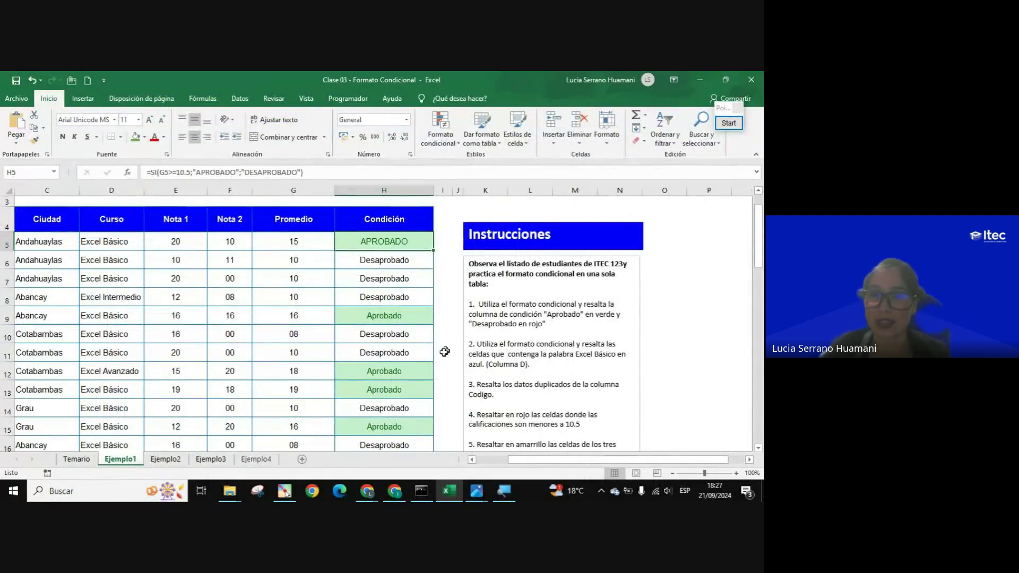
scroll(444, 353, "down", 2)
scroll(427, 361, "down", 2)
scroll(428, 360, "down", 1)
scroll(420, 372, "down", 2)
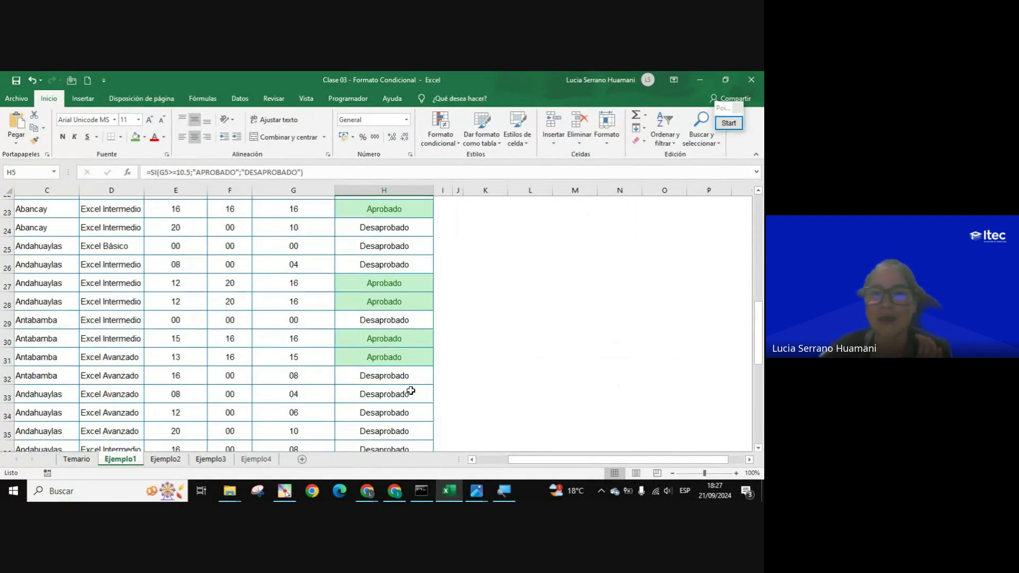
scroll(414, 382, "down", 2)
scroll(410, 391, "up", 6)
scroll(410, 391, "up", 3)
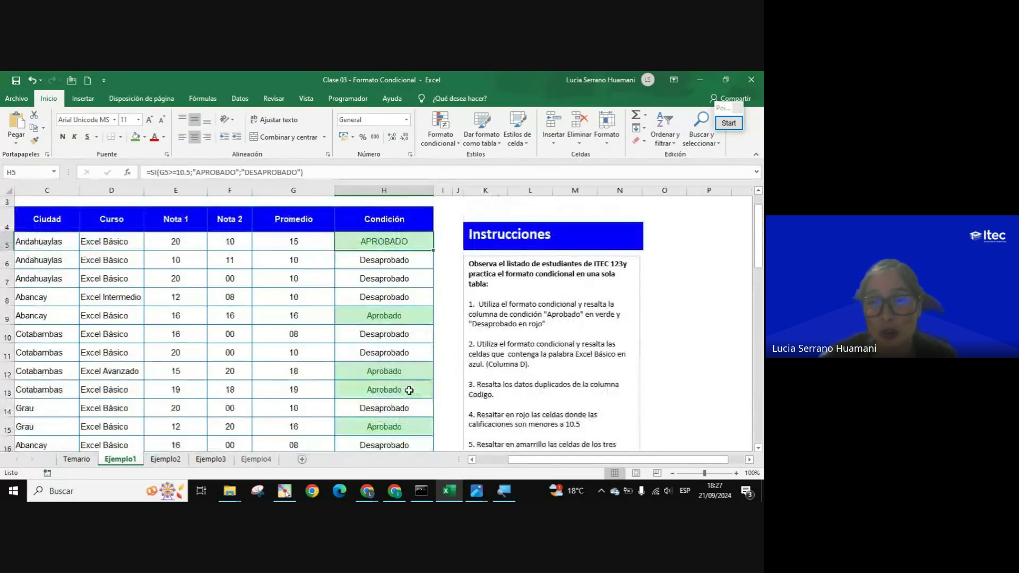
scroll(410, 390, "up", 1)
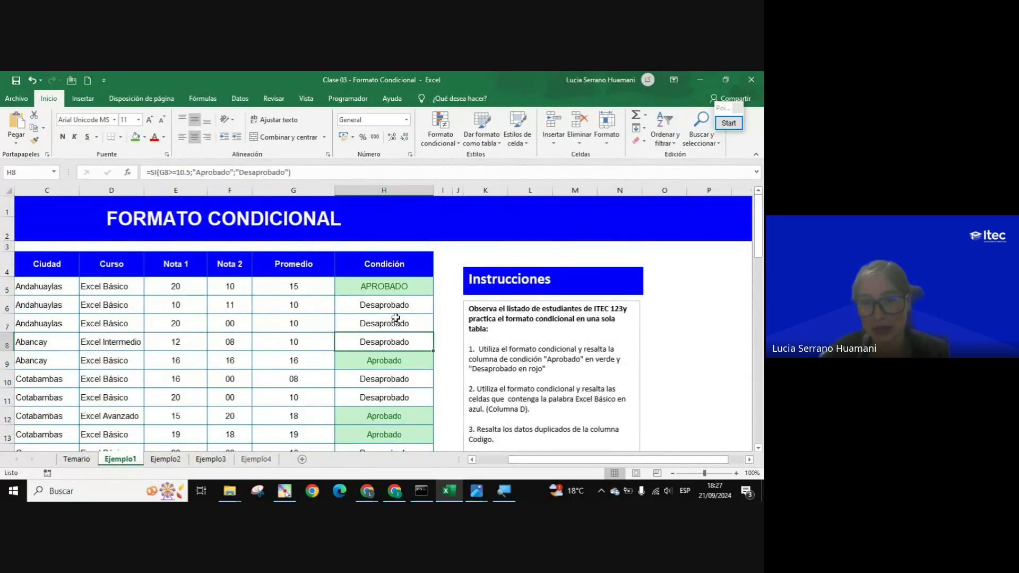
left_click(409, 307)
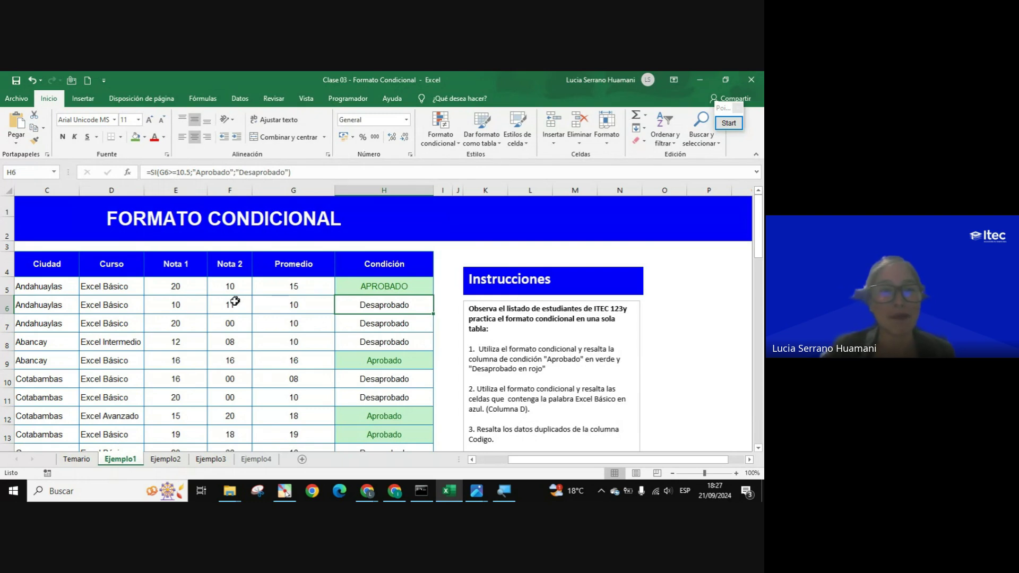
- Change E5 to 02, then check G5's Promedio of 06 and H5's DESAPROBADO
left_click(194, 289)
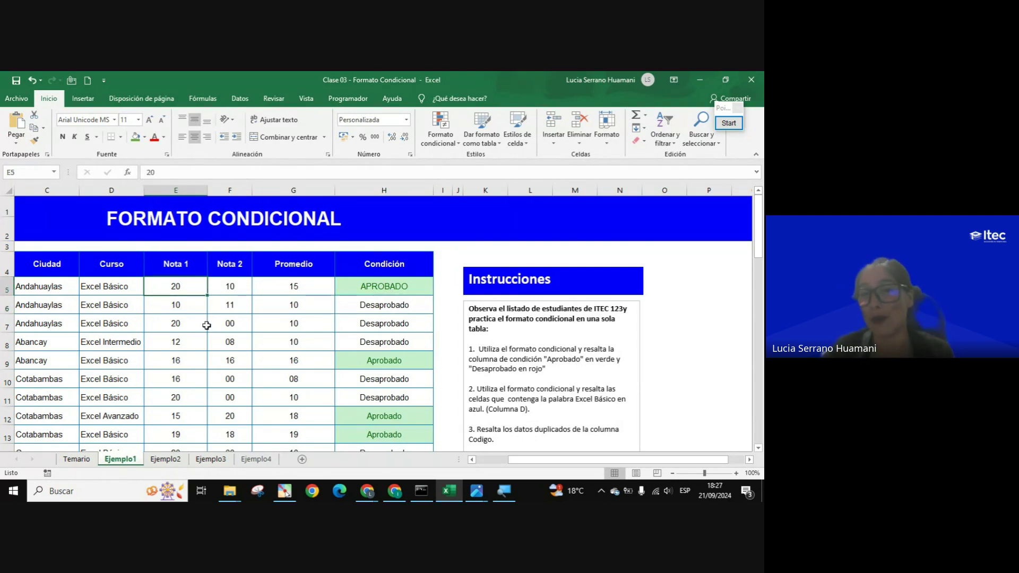
type("02")
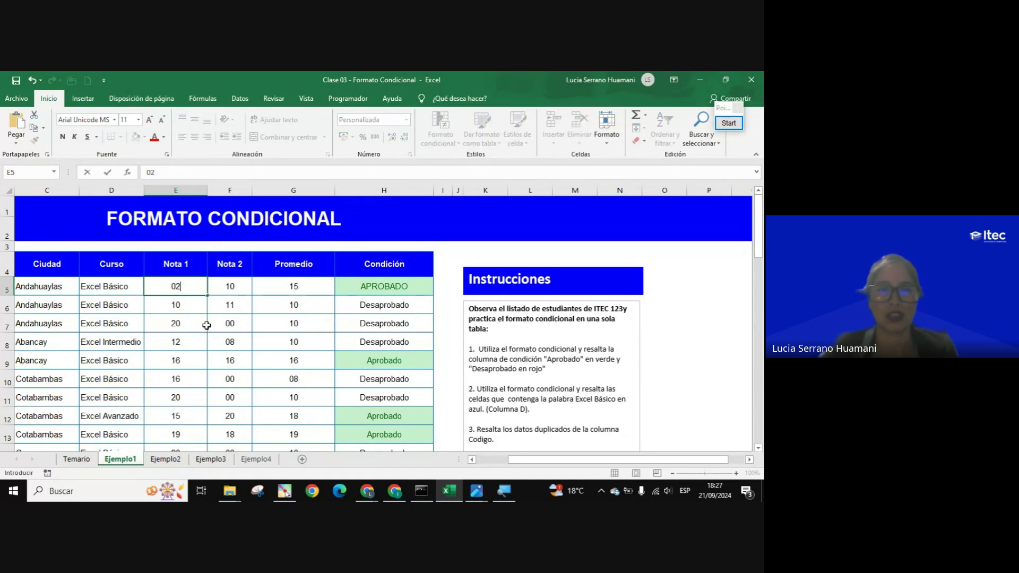
key("Return")
left_click(194, 291)
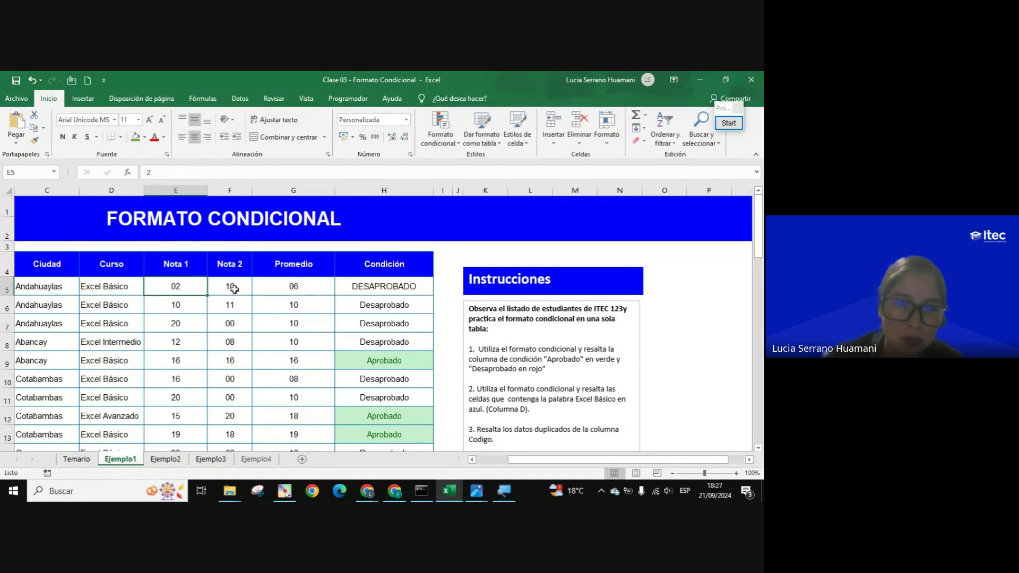
left_click(229, 287)
left_click(276, 289)
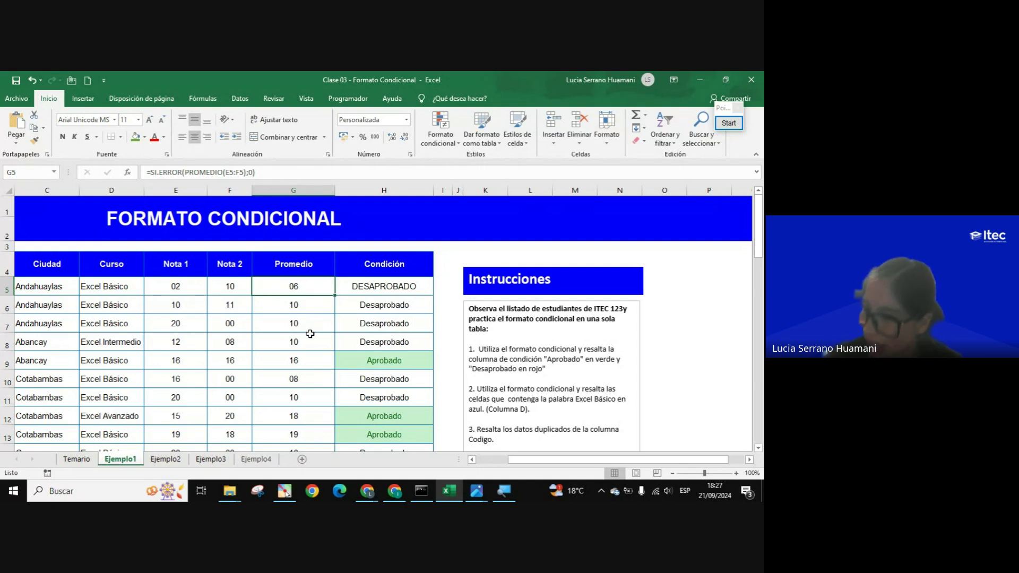
left_click(369, 291)
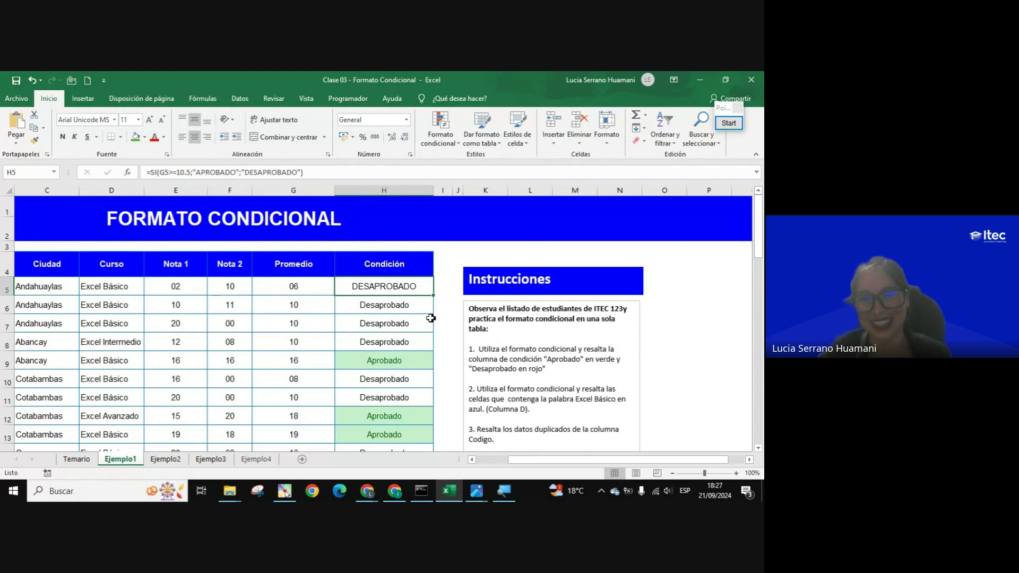
- Put 20 back in E5 and confirm H5 shows a green APROBADO again
left_click(182, 289)
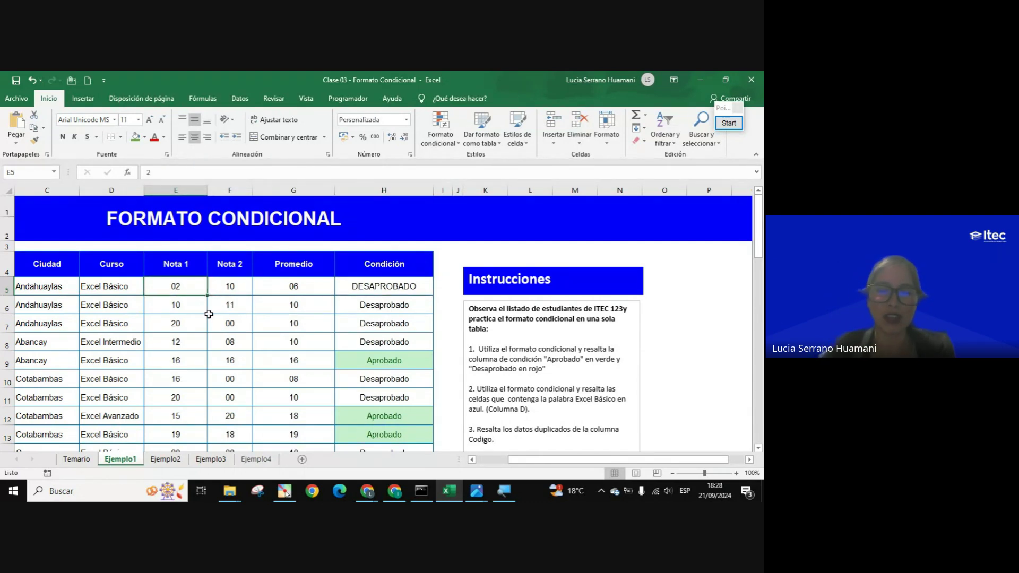
type("20")
left_click(209, 315)
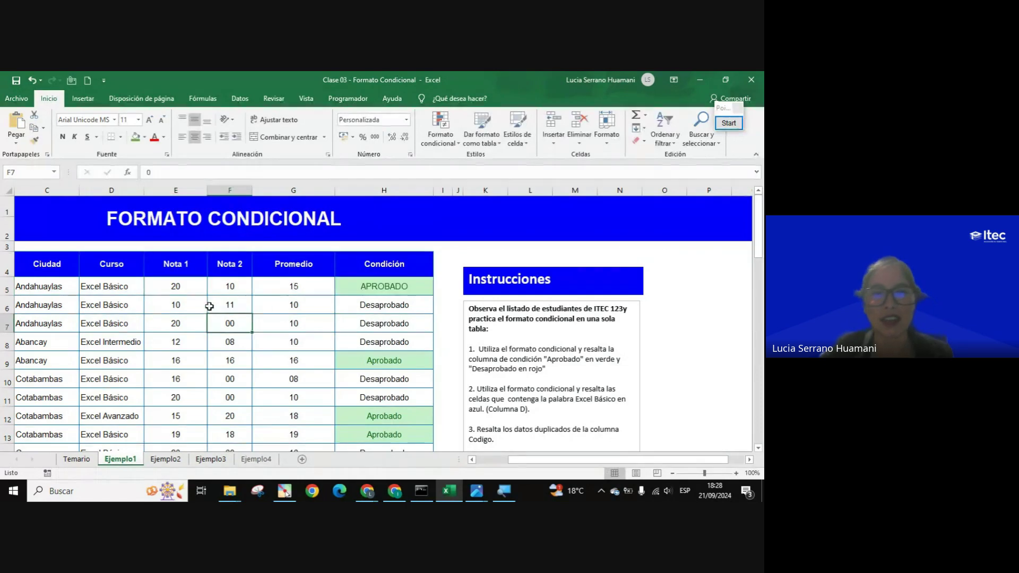
left_click(348, 292)
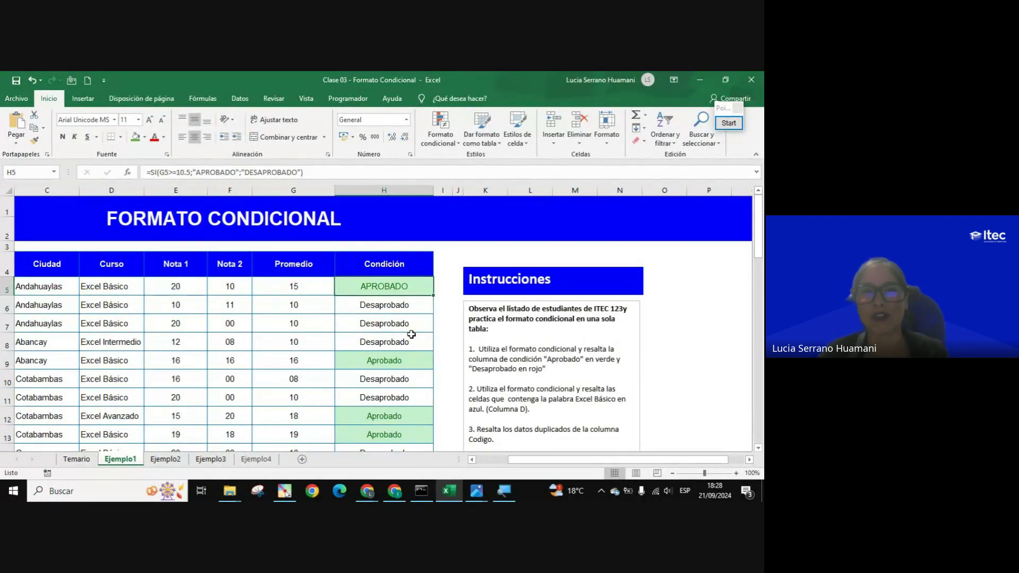
mouse_move(366, 491)
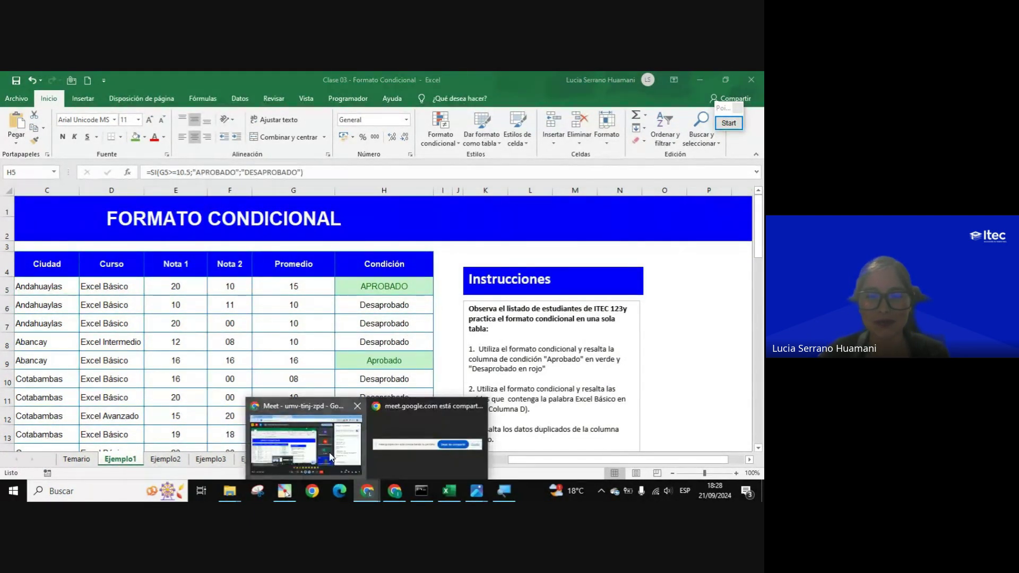
left_click(408, 417)
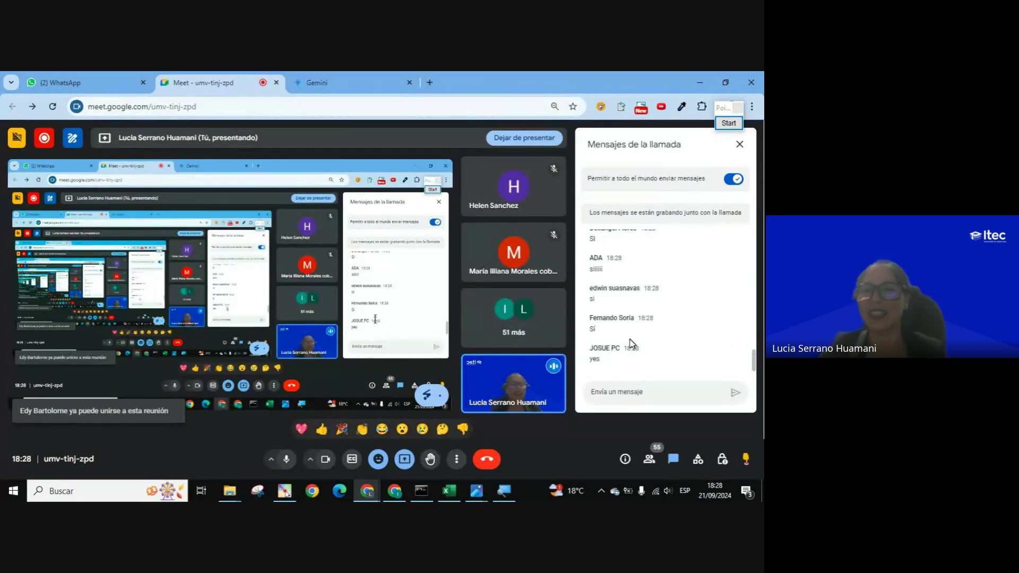
scroll(651, 341, "up", 1)
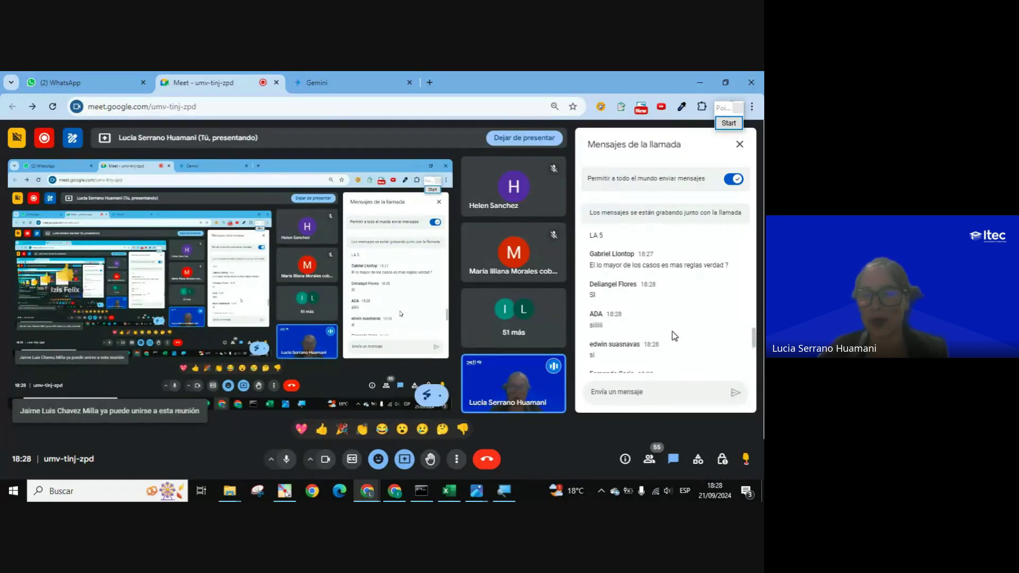
scroll(681, 323, "down", 1)
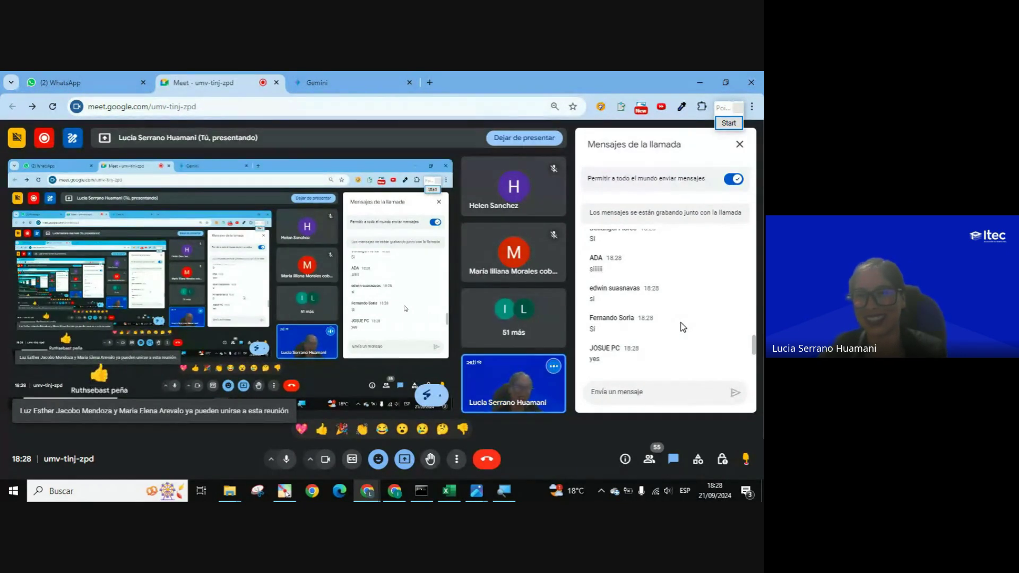
scroll(681, 323, "up", 1)
scroll(681, 323, "down", 1)
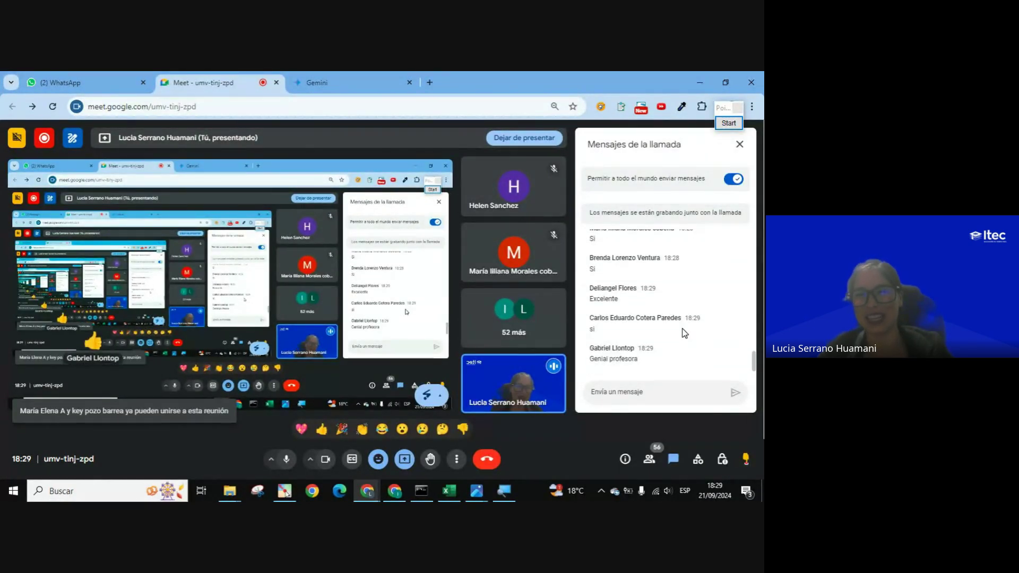
key("alt+Tab")
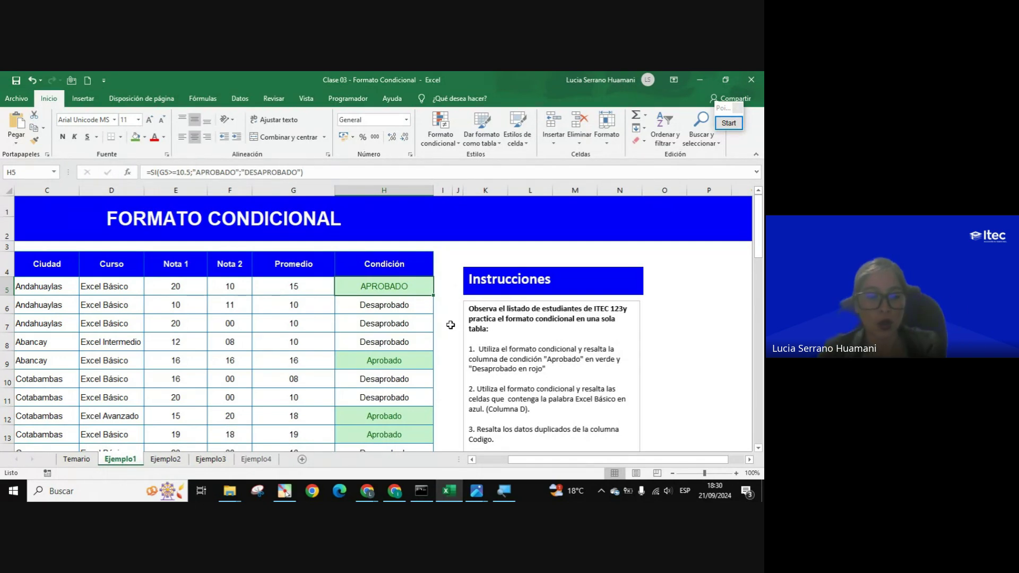
- Select H5:H51 with Ctrl+Shift+Down and open the Formato condicional menu
key("ctrl+shift+Down")
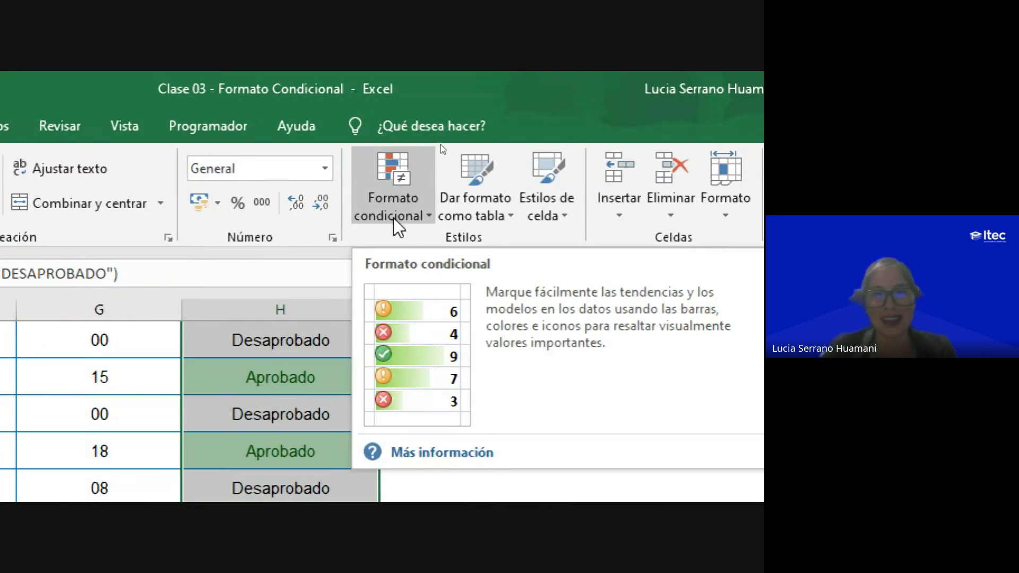
left_click(394, 218)
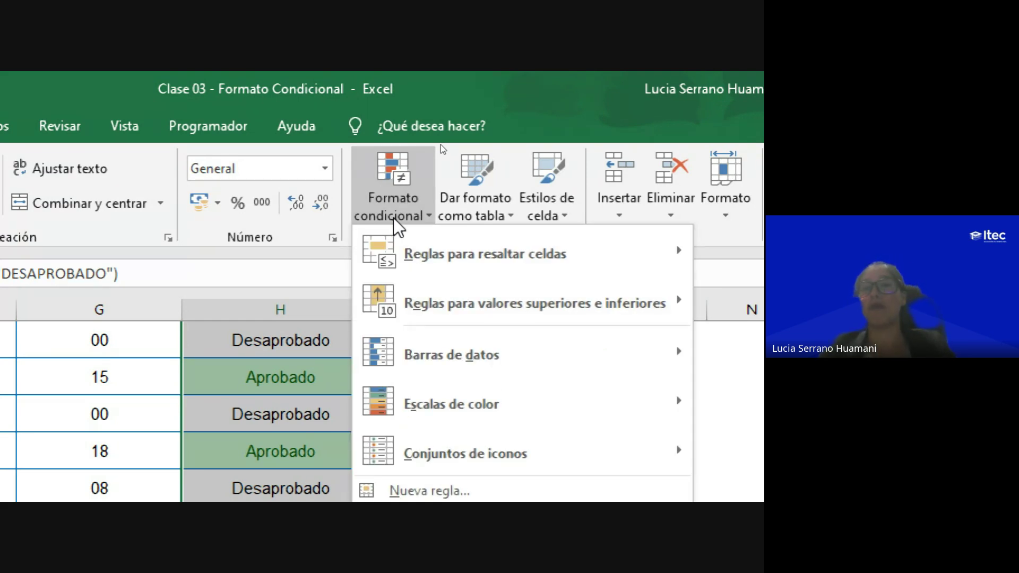
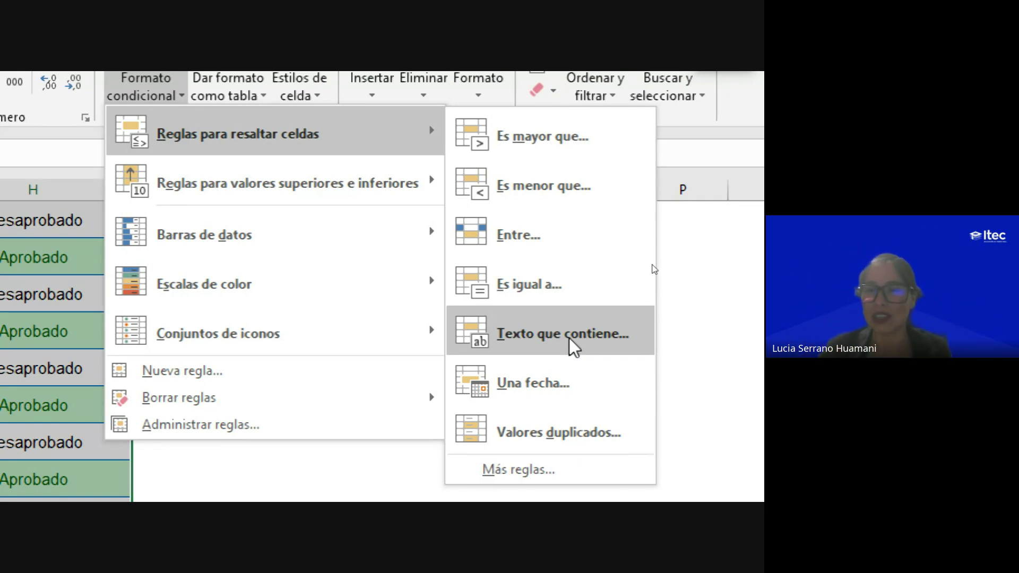
- Highlight column H cells containing DESAPROBADO with light red fill and dark red text
left_click(569, 340)
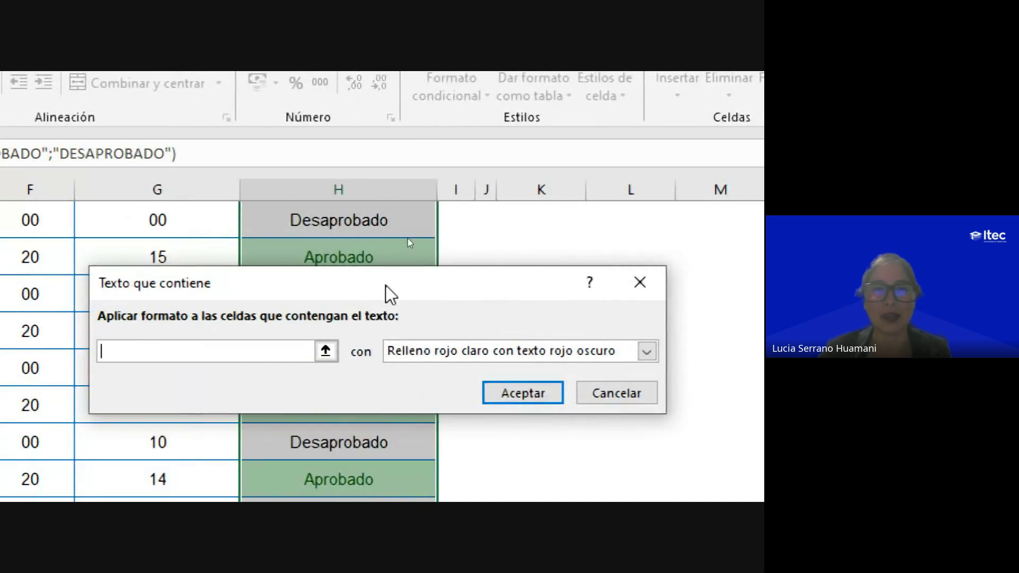
left_click_drag(385, 285, 385, 219)
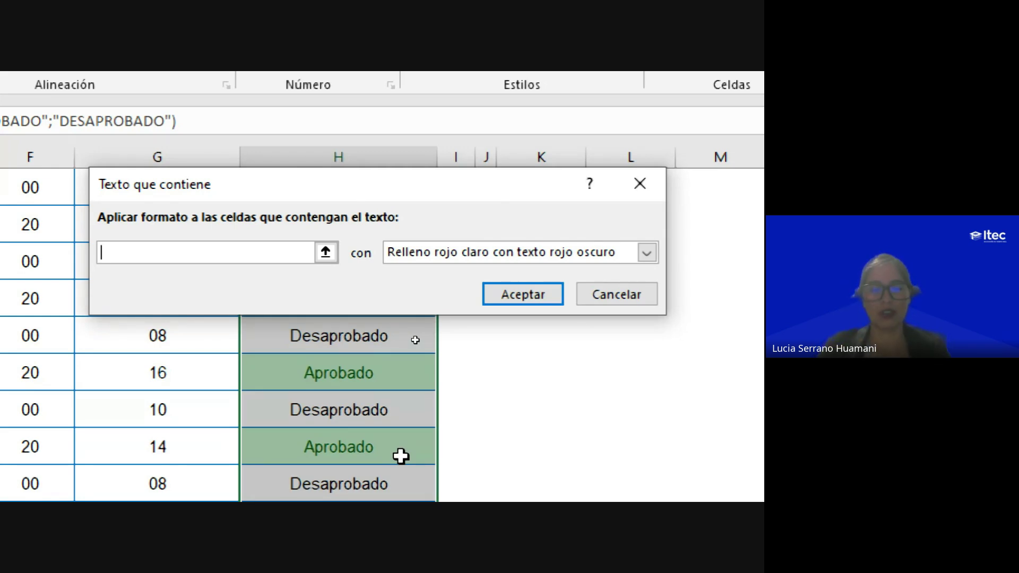
type("de")
key("BackSpace")
key("BackSpace")
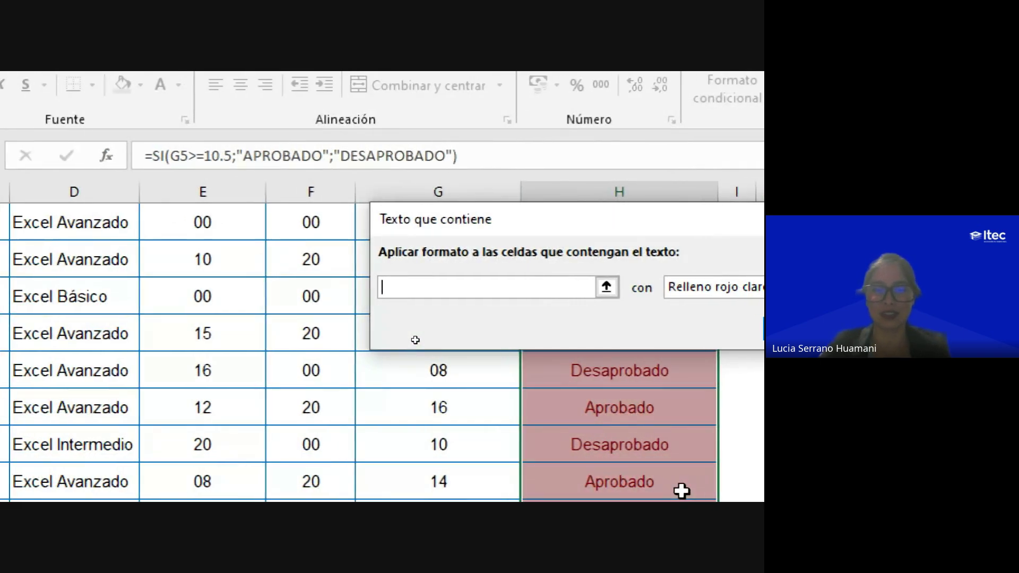
type("DESAP")
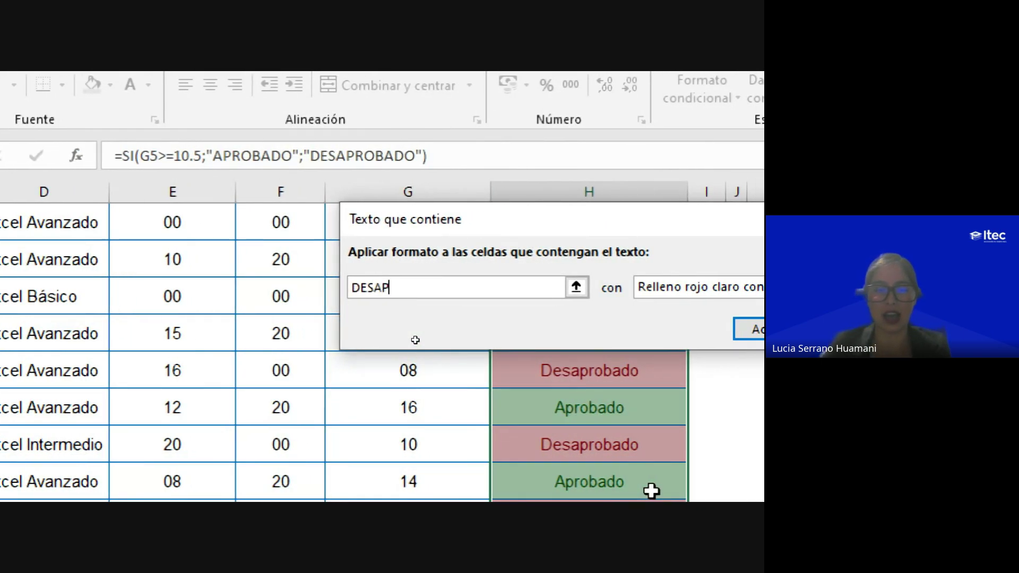
type("ROBADO")
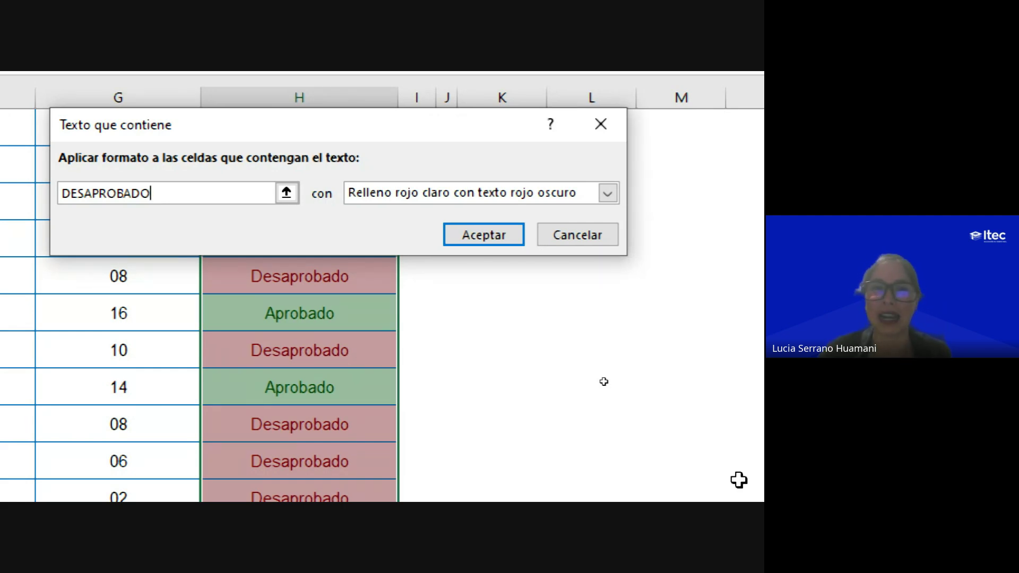
left_click(608, 193)
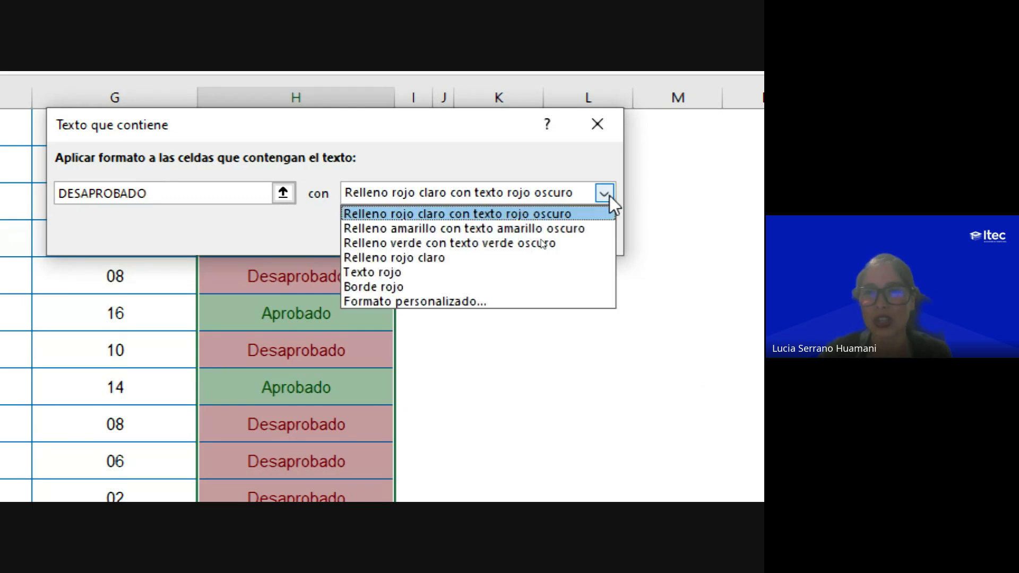
left_click(584, 216)
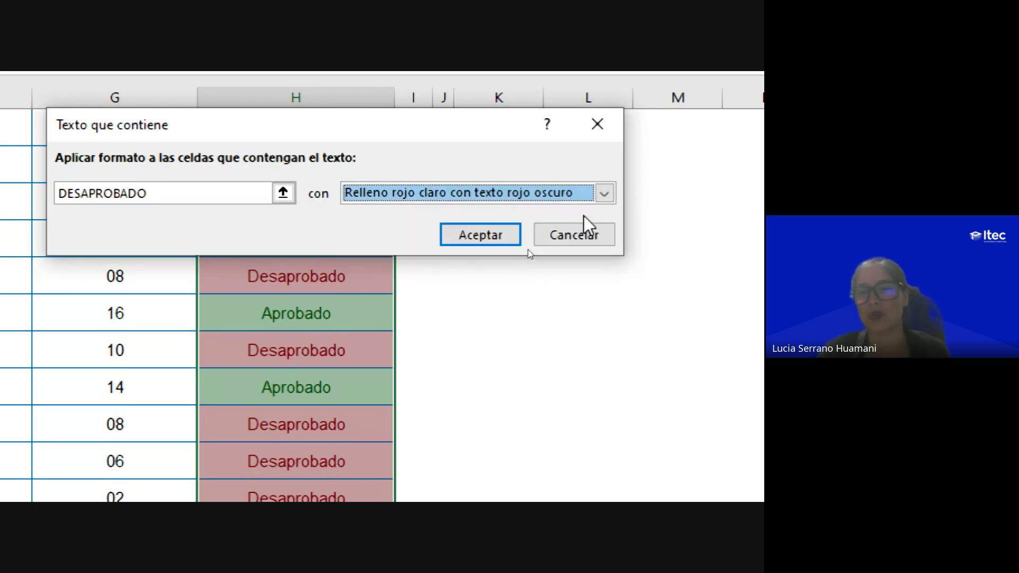
left_click(495, 238)
left_click(306, 316)
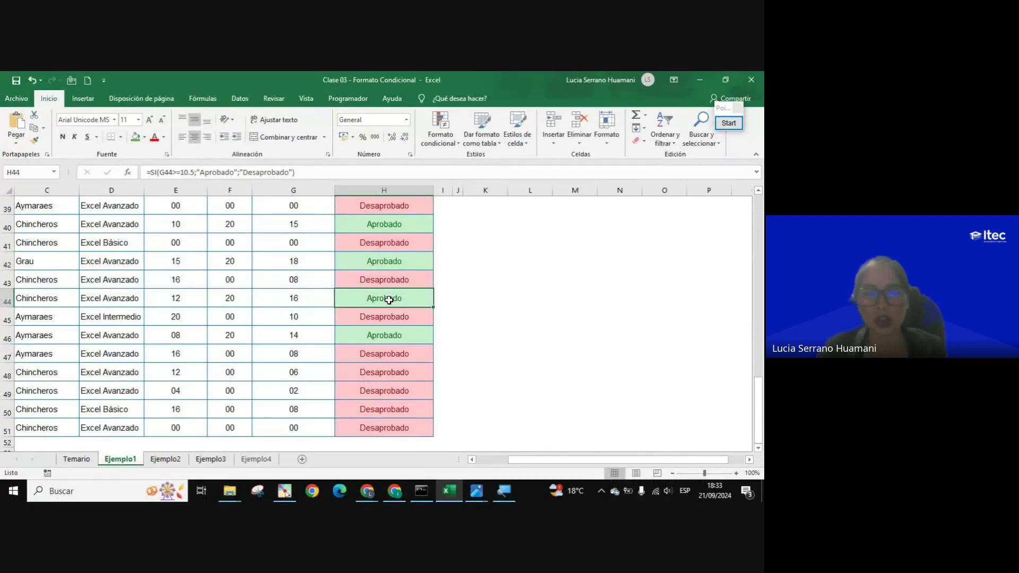
key("ctrl+Up")
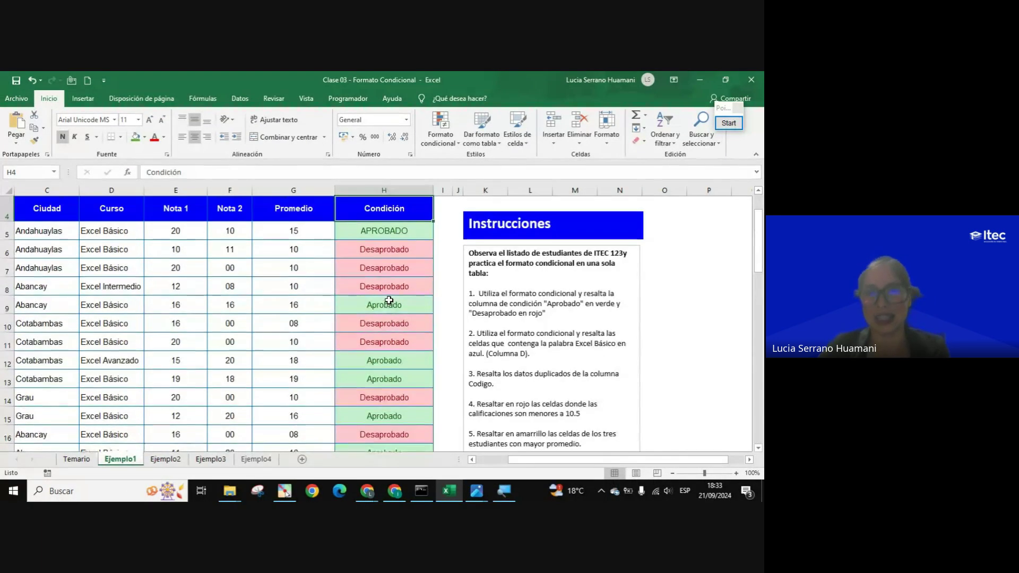
left_click(389, 300)
left_click(409, 250)
left_click(408, 235)
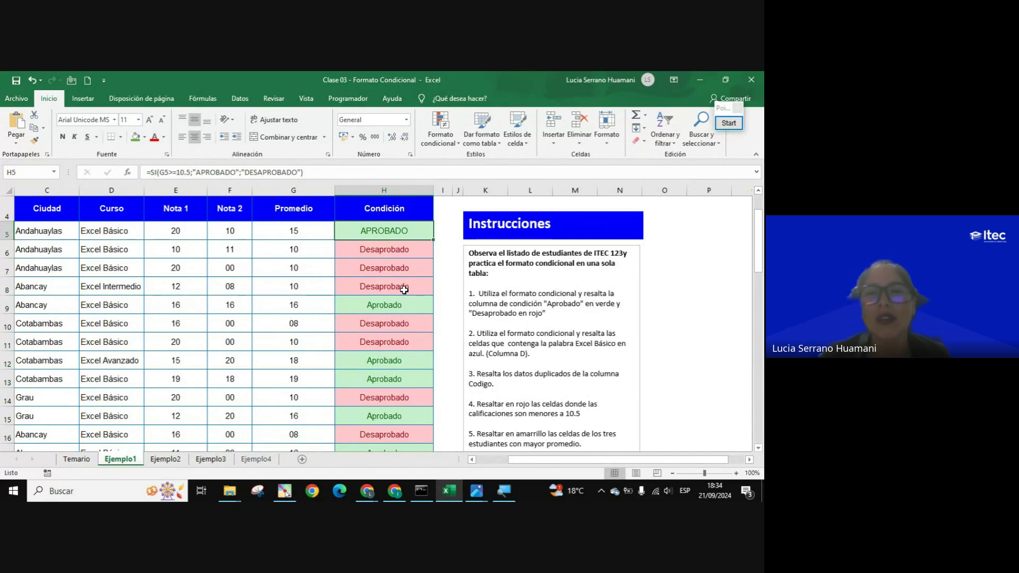
mouse_move(367, 490)
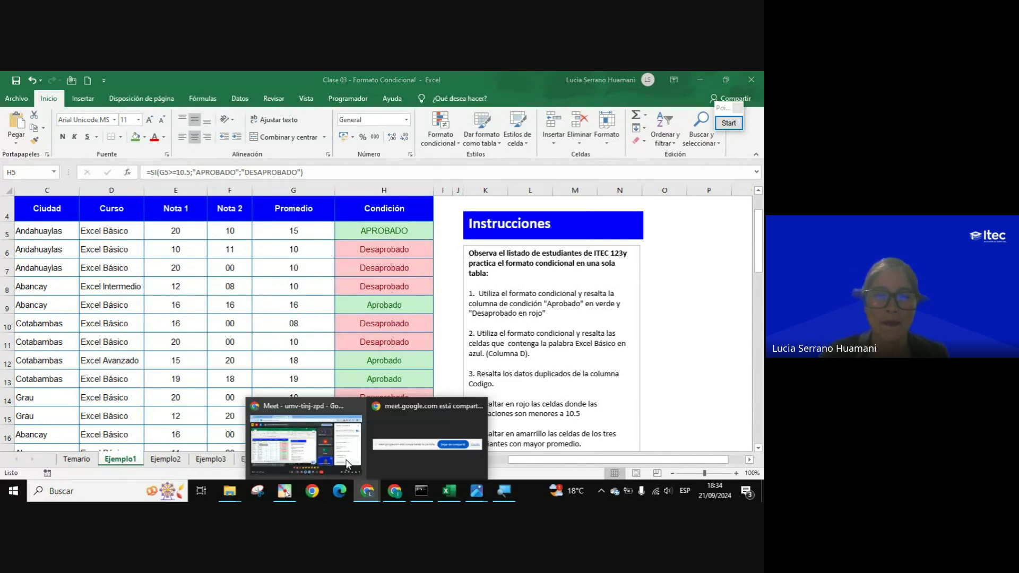
left_click(306, 440)
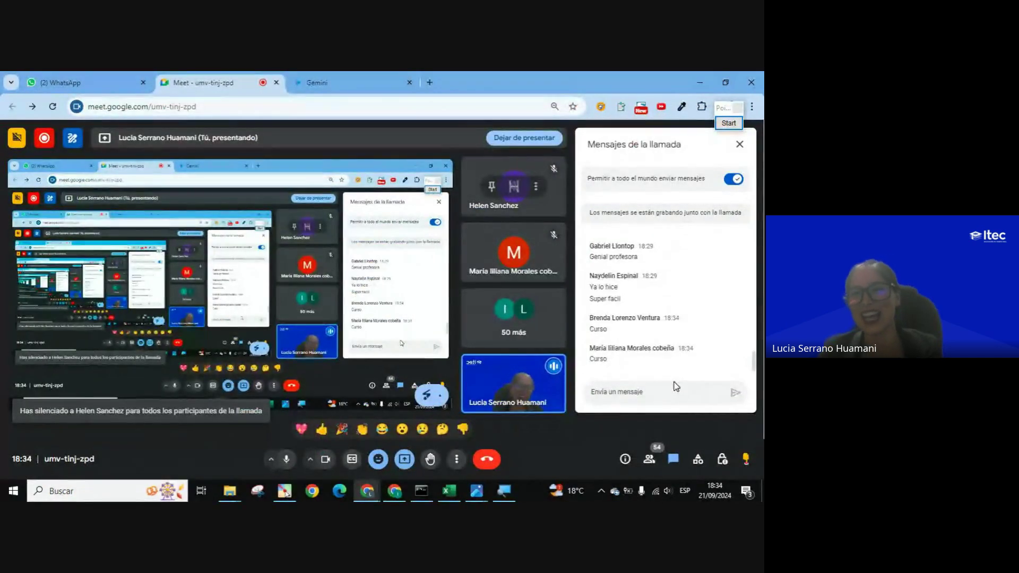
scroll(672, 378, "up", 5)
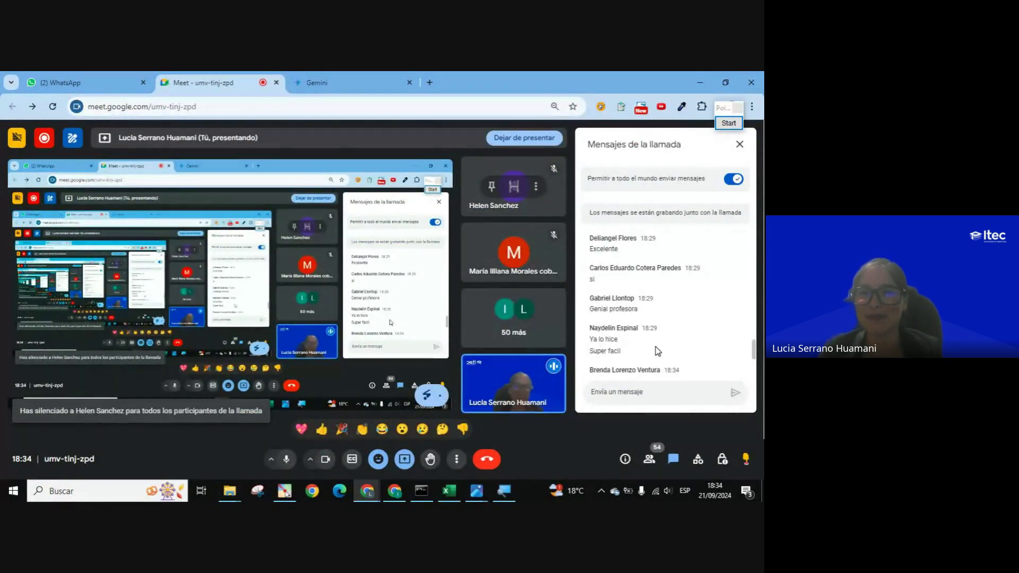
scroll(657, 348, "down", 2)
scroll(656, 347, "down", 3)
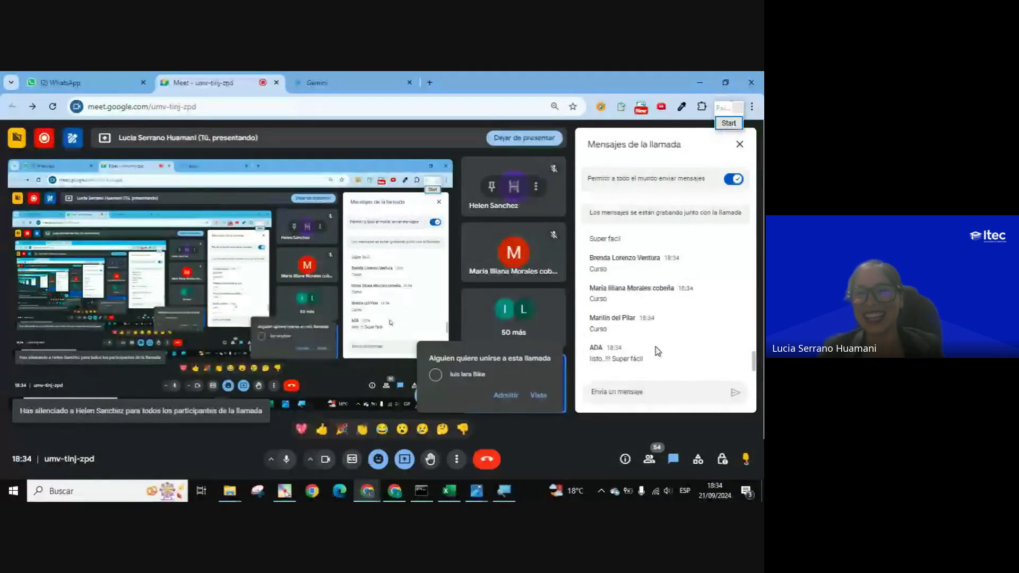
scroll(657, 351, "up", 2)
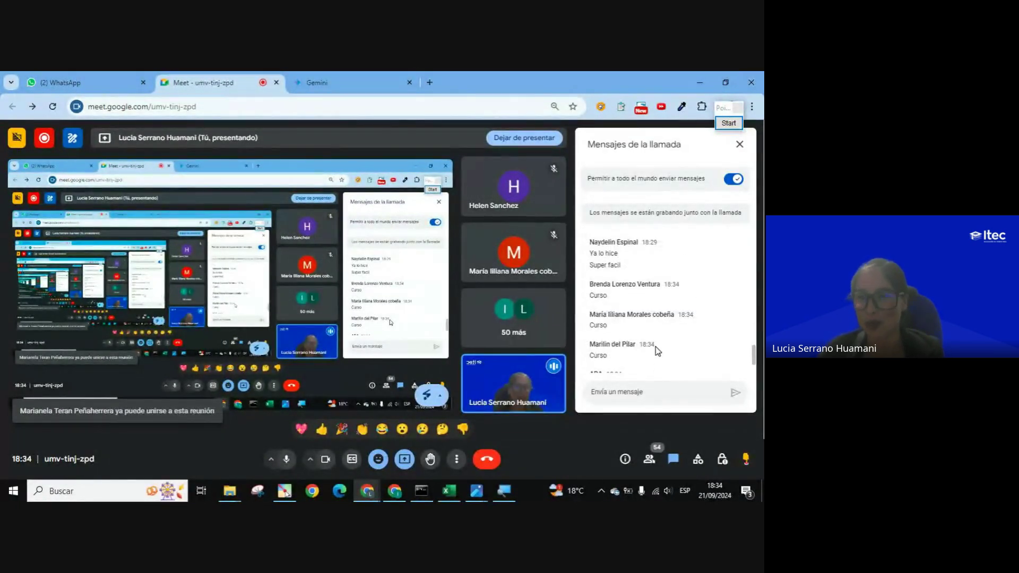
scroll(658, 351, "down", 2)
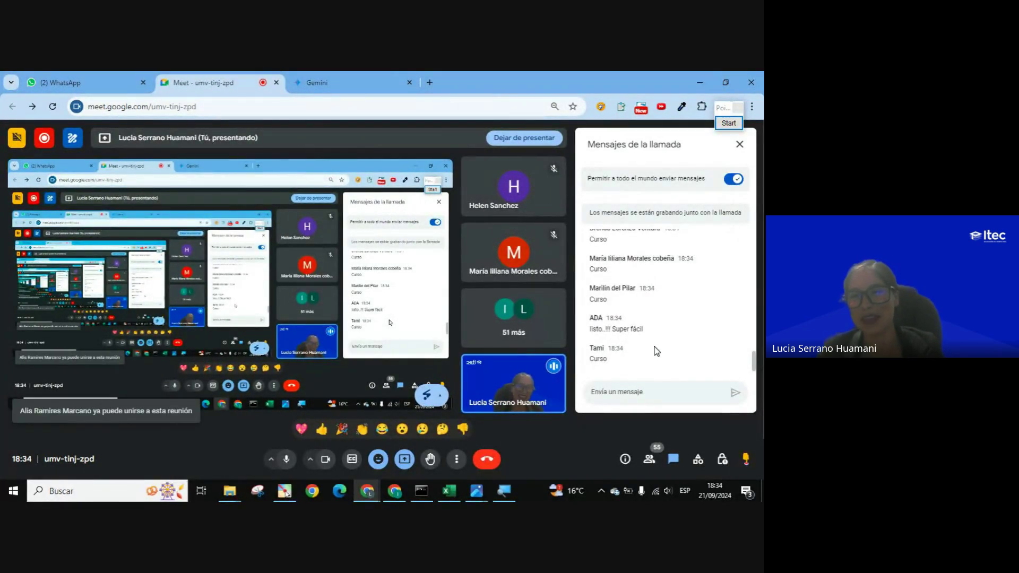
key("alt+Tab")
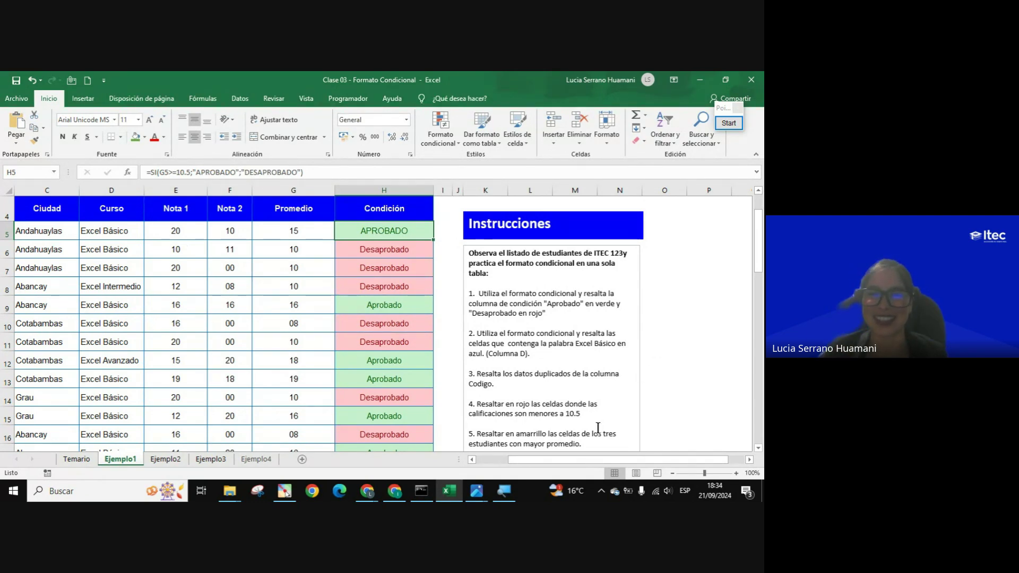
- Select the course names D5:D51 and bring up the conditional formatting options
left_click_drag(530, 459, 496, 463)
left_click(289, 236)
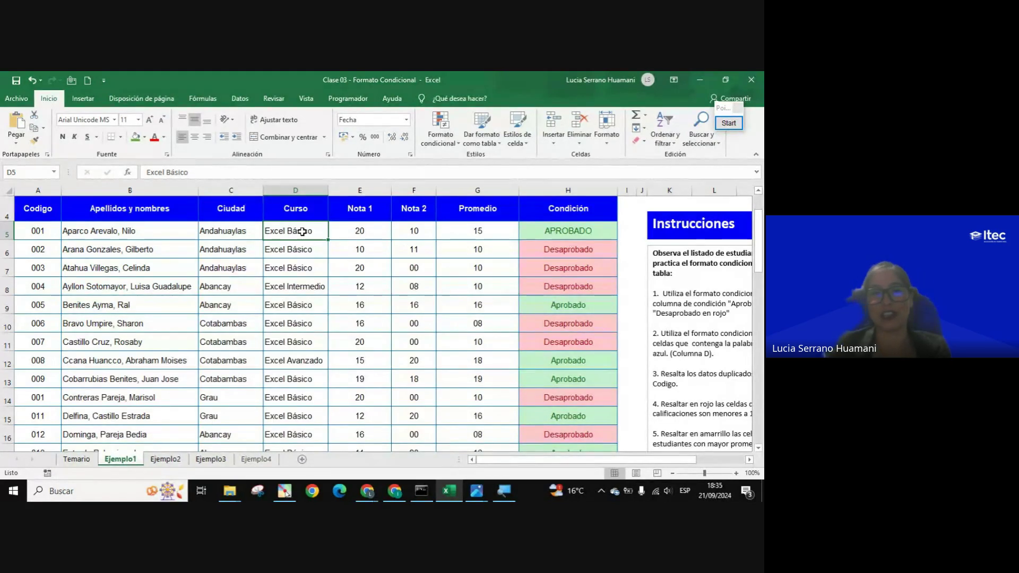
key("ctrl+shift+Down")
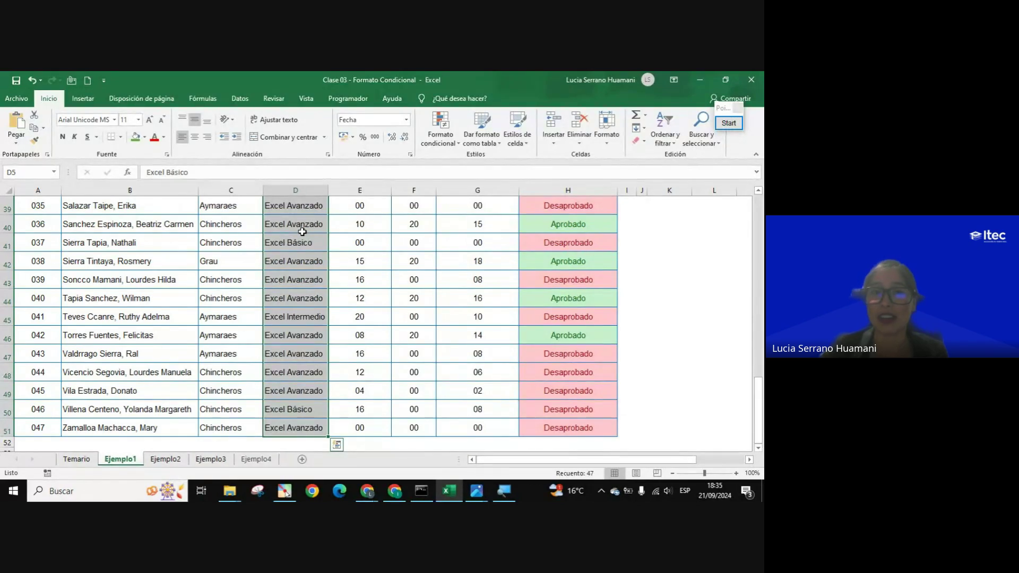
left_click(439, 135)
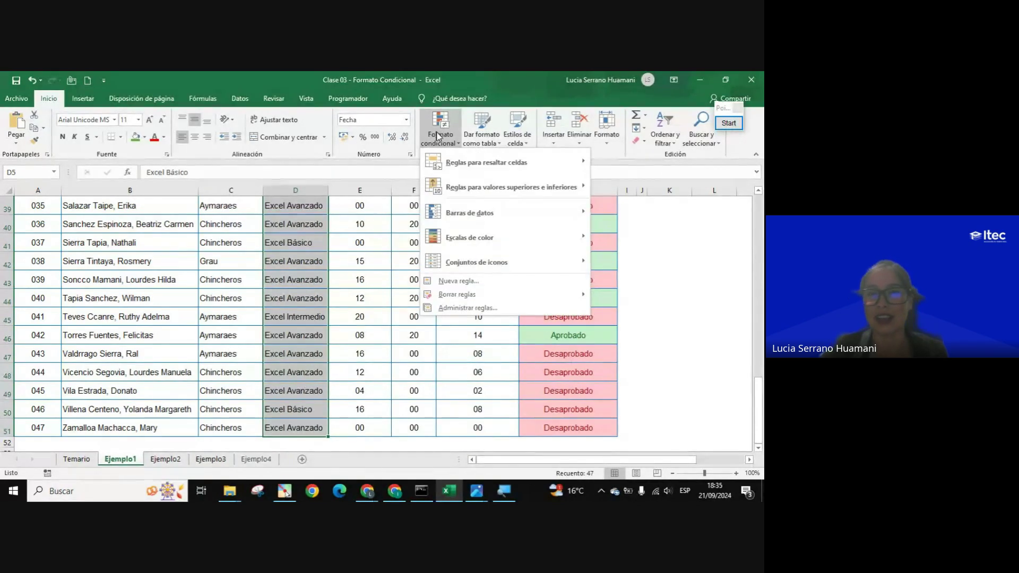
mouse_move(486, 163)
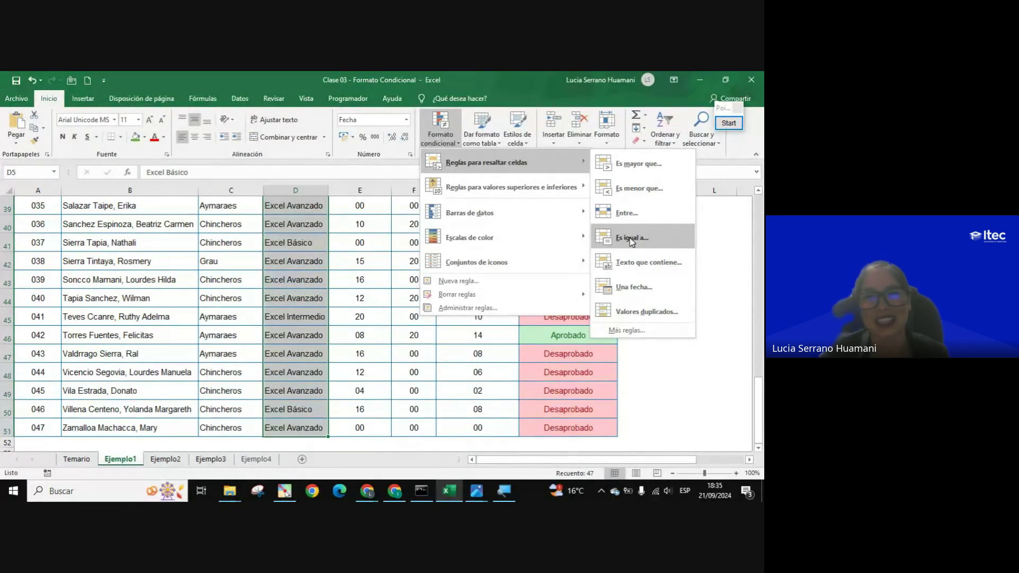
- Start an Es igual a rule on column D and enter EXCEL BASICO as the value
left_click(666, 245)
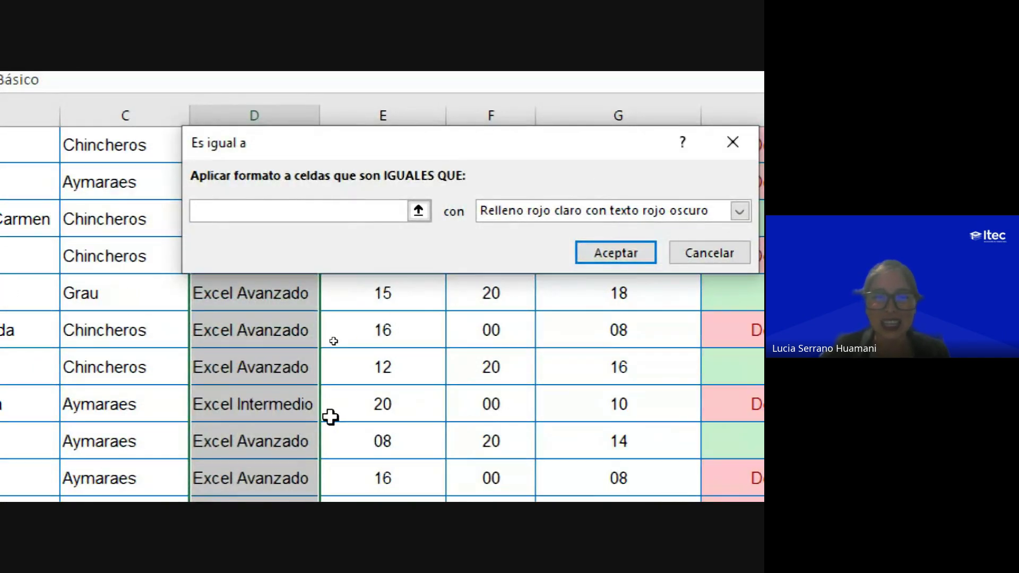
scroll(308, 432, "up", 5)
scroll(308, 433, "up", 5)
scroll(308, 433, "up", 3)
scroll(308, 433, "up", 5)
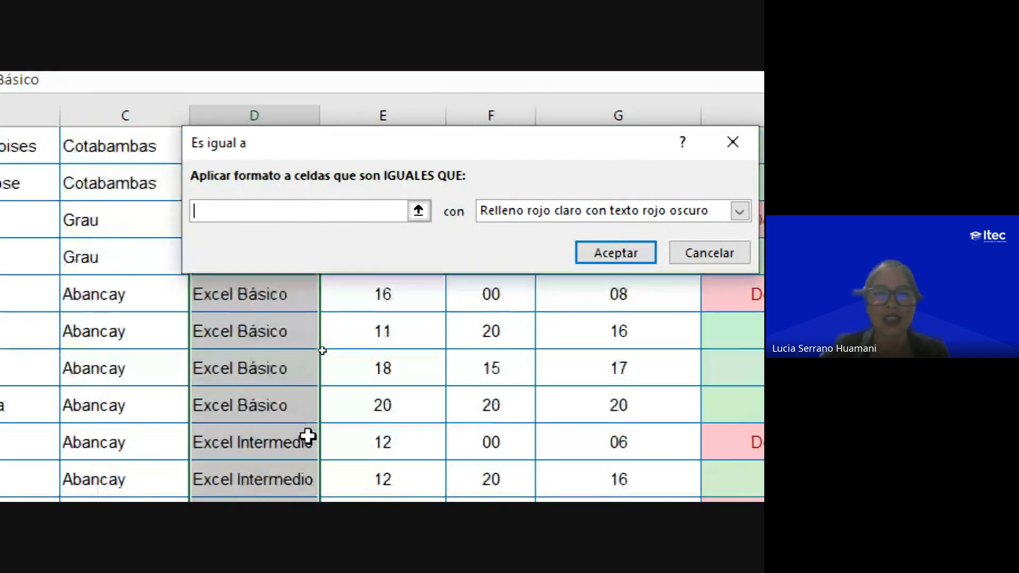
type("E")
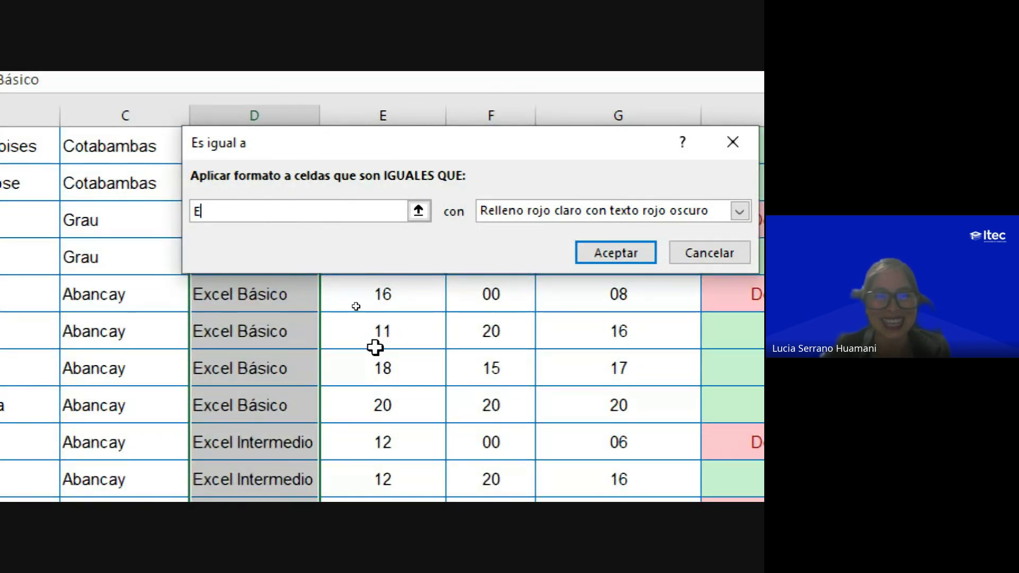
type("XCEL ")
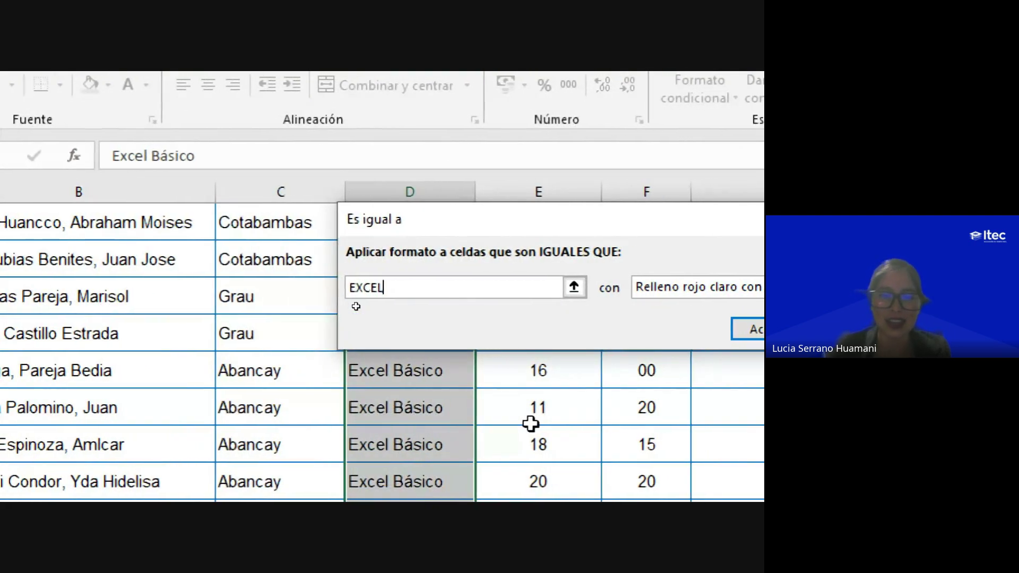
type("BASIC")
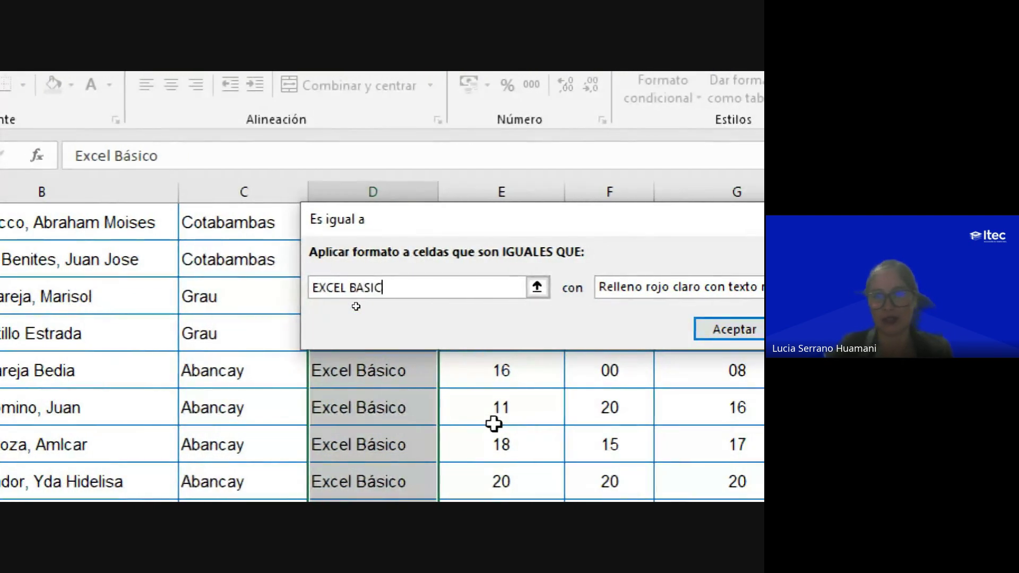
type("O")
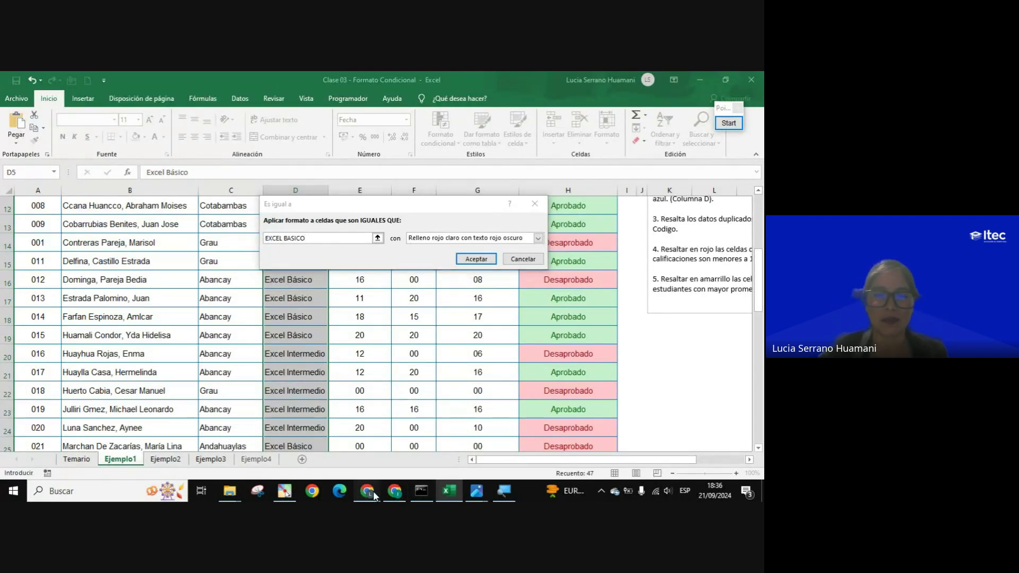
- Scroll through the Google Meet chat, then return to the Excel workbook
mouse_move(368, 491)
left_click(440, 433)
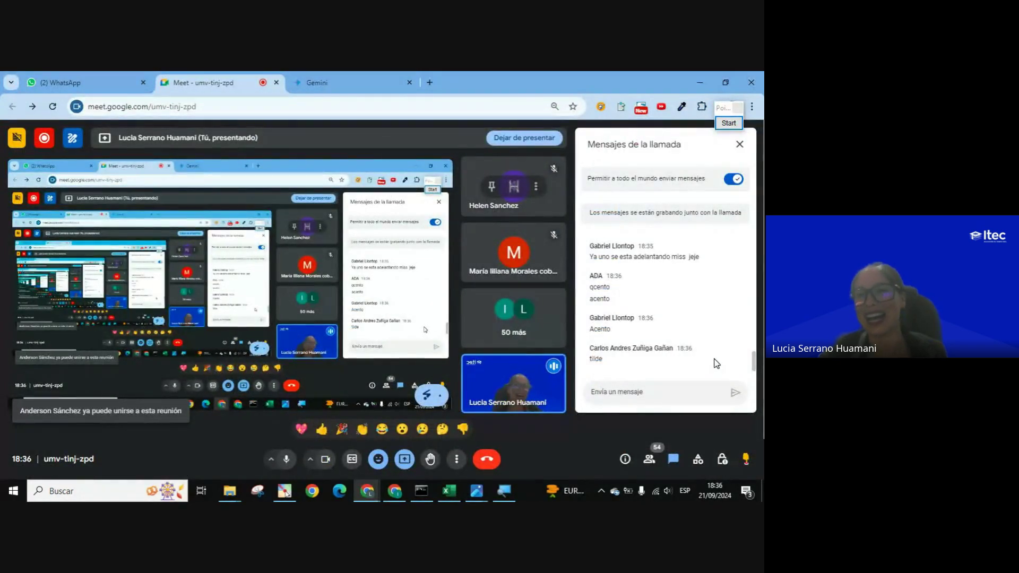
scroll(711, 361, "up", 2)
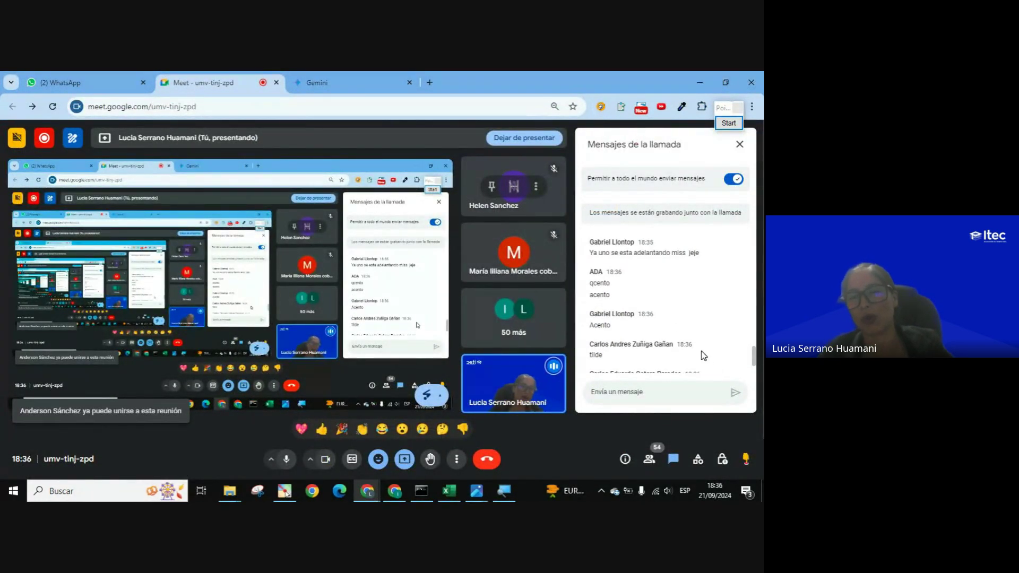
scroll(703, 356, "up", 1)
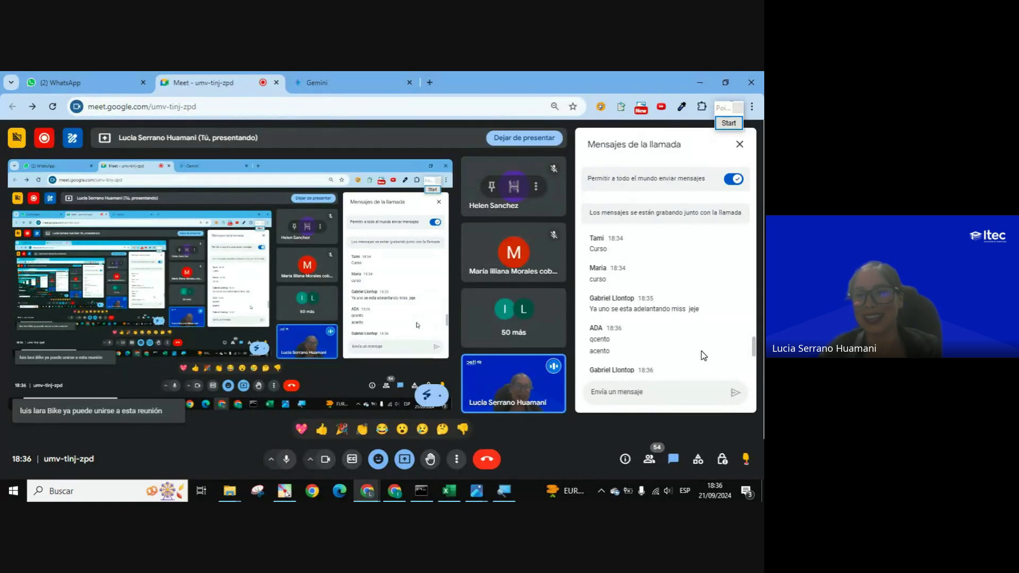
scroll(688, 335, "down", 1)
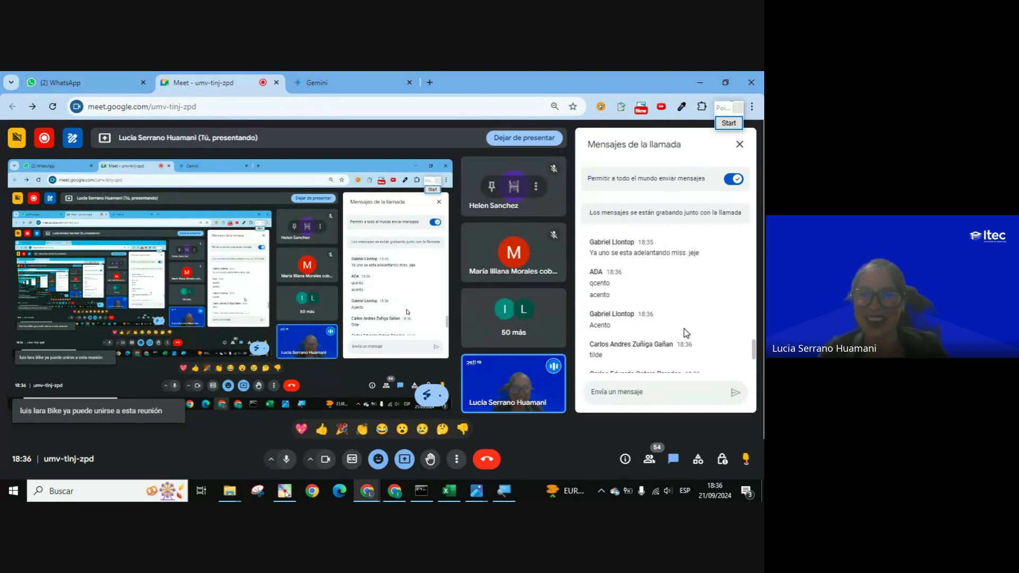
scroll(706, 341, "down", 1)
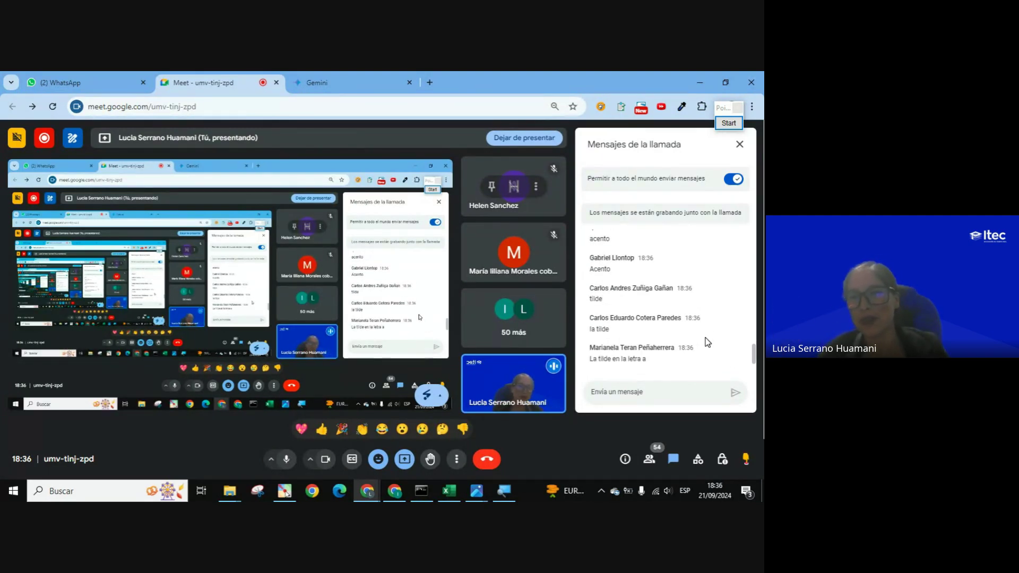
scroll(669, 324, "up", 1)
scroll(668, 322, "down", 1)
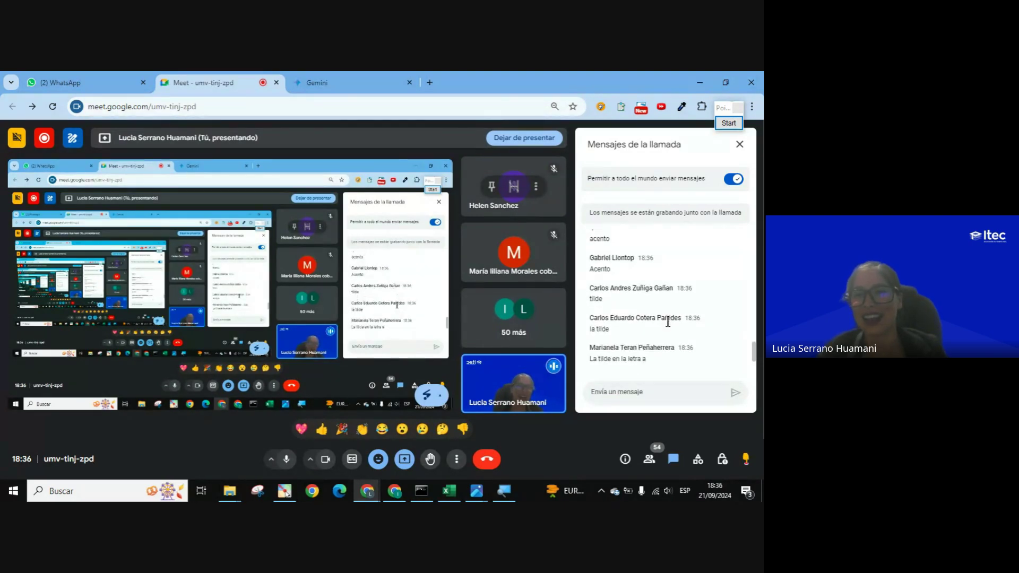
scroll(668, 322, "down", 1)
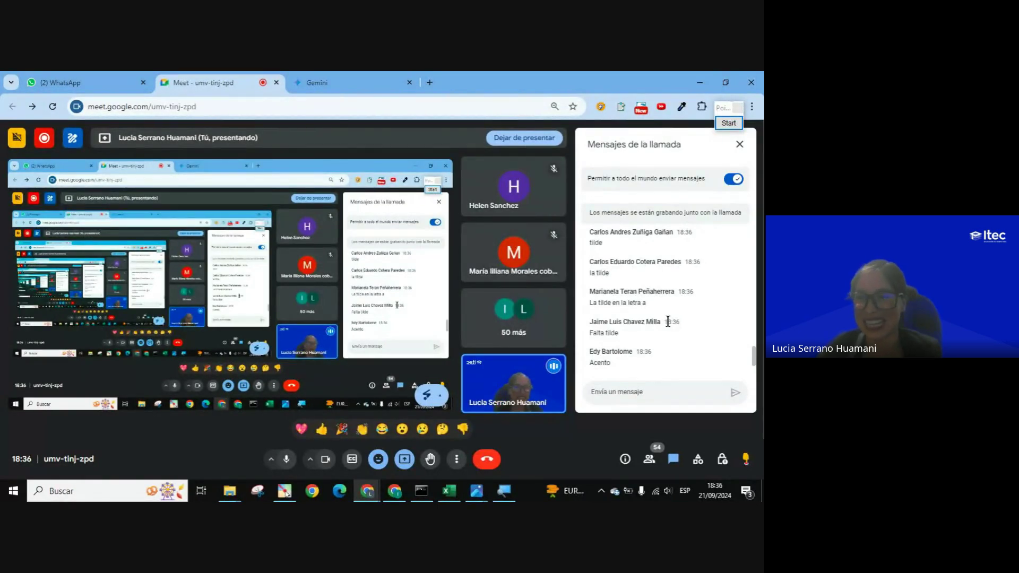
scroll(667, 322, "down", 1)
scroll(670, 325, "down", 1)
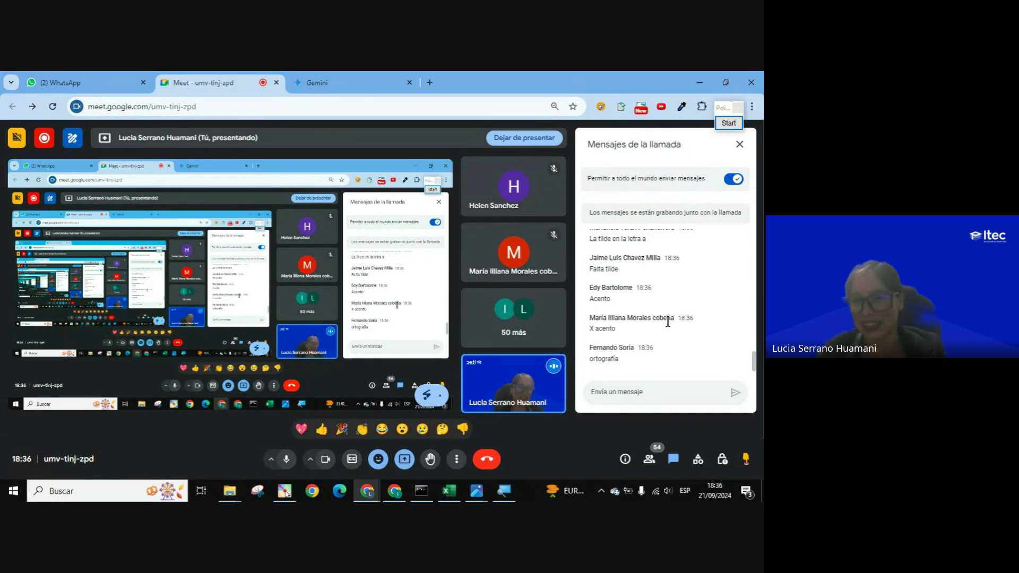
left_click(449, 491)
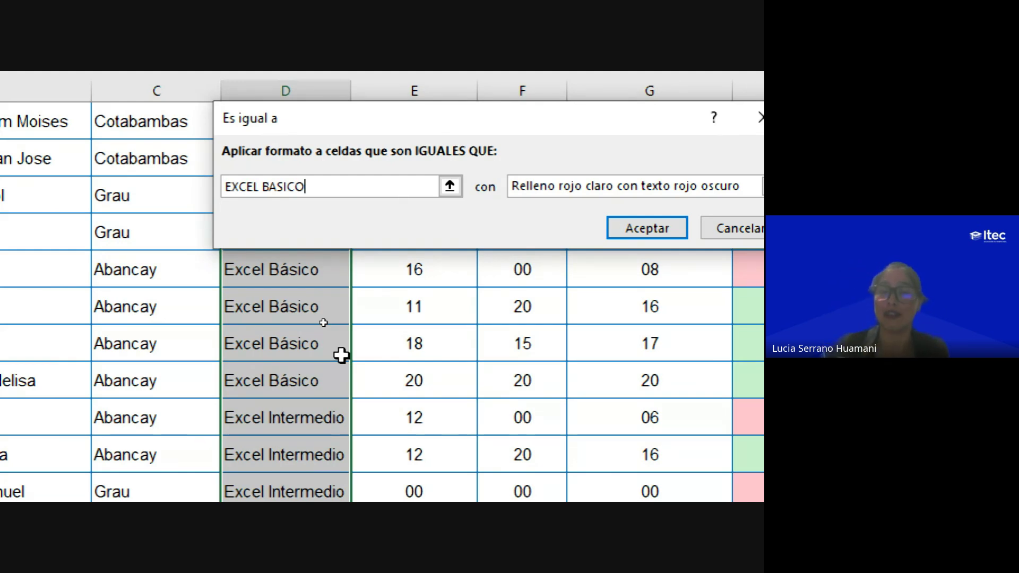
- Correct the match value to EXCEL BÁSICO to check the preview, then shorten it to EXCEL
key("BackSpace")
key("BackSpace")
key("BackSpace")
key("BackSpace")
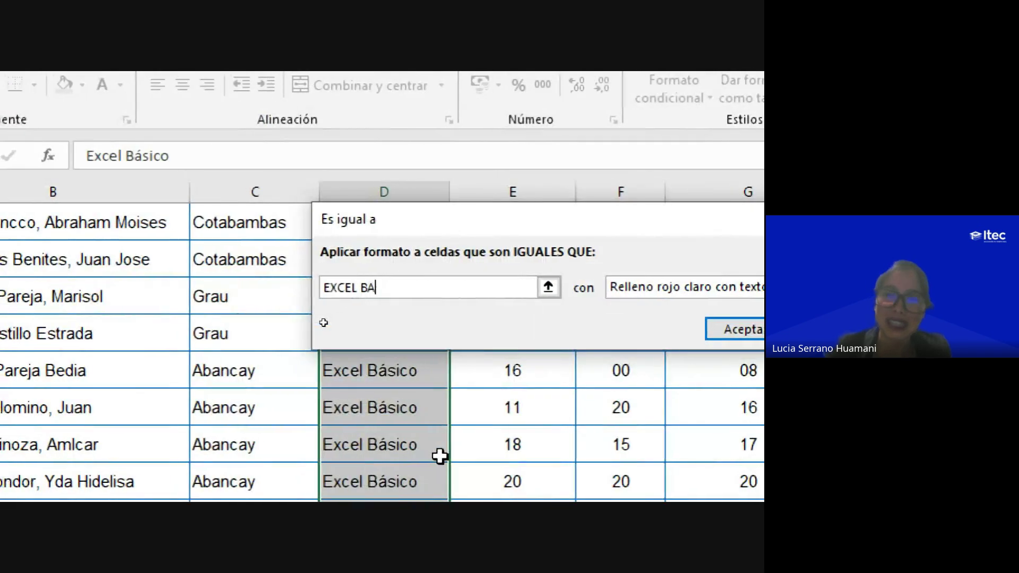
key("BackSpace")
type("Á")
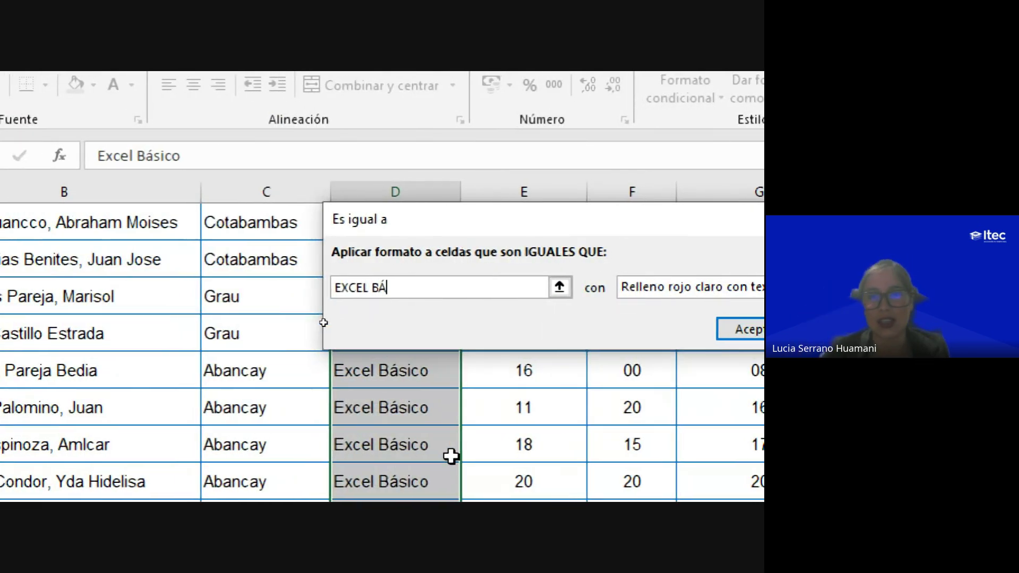
type("SICO")
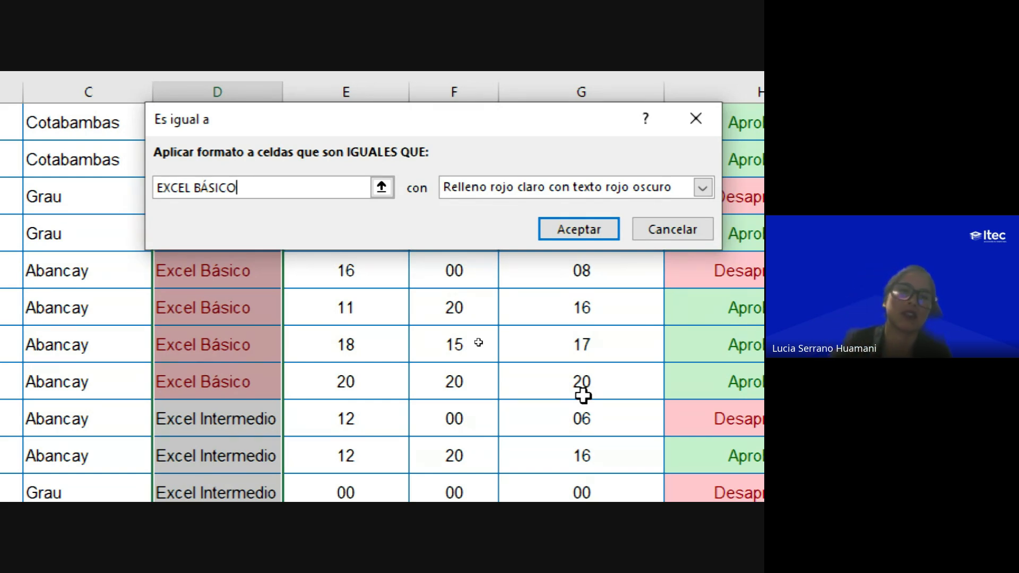
key("BackSpace")
key("BackSpace")
key("BackSpace")
key("BackSpace")
key("BackSpace")
key("BackSpace")
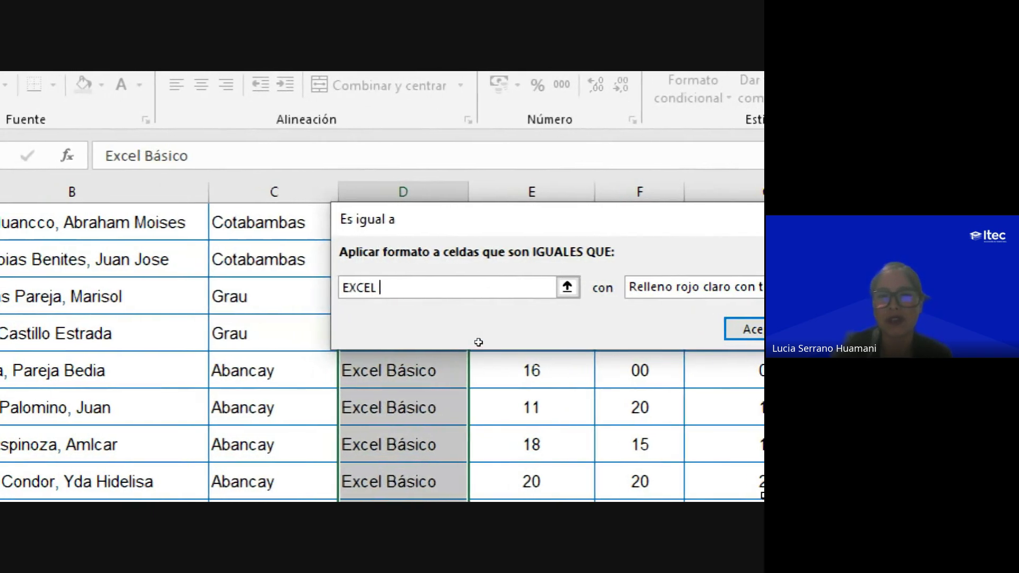
key("BackSpace")
key("BackSpace")
key("BackSpace")
key("BackSpace")
key("BackSpace")
key("BackSpace")
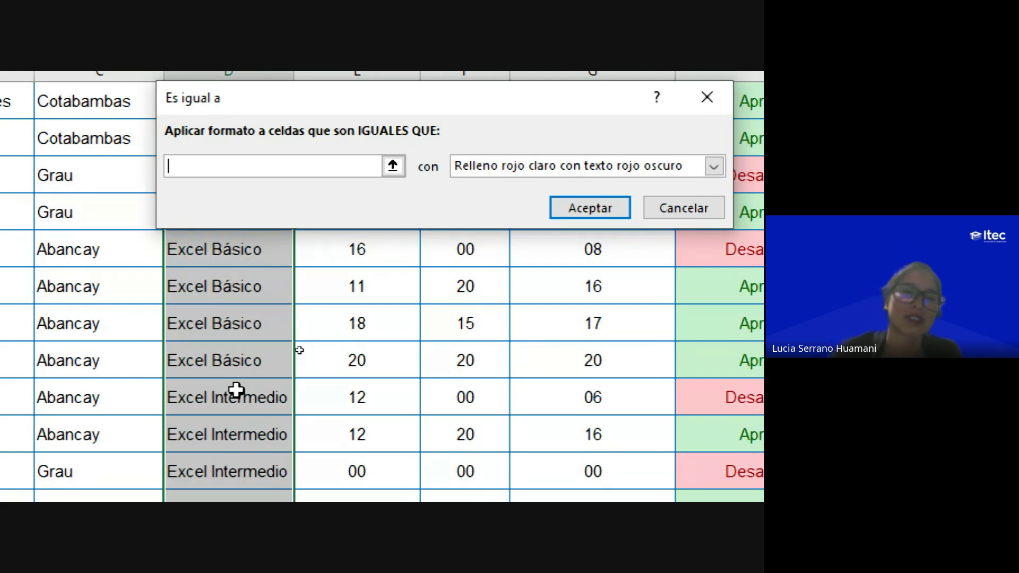
- Make the Es igual a rule compare against Excel Básico cell $D$19
left_click(200, 296)
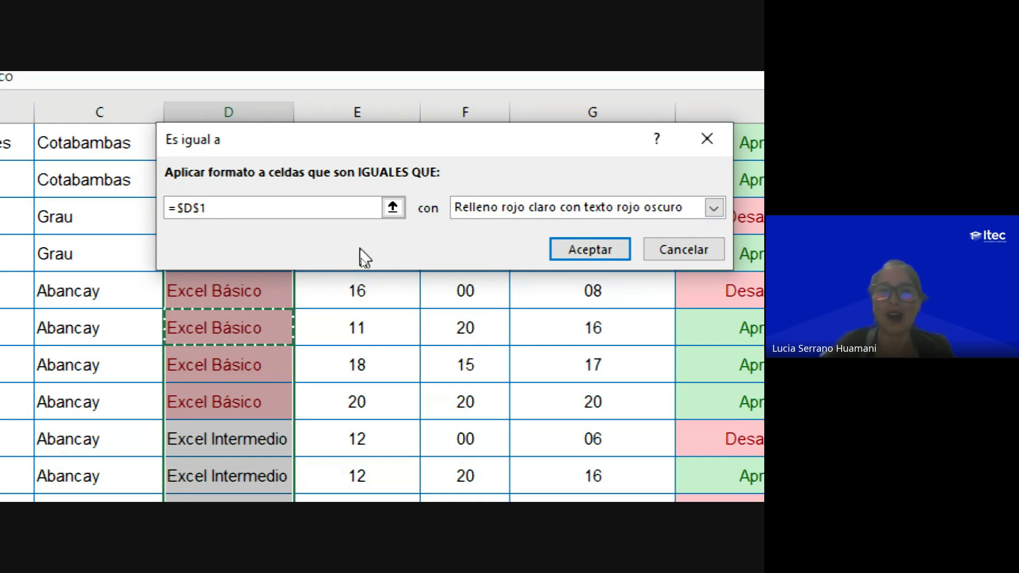
key("BackSpace")
key("BackSpace")
key("BackSpace")
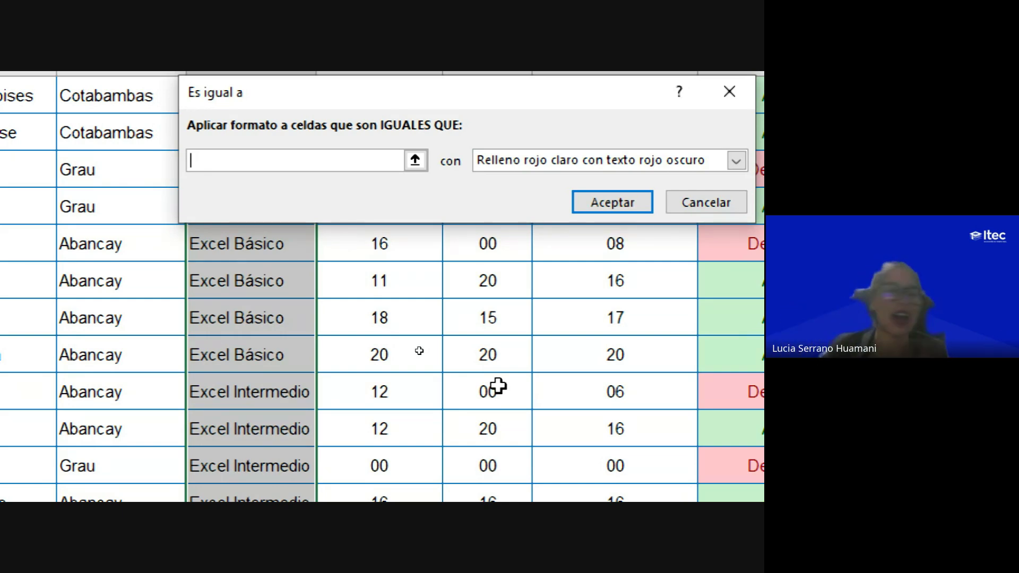
left_click(237, 359)
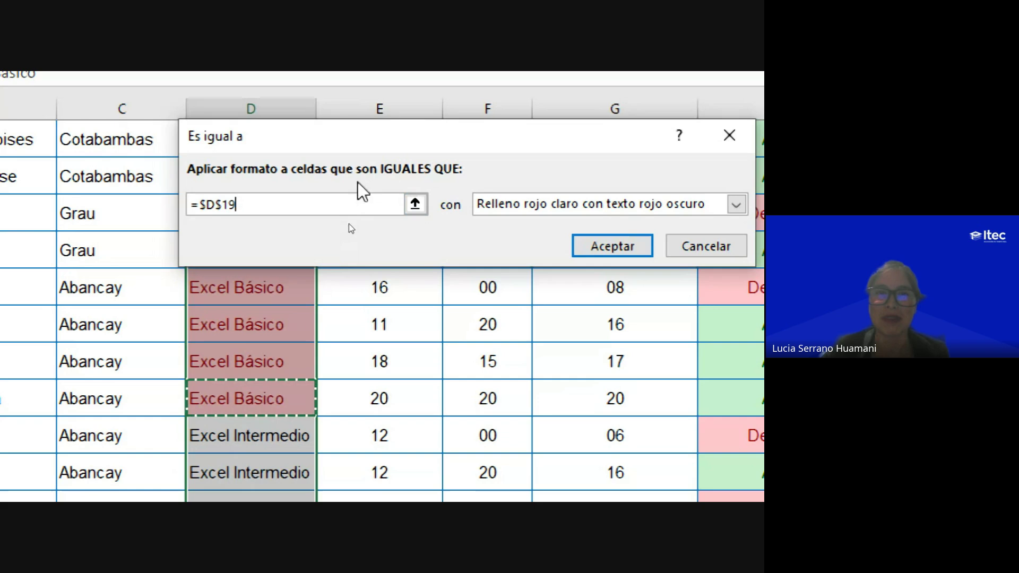
- Move the rule window aside and check that all Excel Básico courses preview in red
left_click_drag(353, 148, 513, 152)
scroll(206, 341, "down", 1)
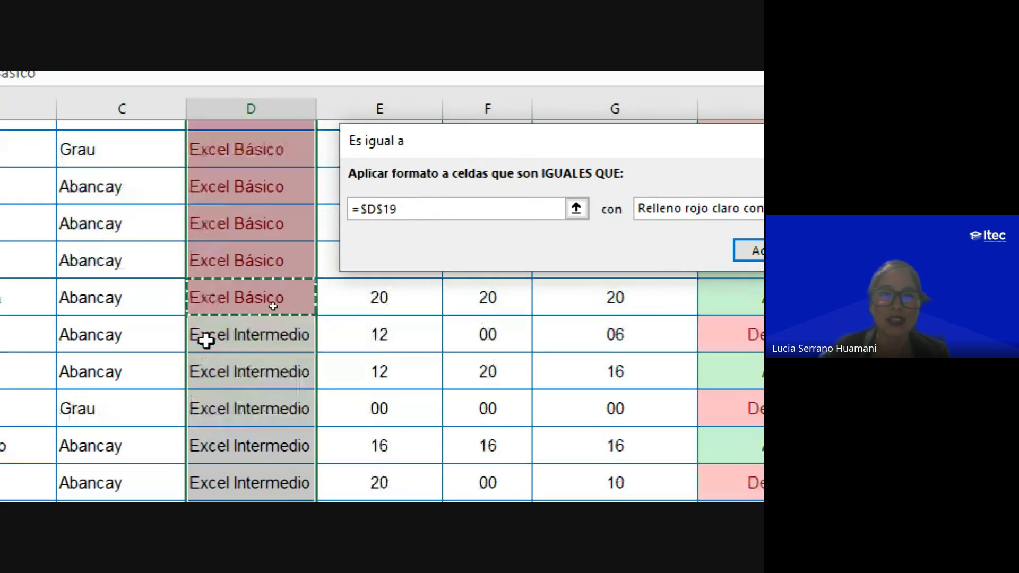
scroll(206, 340, "down", 1)
scroll(228, 364, "down", 1)
scroll(228, 364, "down", 1)
scroll(228, 364, "down", 1)
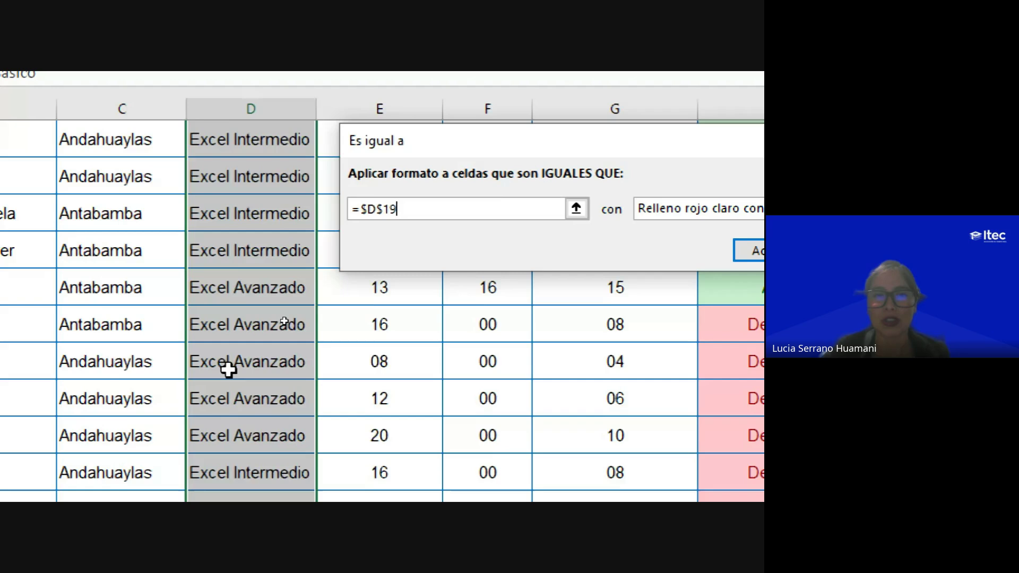
scroll(228, 364, "up", 3)
scroll(228, 364, "up", 3)
scroll(234, 361, "up", 2)
scroll(241, 359, "down", 1)
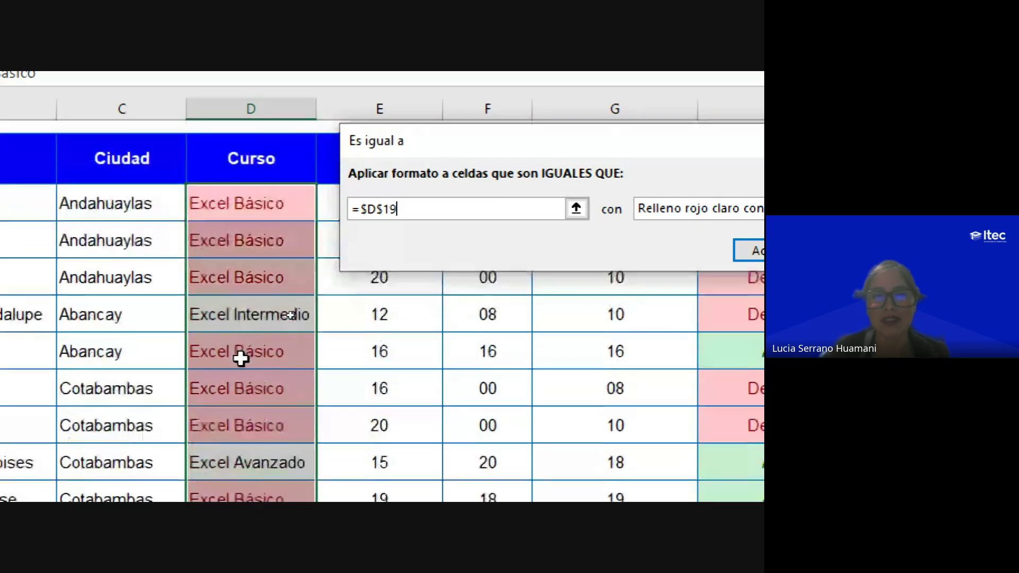
mouse_move(462, 135)
left_mouse_down()
mouse_move(262, 138)
mouse_move(160, 123)
left_mouse_up()
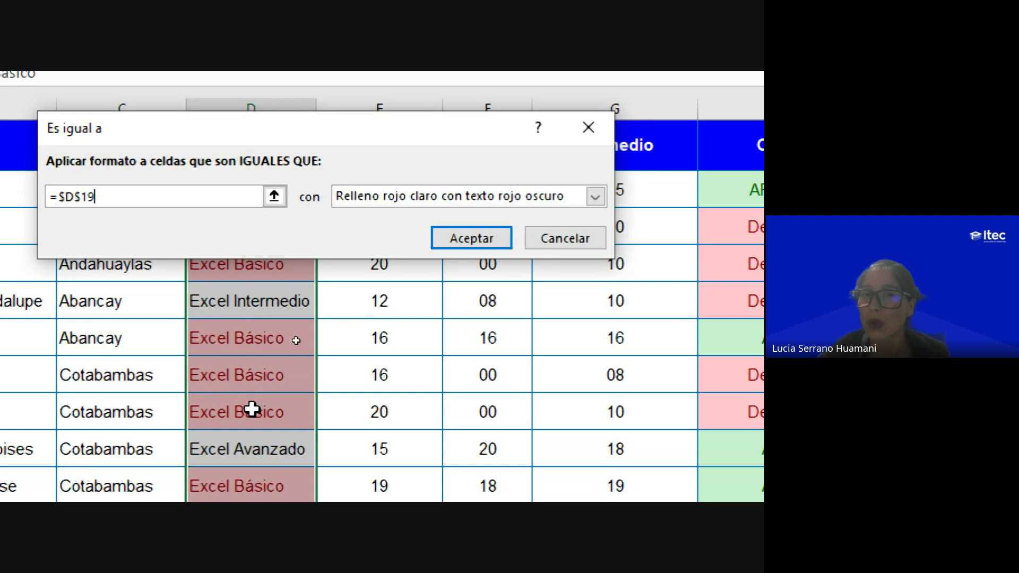
- Choose Formato personalizado for the $D$19 rule to open the Formato de celdas dialog
left_click(595, 197)
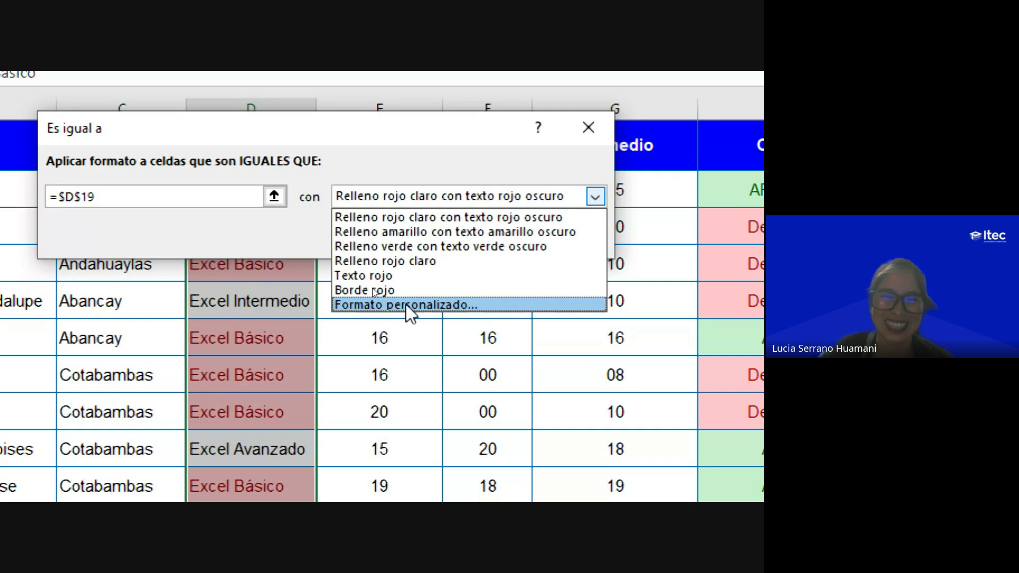
left_click(447, 304)
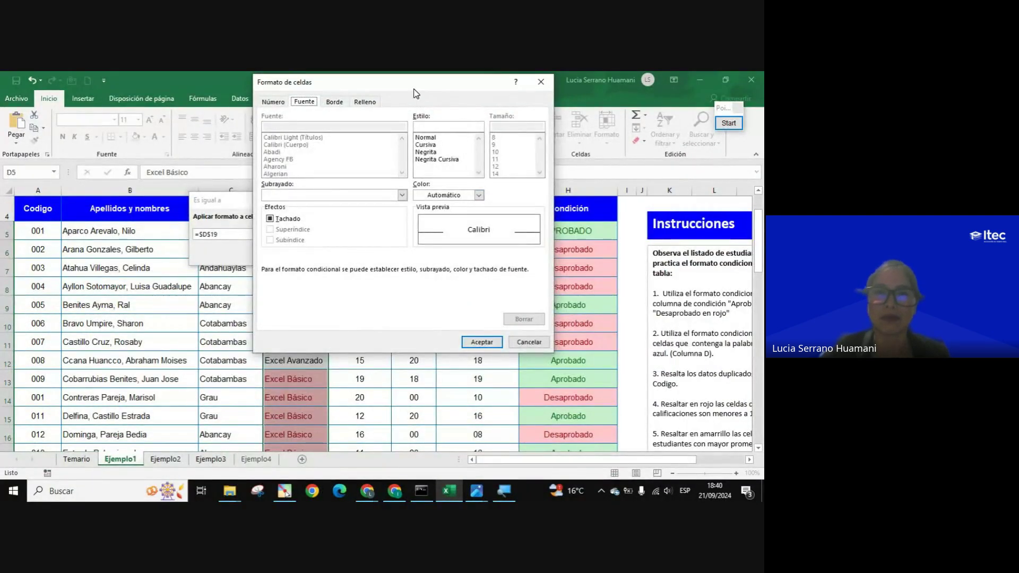
left_click_drag(415, 93, 394, 172)
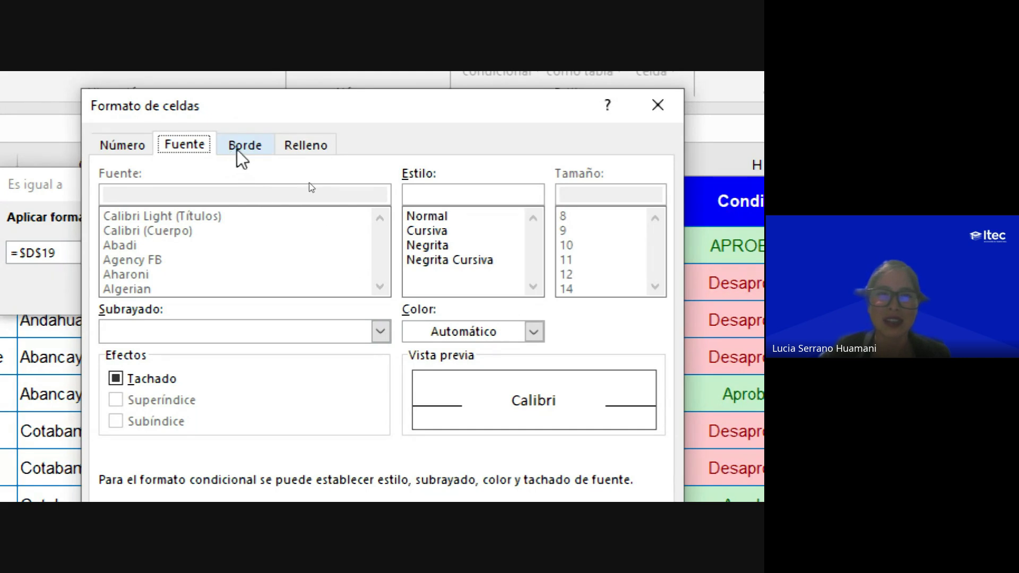
- Give the matching Excel Básico cells a blue background fill
left_click(296, 147)
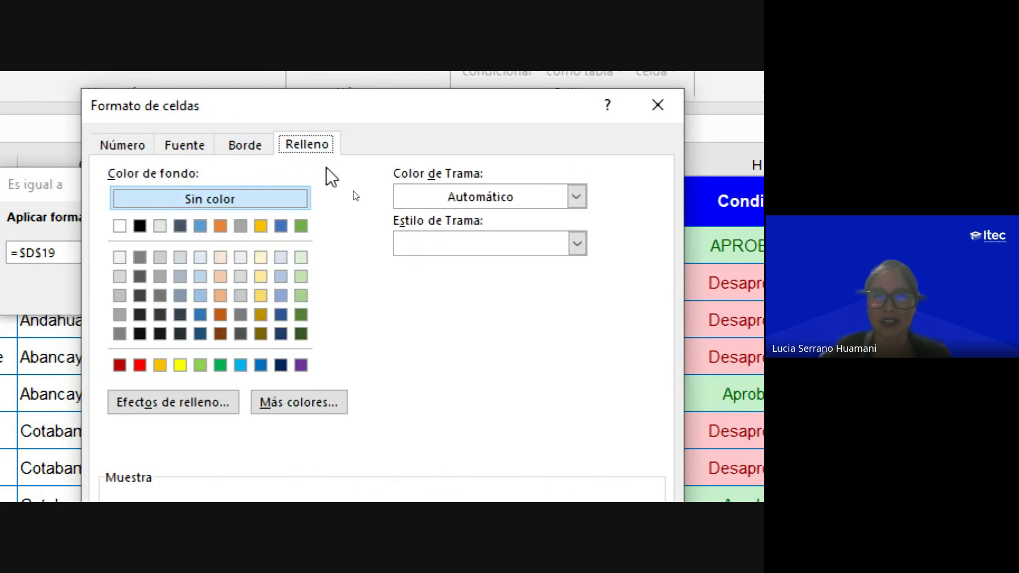
left_click(122, 148)
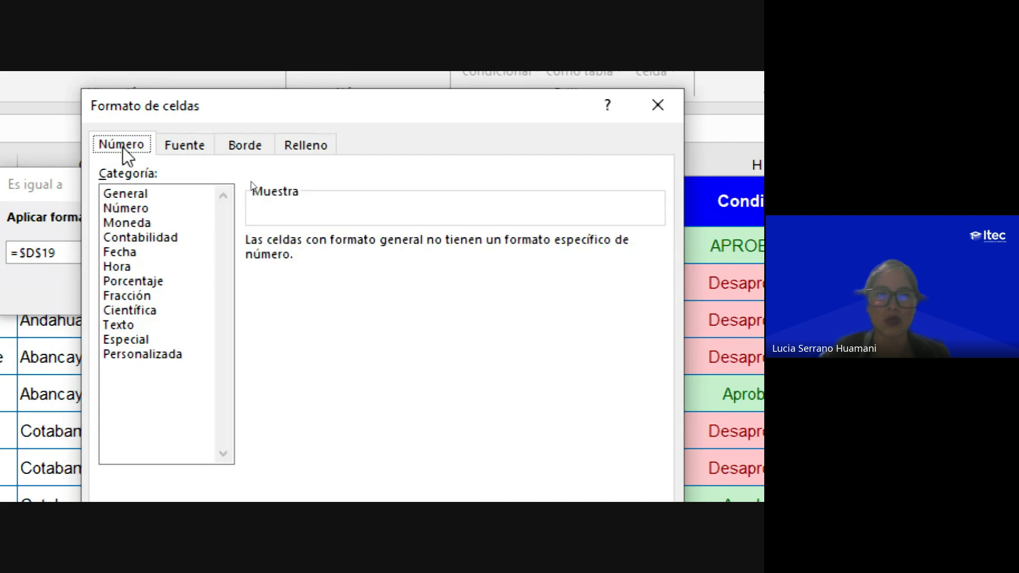
left_click(190, 148)
left_click(244, 148)
left_click(322, 144)
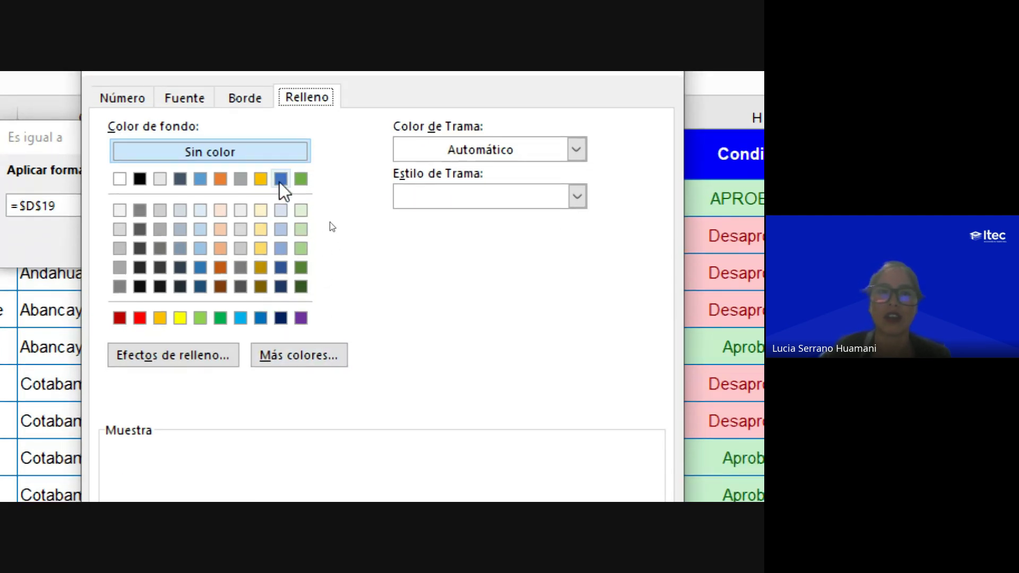
left_click(281, 178)
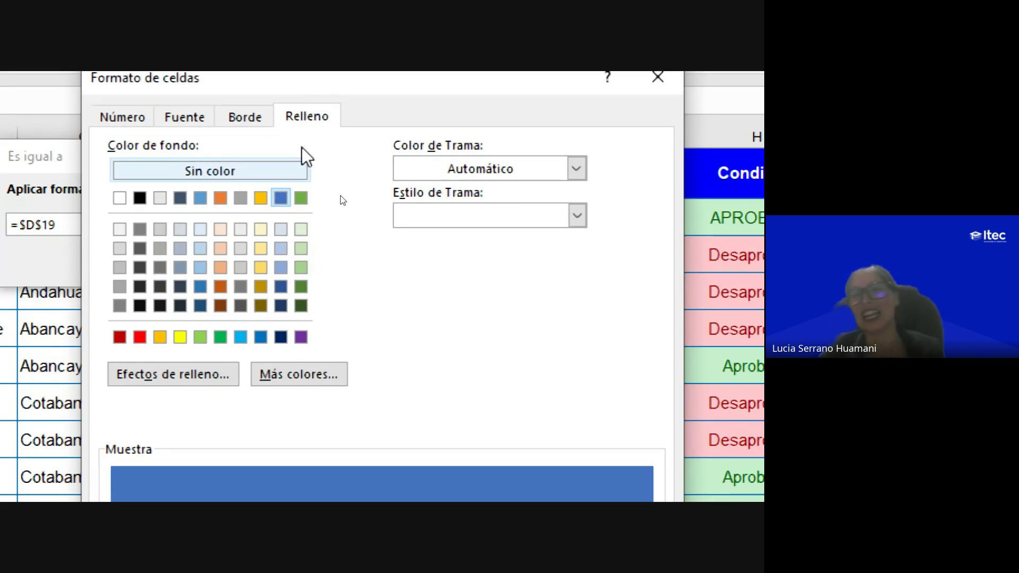
- Set the custom format's font colour to white and confirm it
left_click(197, 123)
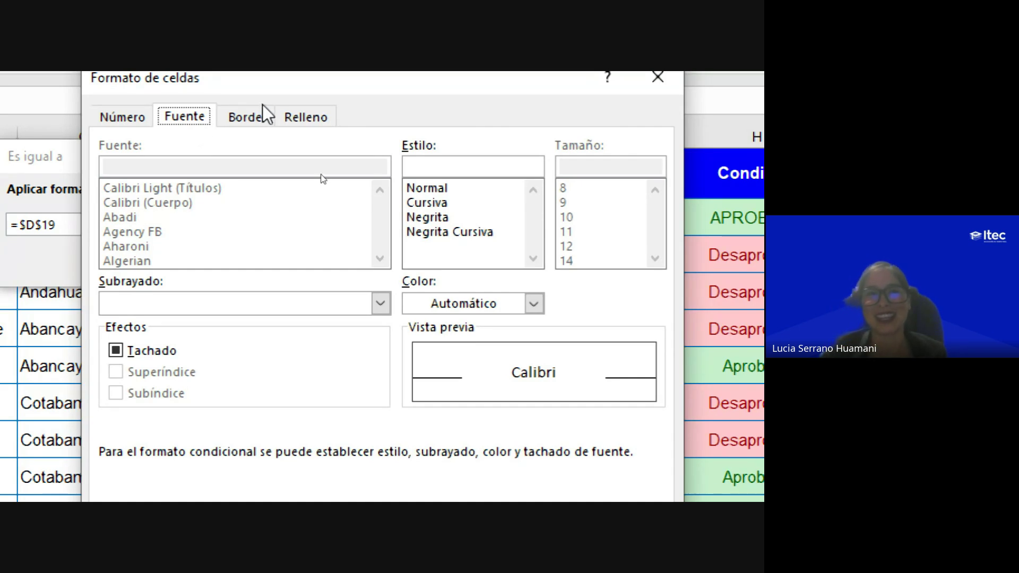
left_click(304, 119)
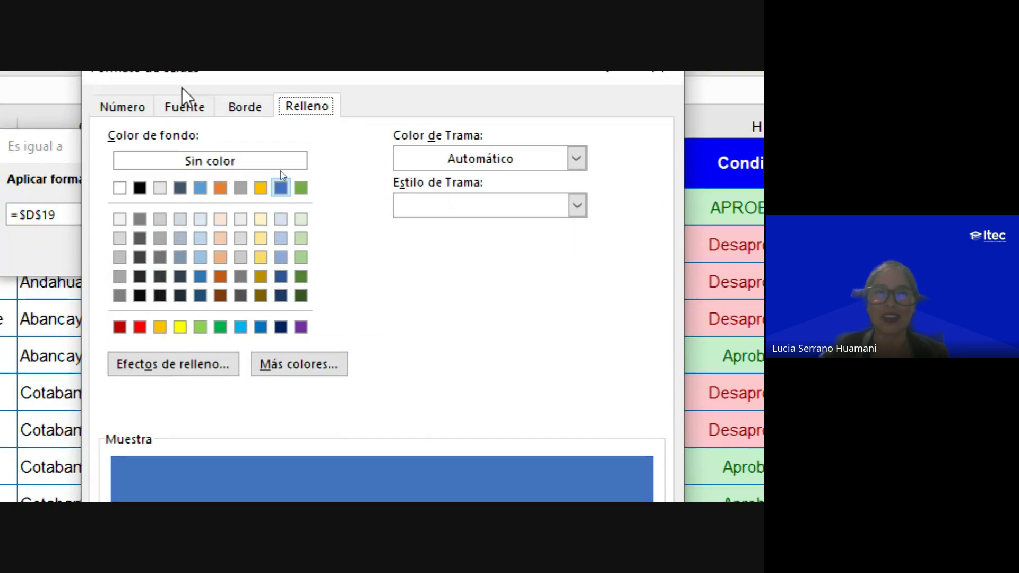
left_click(185, 111)
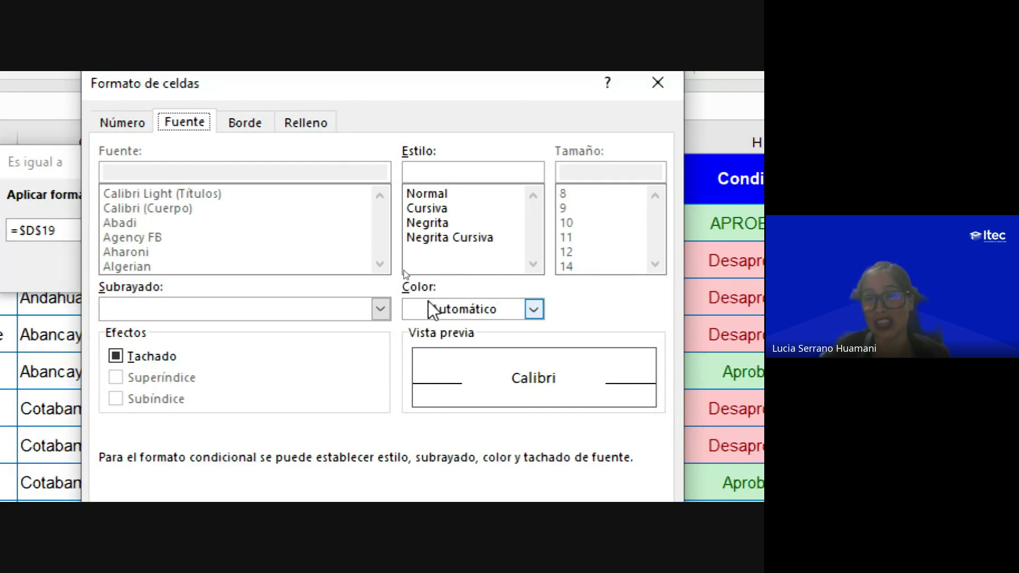
left_click(535, 310)
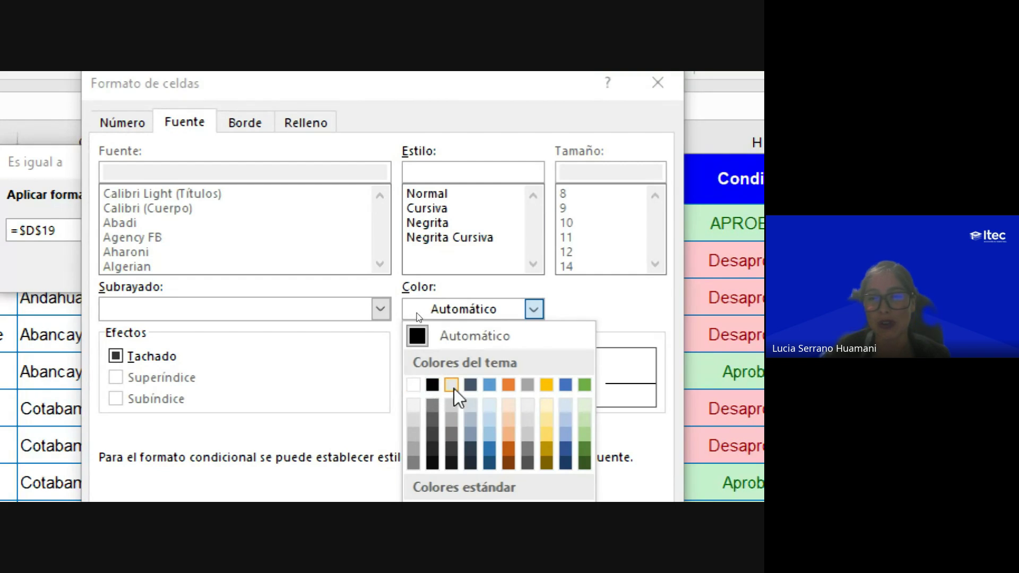
left_click(490, 385)
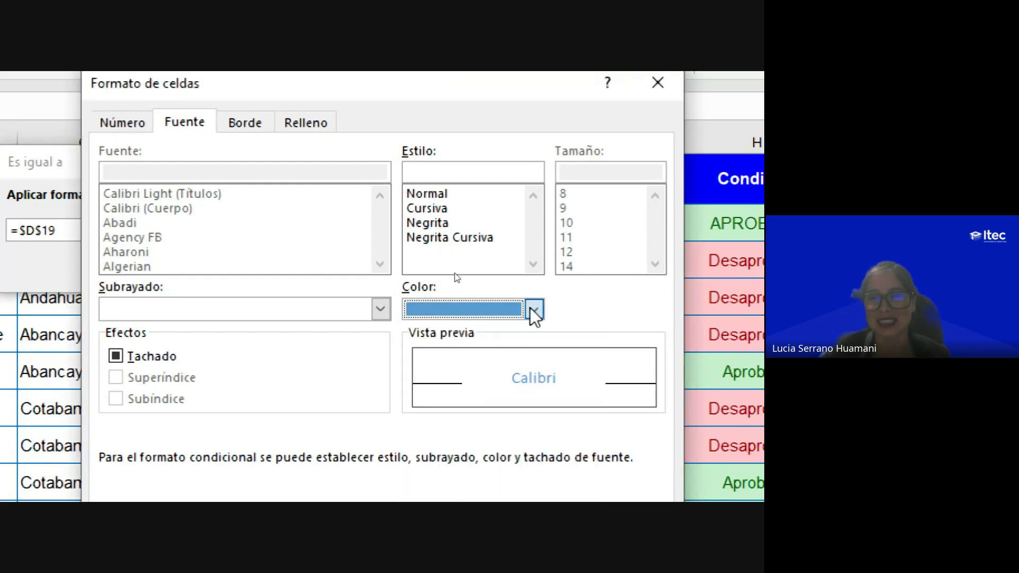
left_click(534, 310)
left_click(546, 386)
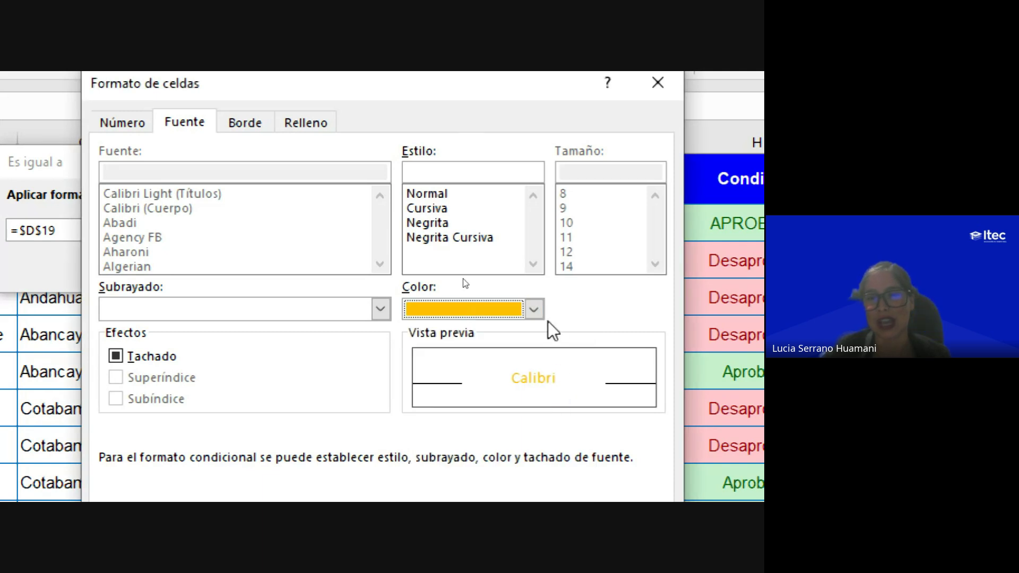
left_click(535, 311)
left_click(586, 385)
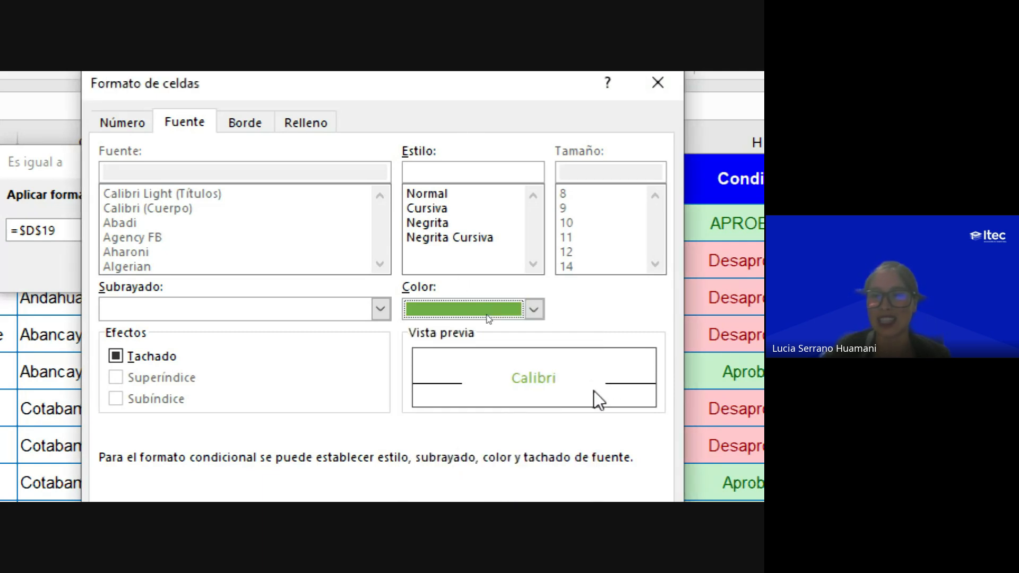
left_click(533, 310)
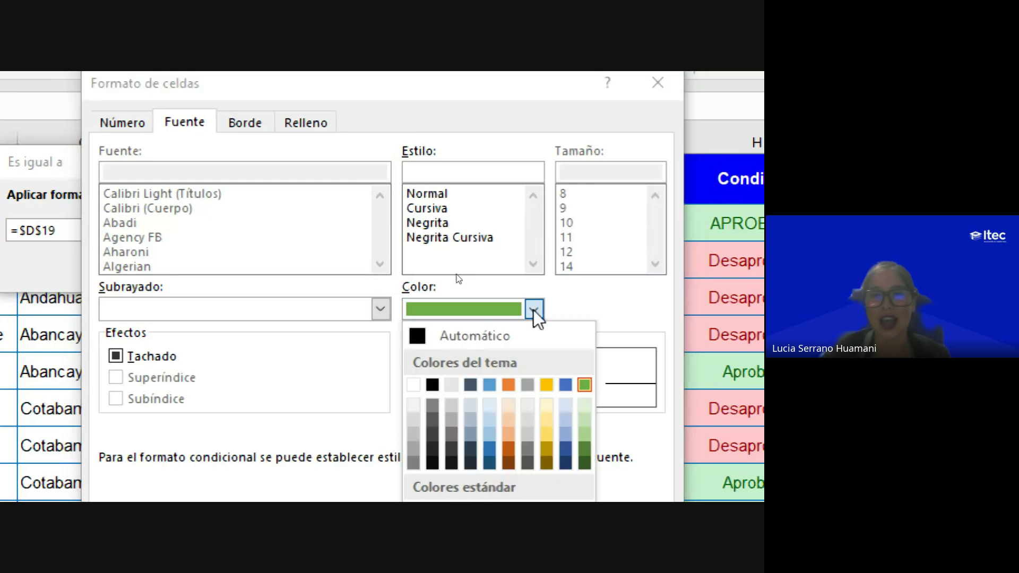
left_click(414, 385)
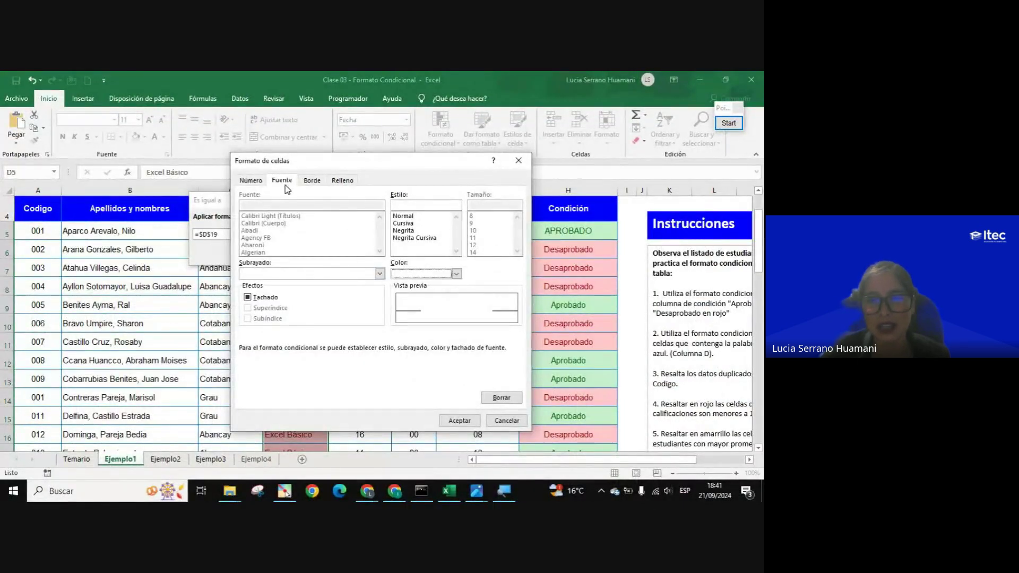
left_click(460, 421)
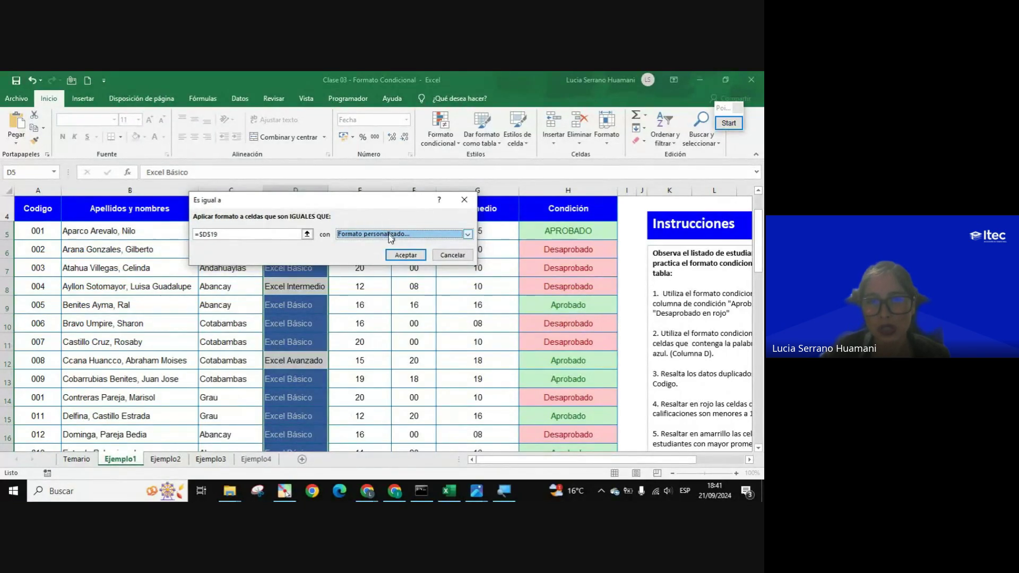
- Apply the blue Excel Básico rule to column D, deselect, and switch to Google Meet
left_click(406, 255)
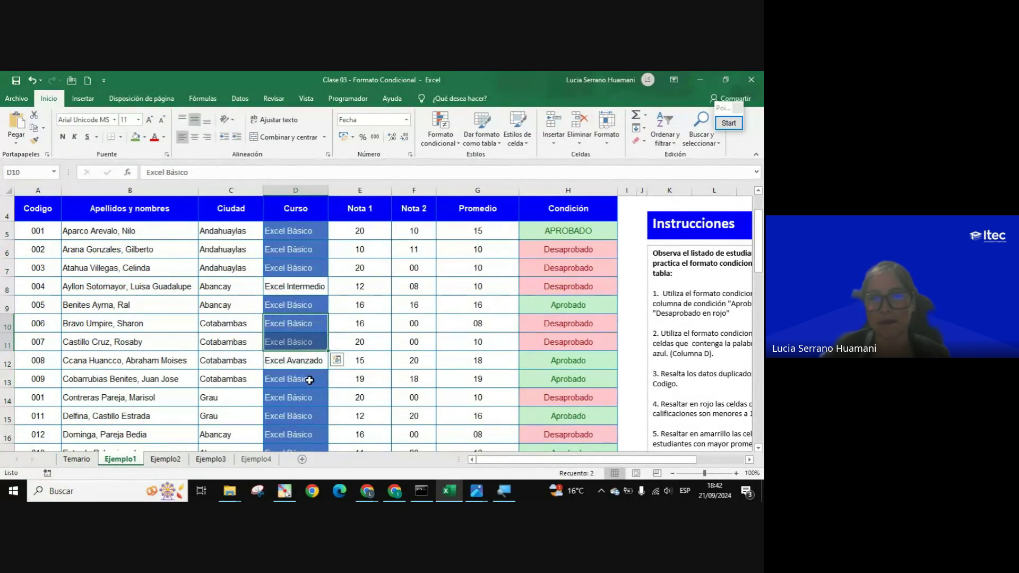
left_click(308, 268)
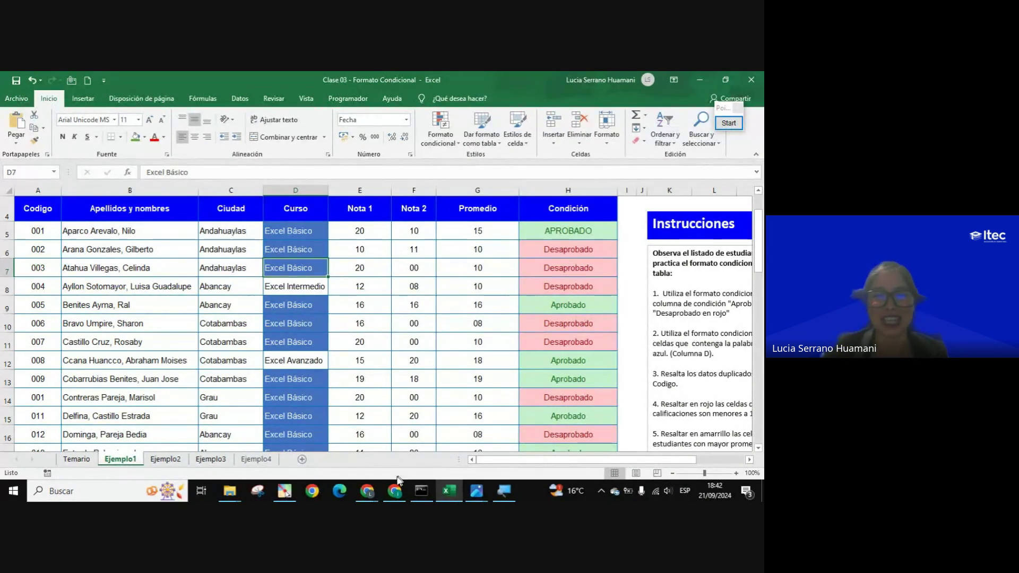
mouse_move(394, 491)
left_click(306, 441)
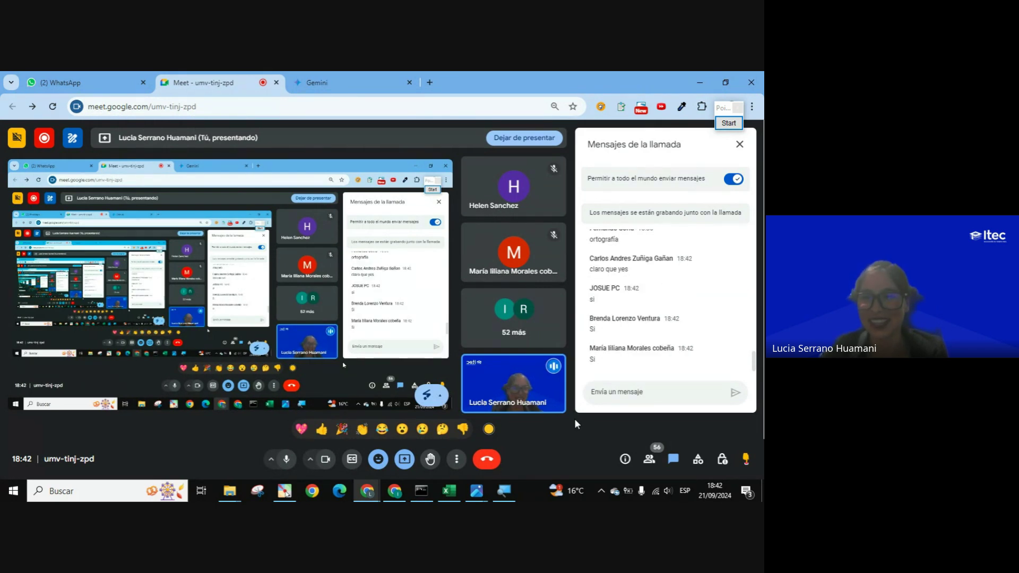
- Switch from the Google Meet window back to the Excel grades workbook with Alt+Tab
key("alt+Tab")
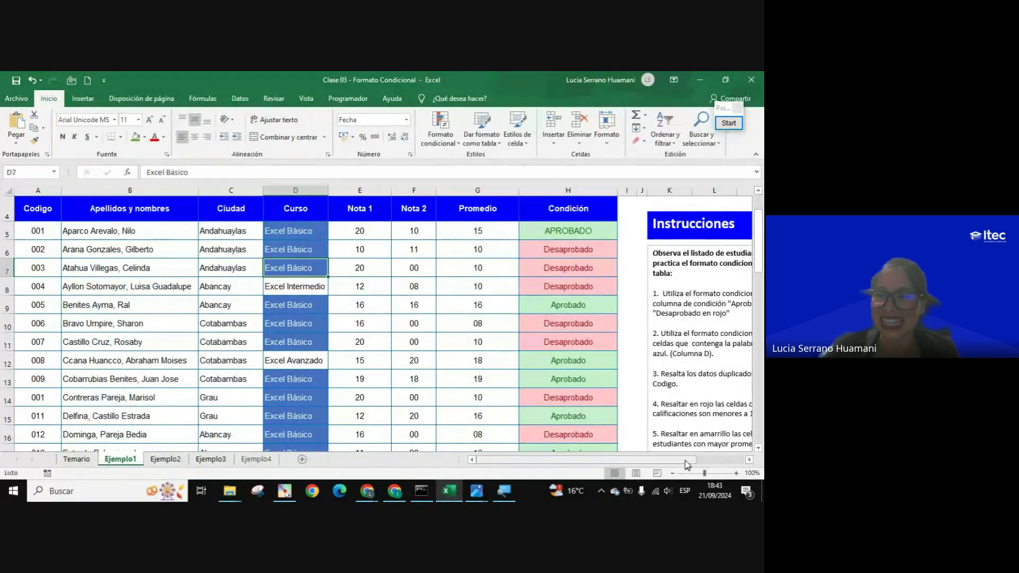
- Select the student codes A5:A51 and open Formato condicional's Reglas para resaltar celdas
mouse_move(686, 460)
left_mouse_down()
mouse_move(719, 462)
mouse_move(685, 461)
left_mouse_up()
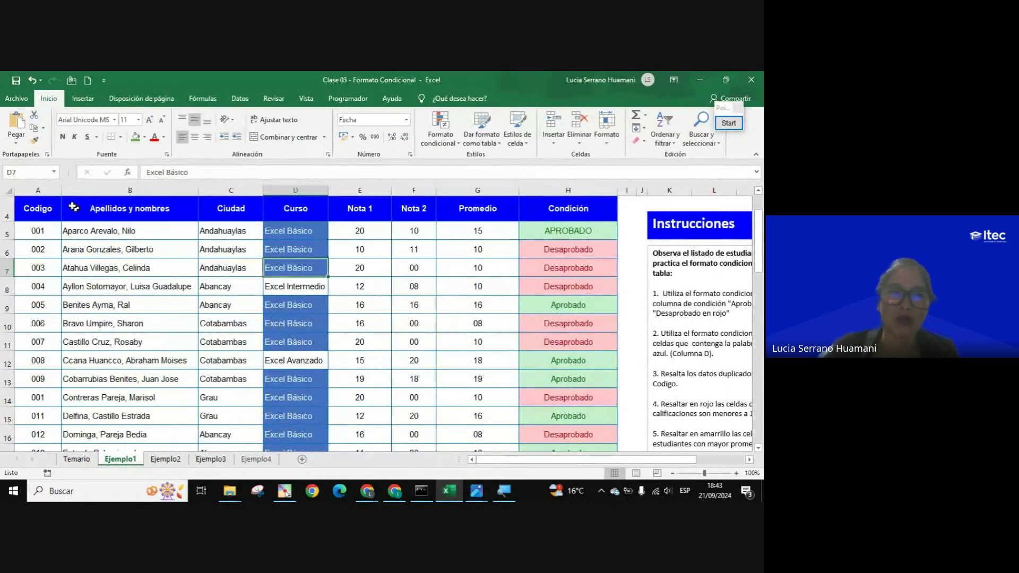
left_click(40, 190)
left_click(43, 231)
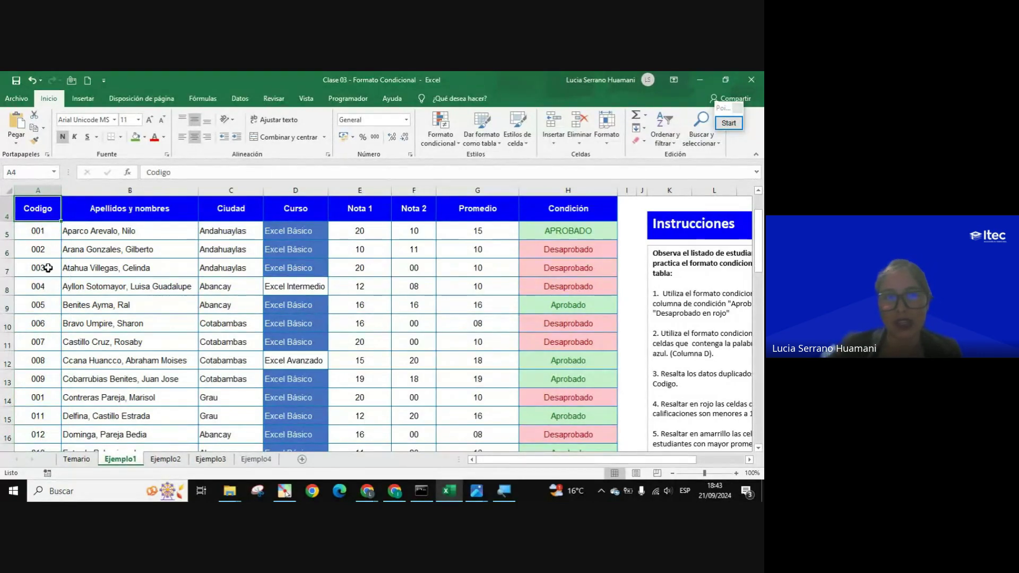
left_click(38, 249)
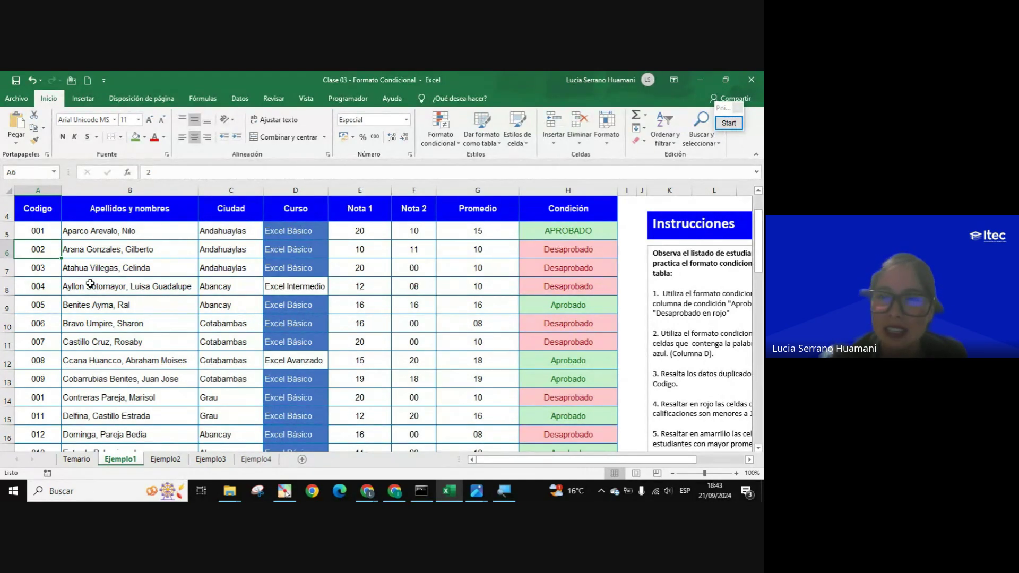
left_click(37, 234)
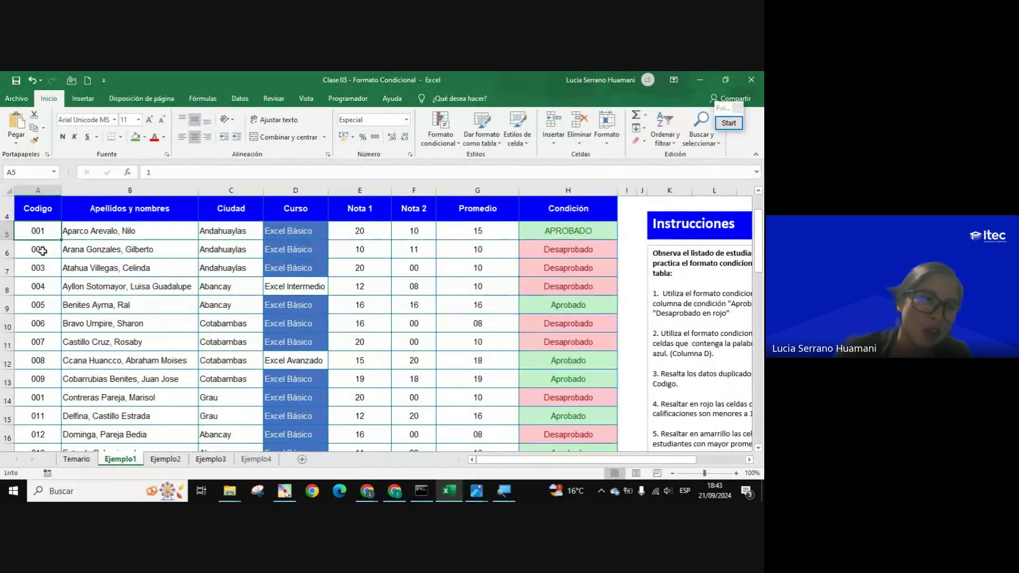
left_click_drag(44, 231, 44, 381)
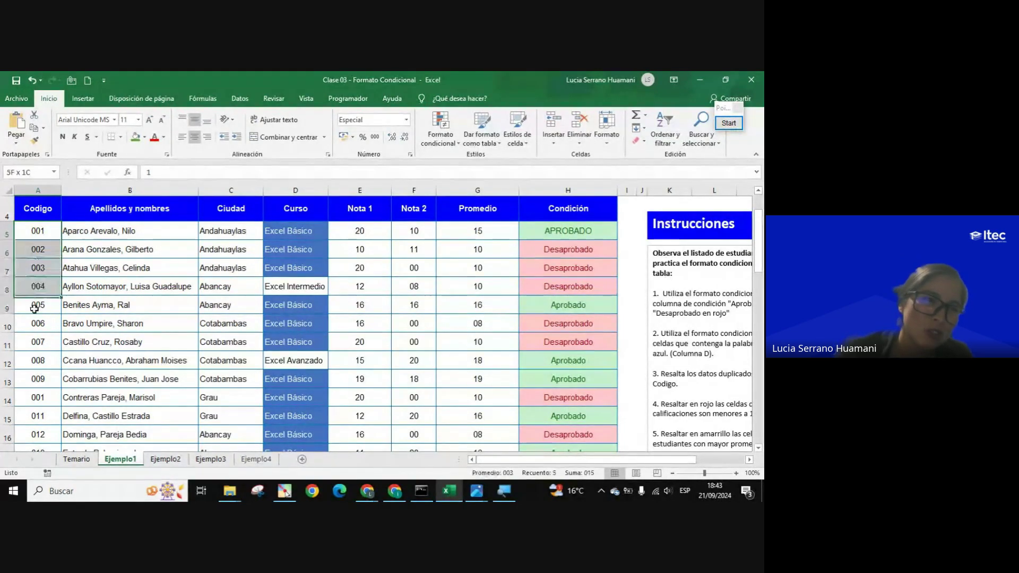
left_click(38, 234)
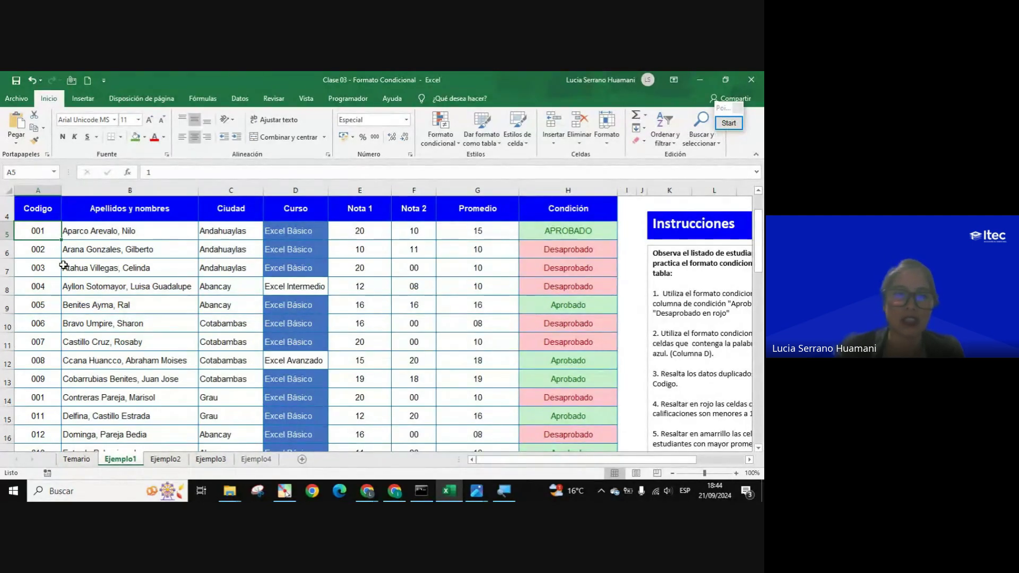
key("ctrl+shift+Down")
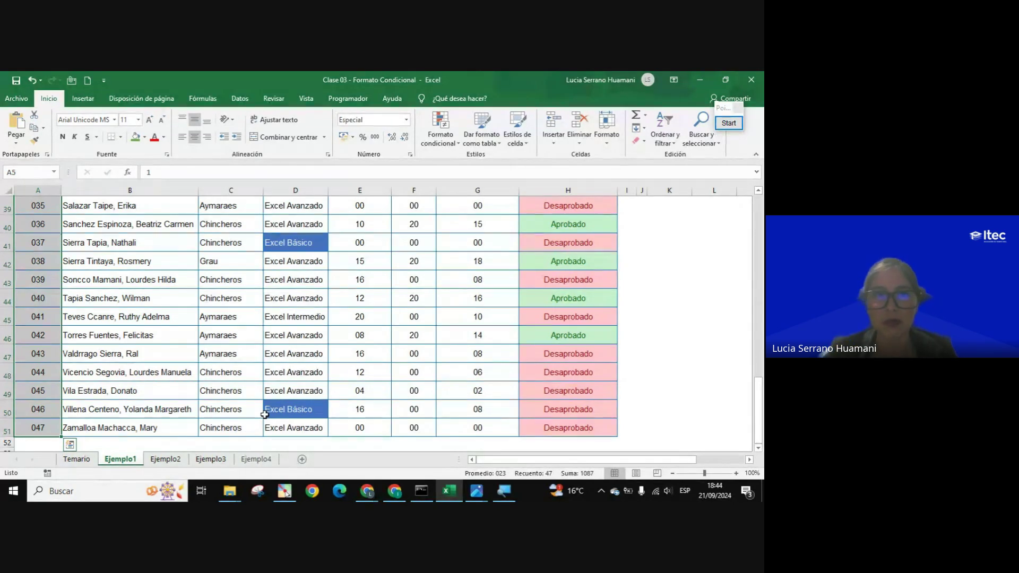
left_click(440, 139)
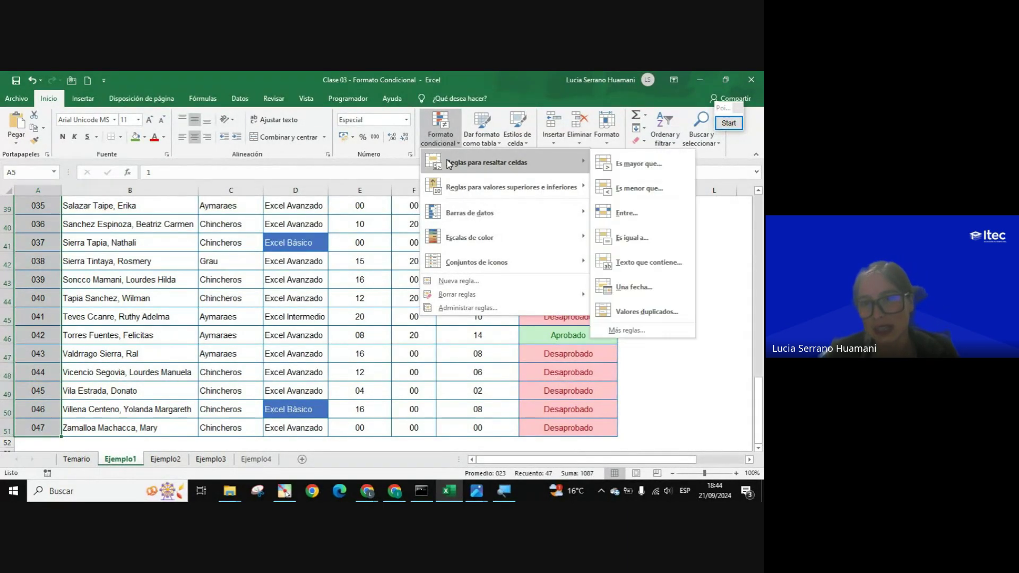
mouse_move(260, 127)
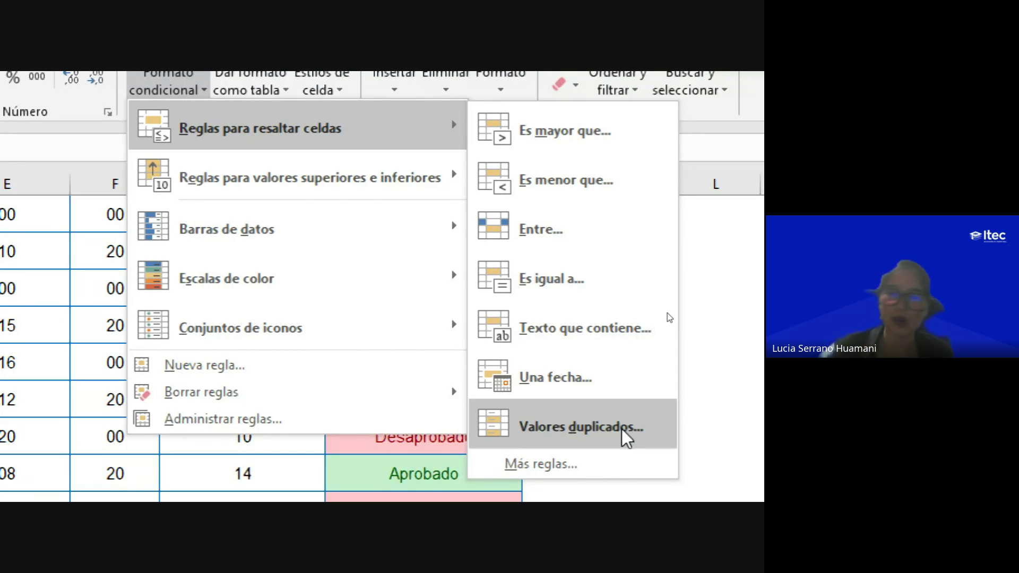
- Set up a Valores duplicados rule on Duplicados with yellow fill and dark yellow text
left_click(622, 428)
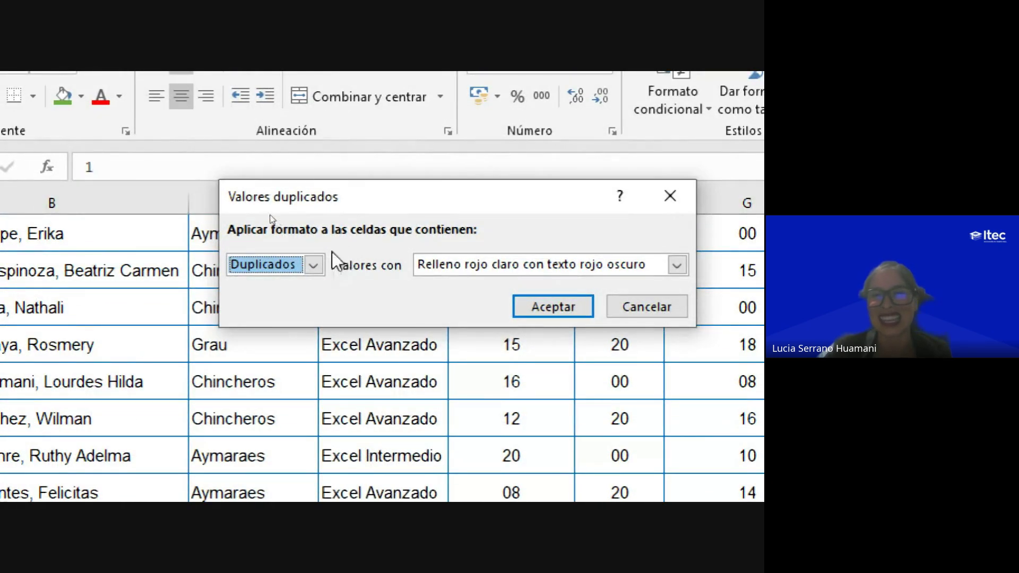
left_click(314, 265)
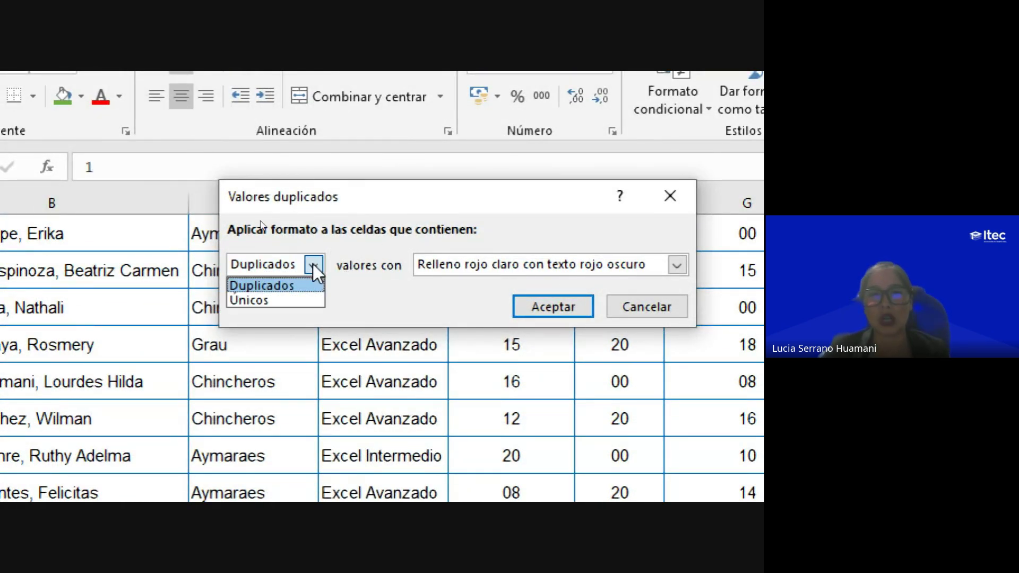
left_click(314, 264)
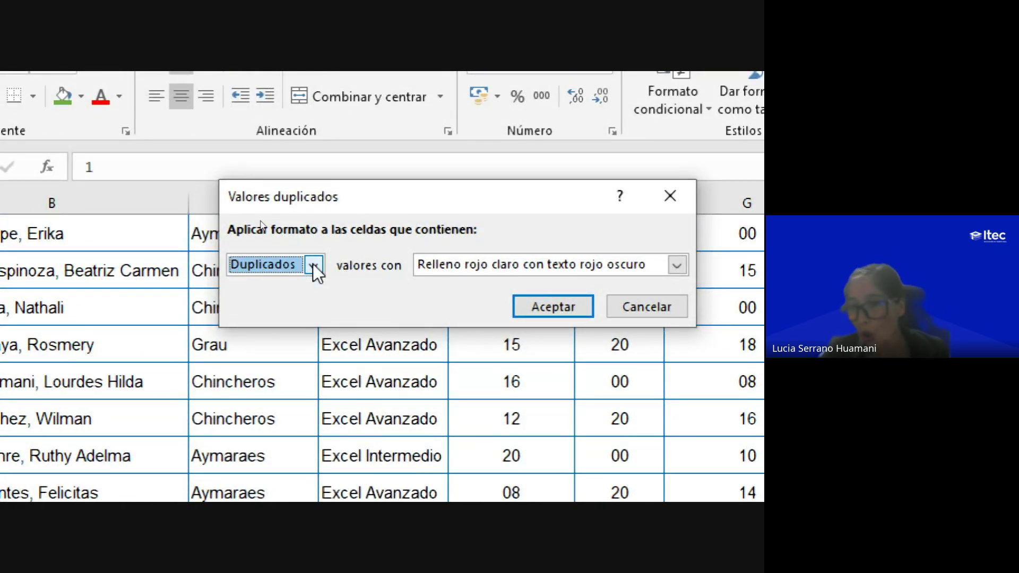
left_click(166, 265)
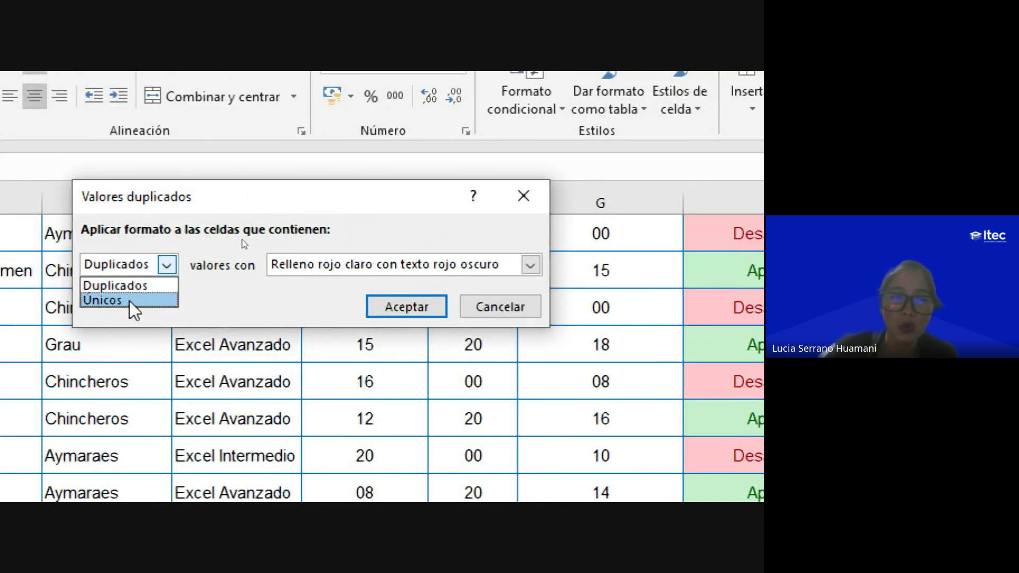
left_click(129, 301)
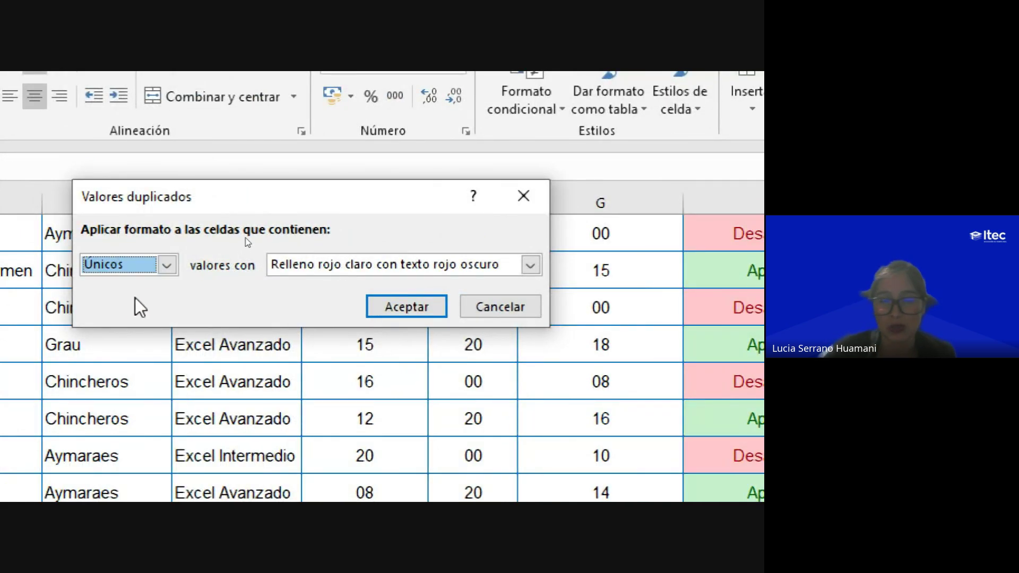
left_click(167, 268)
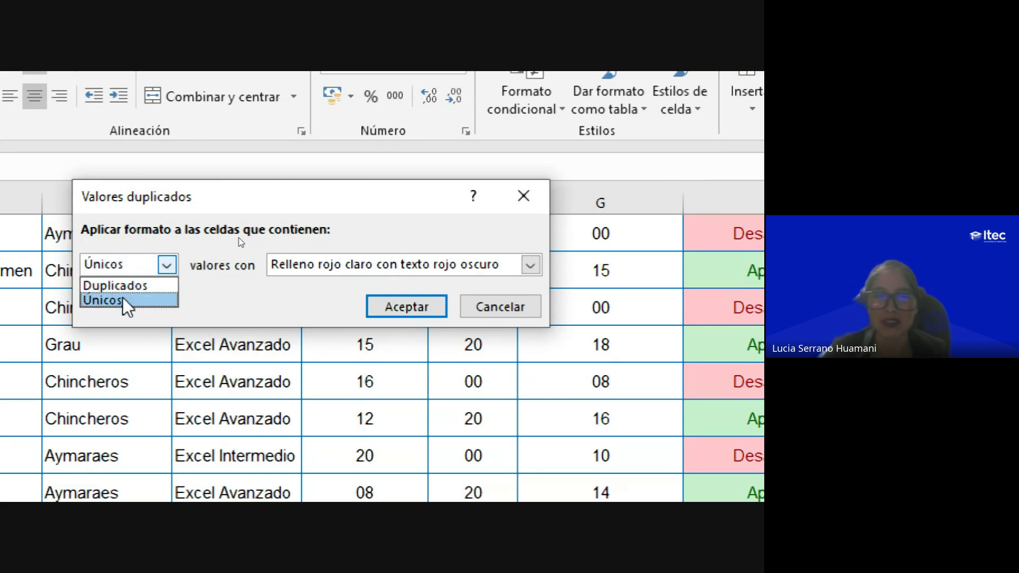
left_click(113, 285)
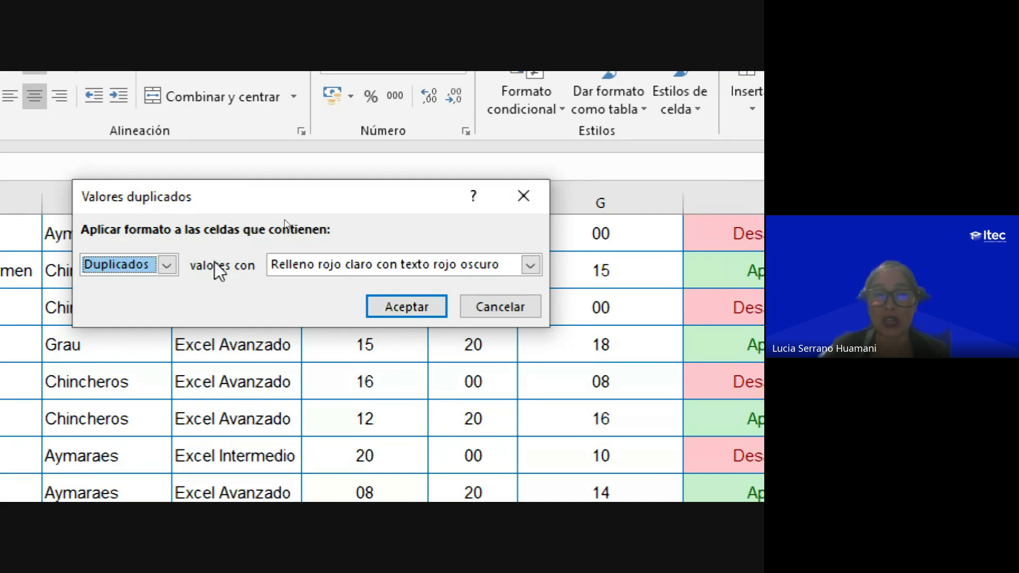
left_click(529, 266)
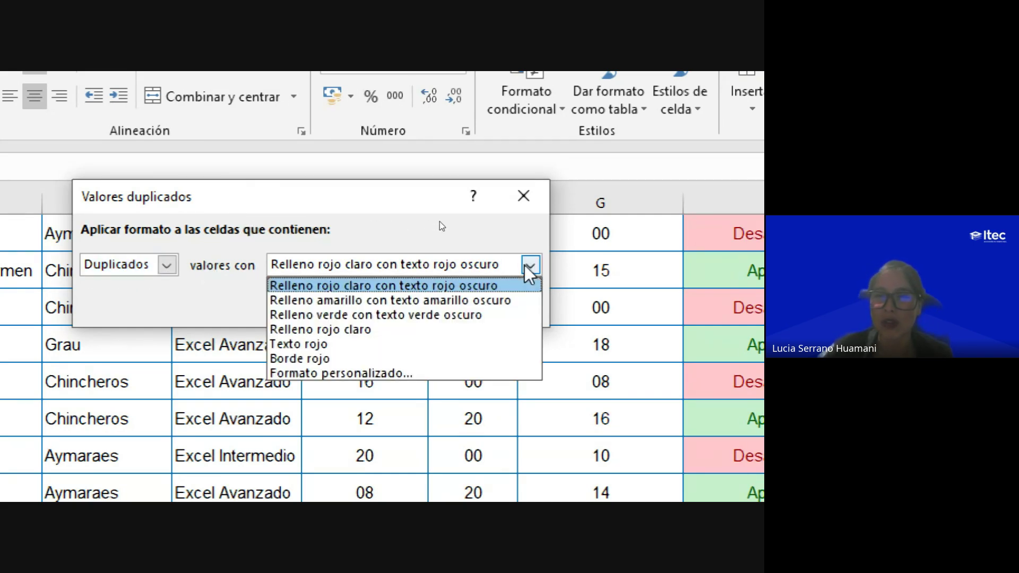
left_click(488, 300)
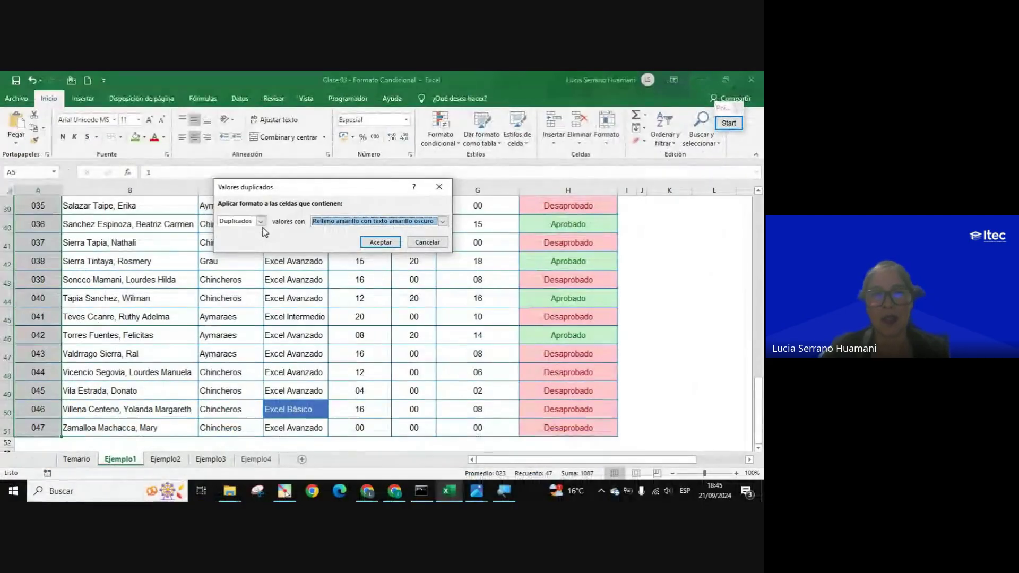
left_click(379, 243)
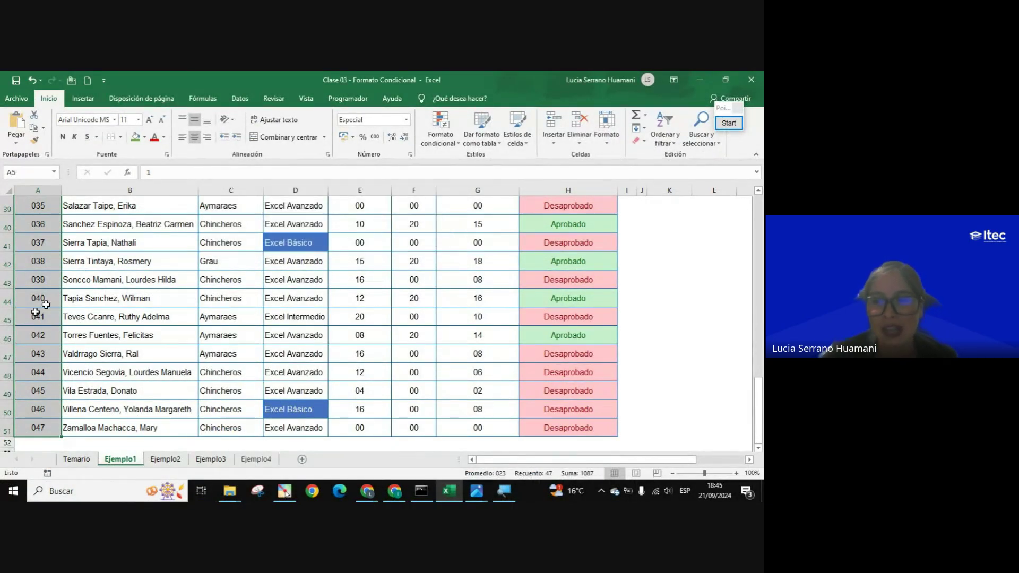
left_click(43, 336)
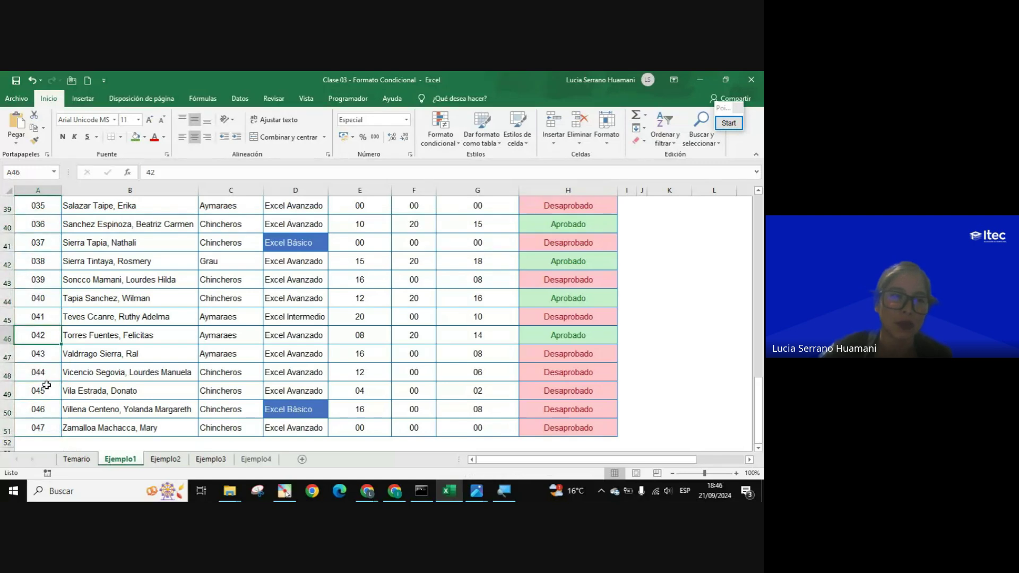
scroll(47, 386, "up", 1)
scroll(42, 317, "up", 1)
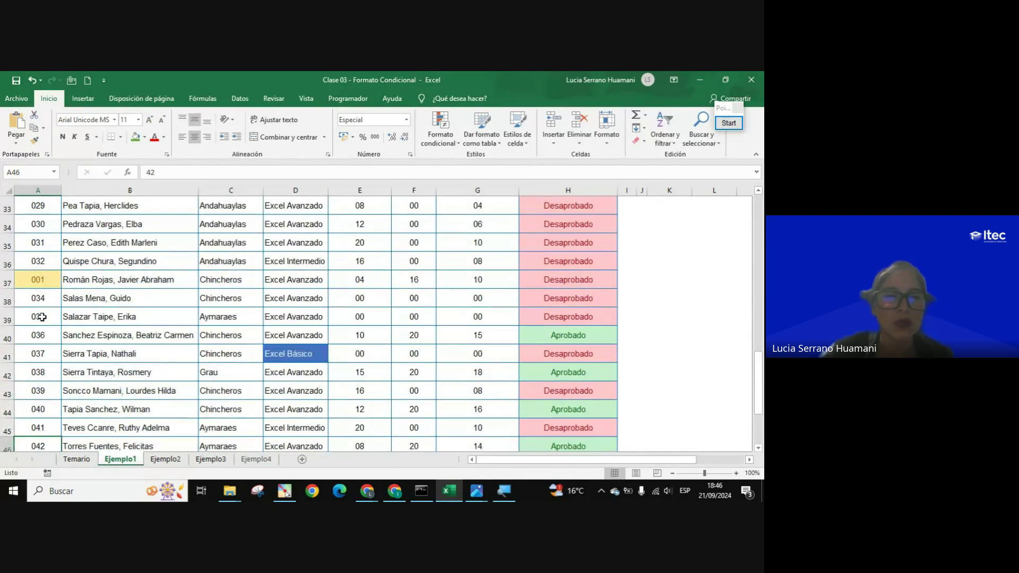
scroll(42, 321, "up", 1)
left_click(44, 336)
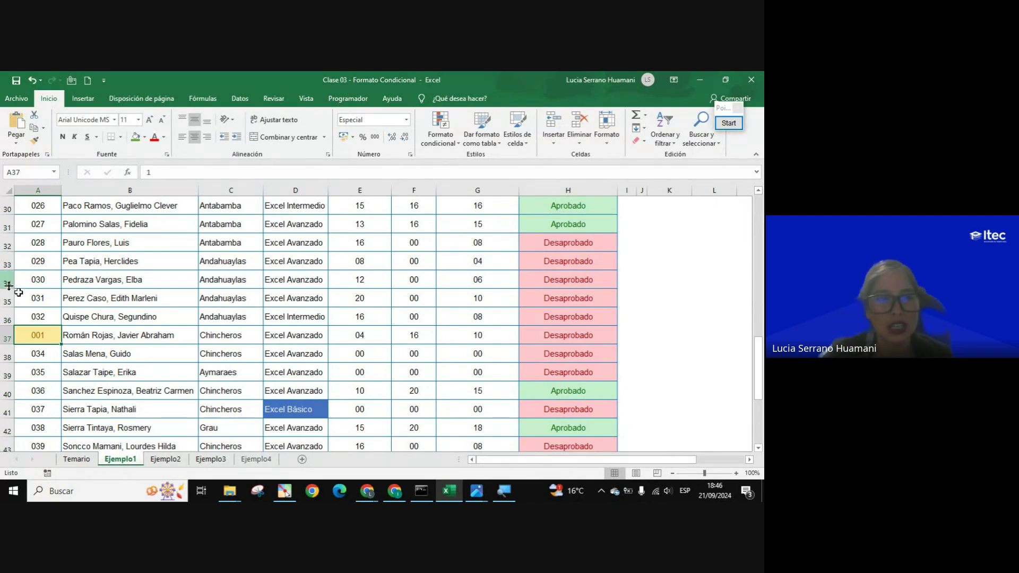
scroll(22, 324, "up", 2)
scroll(21, 324, "up", 3)
scroll(21, 325, "up", 2)
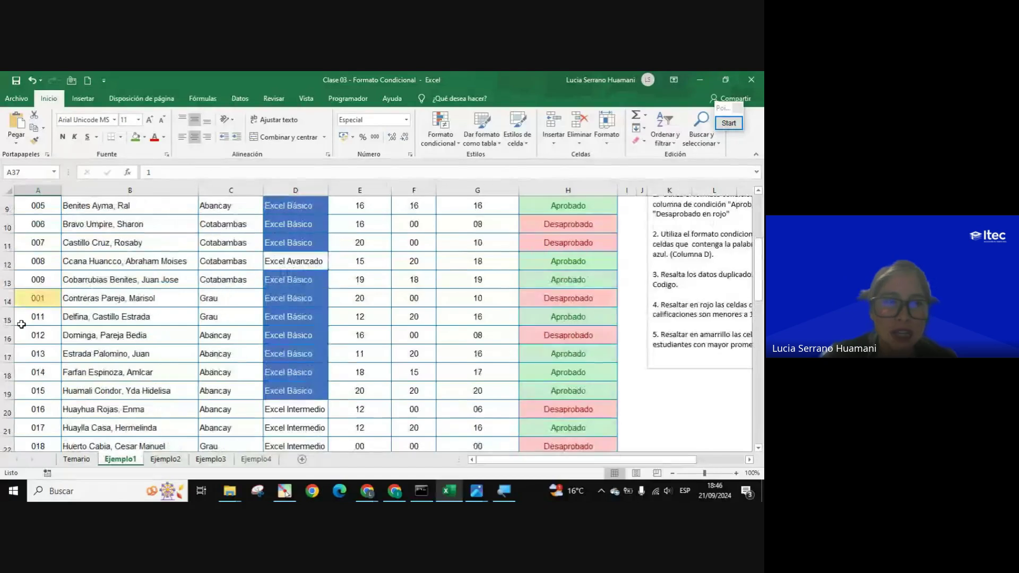
left_click(55, 298)
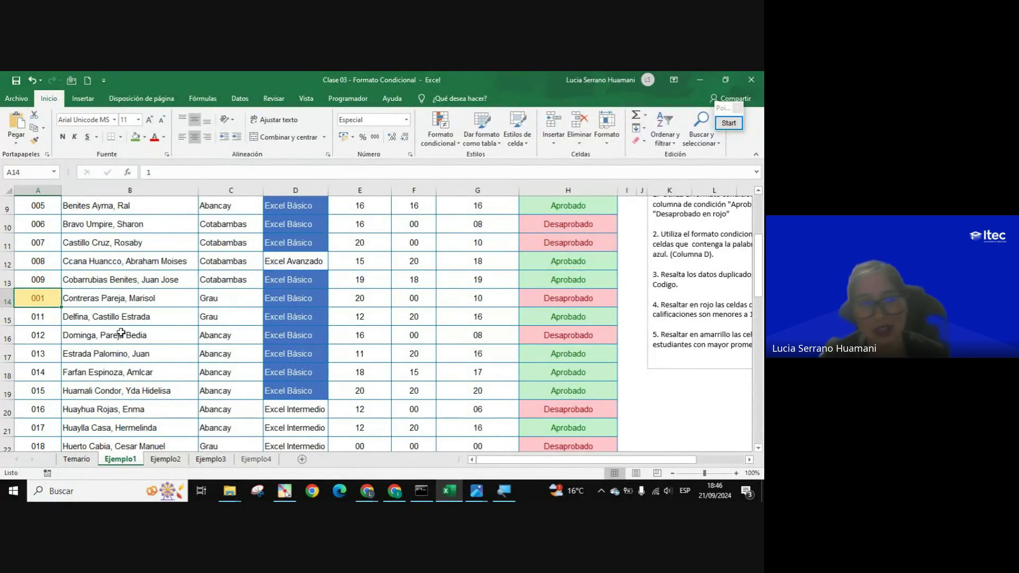
scroll(73, 319, "up", 3)
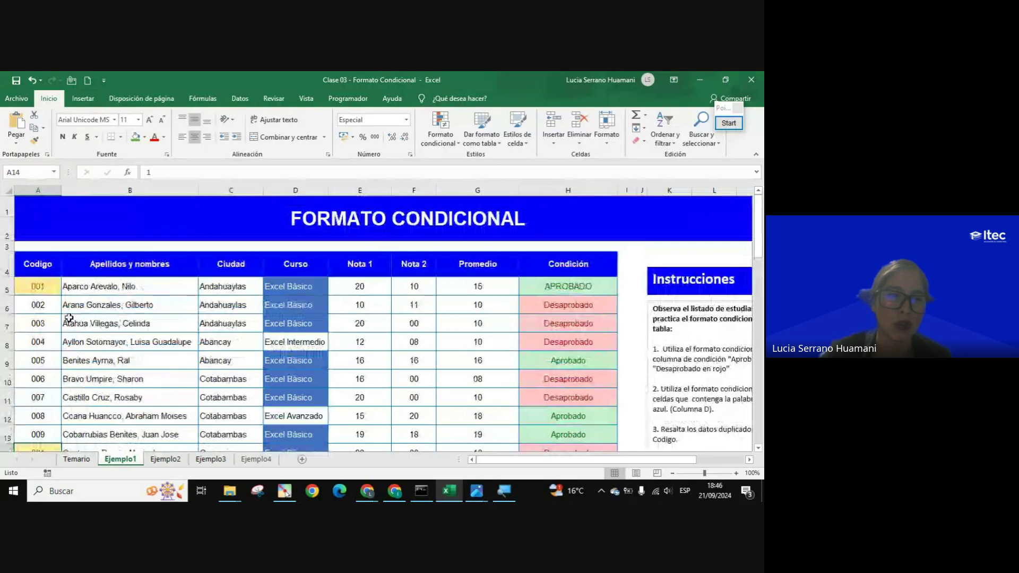
left_click(50, 288)
scroll(80, 361, "down", 2)
scroll(80, 361, "up", 2)
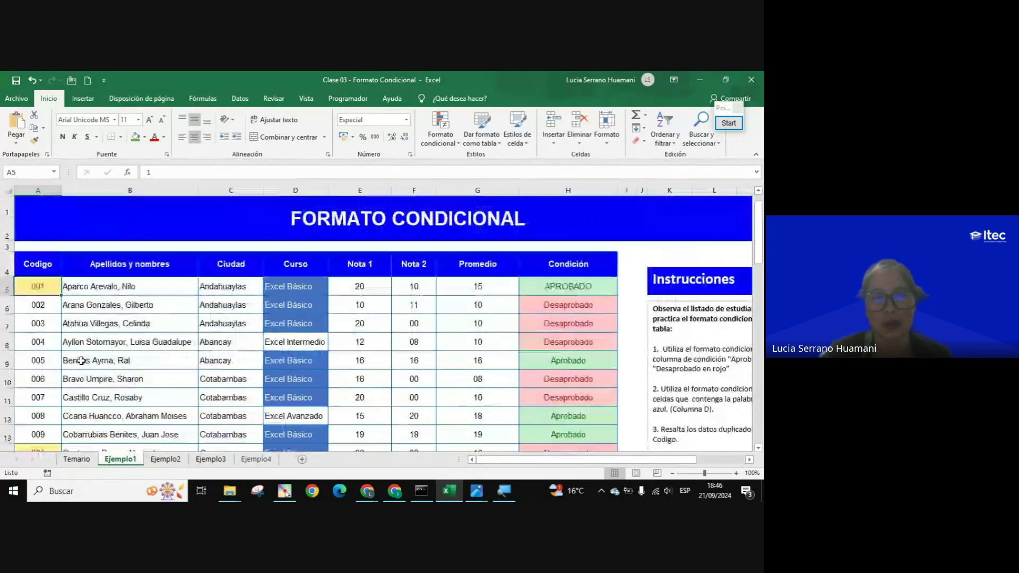
scroll(87, 361, "down", 1)
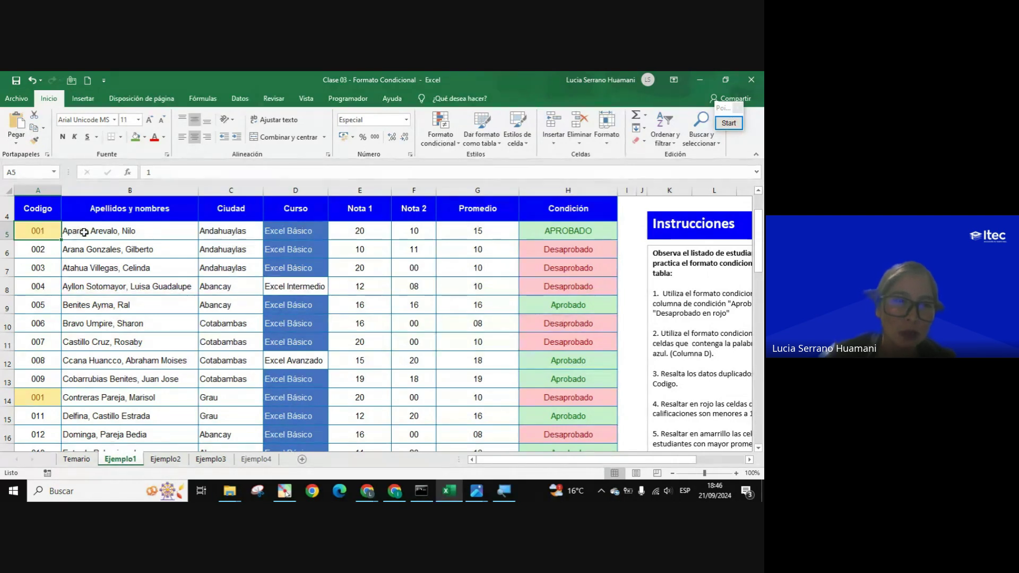
scroll(100, 375, "down", 1)
scroll(100, 375, "down", 2)
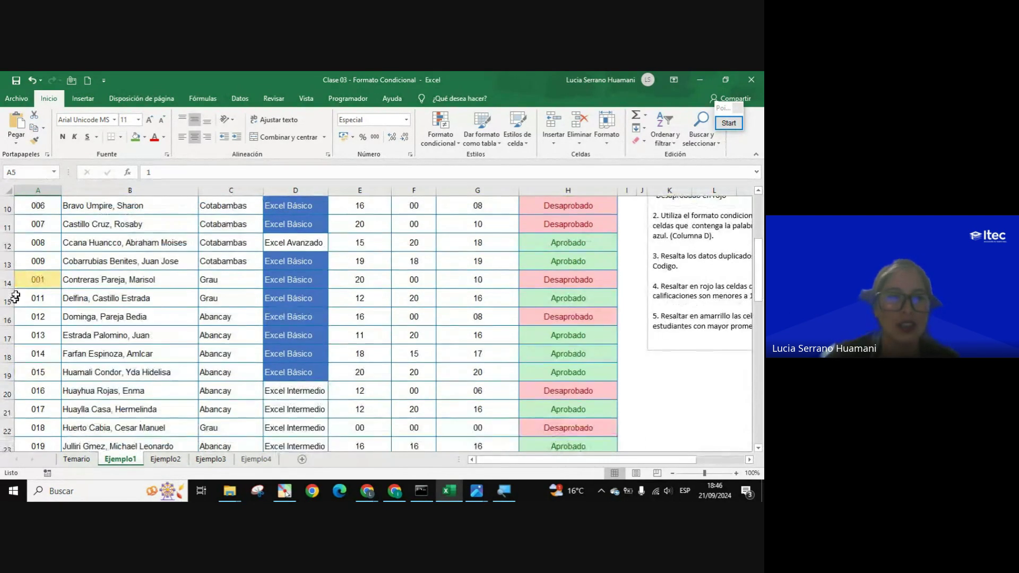
- Correct the repeated code in A14 to 010
left_click(33, 281)
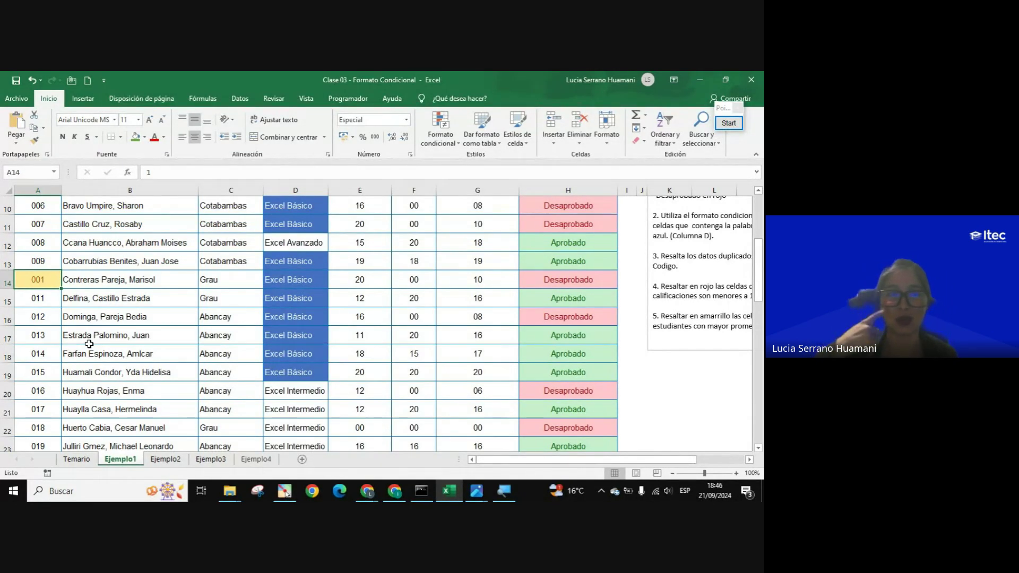
type("0")
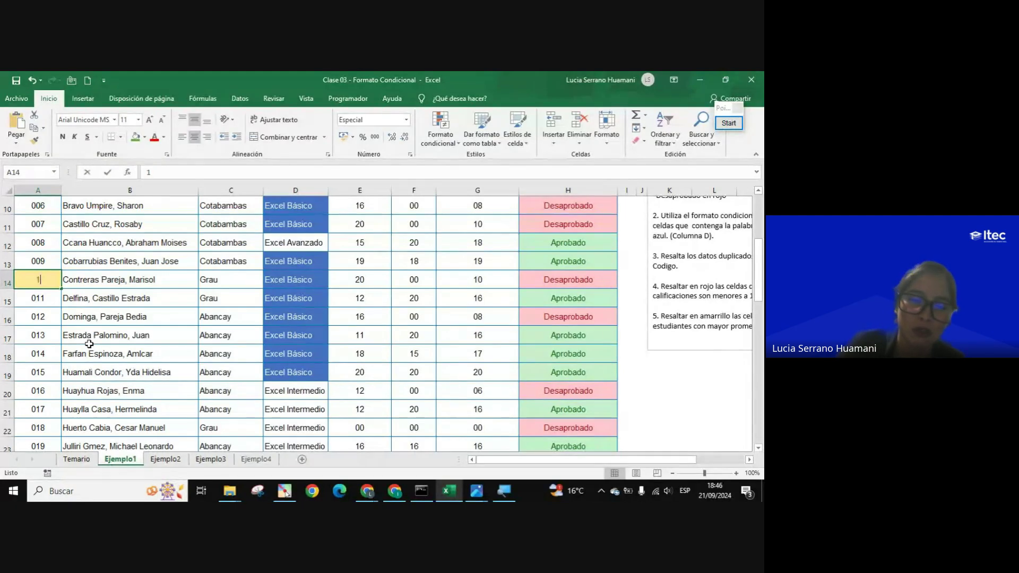
type("10")
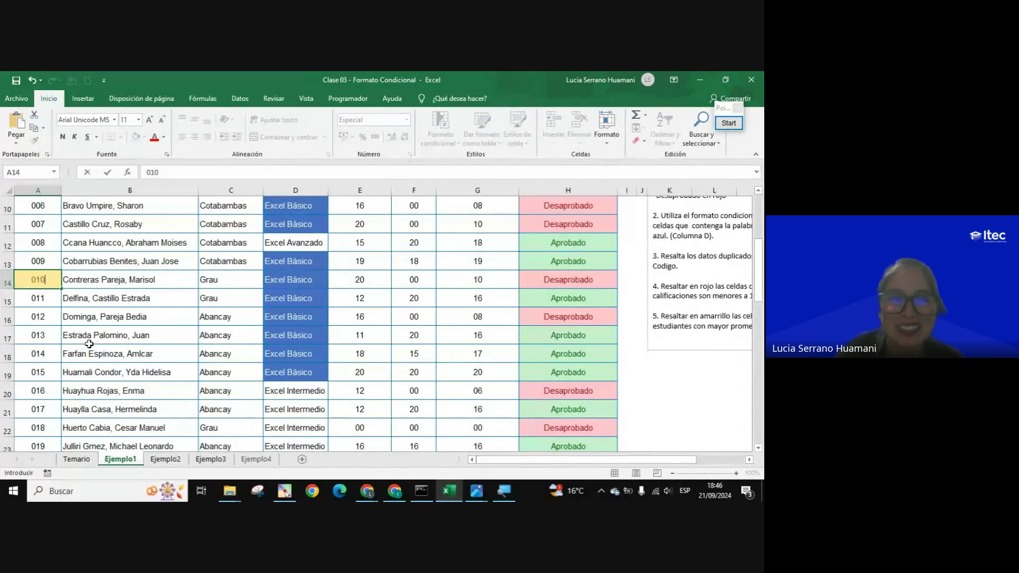
left_click(37, 324)
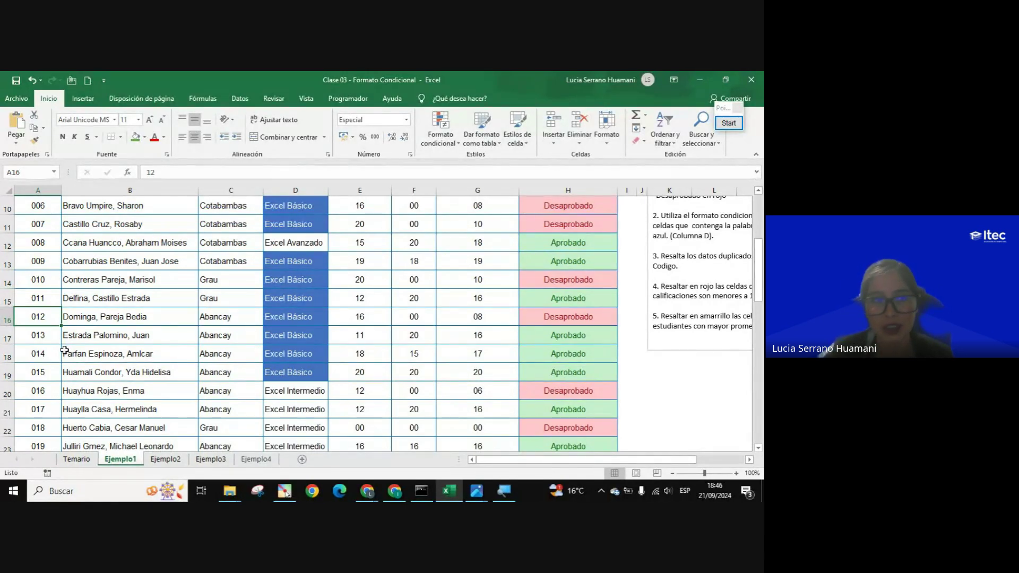
- Correct the repeated code in A37 to 033 and check the highlighting
scroll(64, 348, "down", 2)
scroll(64, 349, "down", 2)
scroll(64, 348, "down", 2)
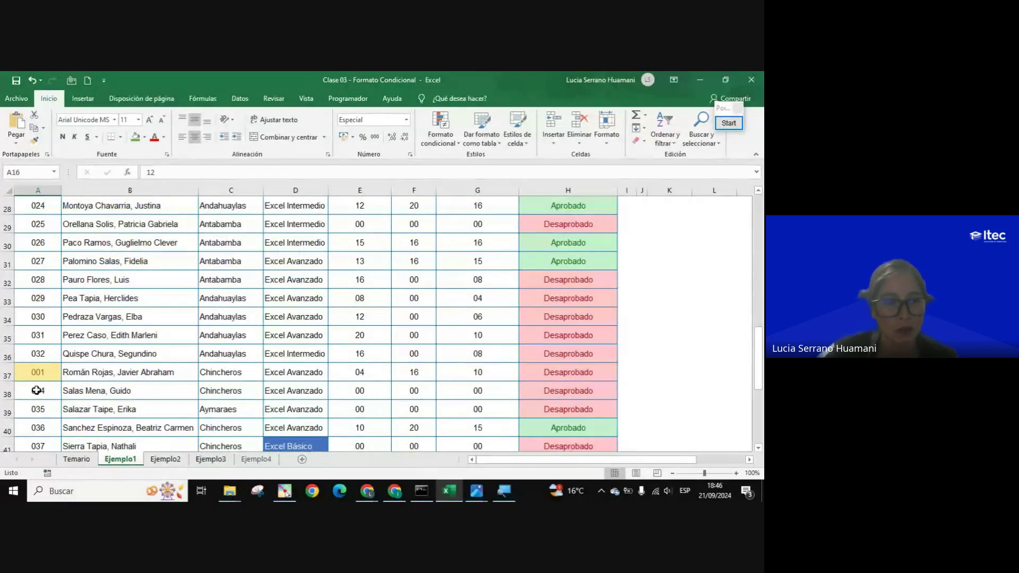
left_click(45, 372)
scroll(79, 371, "down", 1)
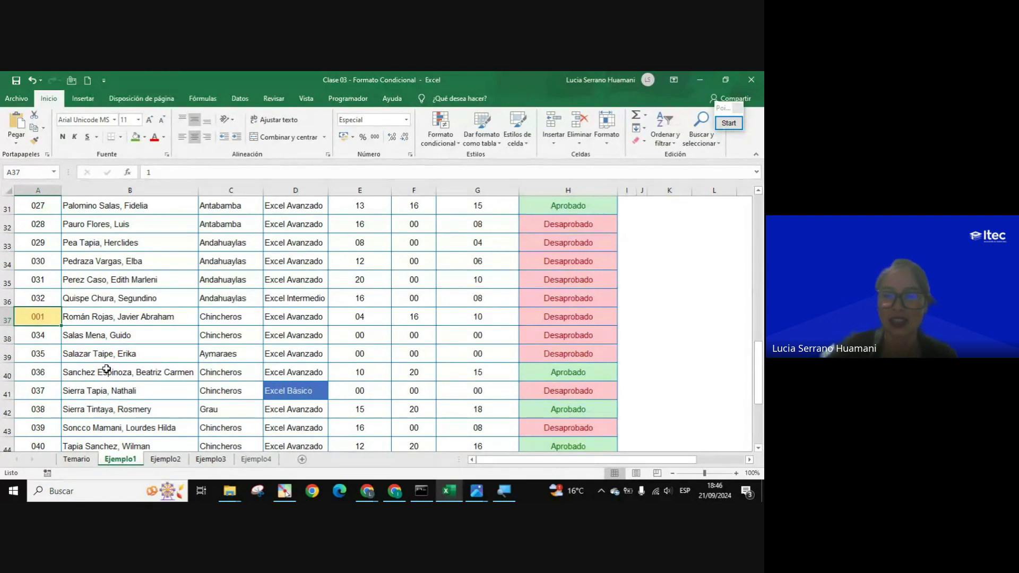
type("033")
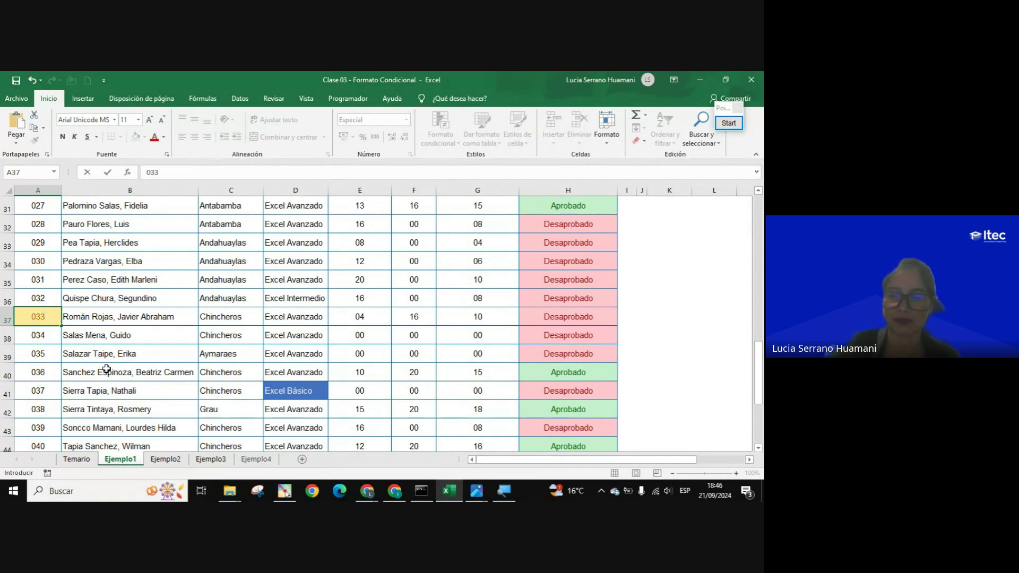
key("Return")
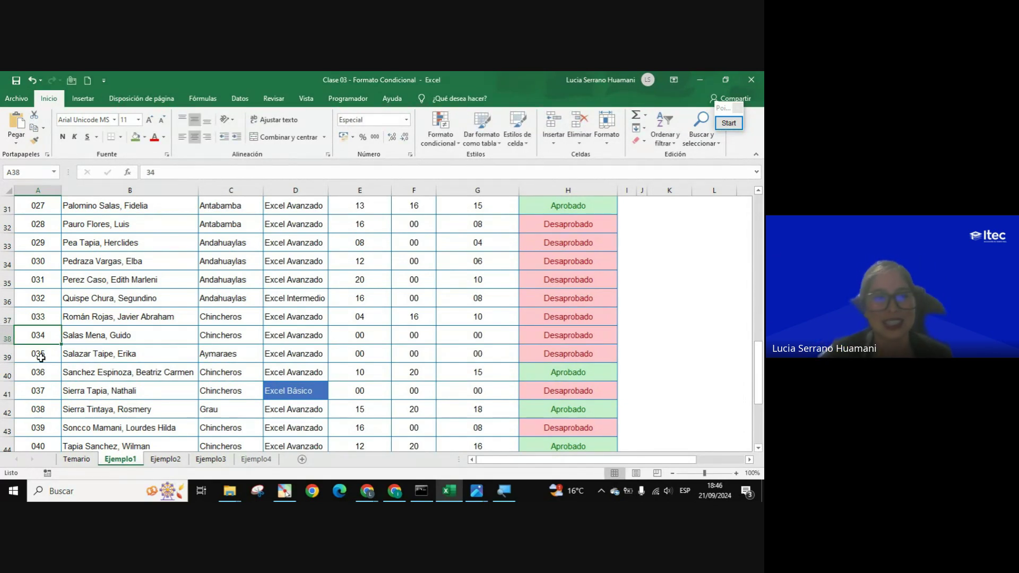
scroll(40, 358, "up", 3)
scroll(42, 359, "up", 5)
scroll(45, 360, "up", 2)
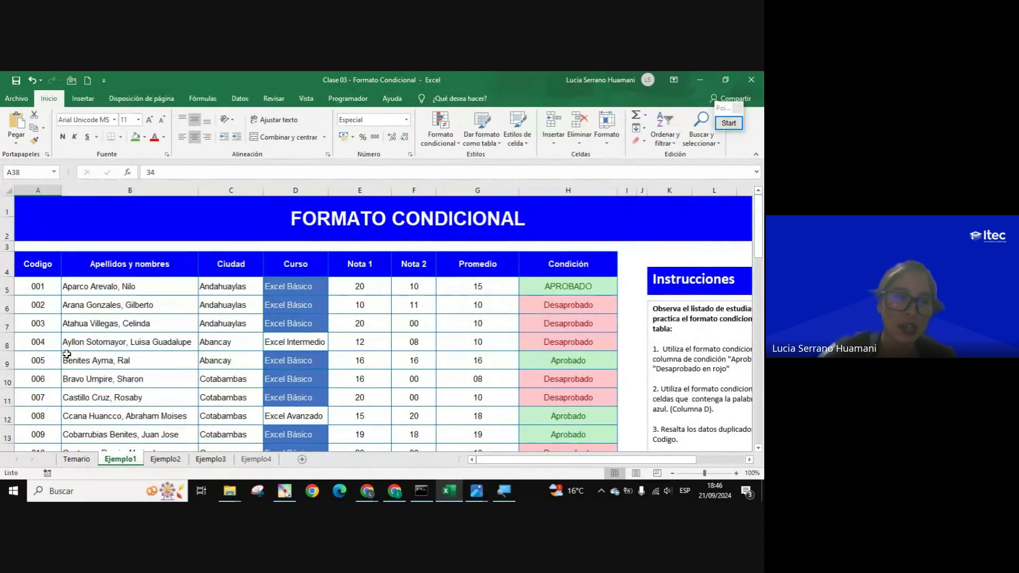
scroll(63, 353, "down", 3)
scroll(59, 350, "down", 4)
scroll(48, 348, "down", 4)
scroll(39, 342, "up", 5)
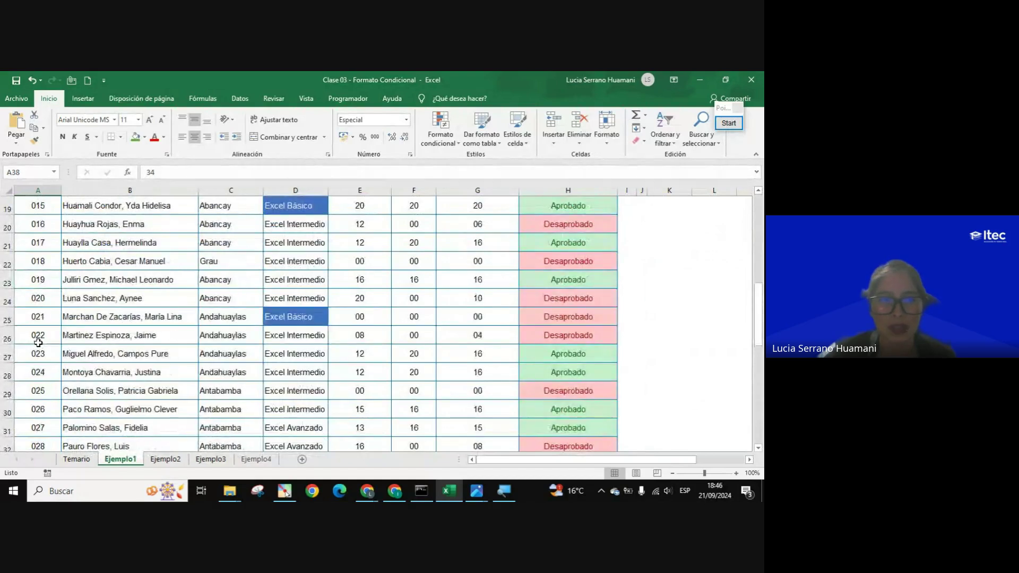
scroll(38, 343, "down", 6)
scroll(38, 337, "up", 4)
scroll(38, 333, "up", 4)
scroll(38, 297, "up", 4)
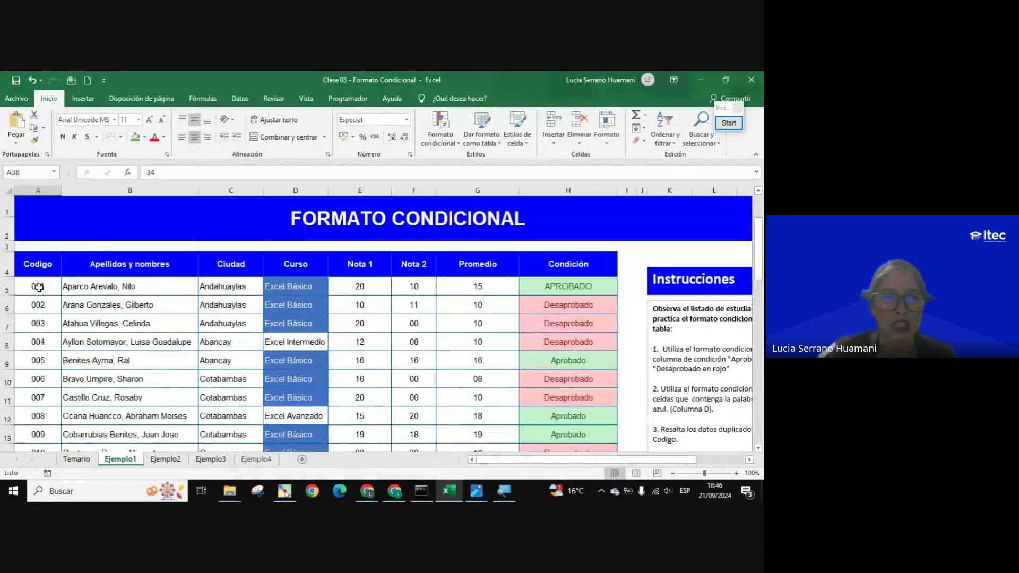
- Change the code in A9 to 002 and compare it with the matching 002 in A6
left_click(37, 361)
scroll(43, 361, "down", 1)
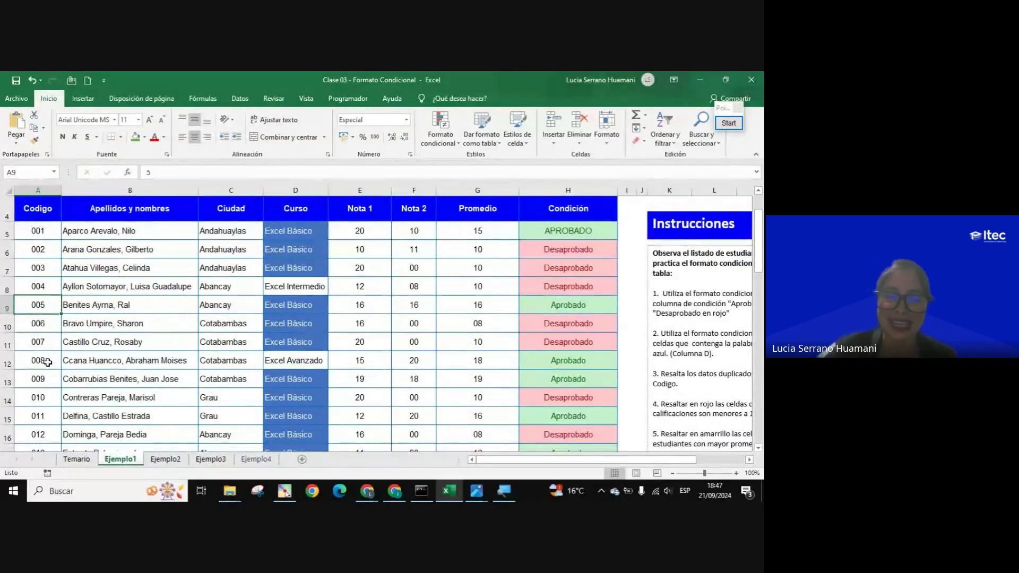
left_click(38, 304)
type("002")
key("Return")
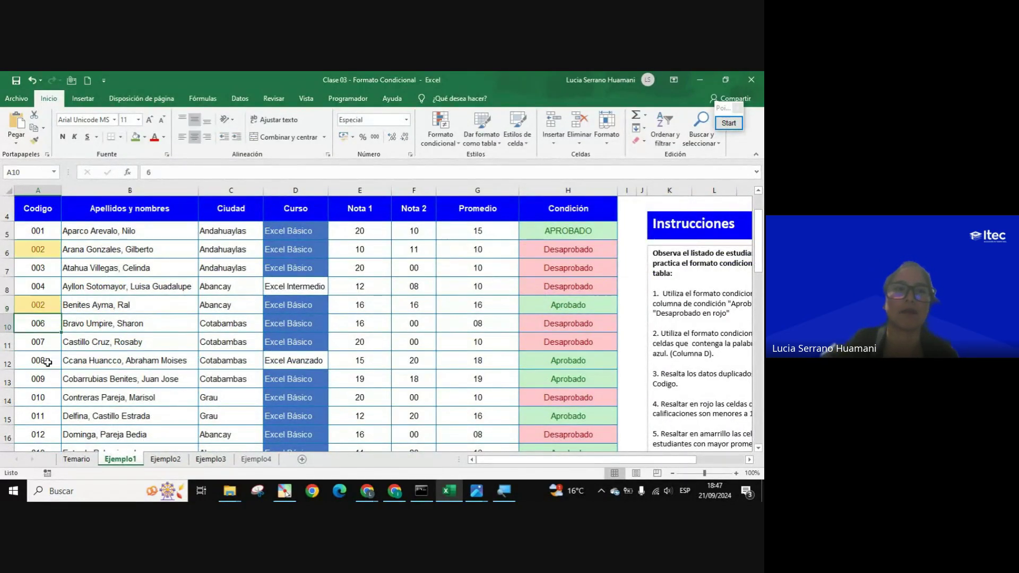
left_click(48, 248)
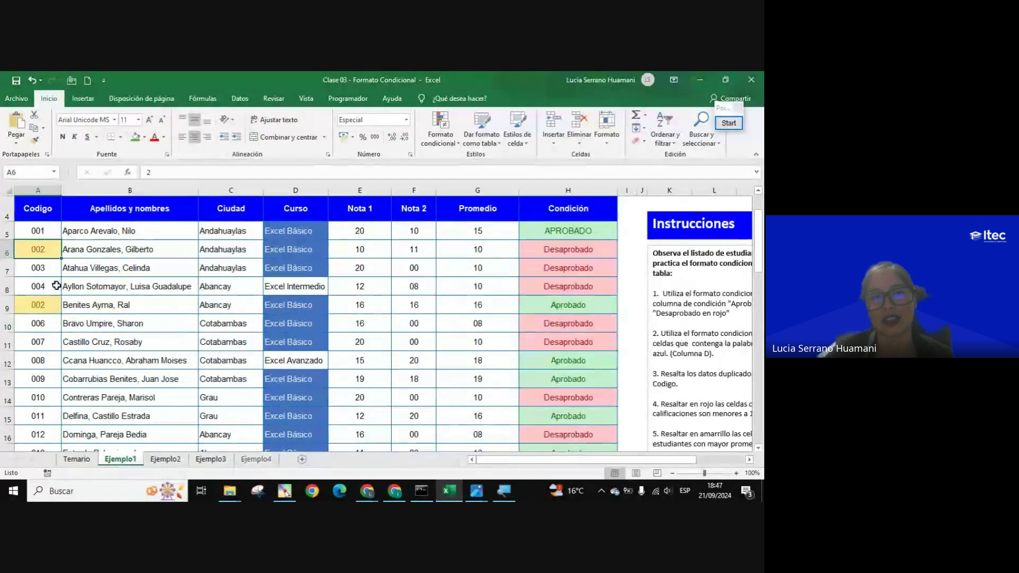
left_click(41, 311)
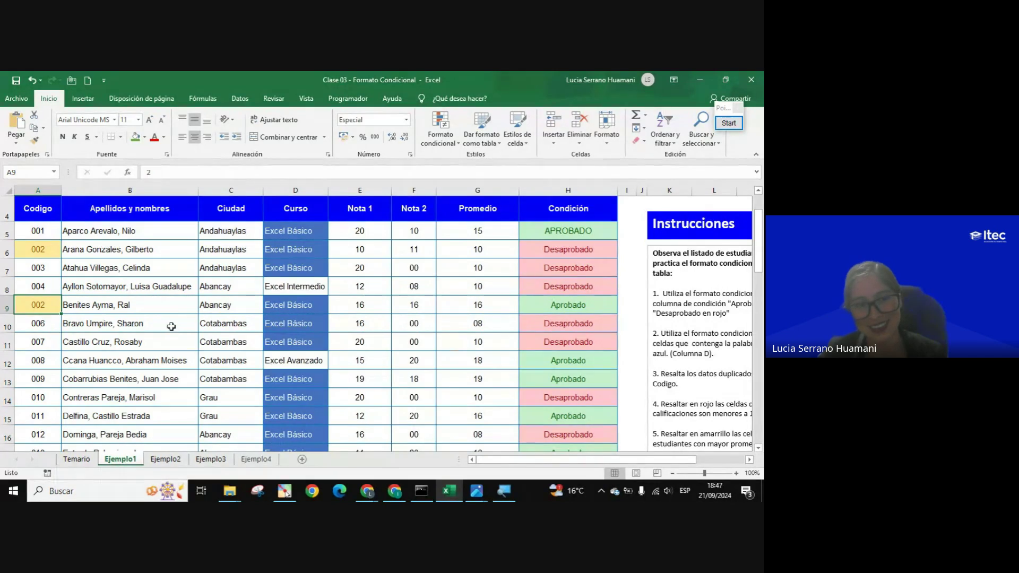
left_click(171, 326)
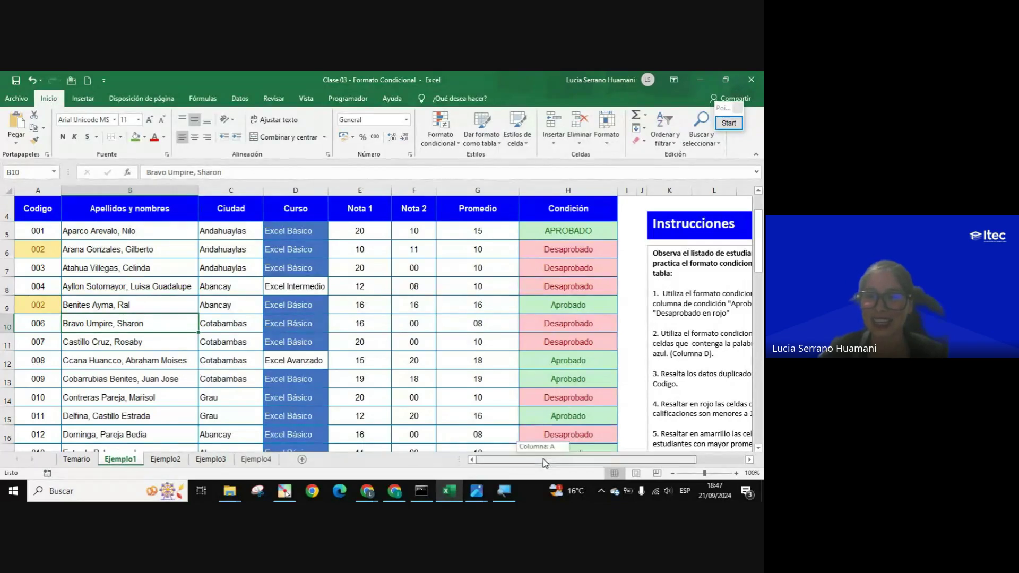
left_click_drag(543, 460, 573, 460)
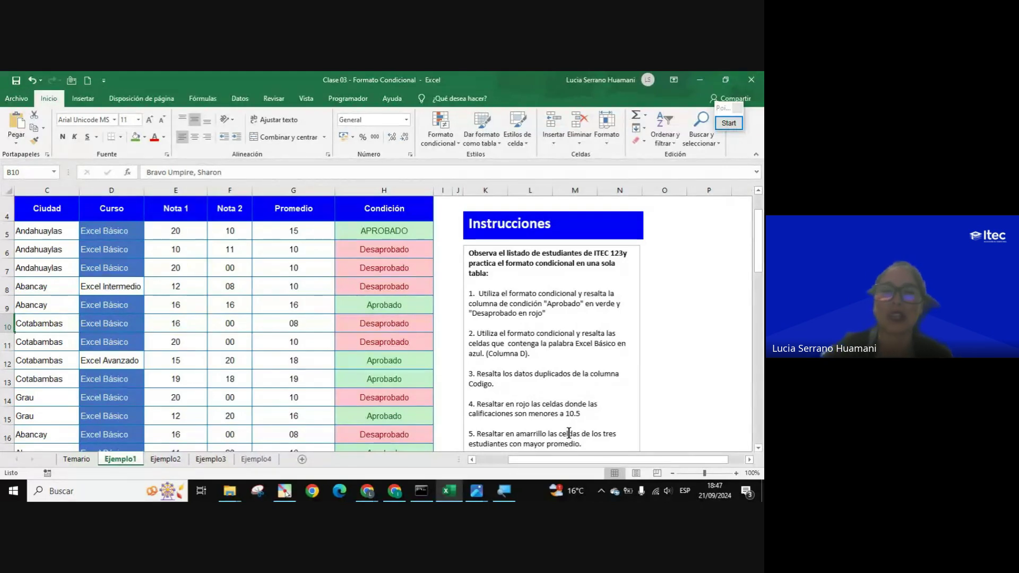
left_click_drag(175, 231, 285, 290)
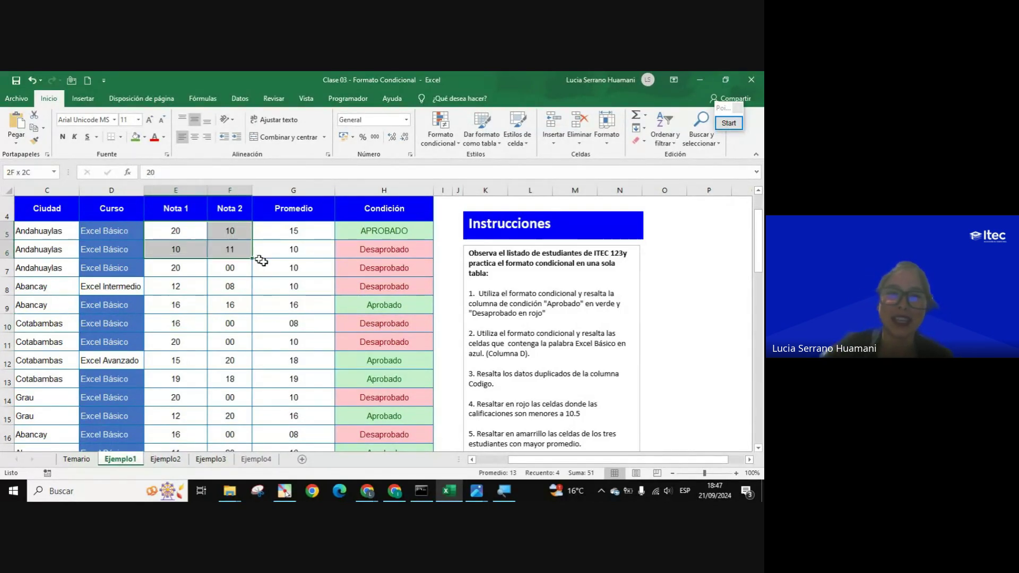
left_click(302, 252)
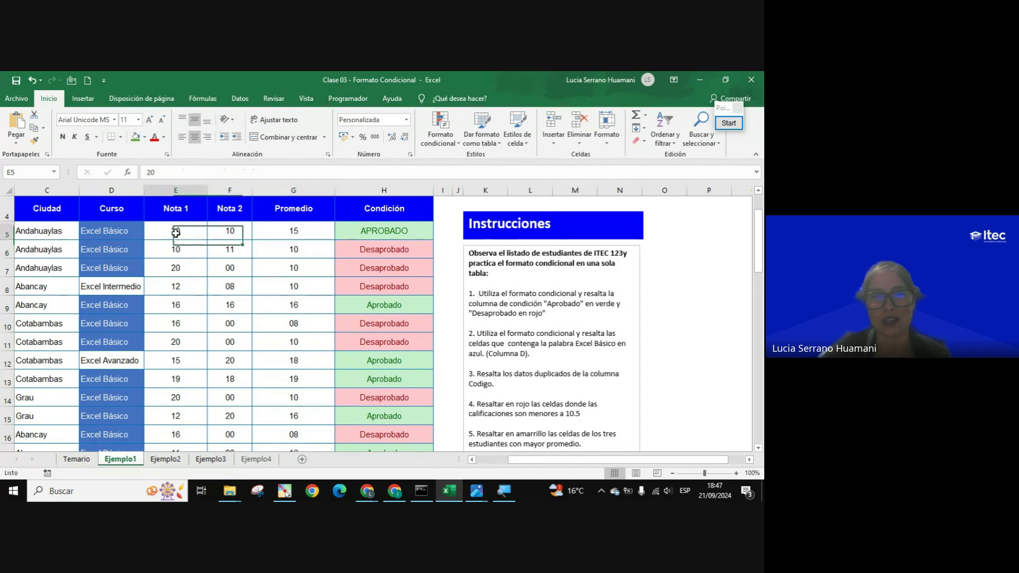
mouse_move(176, 232)
left_mouse_down()
mouse_move(317, 263)
mouse_move(319, 385)
left_mouse_up()
left_click(316, 332)
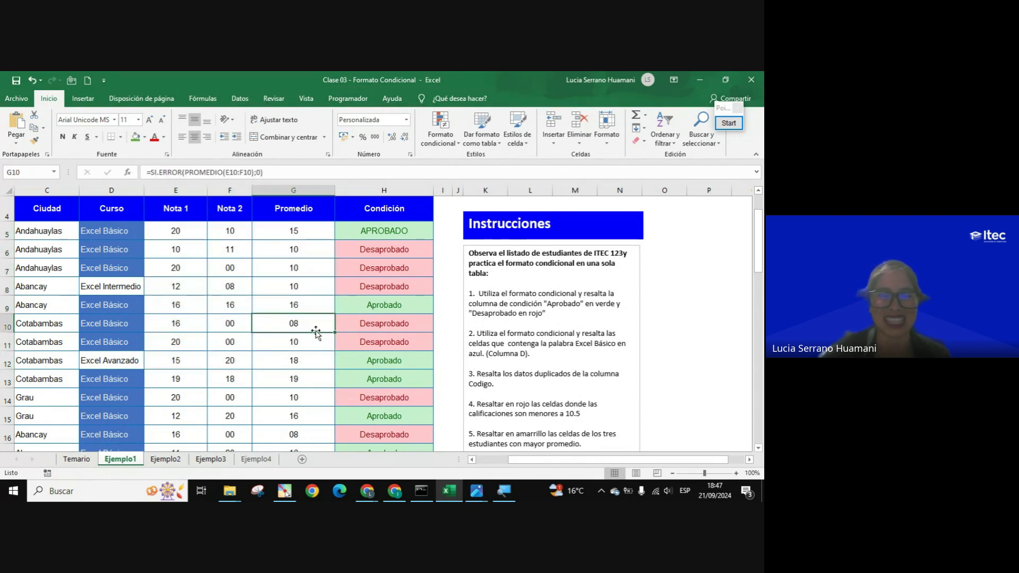
left_click(304, 305)
left_click(296, 288)
left_click(227, 289)
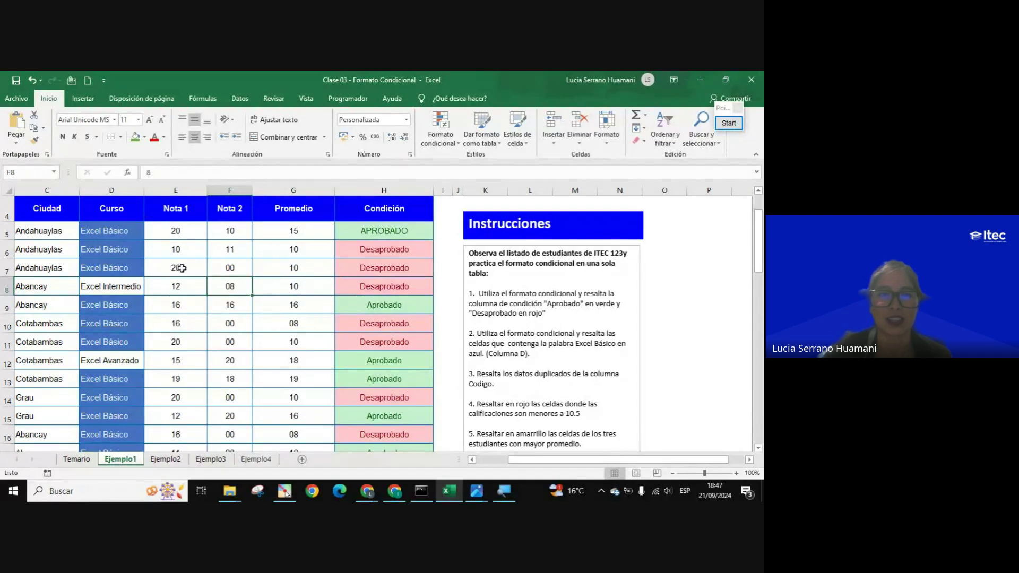
left_click(179, 269)
left_click(187, 234)
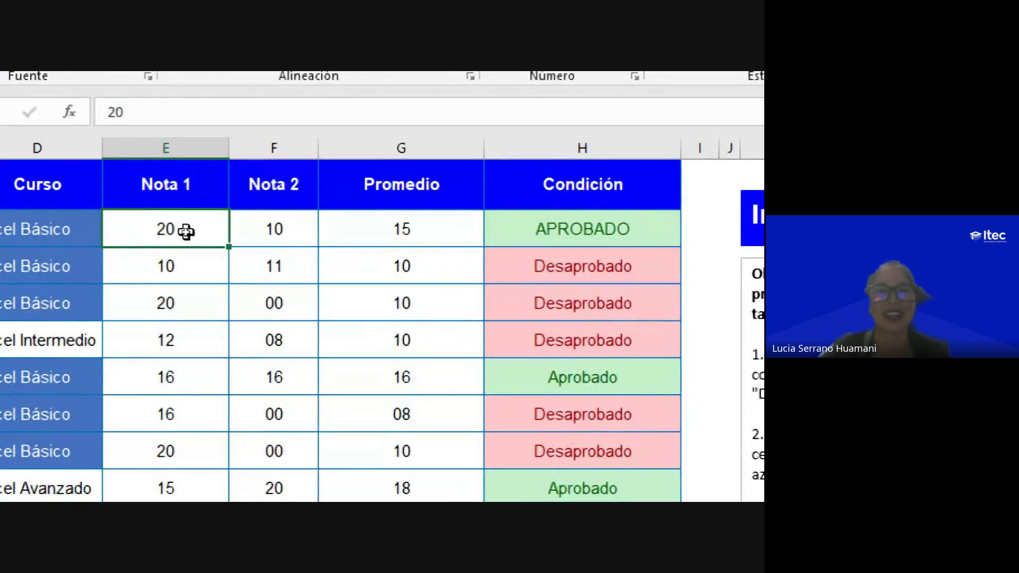
- Select the Nota 1 and Nota 2 grades from E5:F5 to the last row, cancelling the Eliminar prompt
left_click(259, 189)
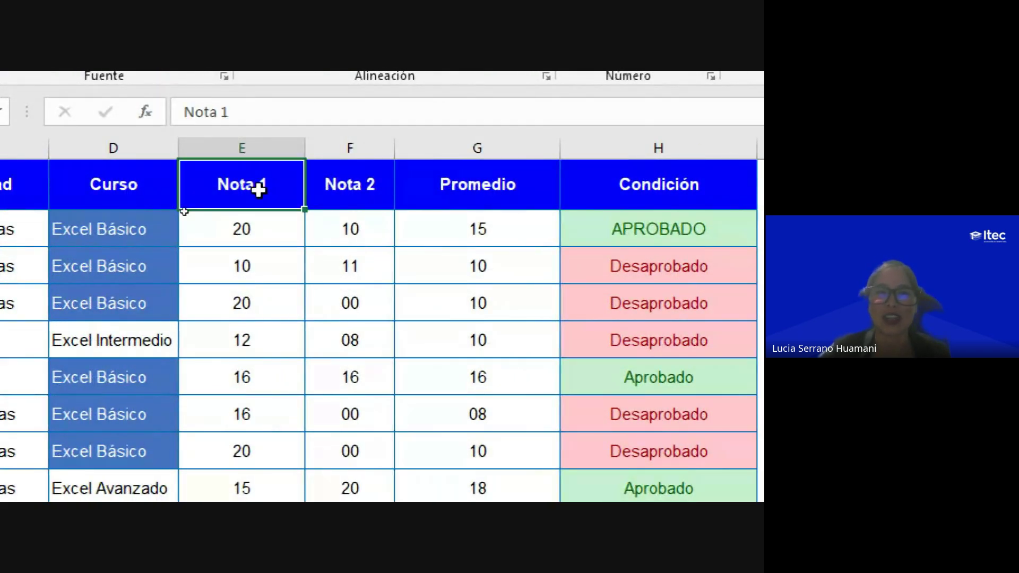
left_click(348, 191)
left_click_drag(262, 228, 336, 229)
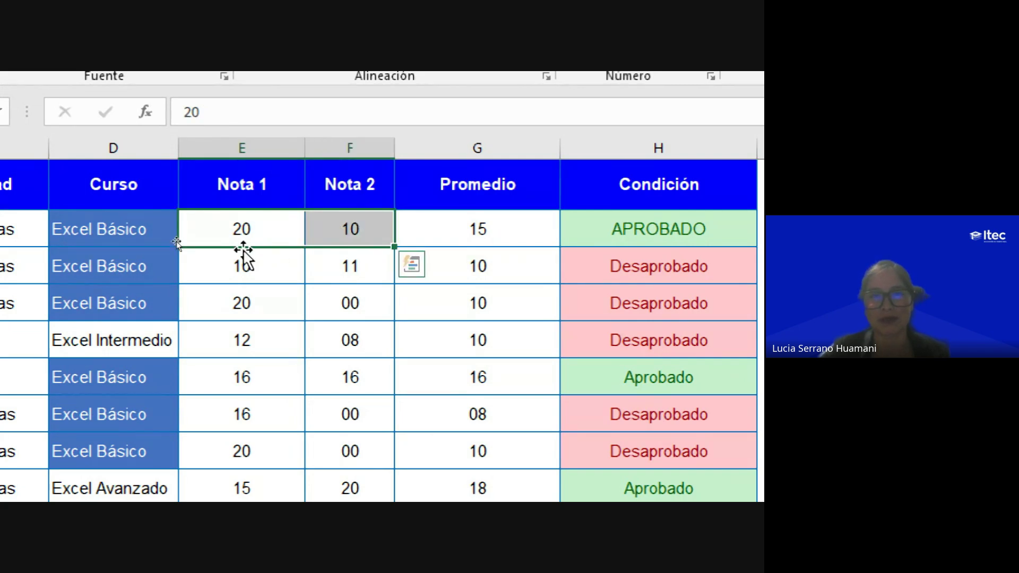
left_click(257, 234)
left_click_drag(252, 227, 363, 231)
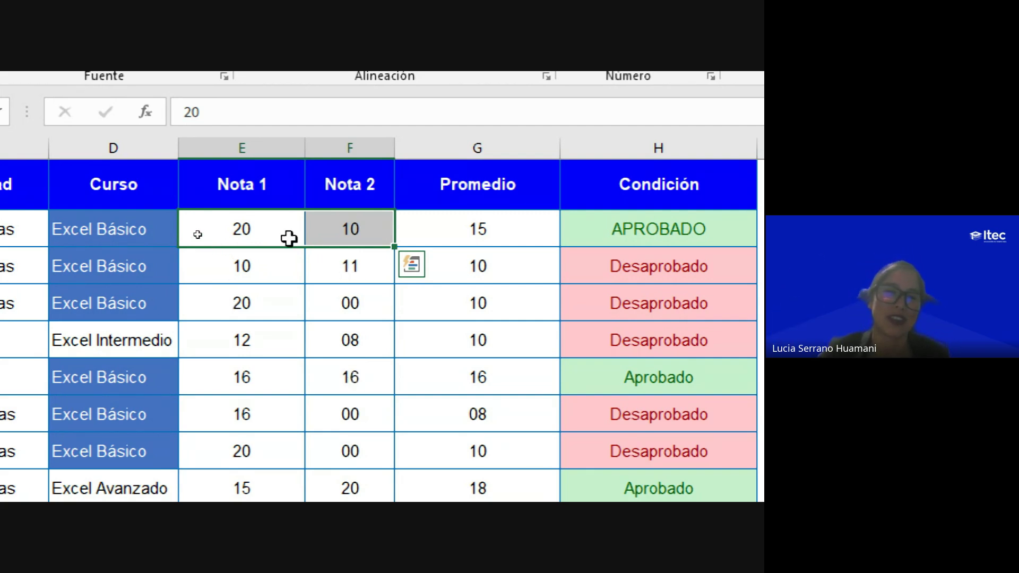
left_click_drag(264, 229, 330, 229)
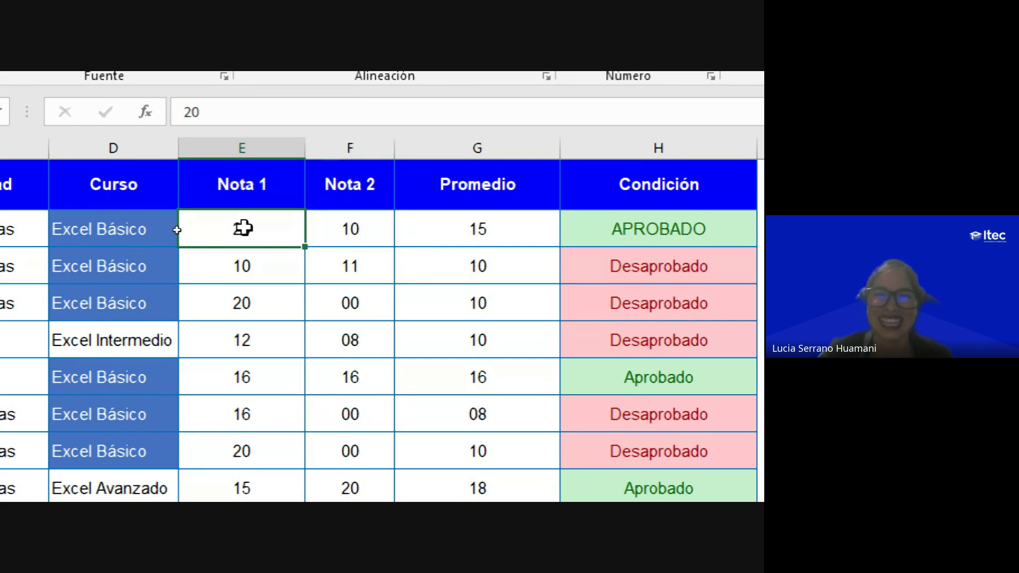
left_click_drag(269, 228, 334, 232)
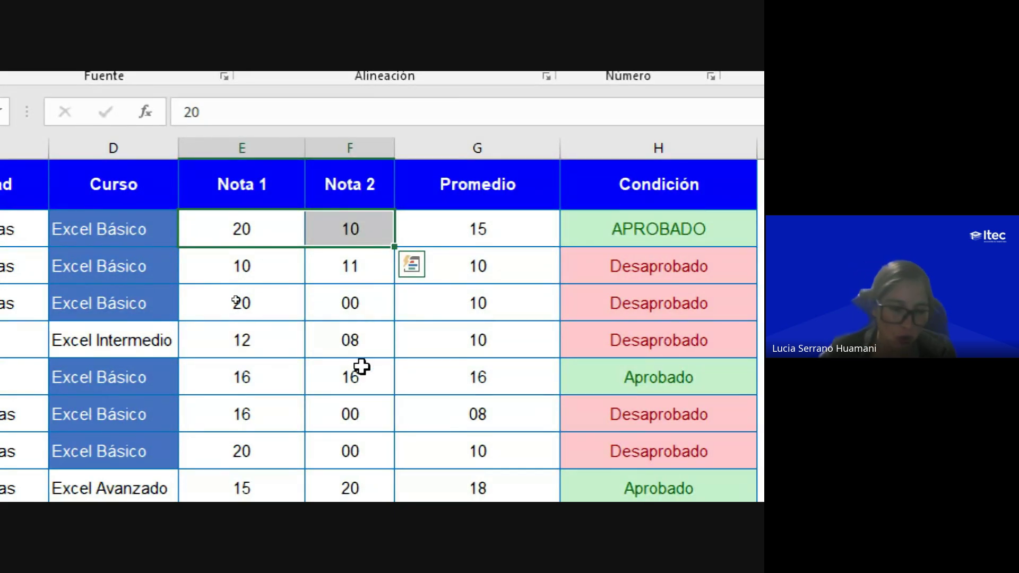
key("ctrl+shift+Down")
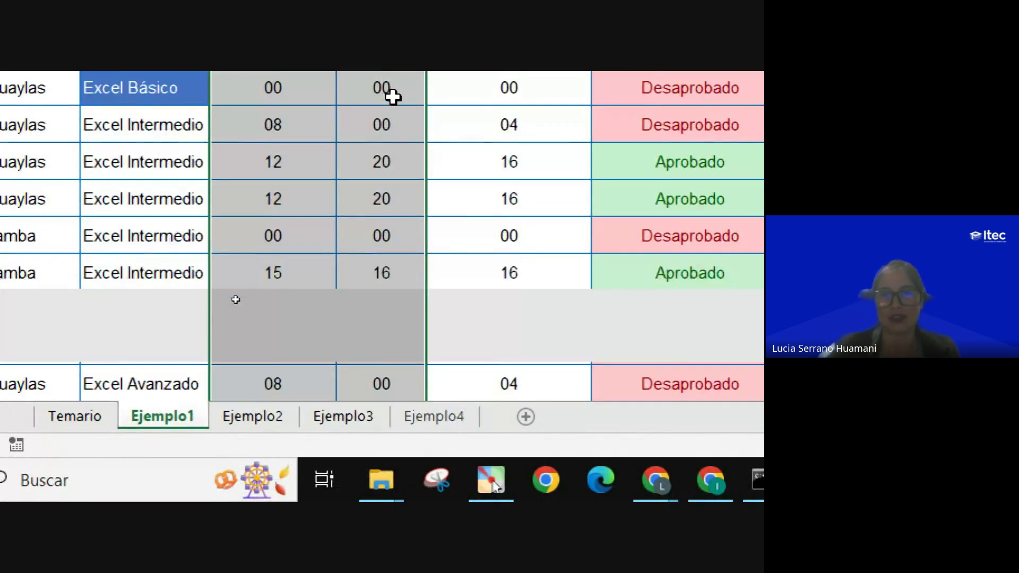
key("ctrl+minus")
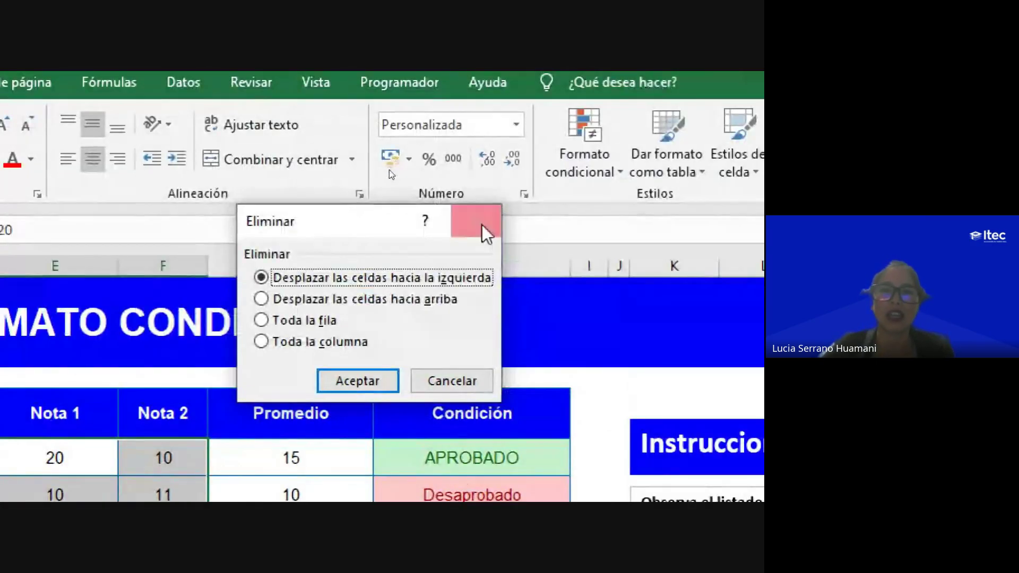
left_click(475, 221)
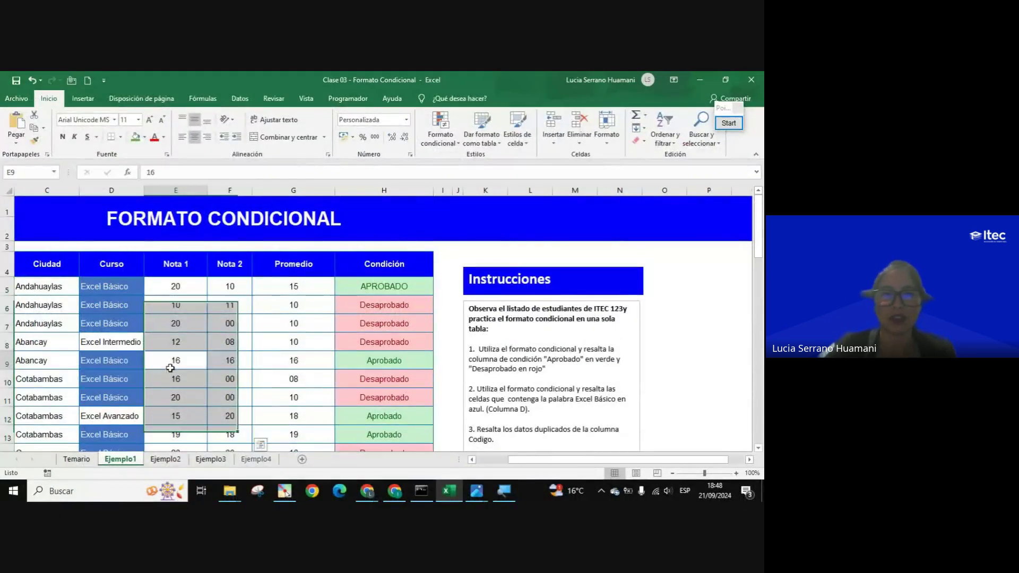
- Reselect the grades E5:F51 and open Formato condicional's Reglas para resaltar celdas
left_click(197, 366)
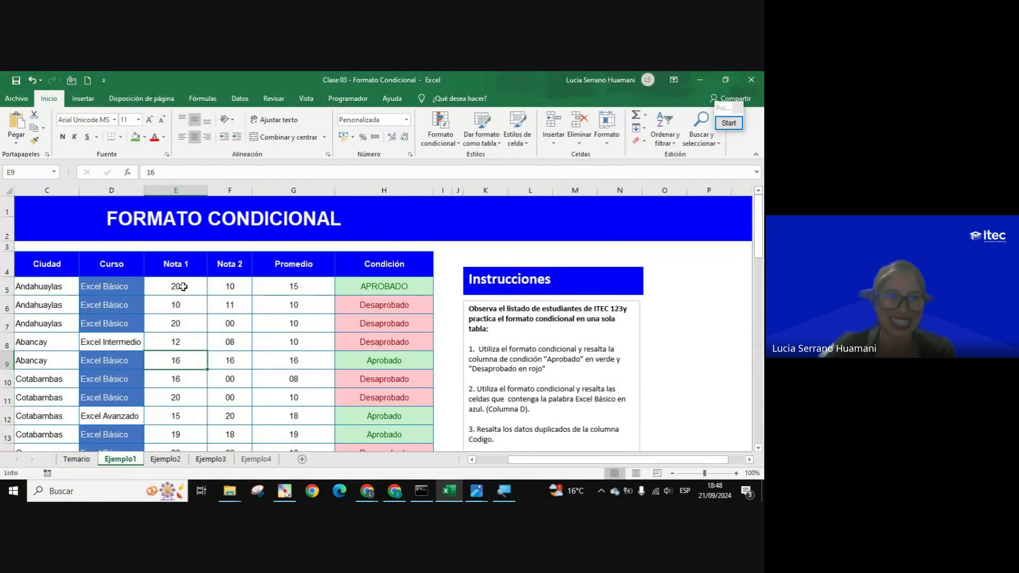
left_click_drag(183, 287, 233, 287)
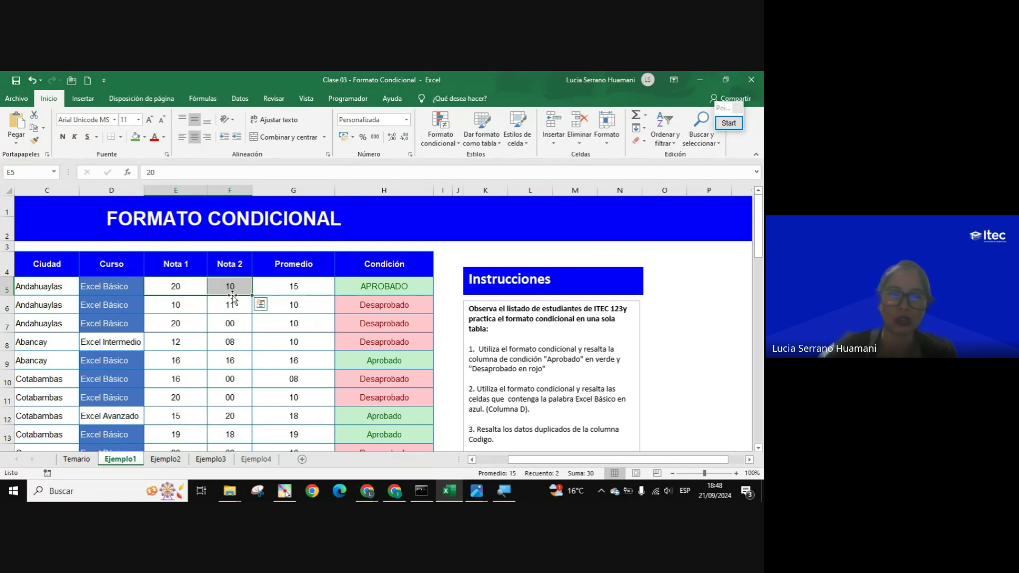
key("ctrl+shift+Down")
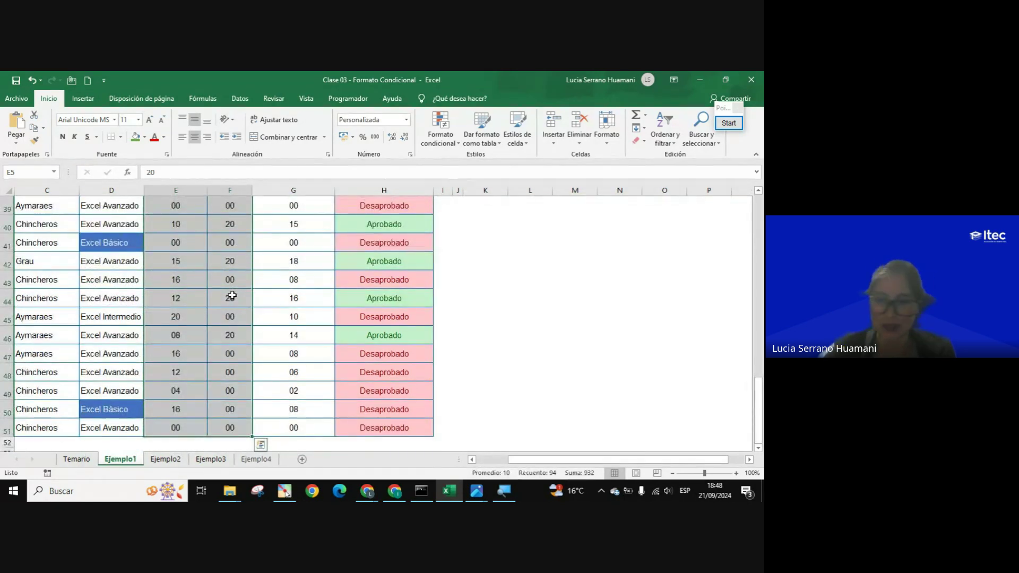
scroll(231, 303, "up", 4)
scroll(229, 314, "up", 4)
scroll(227, 328, "up", 3)
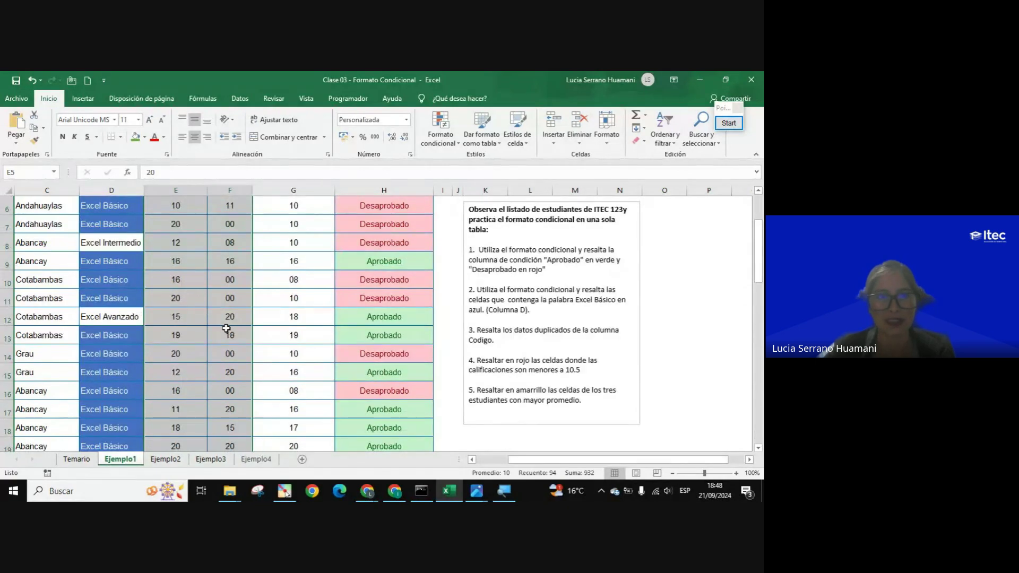
scroll(226, 329, "up", 2)
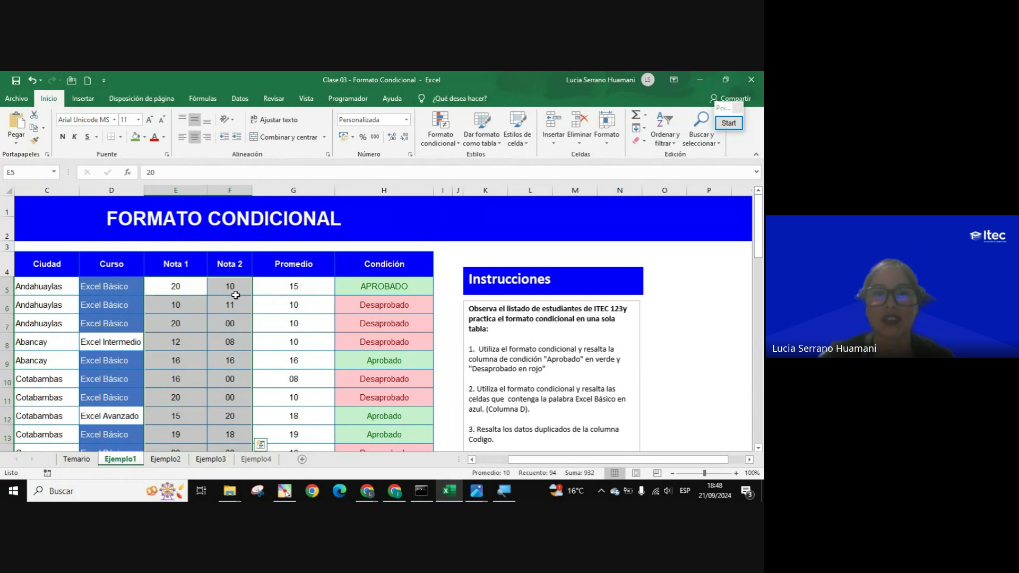
left_click(439, 134)
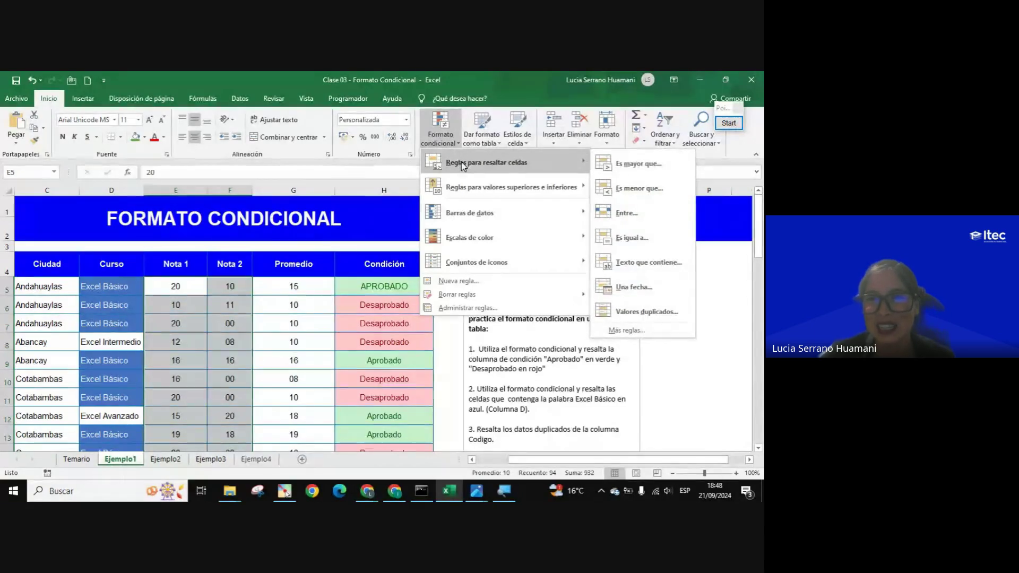
mouse_move(486, 162)
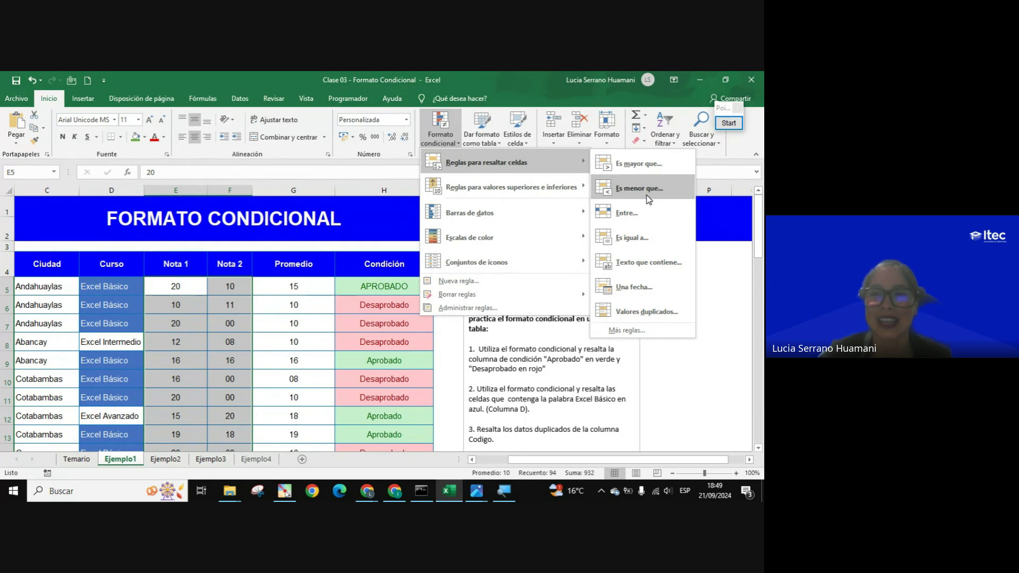
- Start an Es menor que rule on the grades with the threshold set to 10.5
left_click(649, 200)
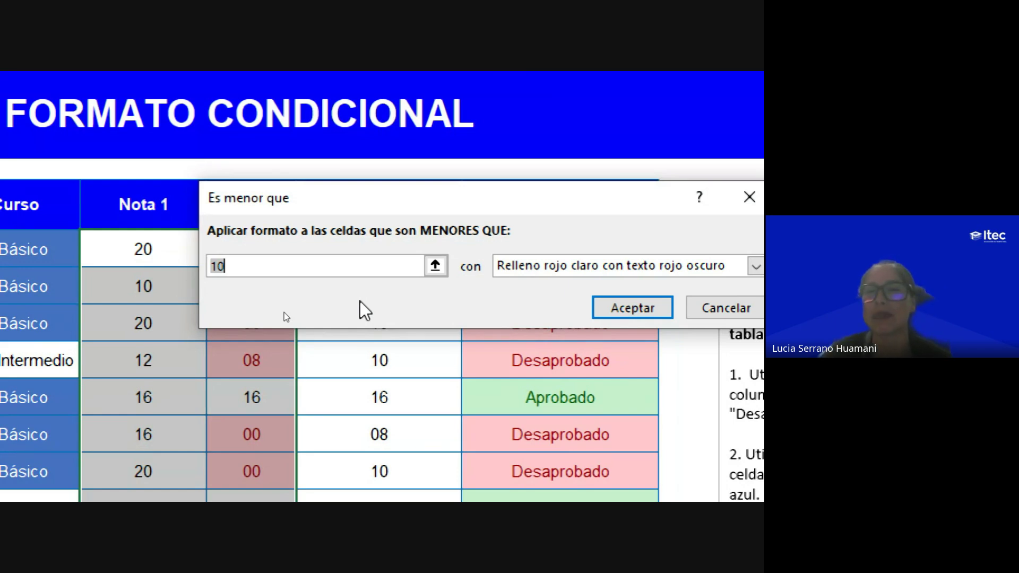
left_click(287, 268)
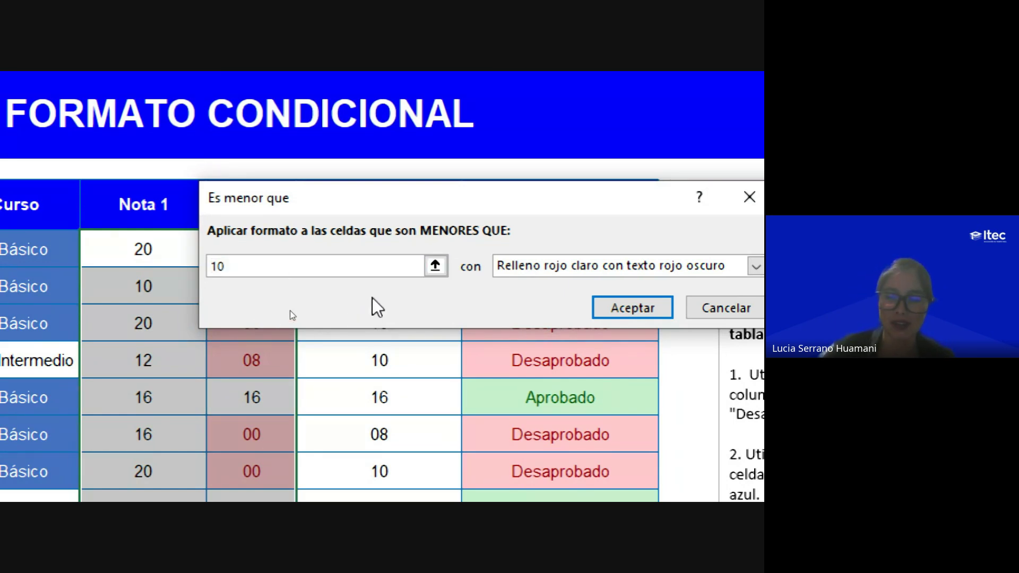
type(".5")
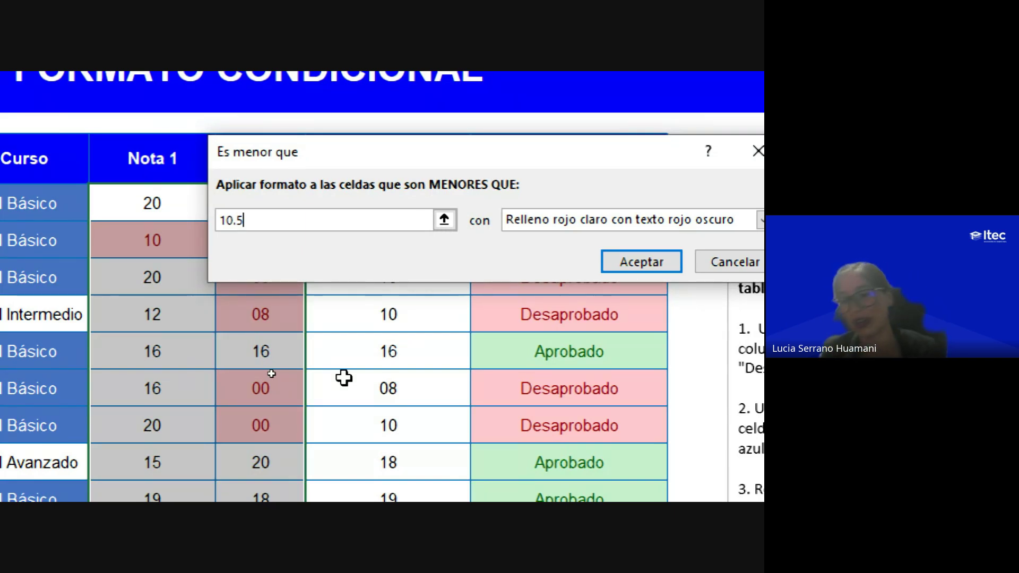
key("BackSpace")
key("BackSpace")
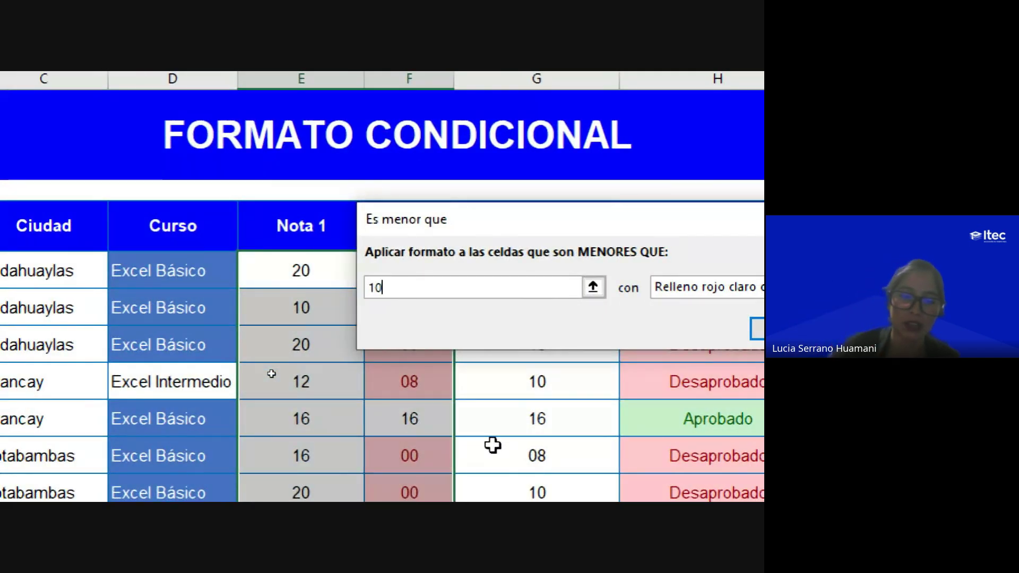
type(",5")
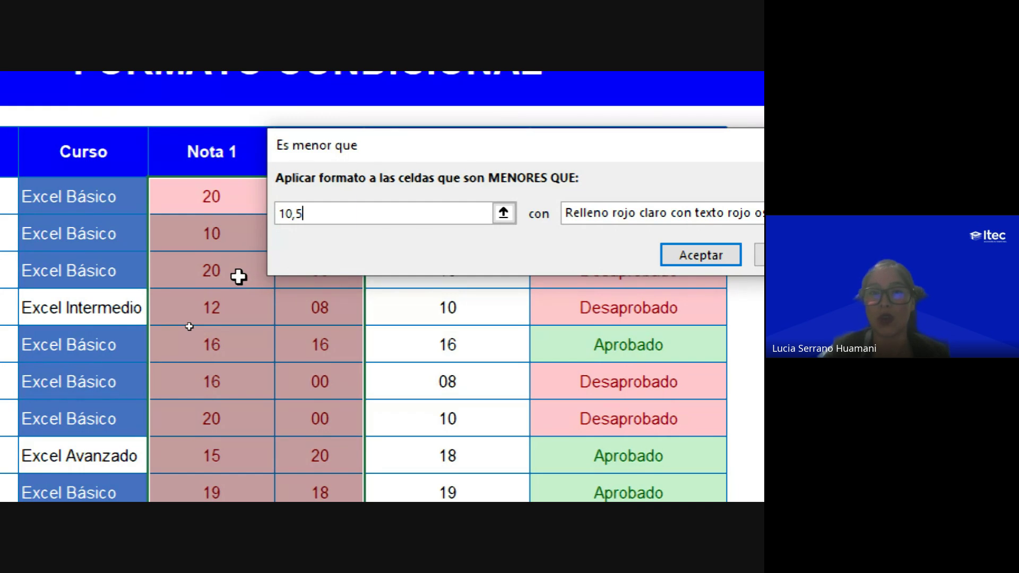
key("BackSpace")
key("BackSpace")
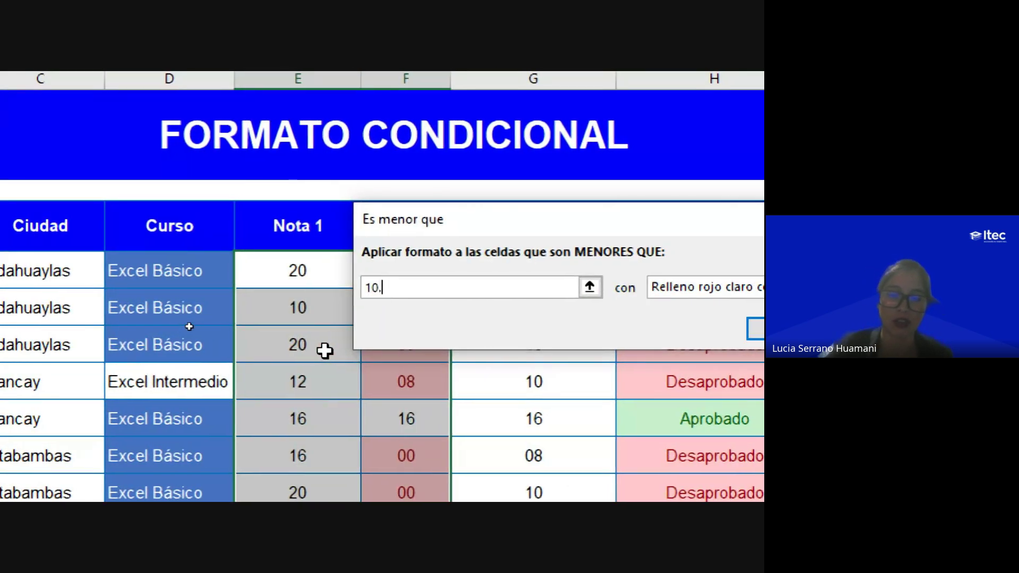
type(".5")
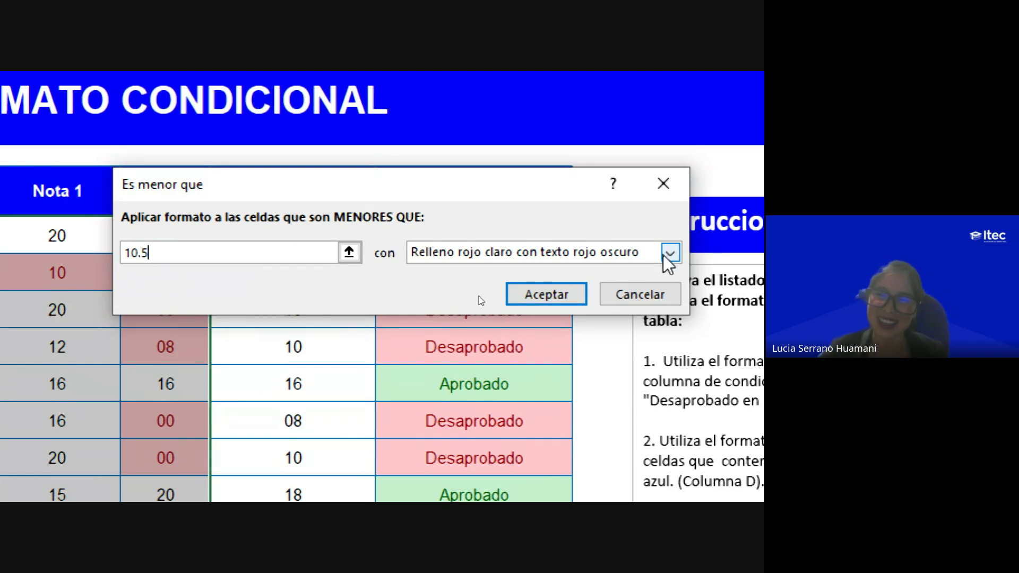
- Apply Texto rojo as the format for the less-than-10.5 grade rule
left_click(667, 256)
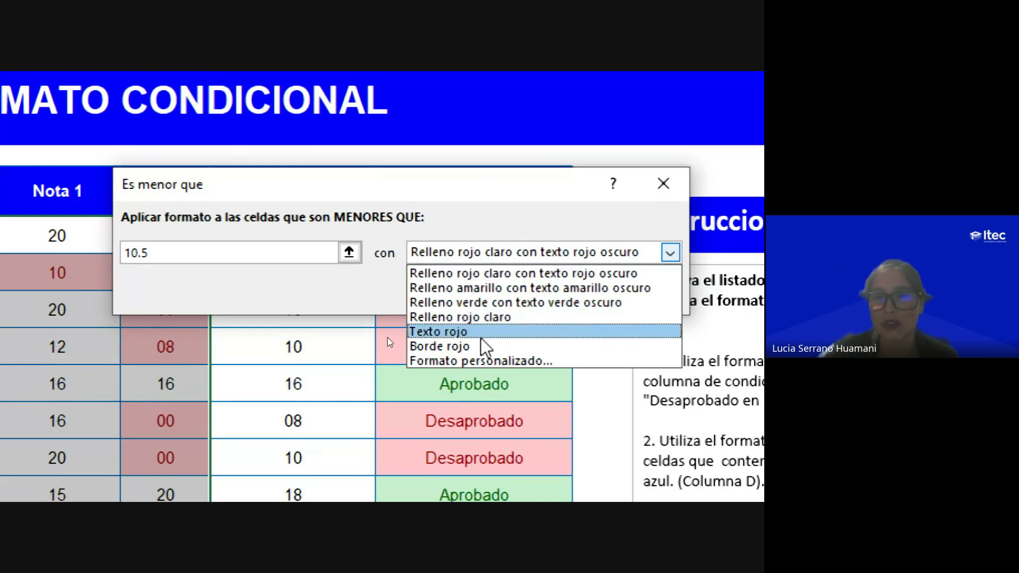
left_click(464, 333)
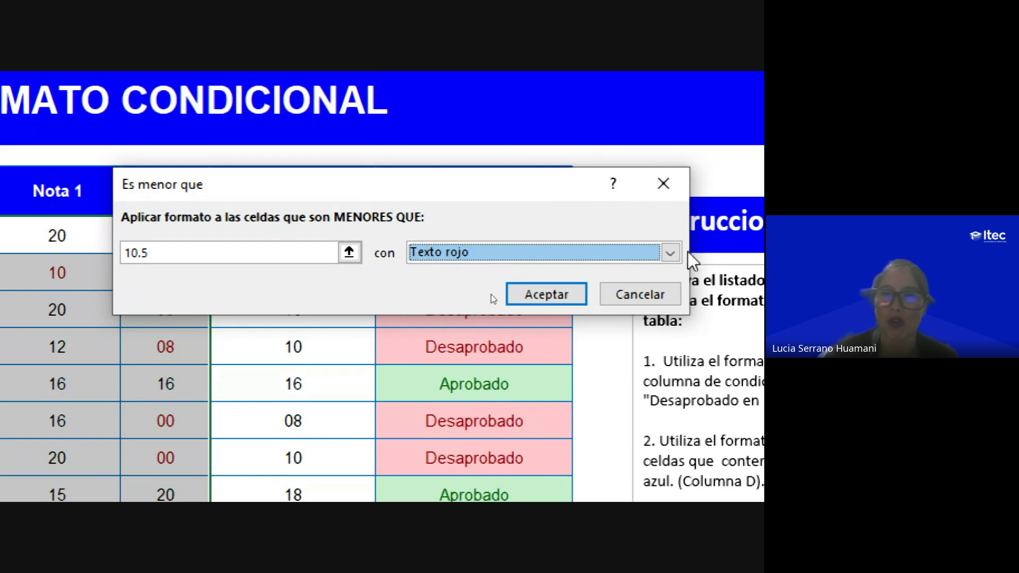
left_click(671, 253)
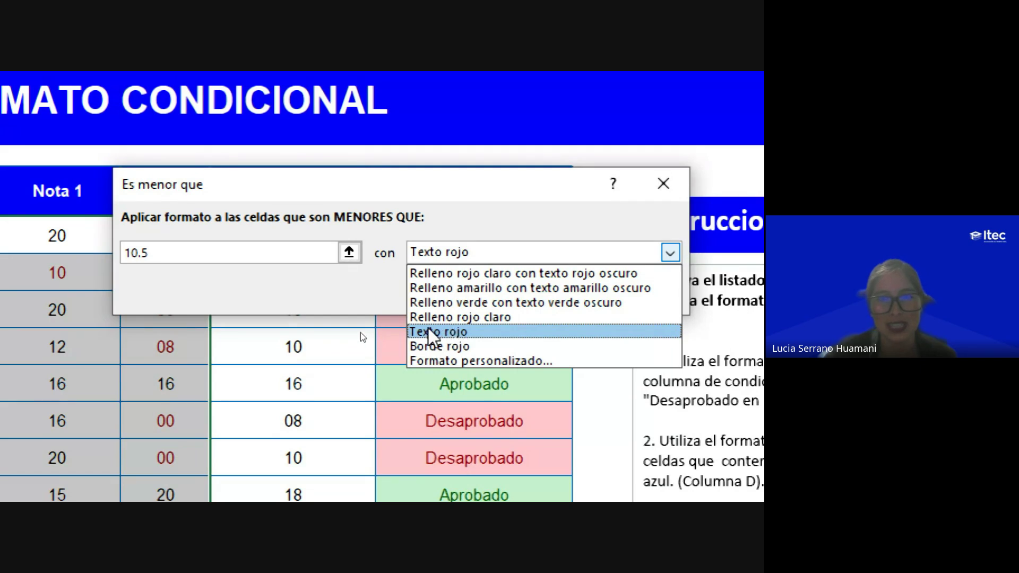
left_click(360, 335)
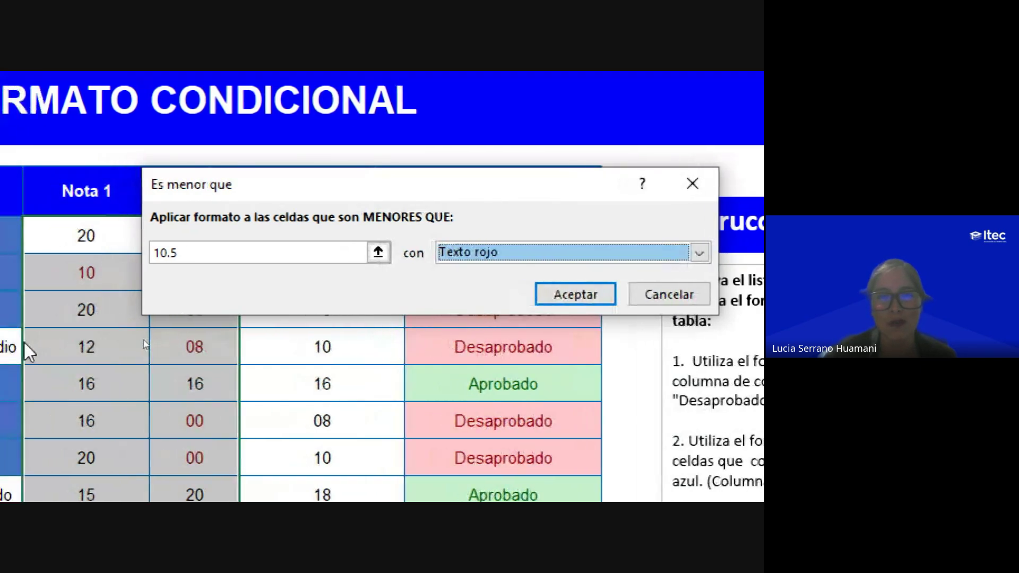
left_click(577, 296)
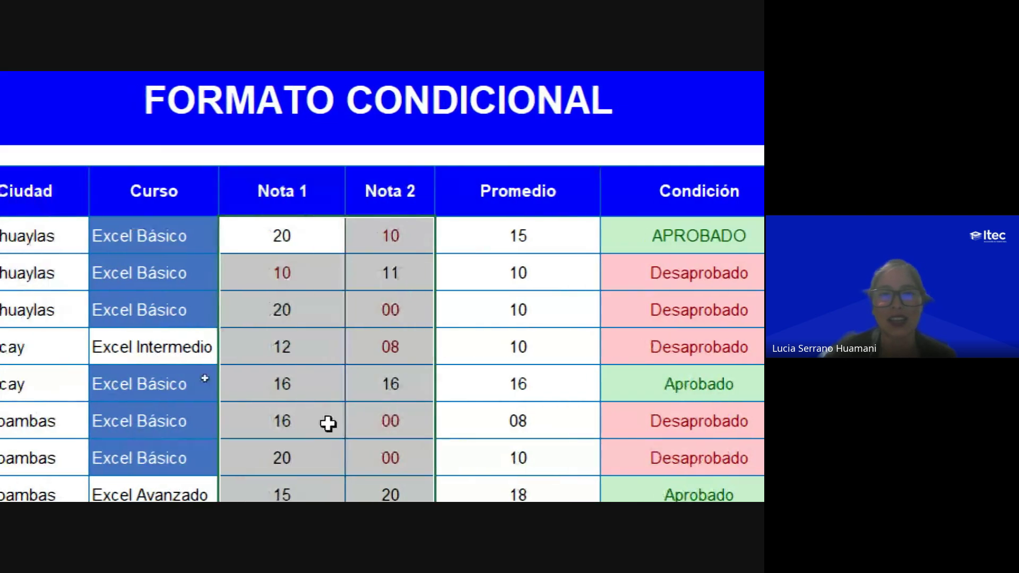
left_click(404, 422)
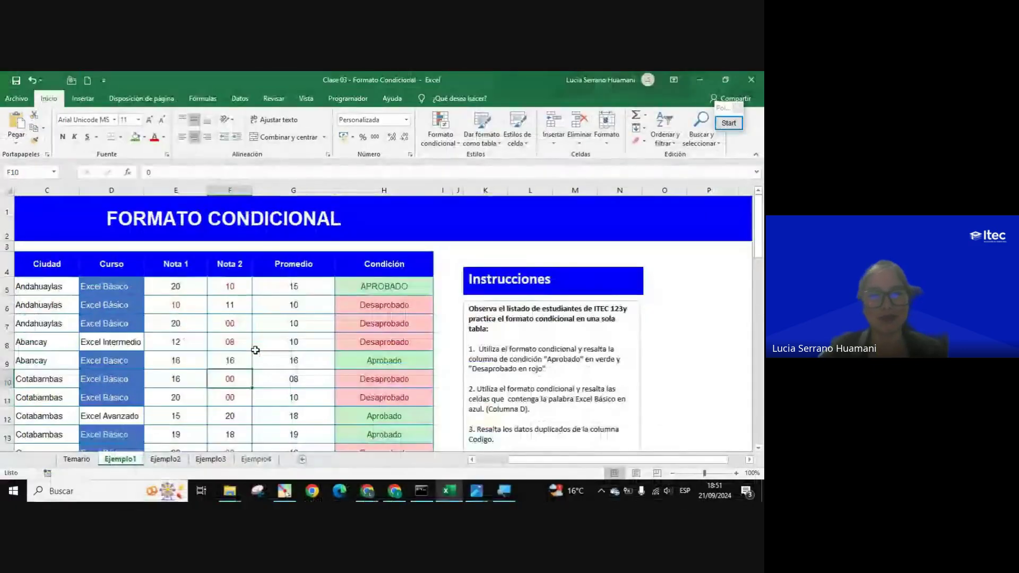
scroll(250, 349, "down", 1)
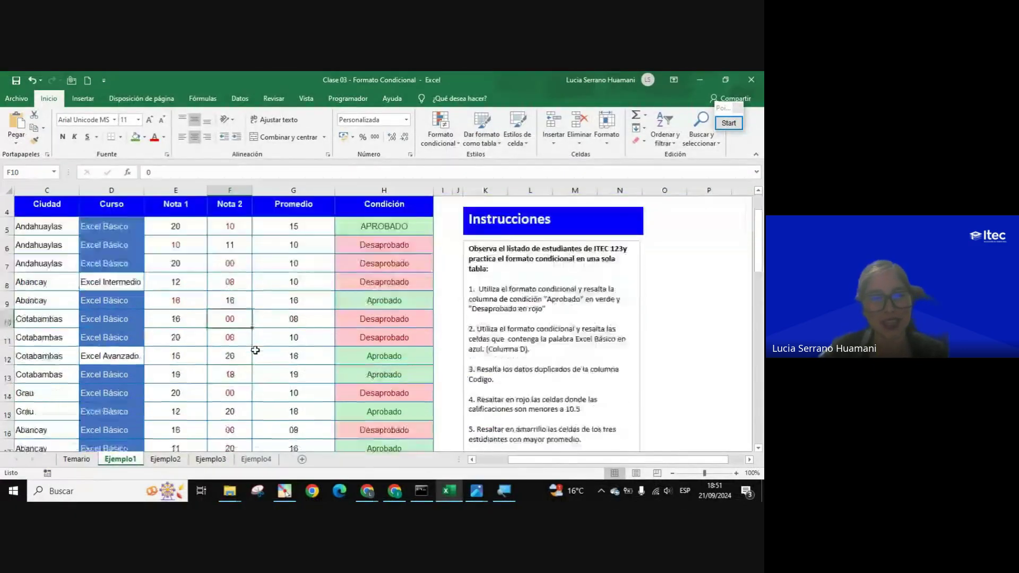
scroll(250, 348, "down", 2)
scroll(250, 349, "down", 1)
scroll(250, 349, "down", 1)
scroll(239, 367, "down", 1)
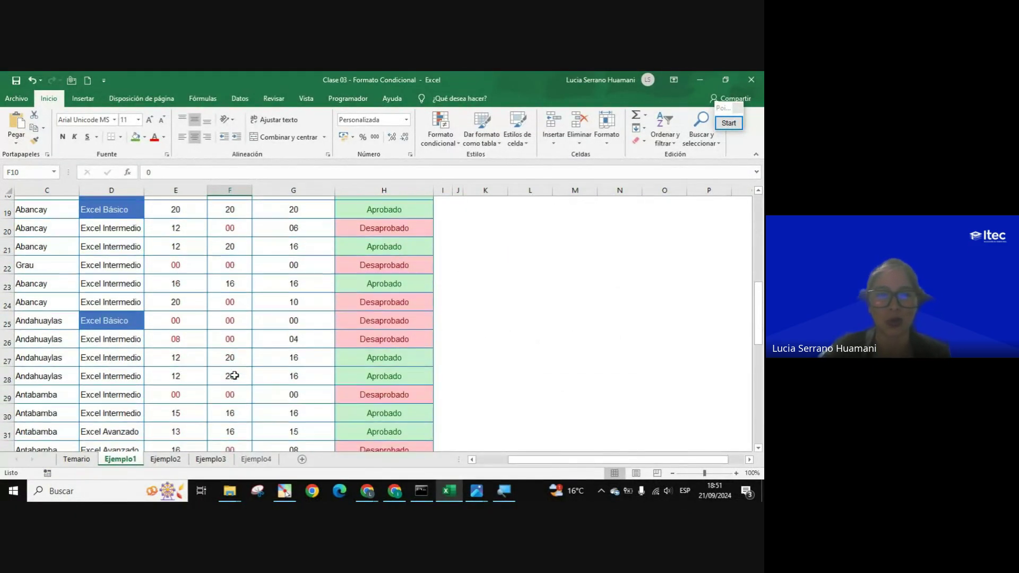
scroll(235, 376, "down", 1)
scroll(235, 375, "down", 1)
scroll(235, 375, "down", 2)
scroll(235, 376, "down", 1)
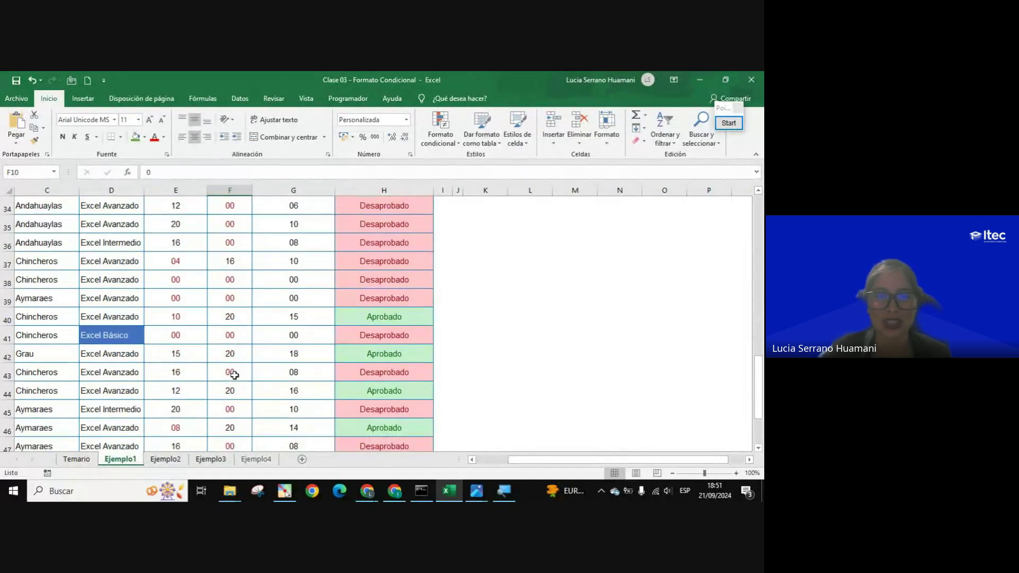
scroll(234, 375, "down", 2)
scroll(234, 375, "down", 2)
scroll(235, 375, "up", 6)
scroll(234, 377, "up", 5)
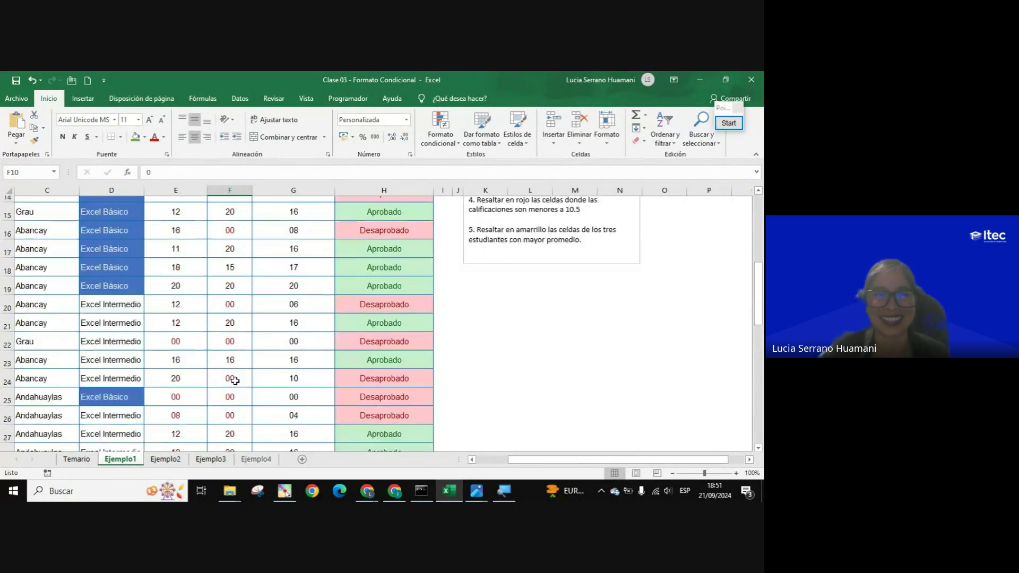
scroll(235, 381, "up", 4)
left_click(239, 269)
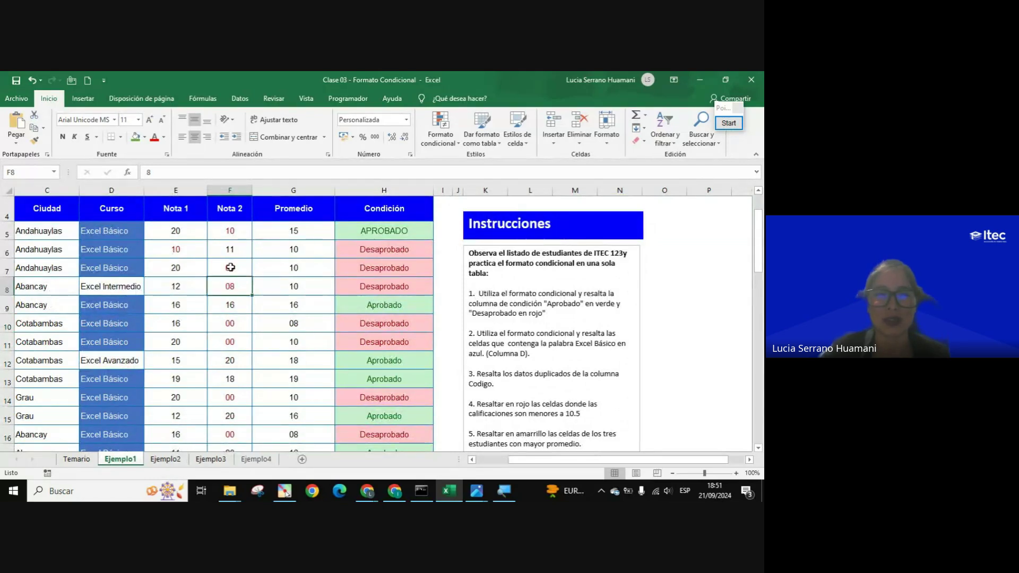
left_click_drag(183, 258, 234, 268)
left_click(236, 268)
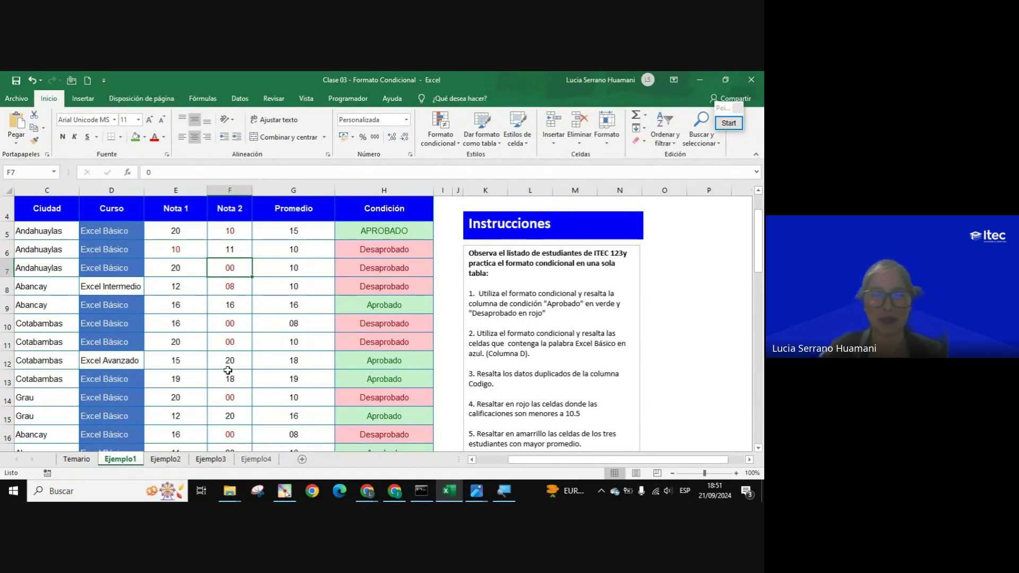
left_click(367, 491)
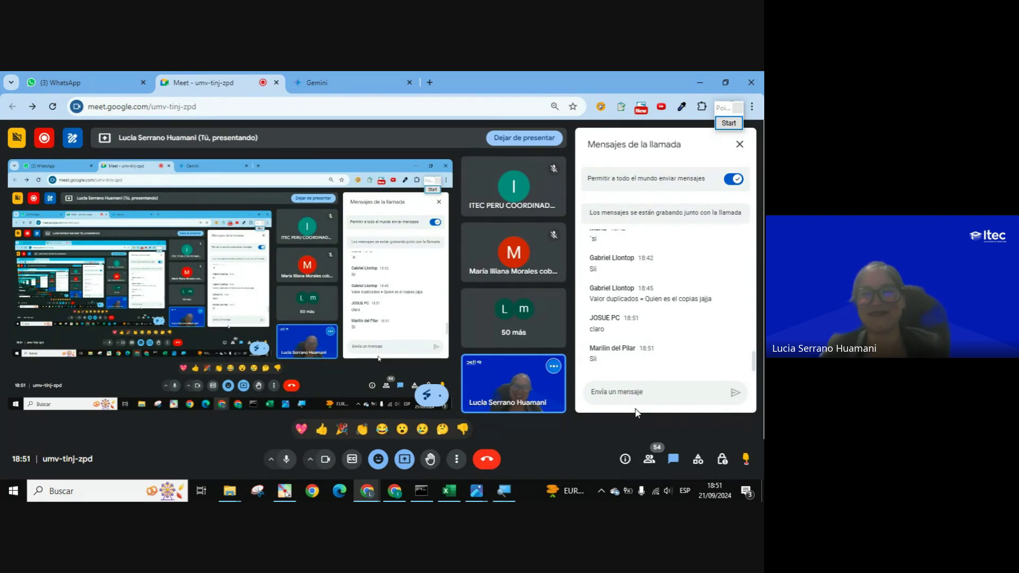
key("alt+Tab")
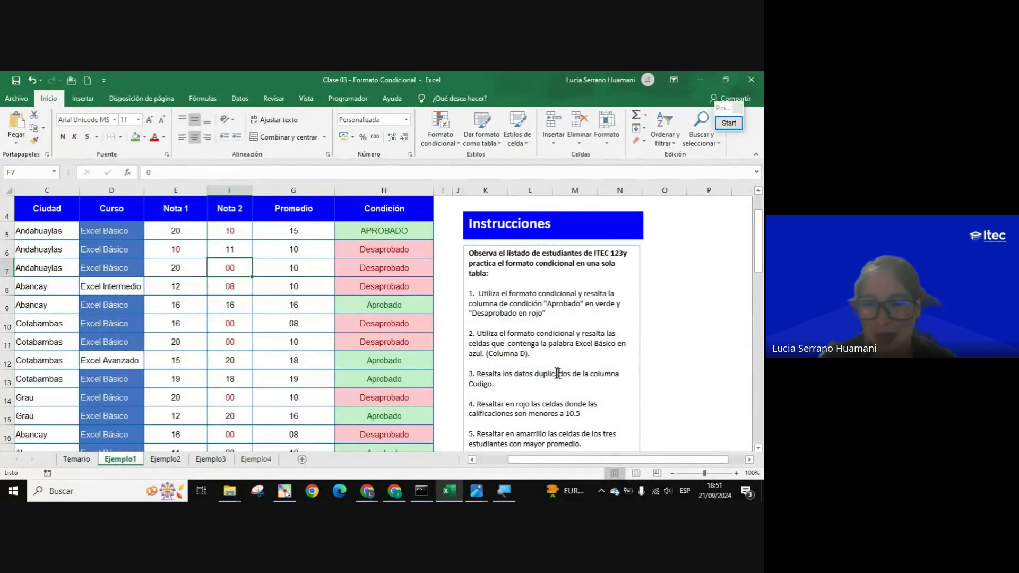
- Leave the Instrucciones text box and select the first Promedio value in G5
scroll(601, 362, "down", 1)
scroll(601, 362, "down", 2)
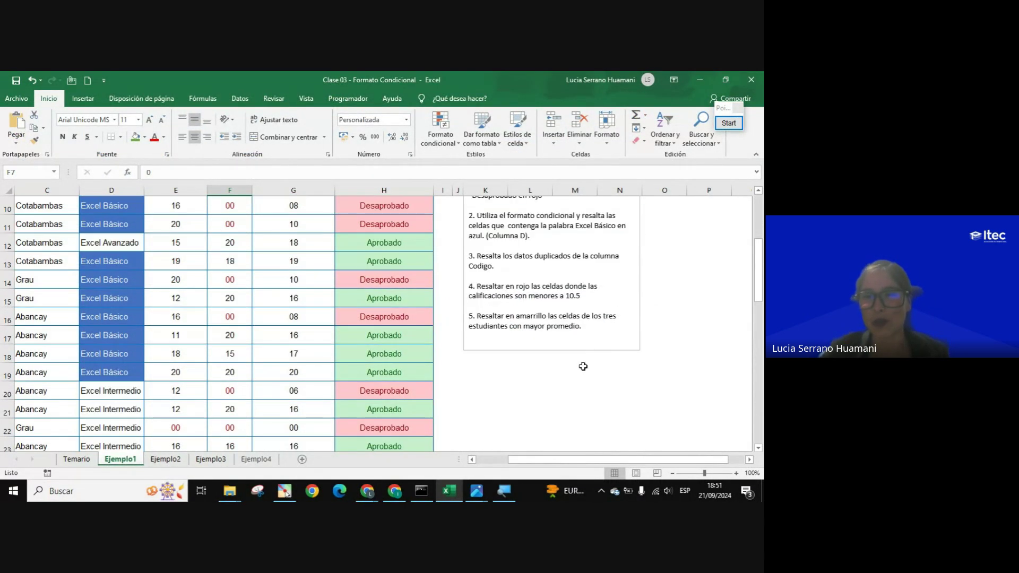
left_click_drag(586, 329, 476, 316)
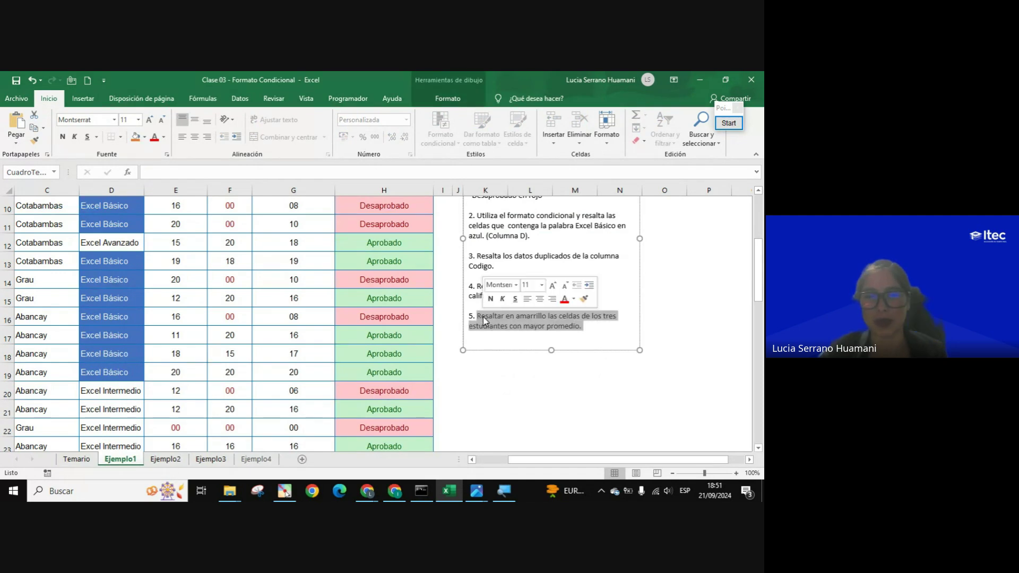
left_click(602, 329)
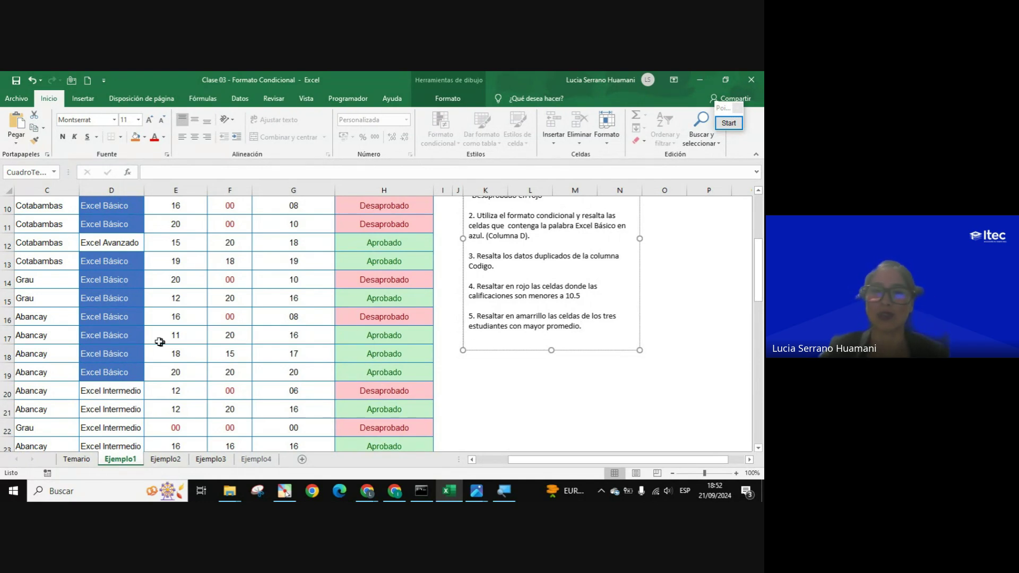
scroll(223, 336, "up", 1)
scroll(214, 326, "up", 1)
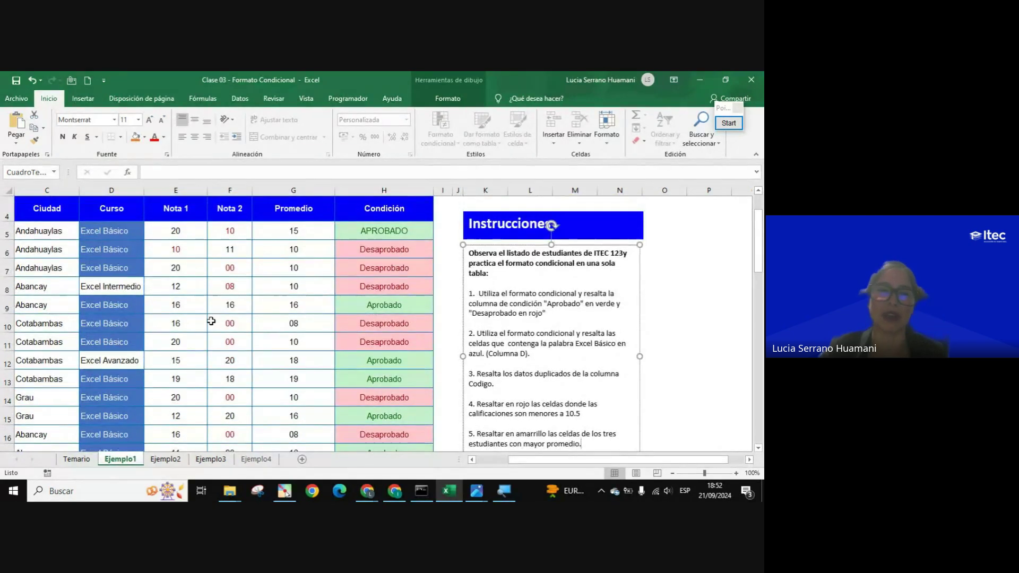
left_click(212, 318)
left_click(293, 232)
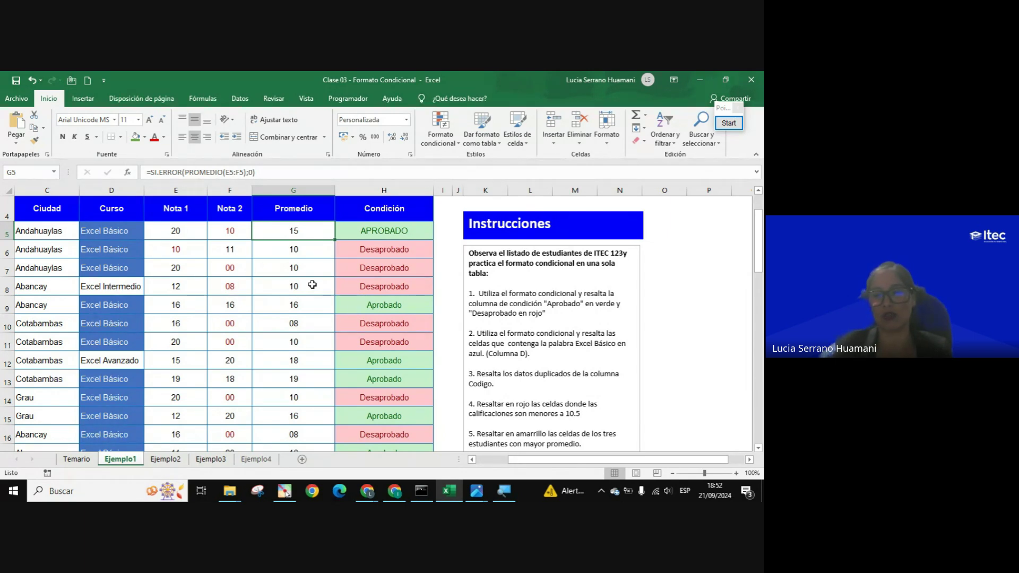
- Select averages G5:G51, open Formato condicional, then switch to the Meet window in Chrome
key("ctrl+shift+Down")
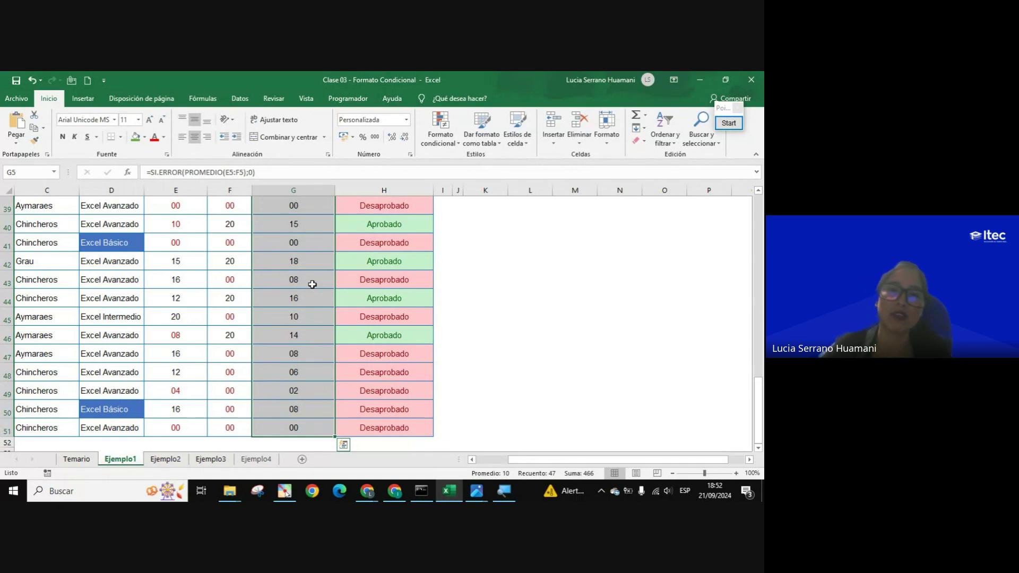
left_click(449, 121)
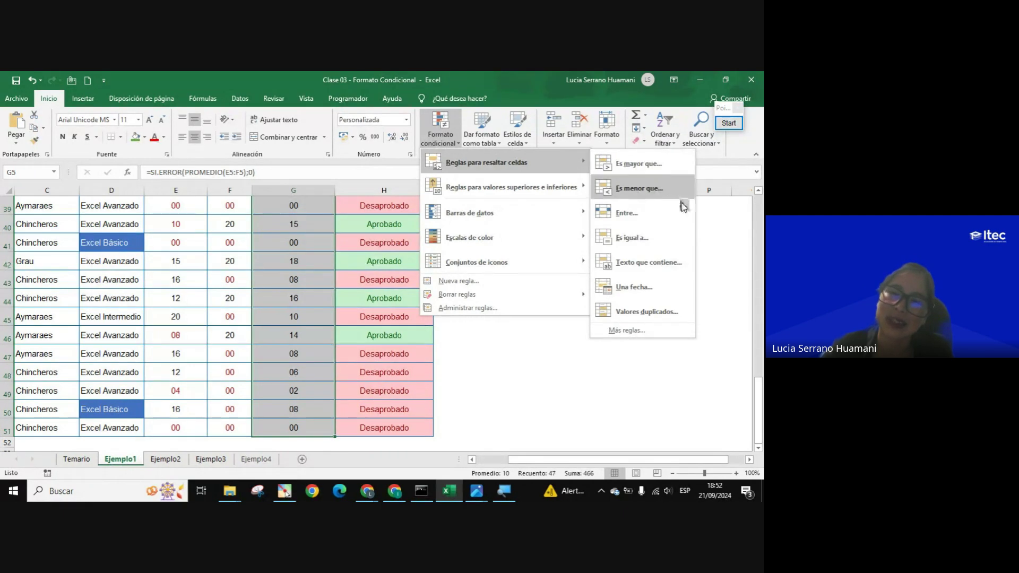
mouse_move(487, 162)
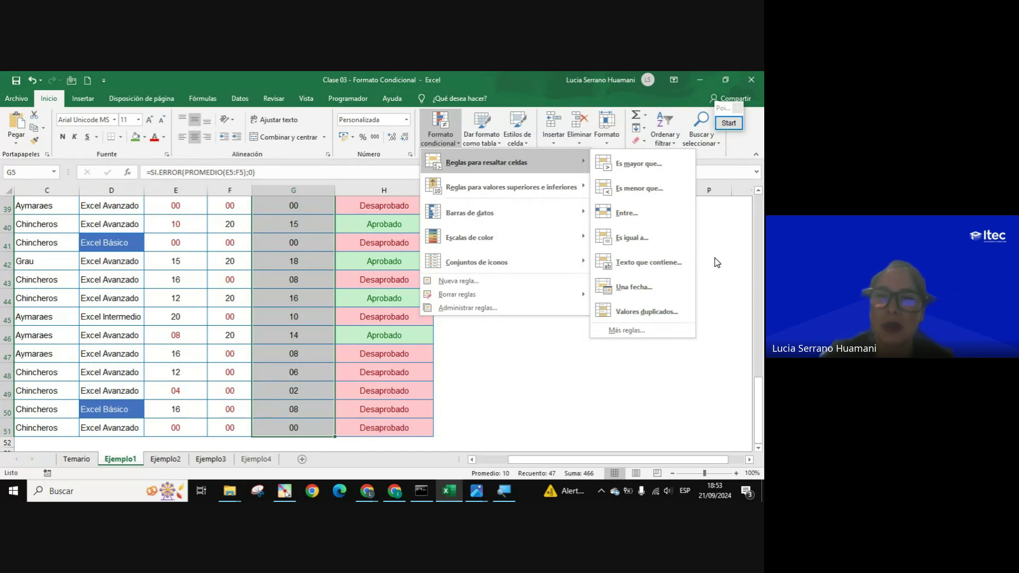
left_click(565, 491)
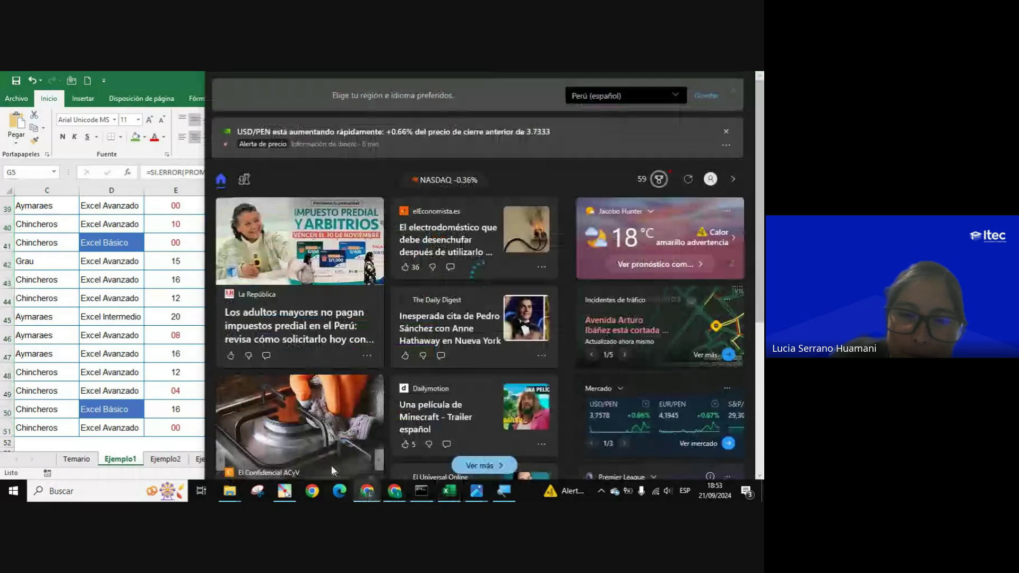
left_click(367, 491)
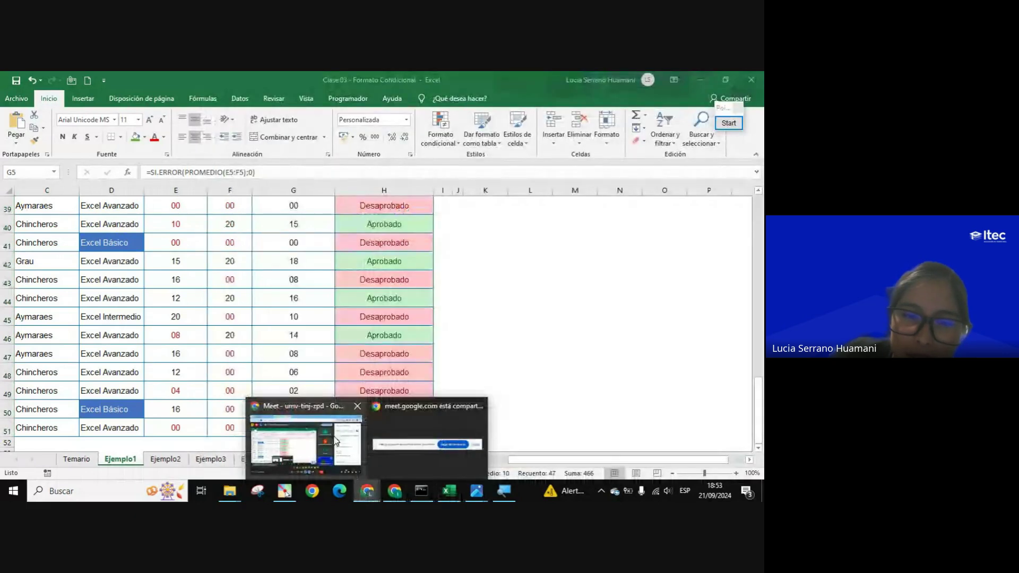
left_click(331, 440)
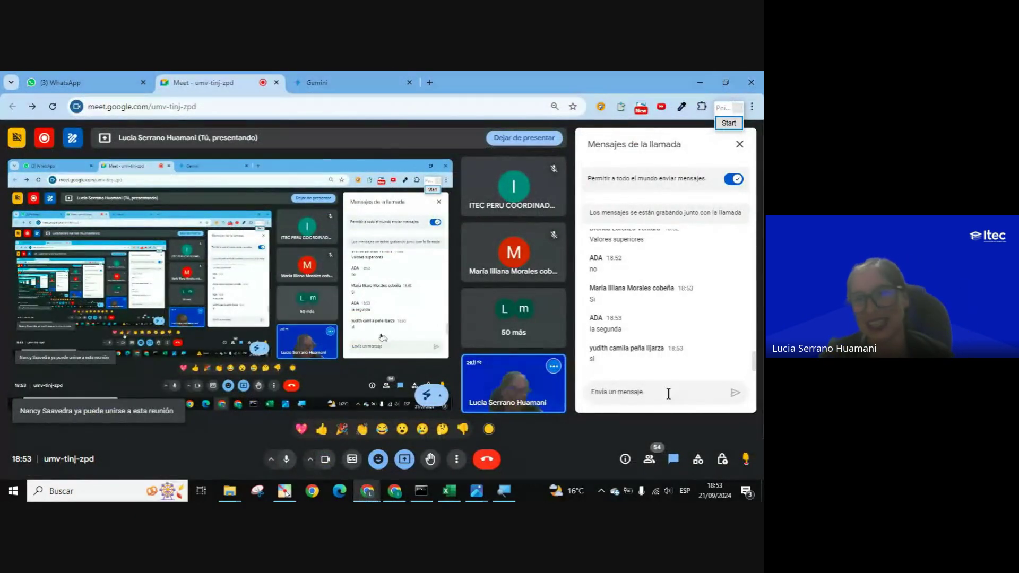
scroll(679, 333, "up", 1)
scroll(679, 333, "up", 2)
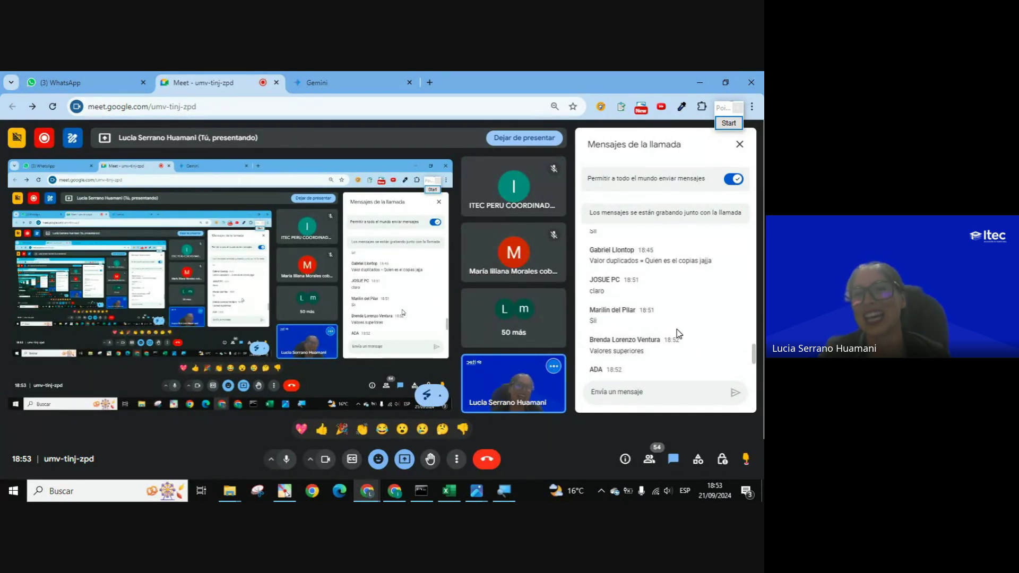
scroll(679, 333, "down", 2)
scroll(679, 333, "down", 2)
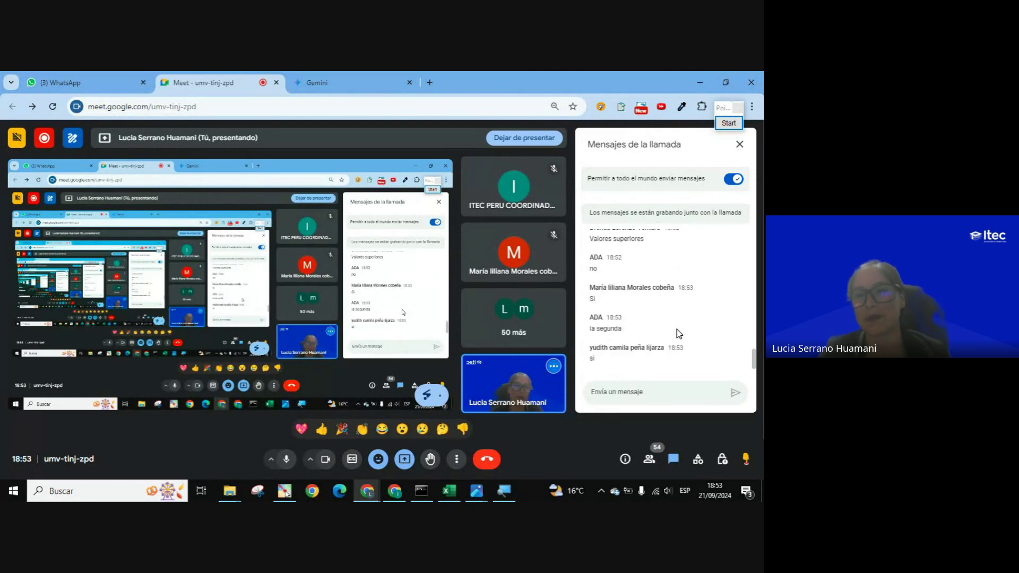
scroll(679, 335, "down", 1)
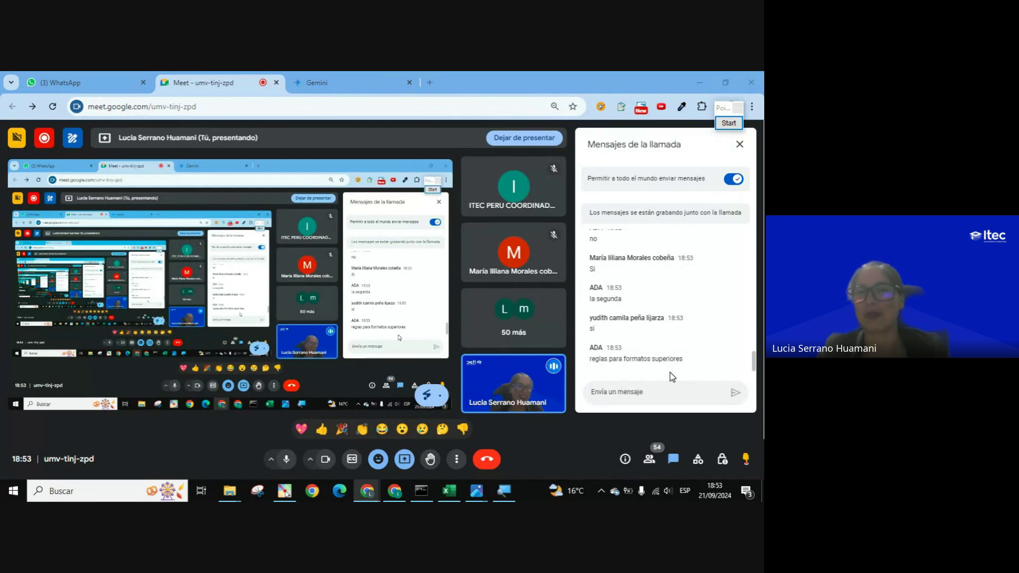
key("alt+Tab")
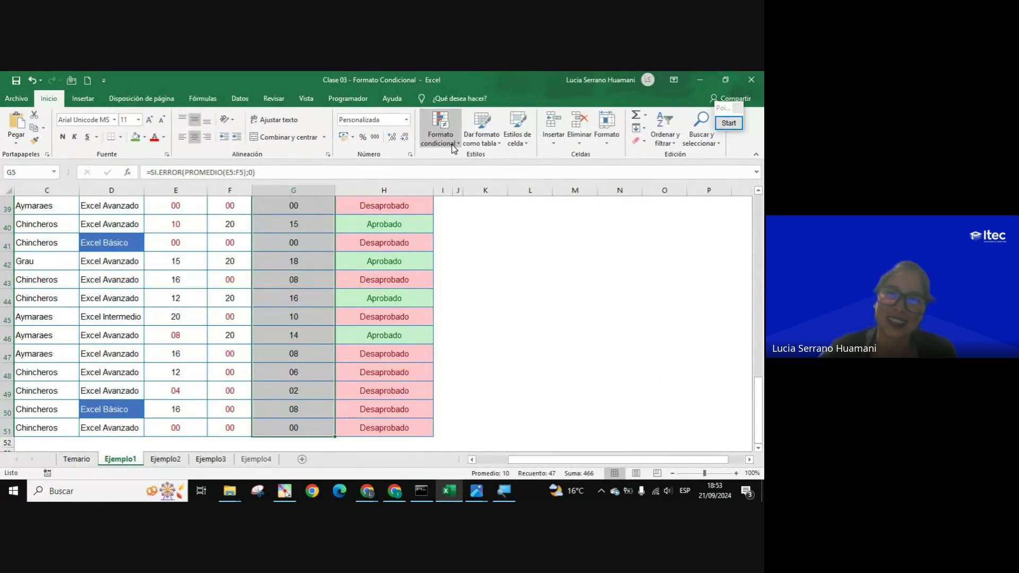
- Open the Formato condicional menu to reach the Reglas para valores superiores e inferiores options
left_click(452, 143)
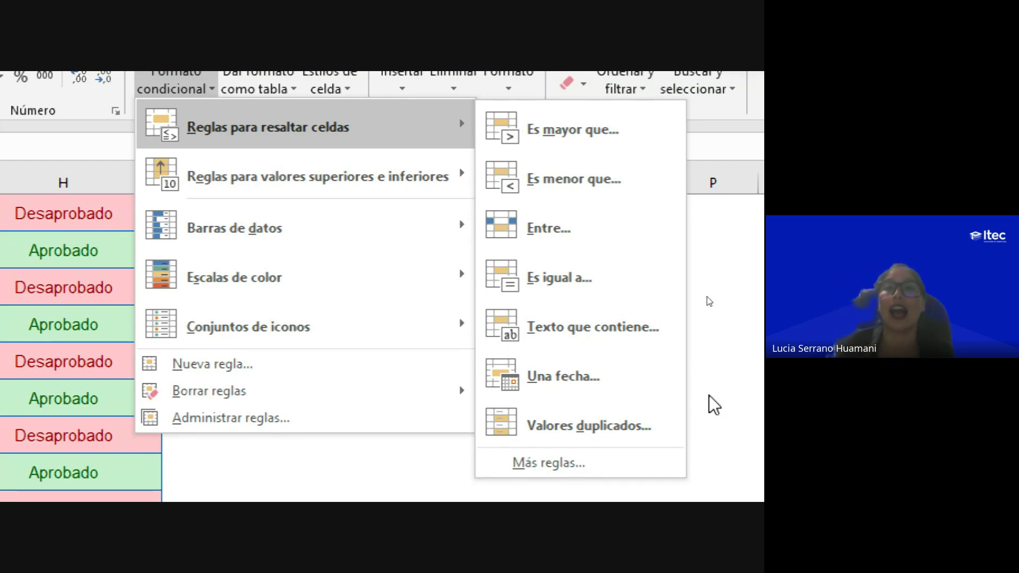
mouse_move(317, 177)
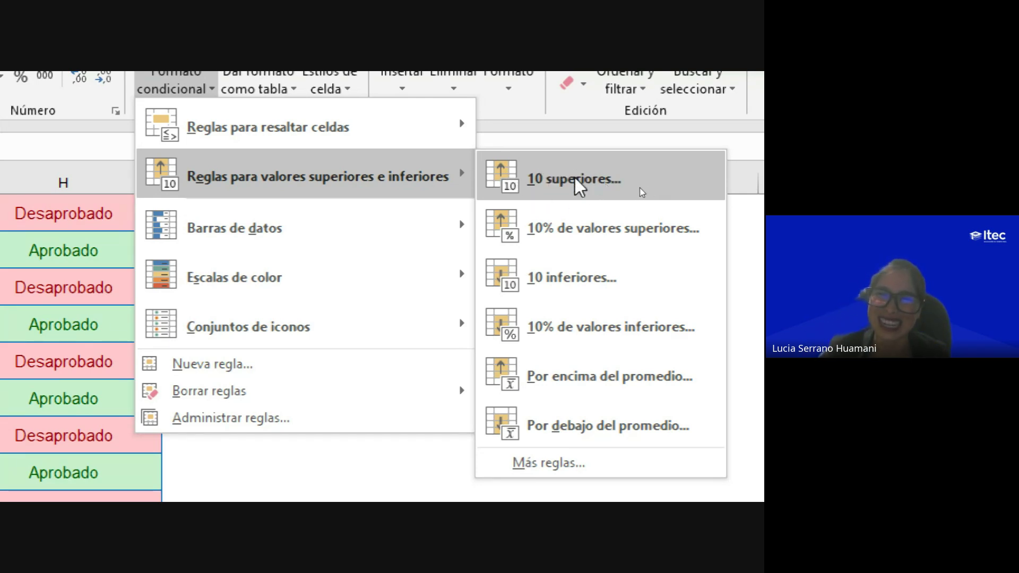
- Add a 10 superiores rule with count 3 and Relleno amarillo con texto amarillo oscuro to the averages
left_click(579, 181)
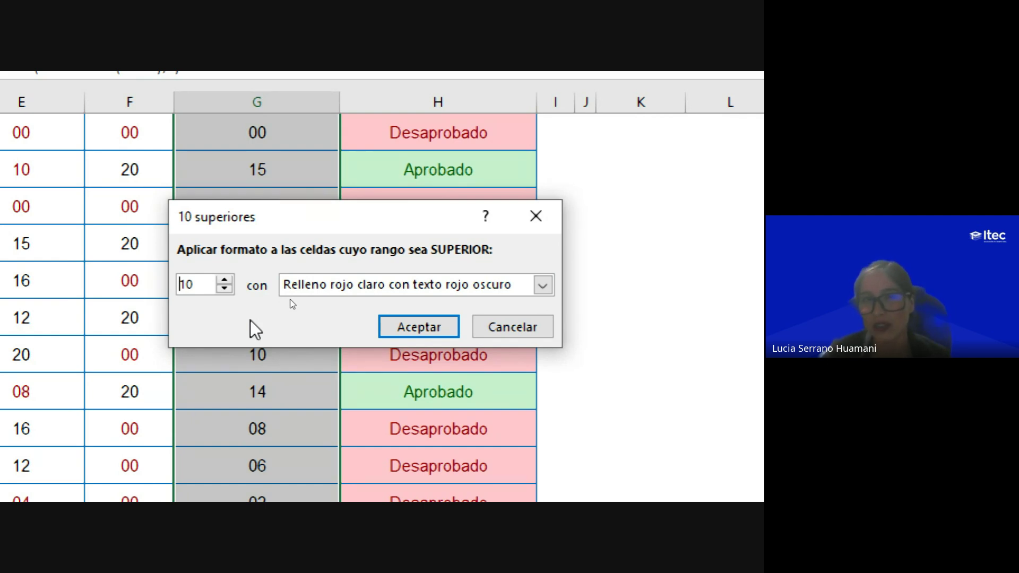
left_click(223, 289)
left_click(224, 289)
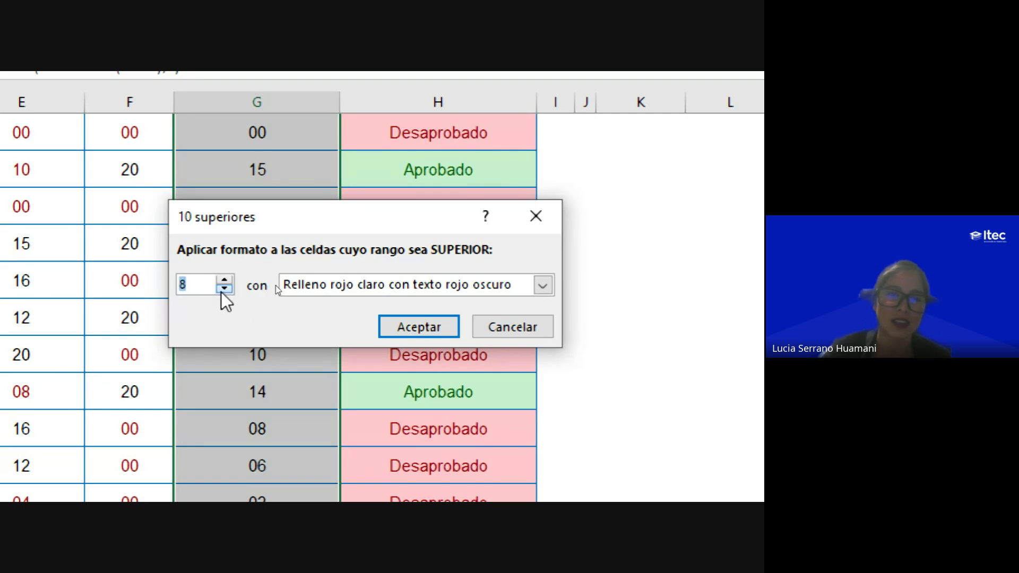
left_click(223, 290)
left_click(224, 290)
left_click(223, 290)
left_click(223, 289)
left_click(223, 289)
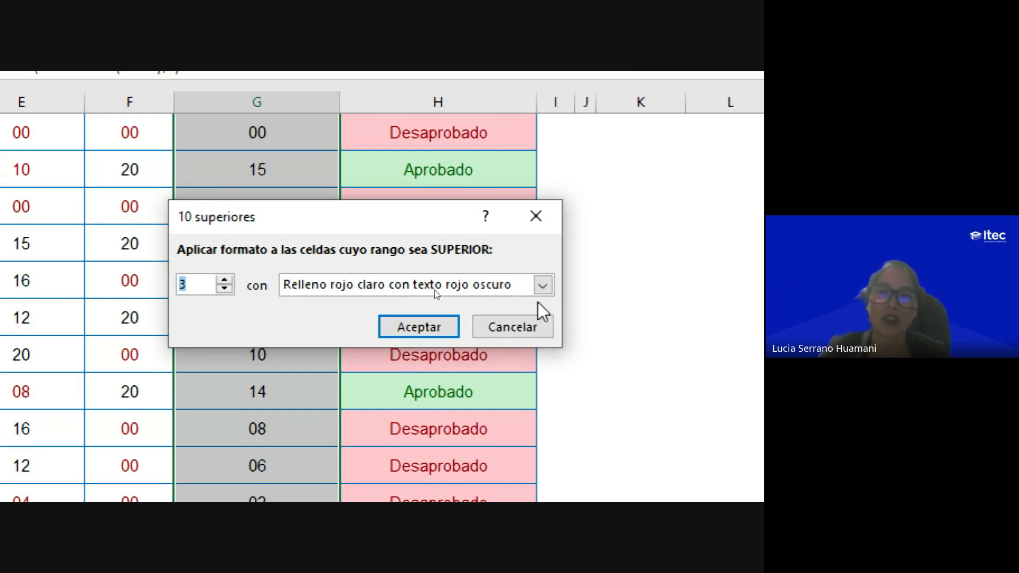
left_click(549, 292)
left_click(521, 321)
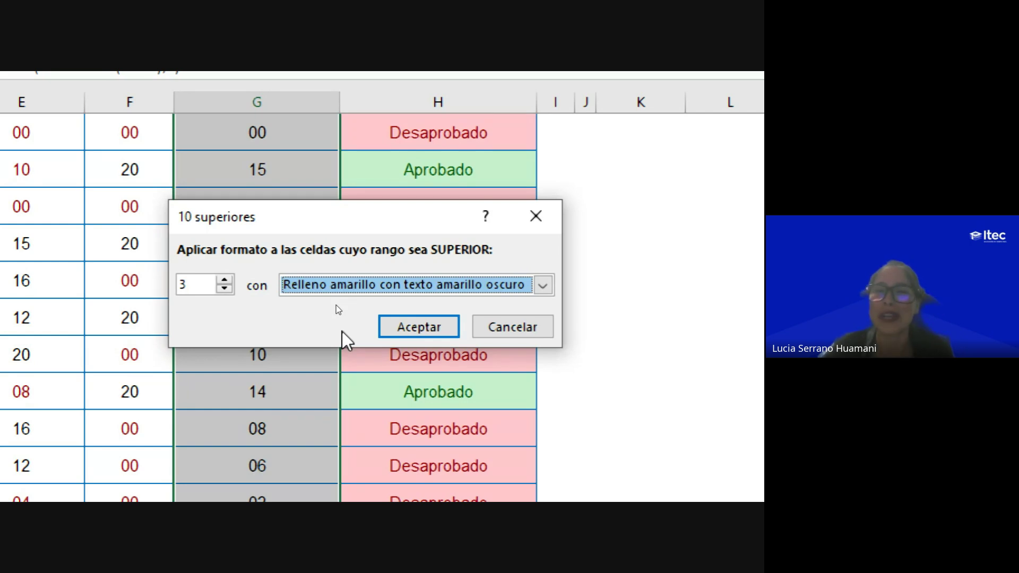
left_click(430, 334)
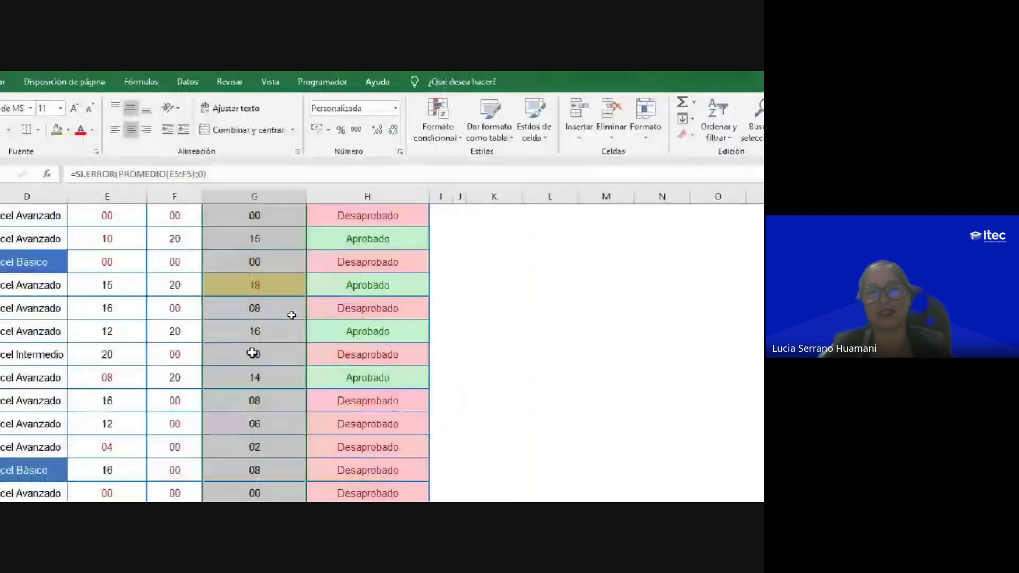
left_click(292, 348)
scroll(292, 316, "up", 6)
scroll(292, 316, "up", 4)
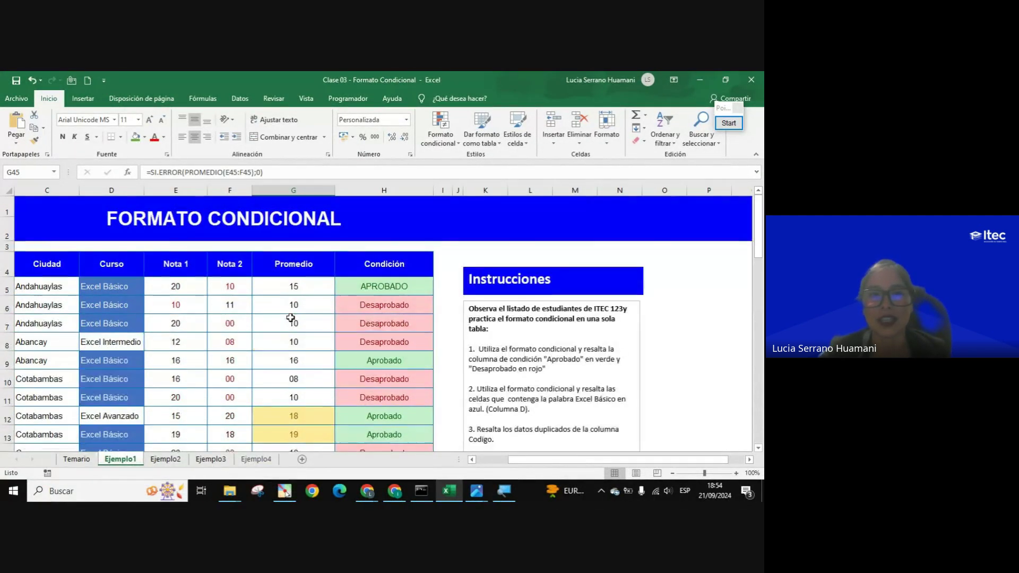
scroll(291, 317, "down", 1)
scroll(293, 315, "down", 2)
scroll(295, 315, "down", 2)
scroll(296, 314, "down", 4)
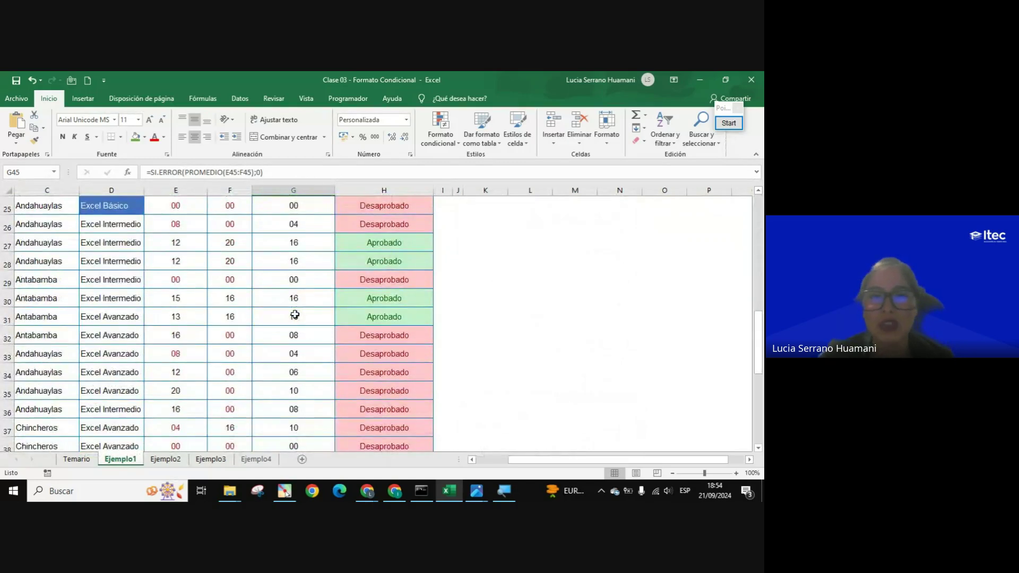
scroll(295, 315, "down", 4)
scroll(295, 314, "up", 8)
scroll(295, 314, "up", 3)
scroll(296, 314, "down", 1)
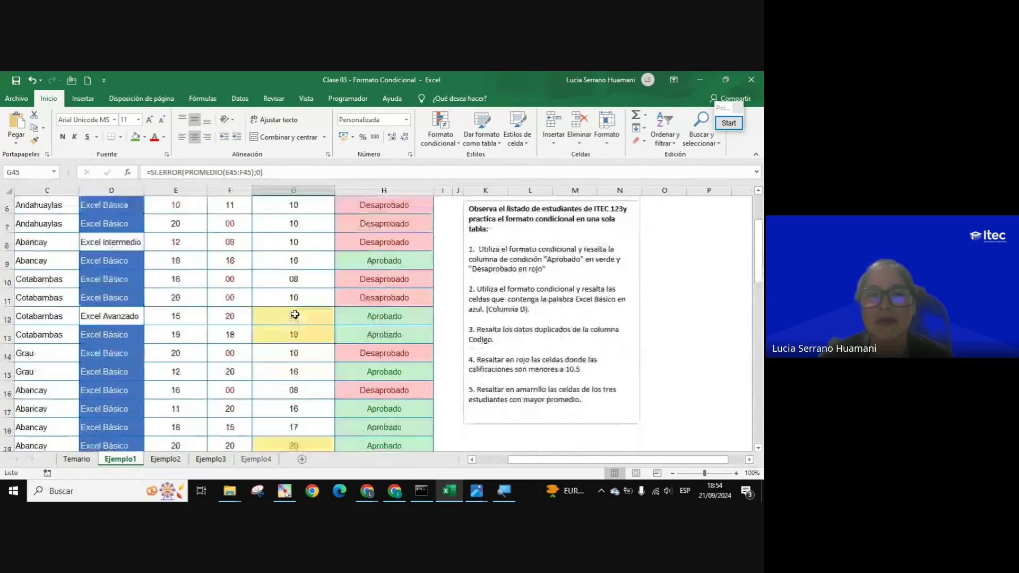
left_click(302, 298)
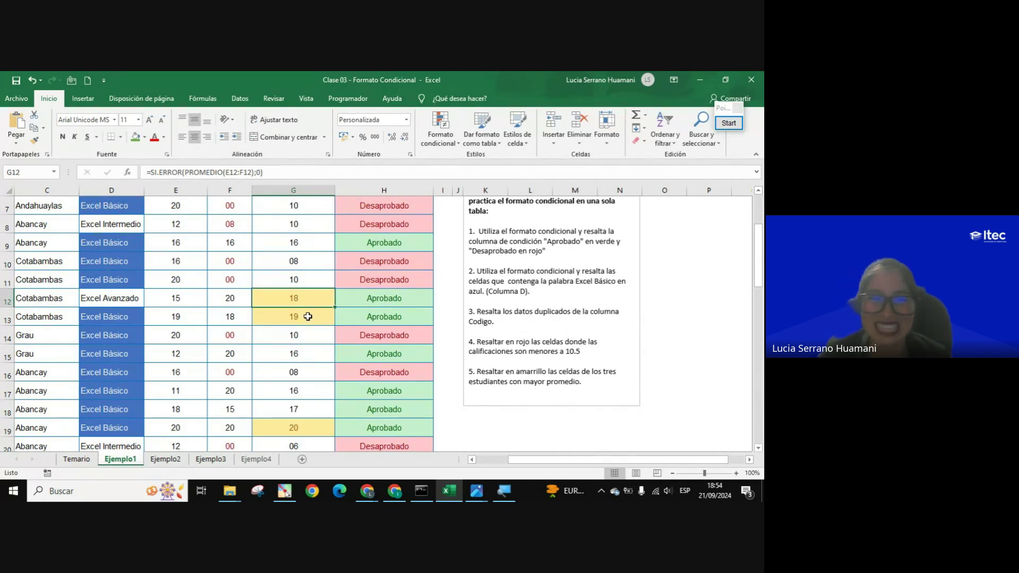
left_click(307, 318)
scroll(320, 363, "down", 2)
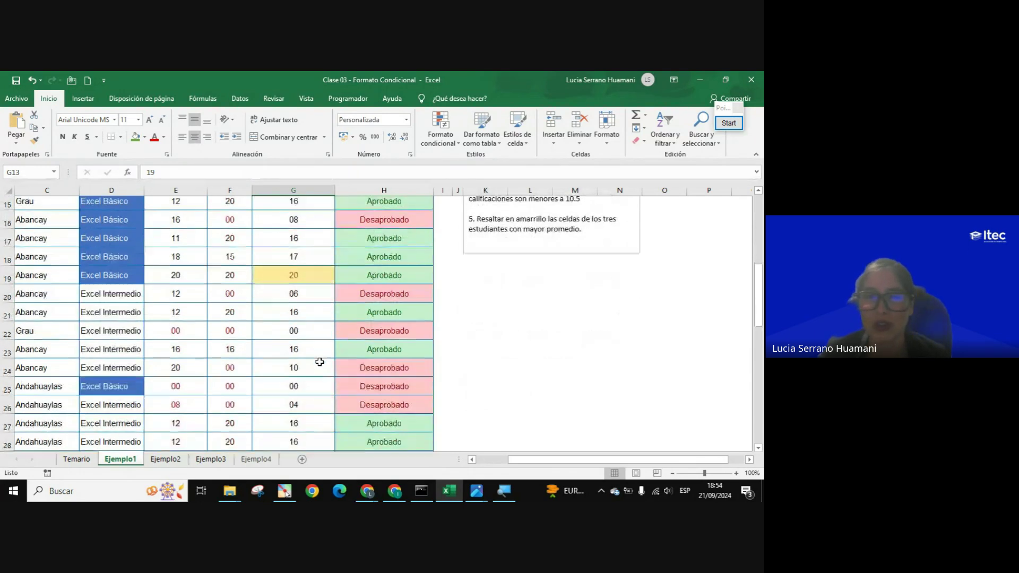
scroll(309, 261, "down", 1)
left_click(309, 260)
scroll(321, 313, "up", 3)
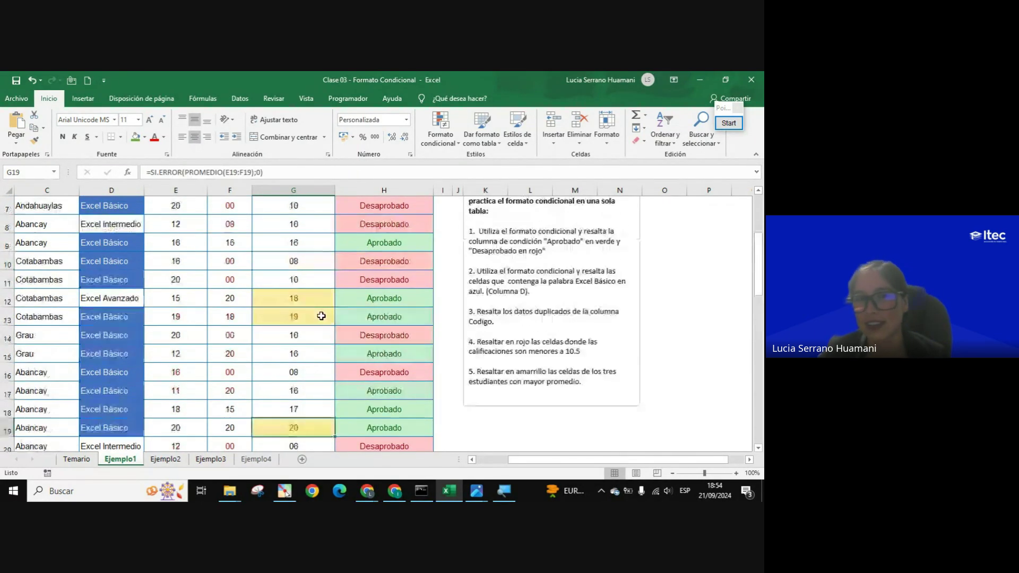
scroll(321, 315, "down", 4)
scroll(321, 315, "down", 3)
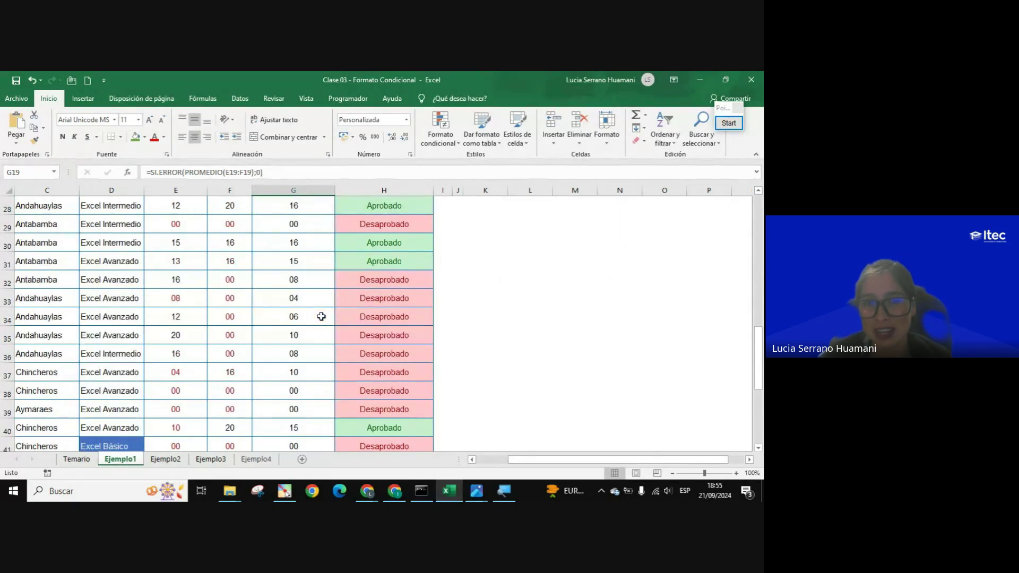
scroll(321, 315, "down", 2)
left_click(320, 354)
scroll(321, 373, "down", 2)
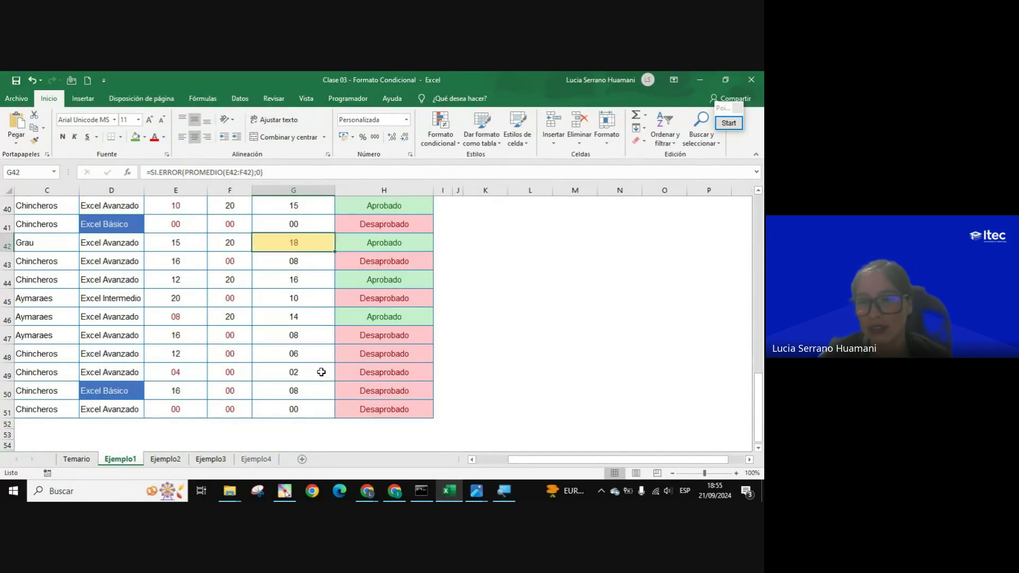
scroll(322, 372, "up", 1)
scroll(321, 372, "up", 4)
scroll(322, 371, "up", 5)
scroll(322, 371, "up", 3)
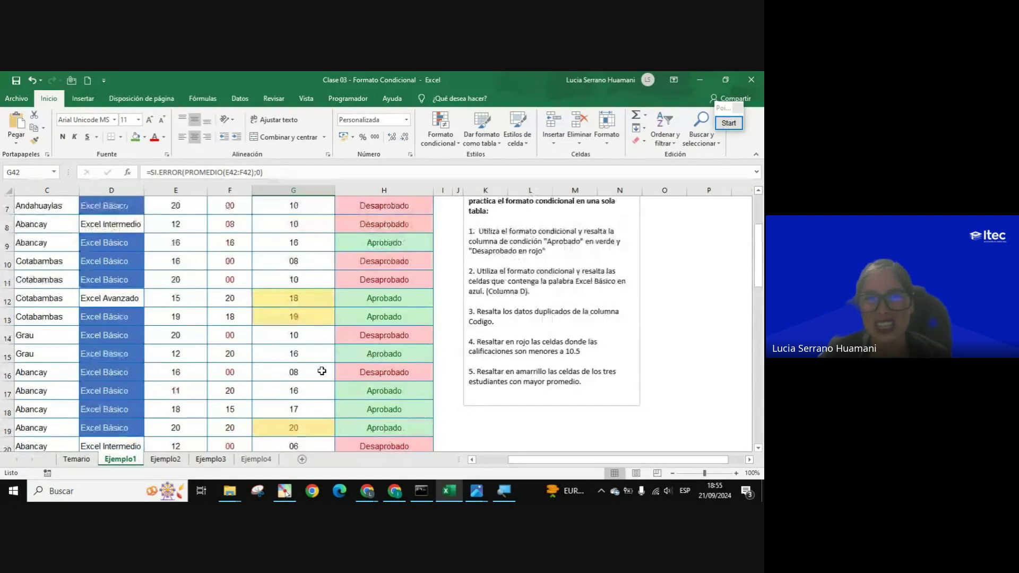
scroll(322, 371, "down", 1)
scroll(322, 371, "down", 1)
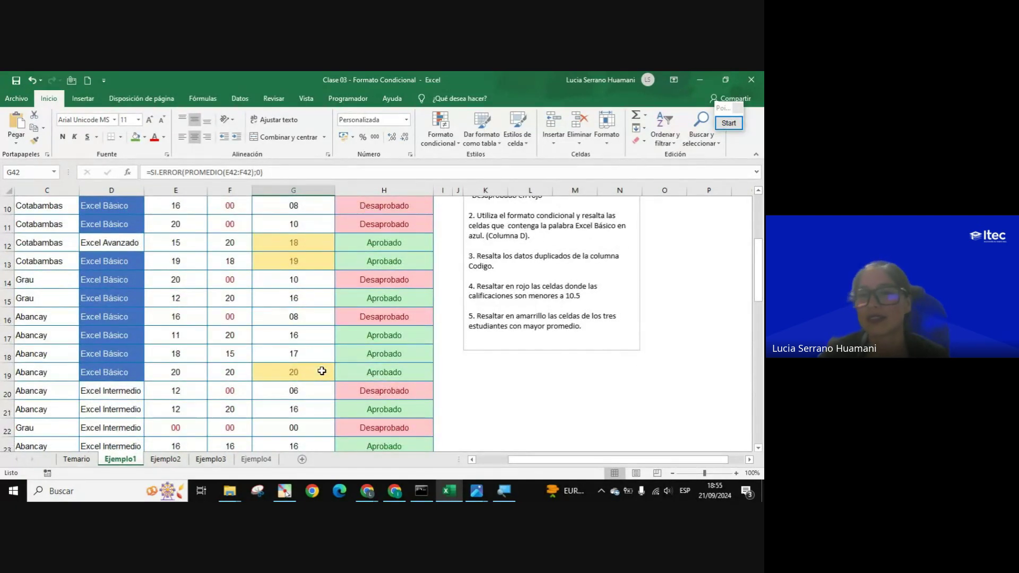
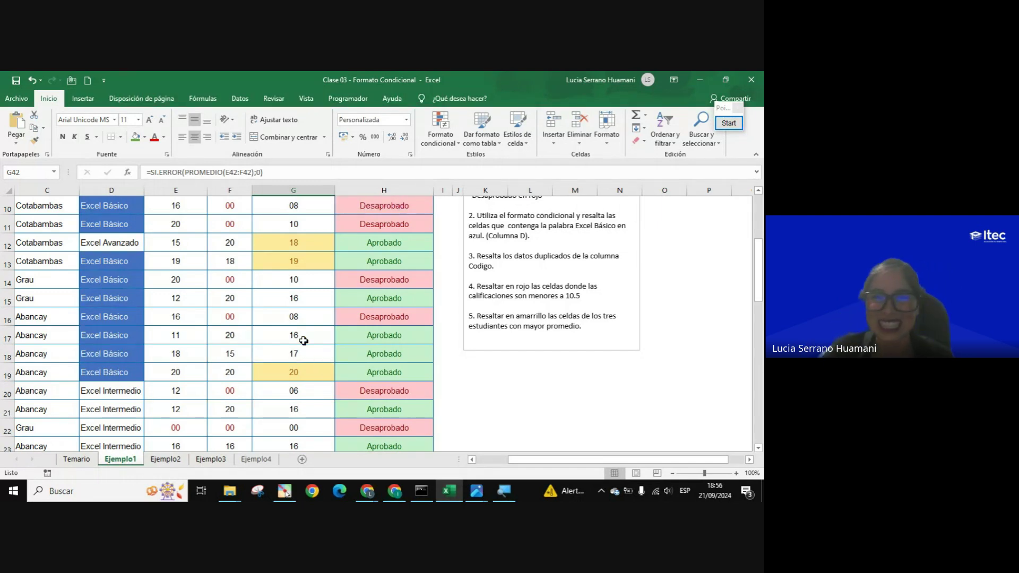
- Scroll through the grades table on the current sheet
scroll(301, 339, "down", 4)
scroll(301, 339, "down", 3)
scroll(301, 340, "down", 2)
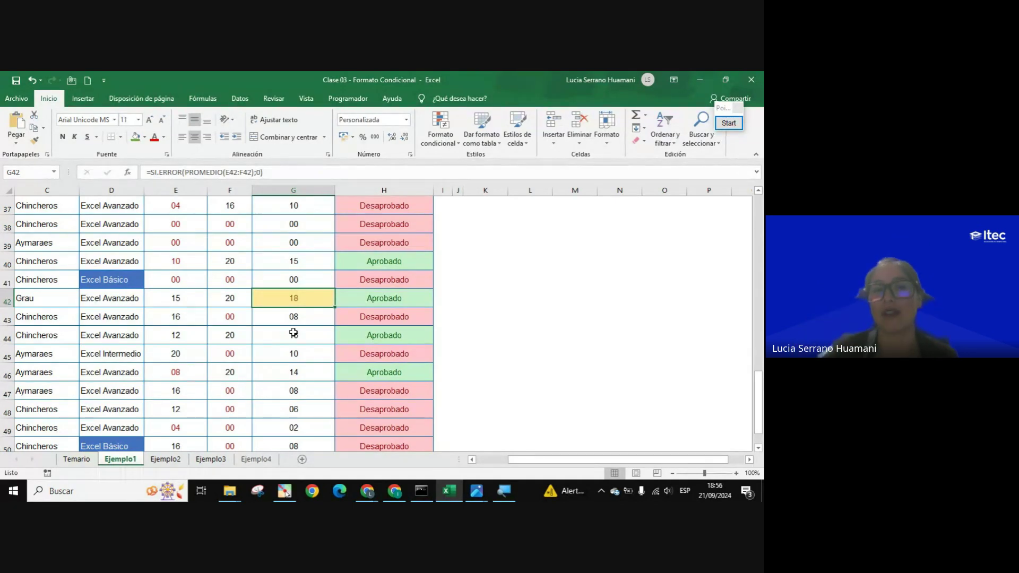
scroll(300, 339, "up", 5)
scroll(305, 350, "up", 5)
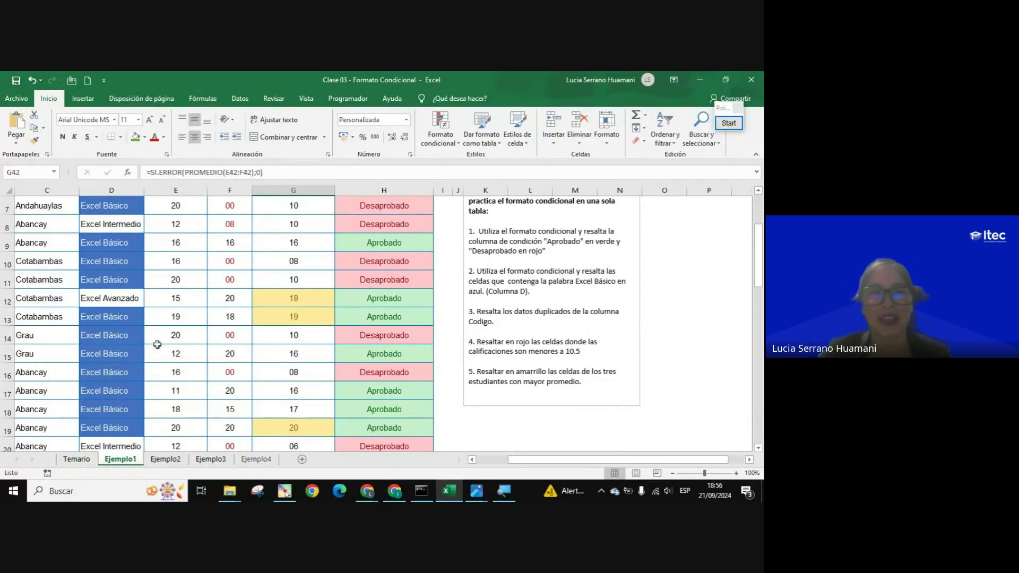
scroll(300, 361, "up", 1)
scroll(301, 367, "down", 1)
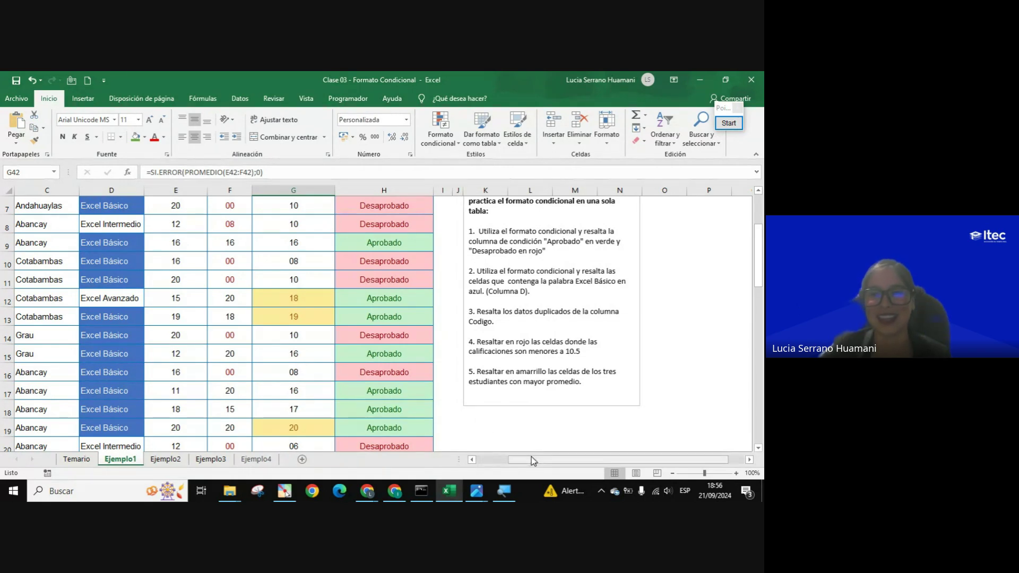
left_click_drag(531, 457, 494, 462)
scroll(447, 375, "up", 2)
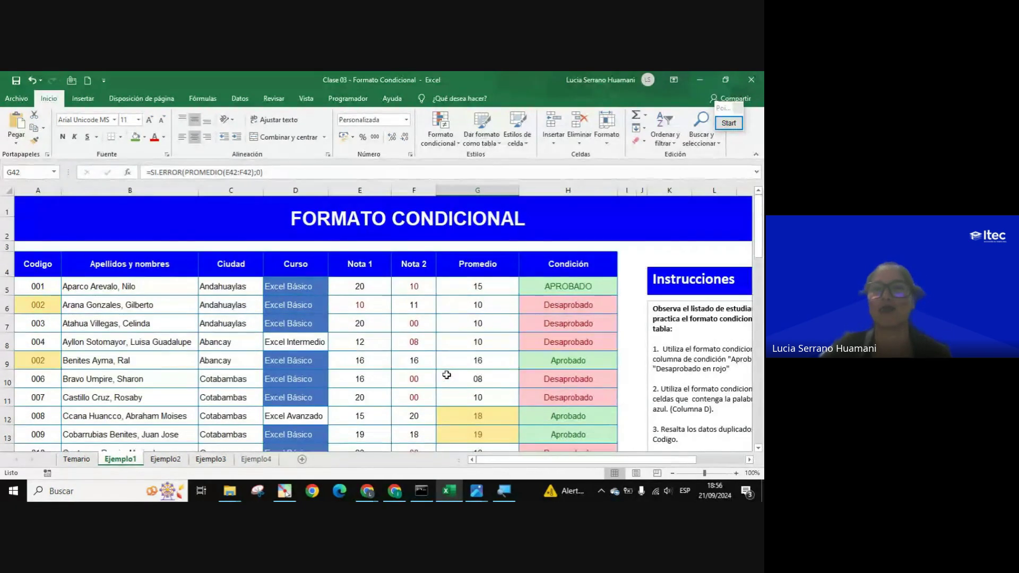
scroll(447, 376, "down", 1)
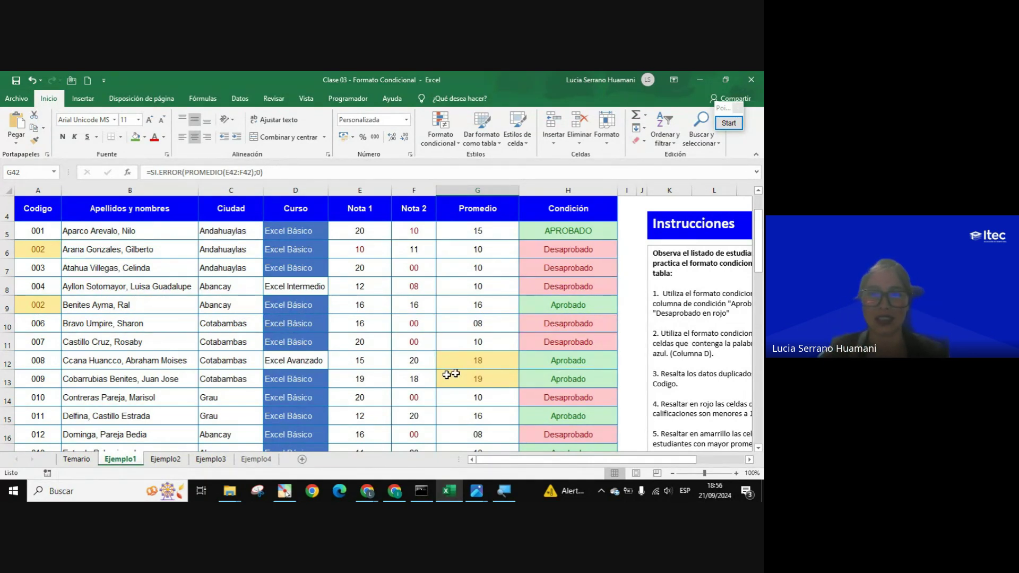
- Undo the accidental move of the averages into column F, keeping cell G9 selected
mouse_move(529, 257)
left_mouse_down()
mouse_move(515, 321)
mouse_move(477, 379)
left_mouse_up()
left_click_drag(518, 342, 436, 380)
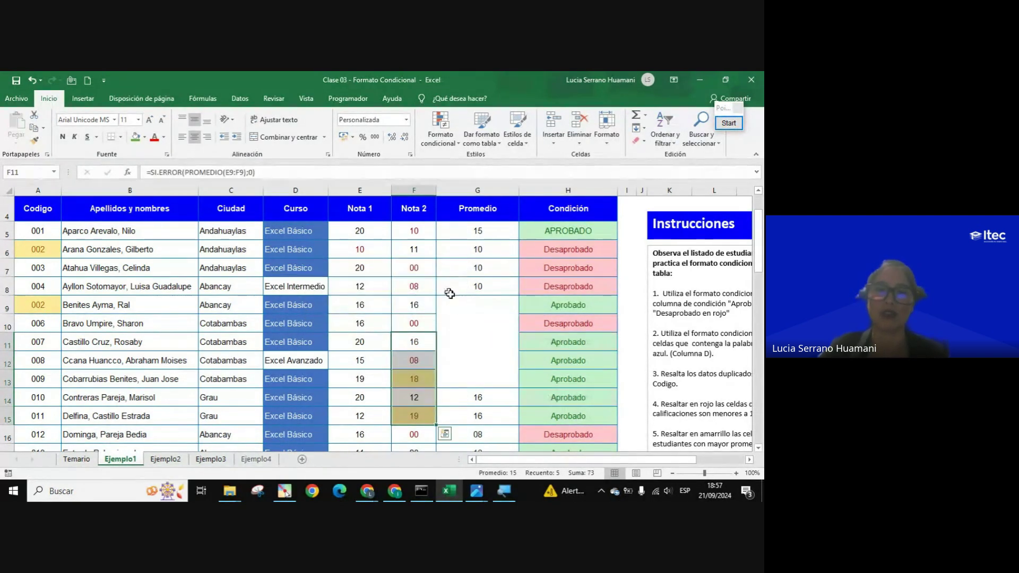
key("ctrl+z")
left_click(467, 303)
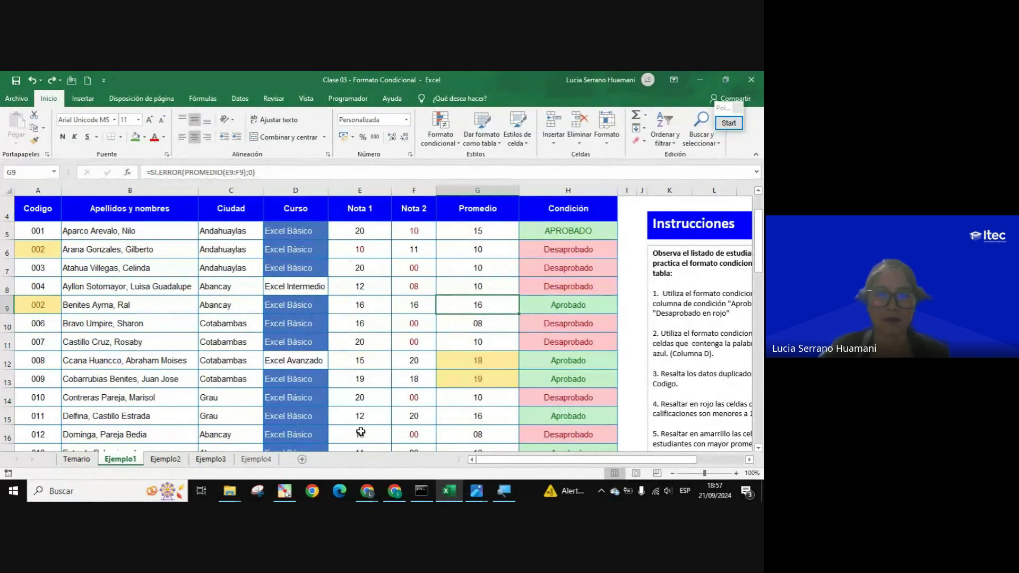
- Glance at the video call, return to Excel, and bring up the Ejemplo2 sheet
mouse_move(367, 492)
left_click(451, 448)
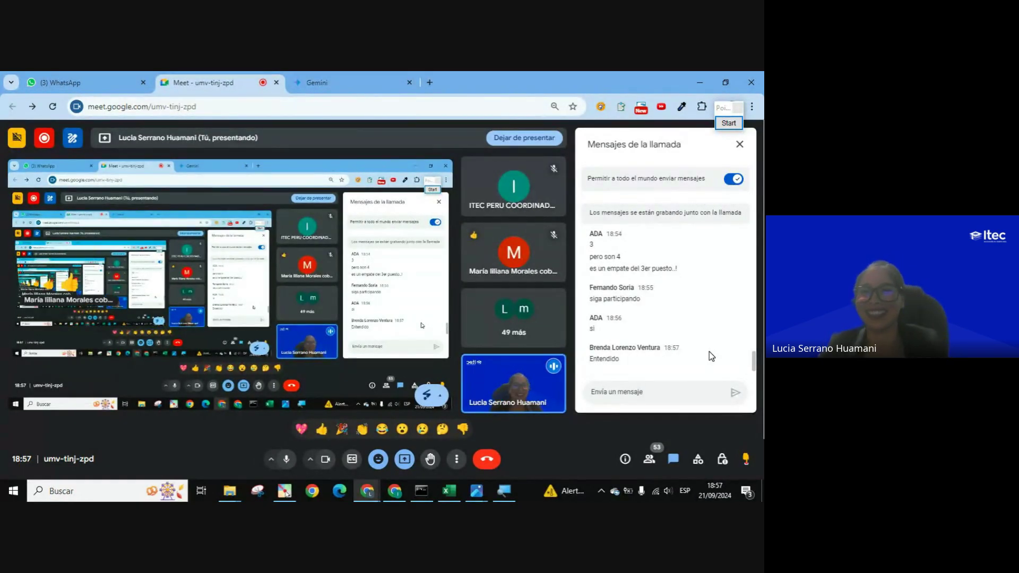
key("alt+Tab")
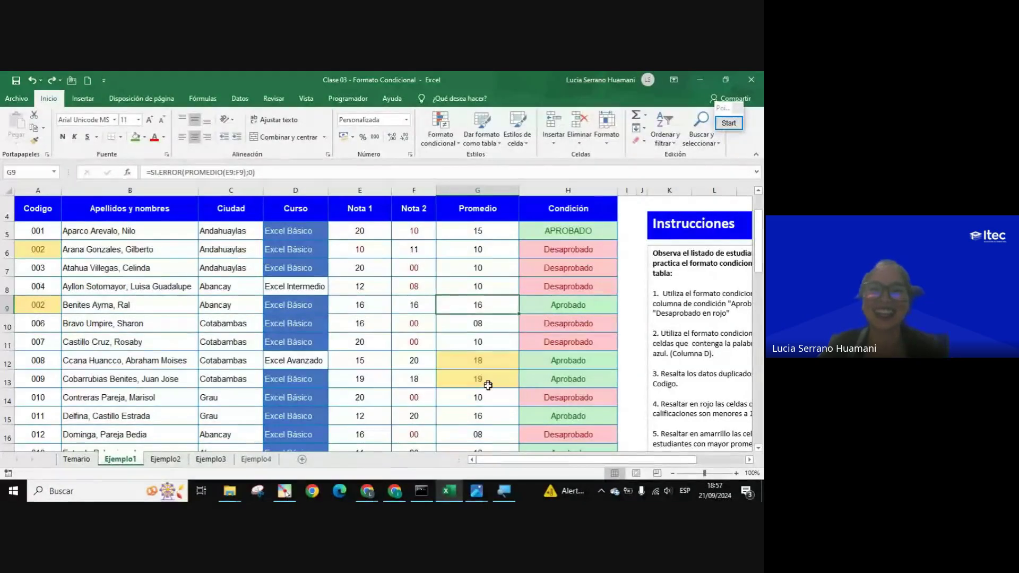
left_click(477, 361)
left_click(478, 341)
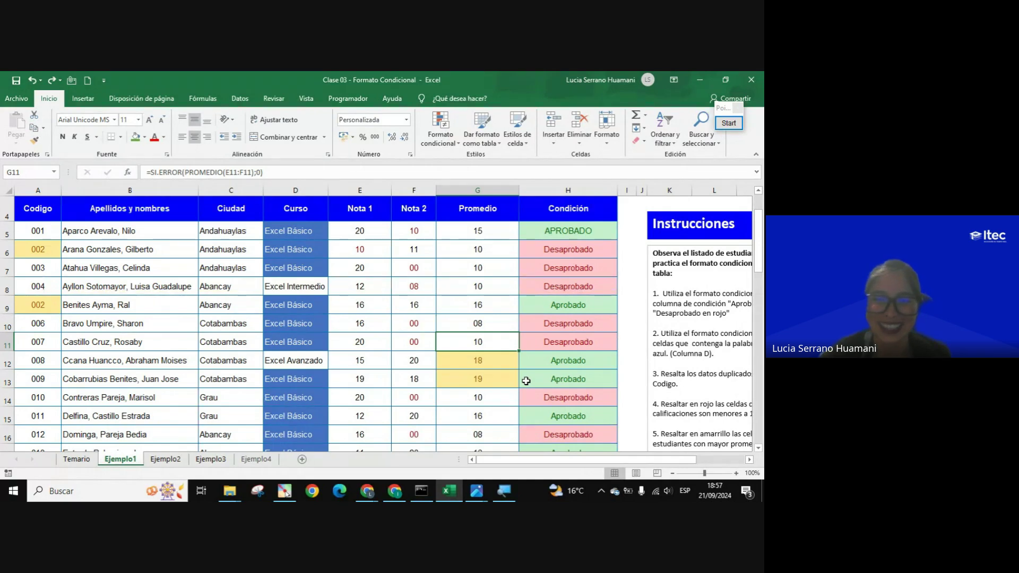
left_click(166, 460)
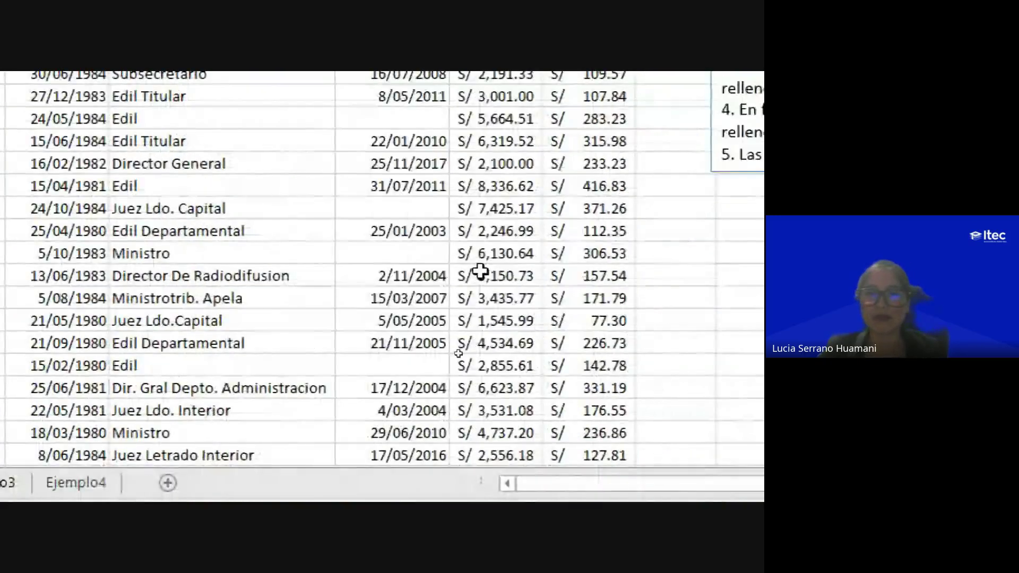
scroll(377, 205, "up", 3)
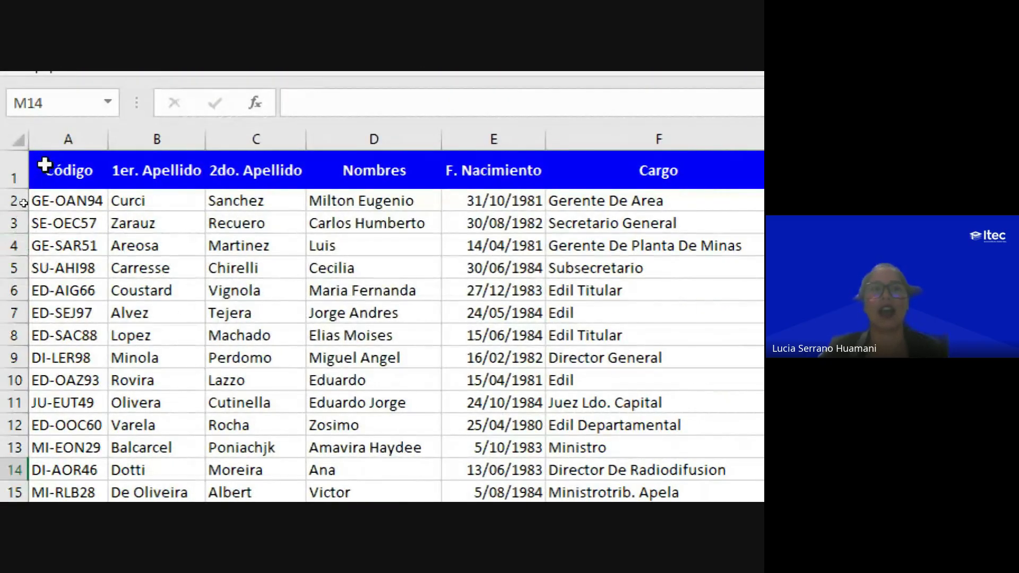
left_click_drag(43, 170, 69, 406)
left_click_drag(162, 170, 160, 402)
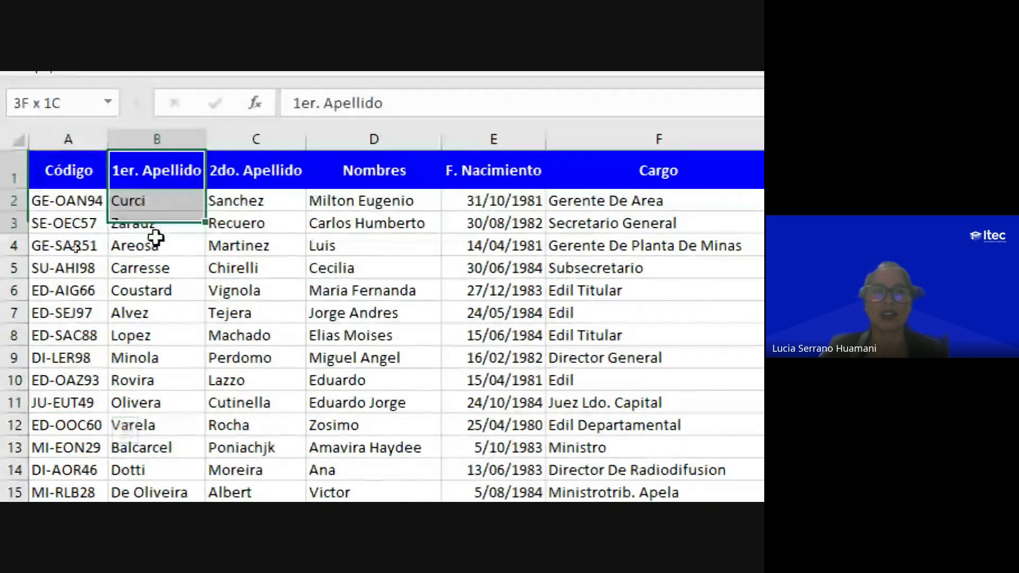
left_click_drag(235, 171, 238, 358)
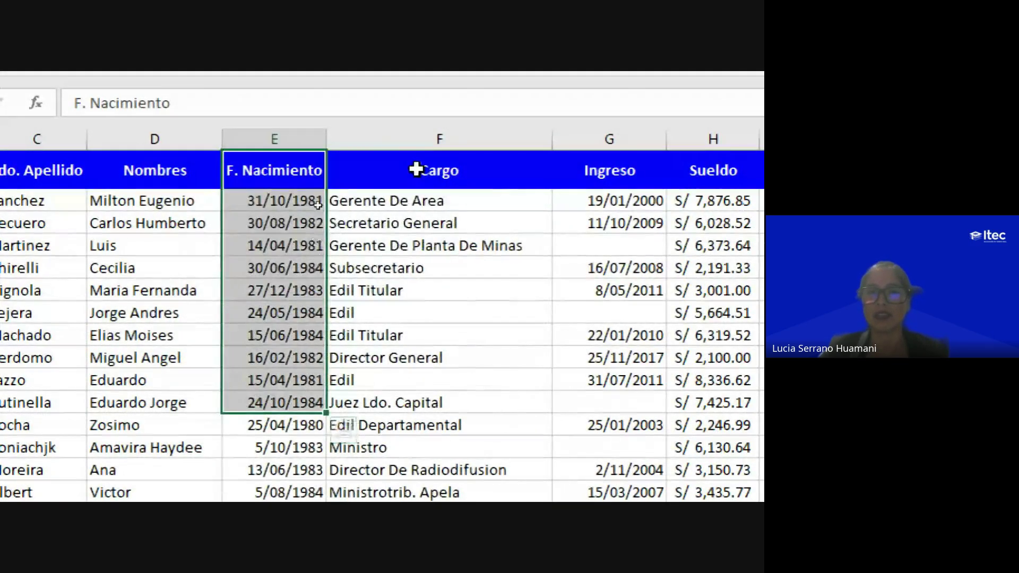
left_click_drag(417, 170, 421, 405)
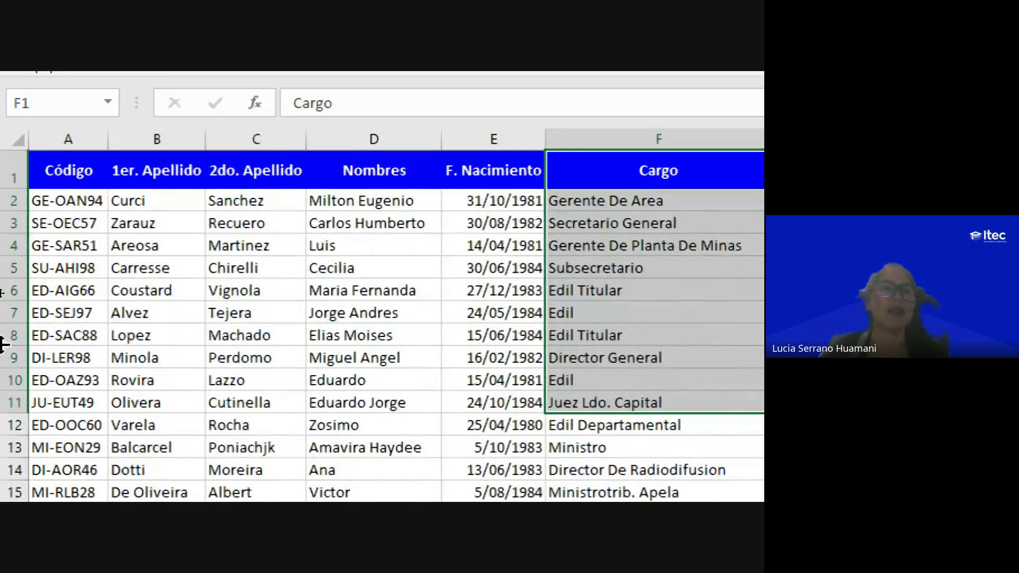
left_click(149, 314)
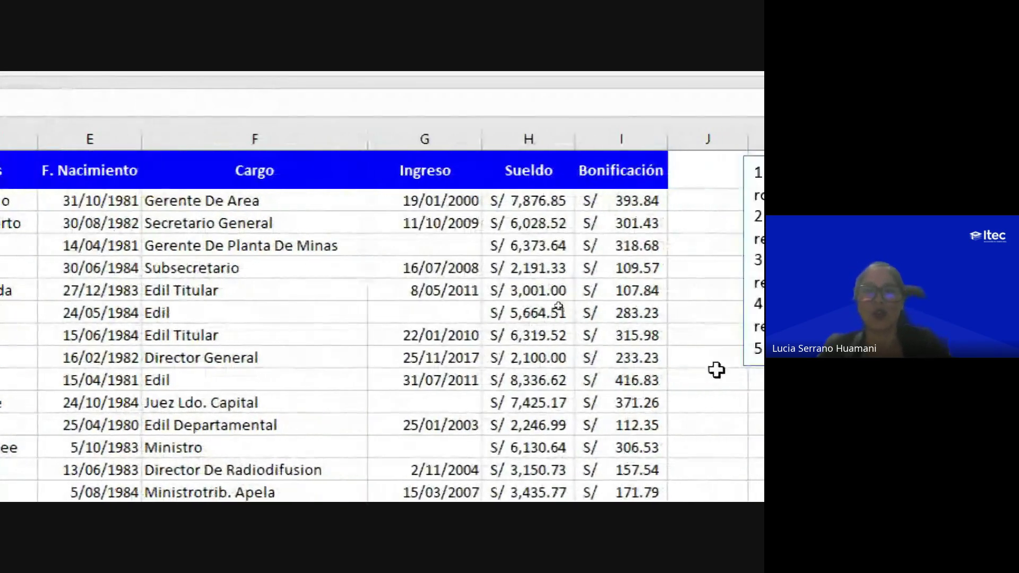
left_click_drag(53, 201, 66, 409)
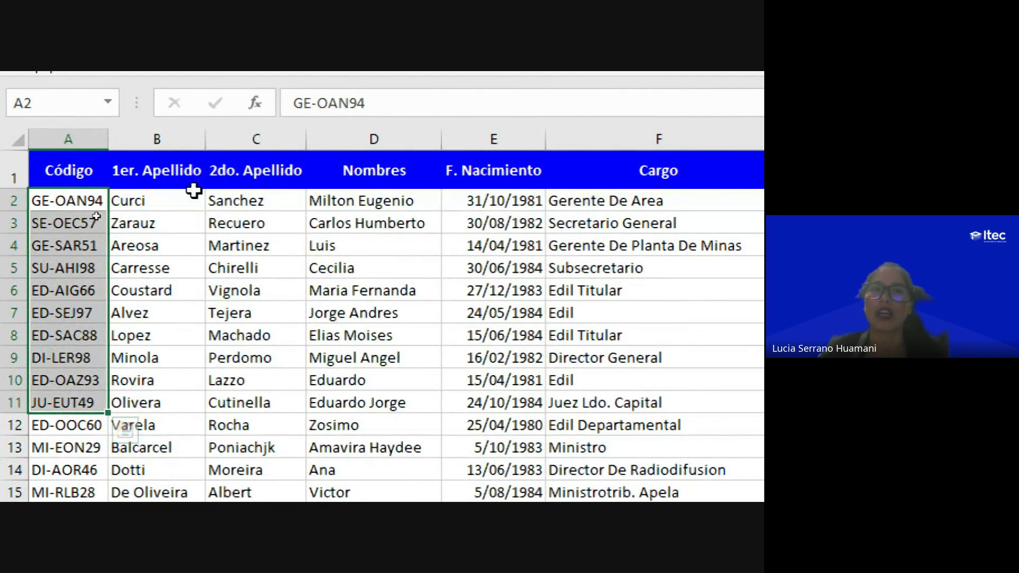
mouse_move(193, 200)
left_mouse_down()
mouse_move(344, 201)
mouse_move(414, 368)
left_mouse_up()
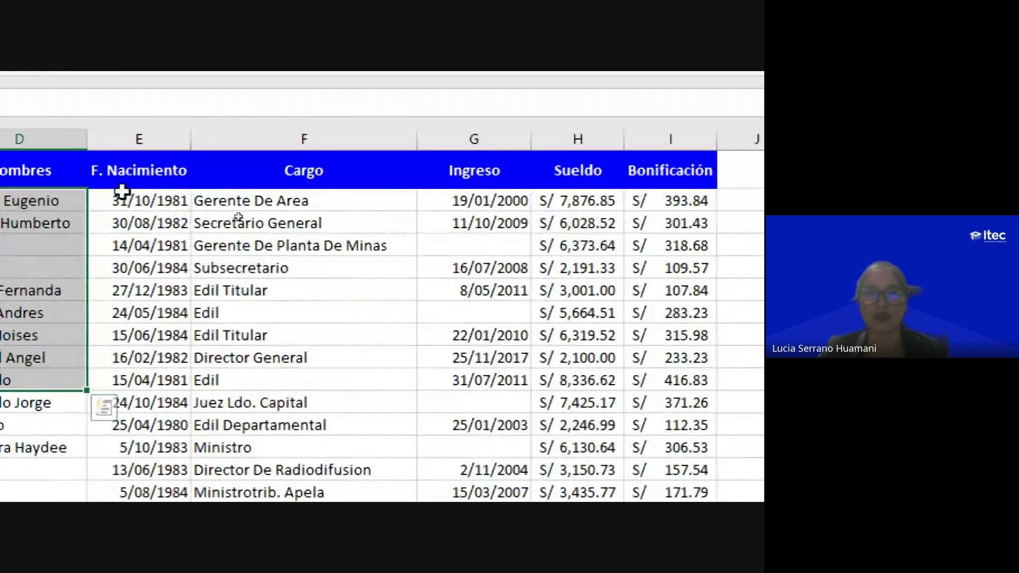
left_click_drag(118, 203, 145, 291)
left_click_drag(289, 222, 303, 444)
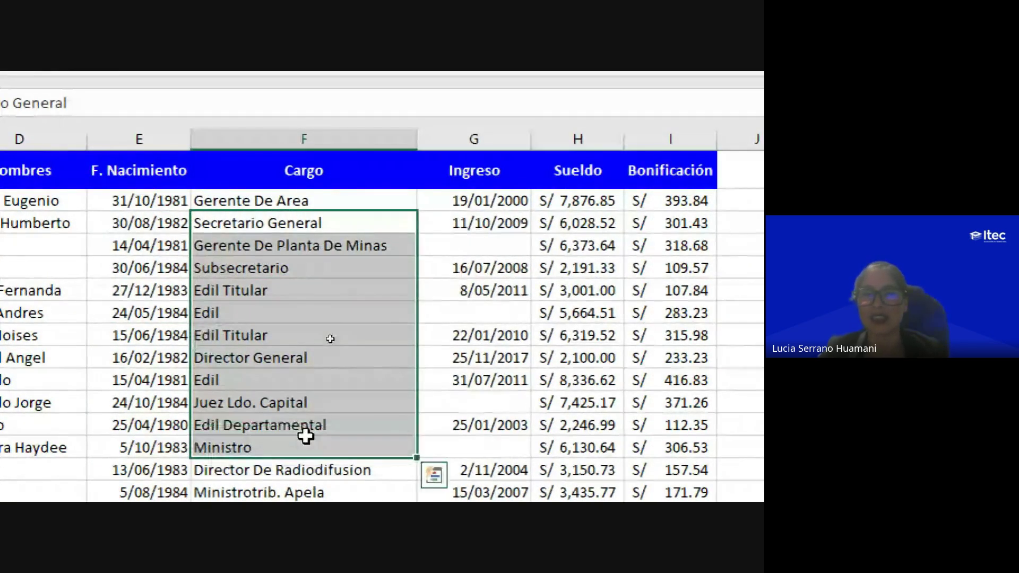
left_click_drag(455, 200, 444, 470)
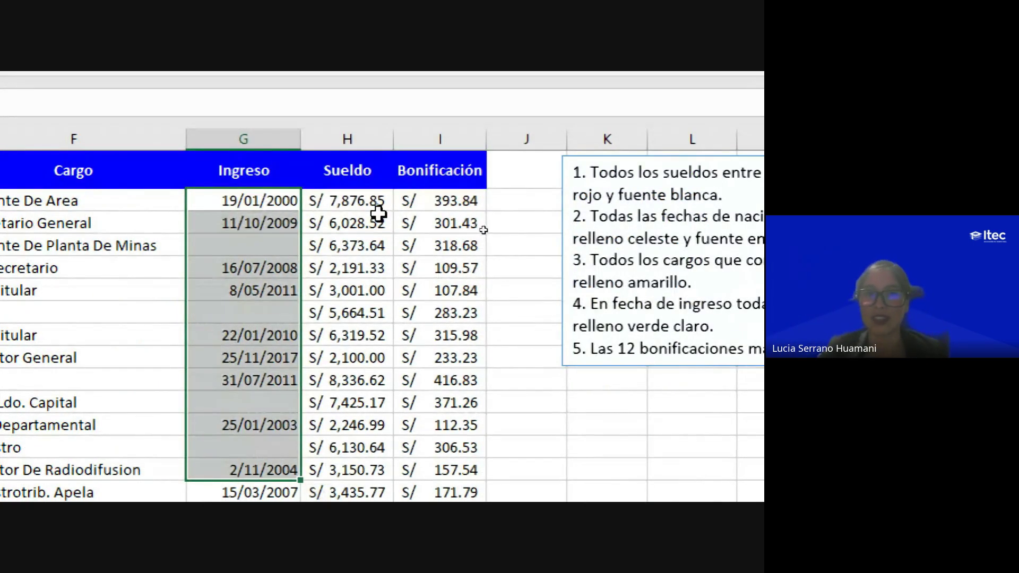
left_click_drag(376, 204, 372, 402)
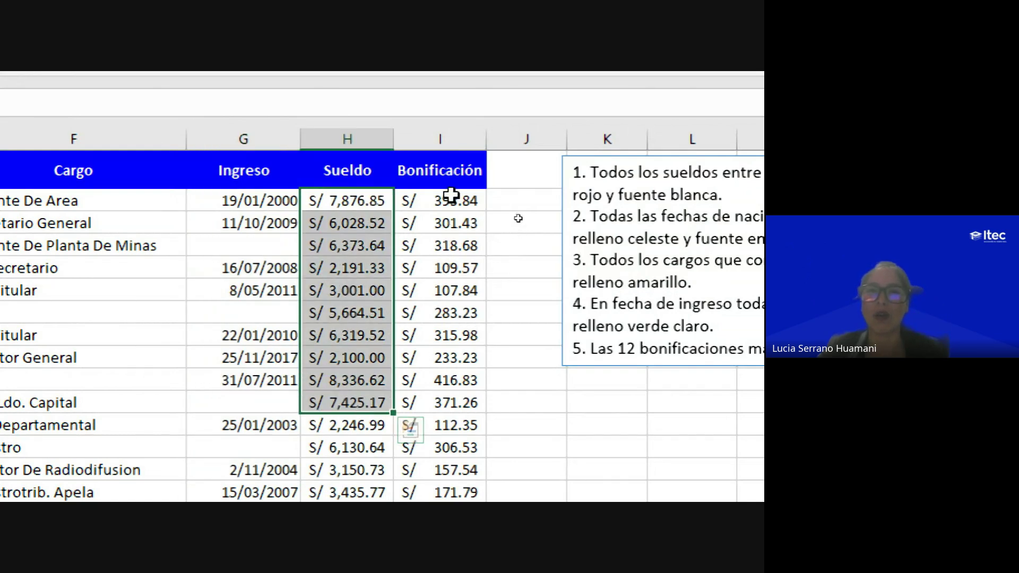
left_click_drag(451, 195, 441, 454)
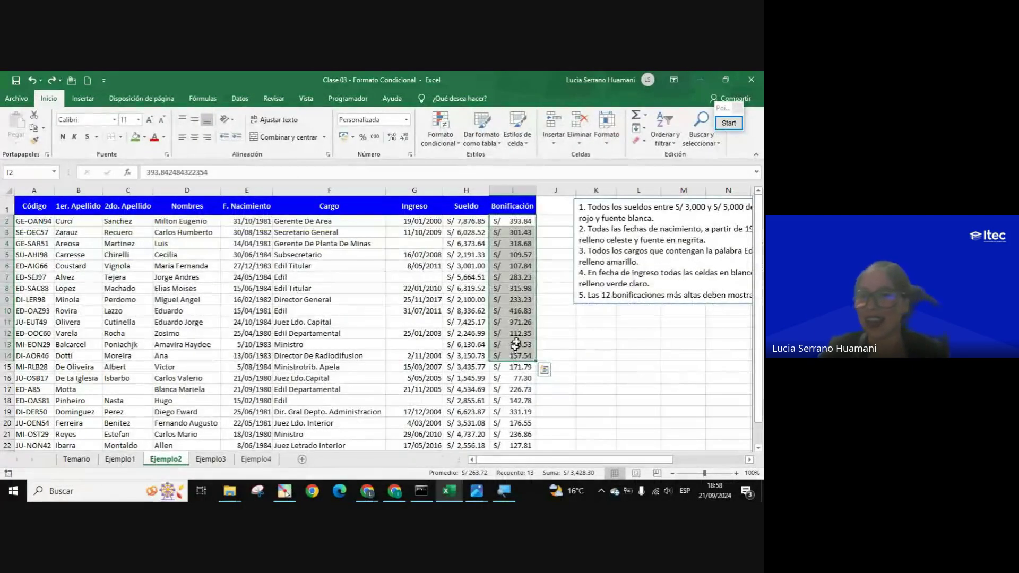
left_click(501, 281)
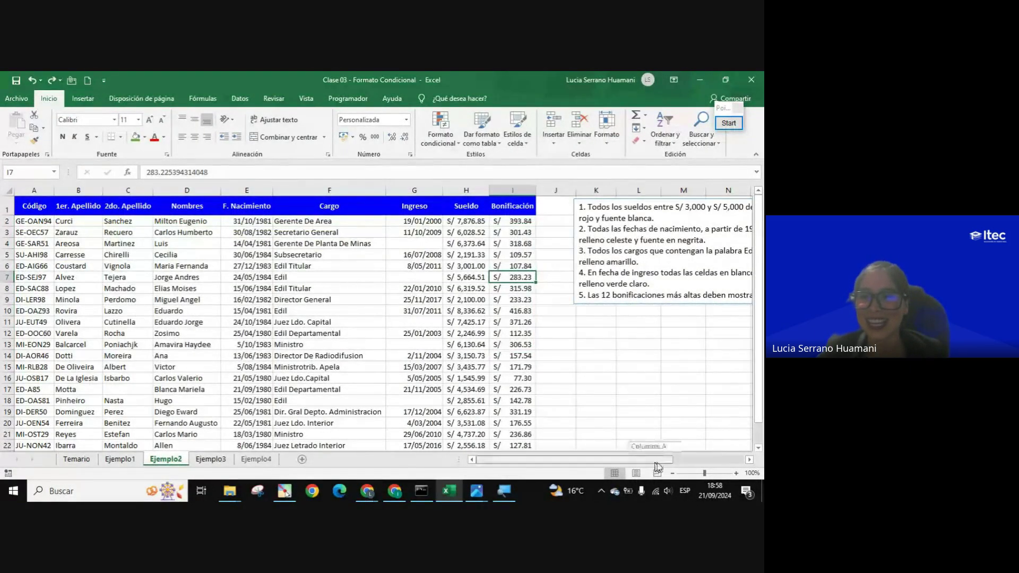
left_click_drag(653, 460, 710, 459)
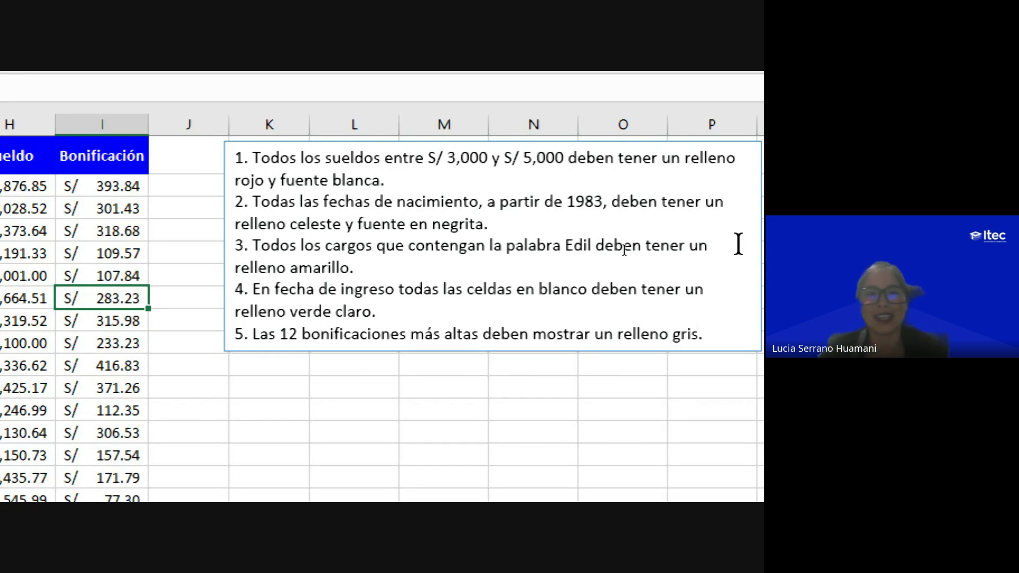
mouse_move(394, 181)
left_mouse_down()
mouse_move(252, 175)
mouse_move(235, 155)
left_mouse_up()
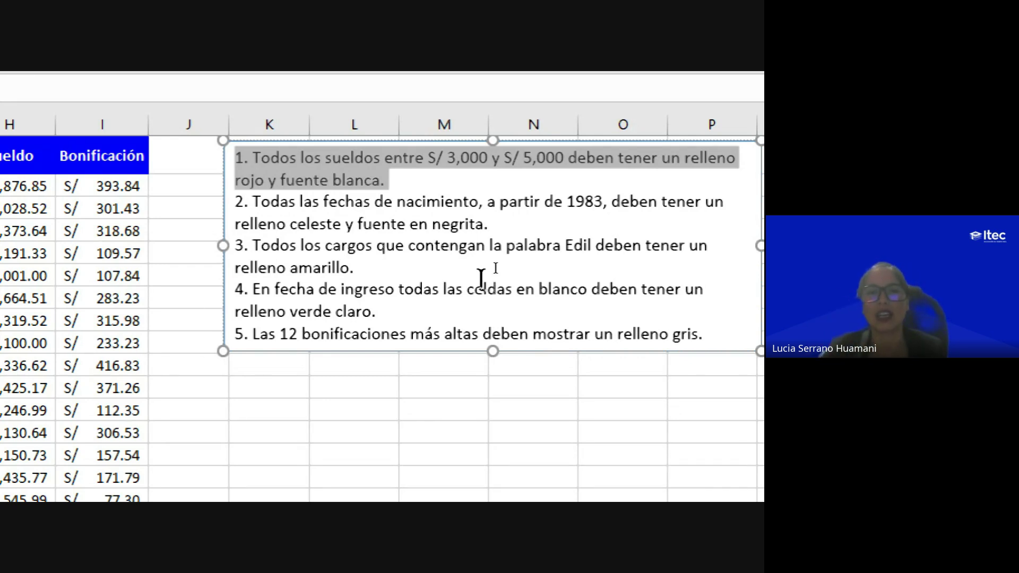
mouse_move(378, 310)
left_mouse_down()
mouse_move(307, 286)
mouse_move(228, 287)
left_mouse_up()
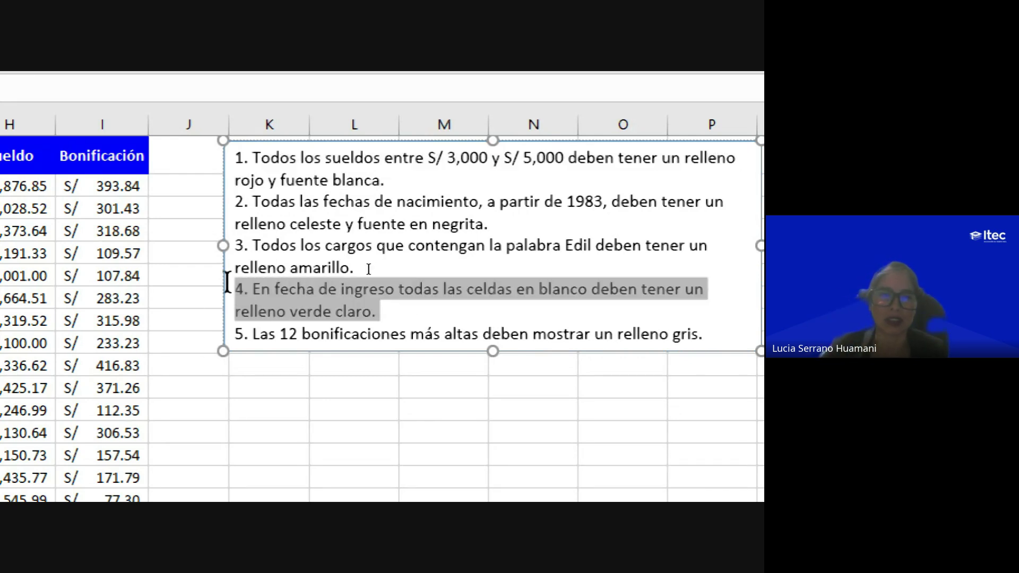
left_click(386, 310)
left_click(384, 180)
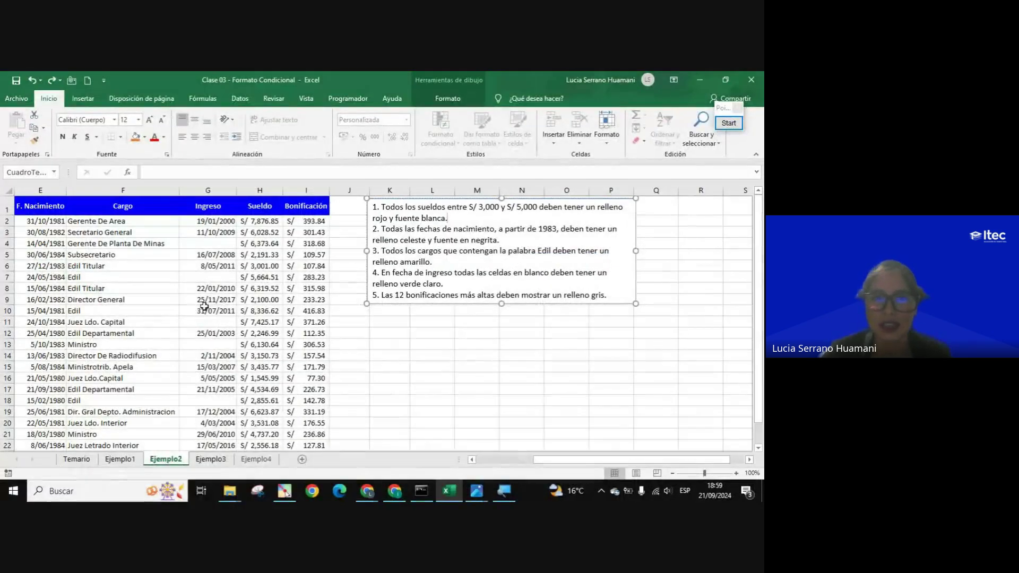
left_click(260, 288)
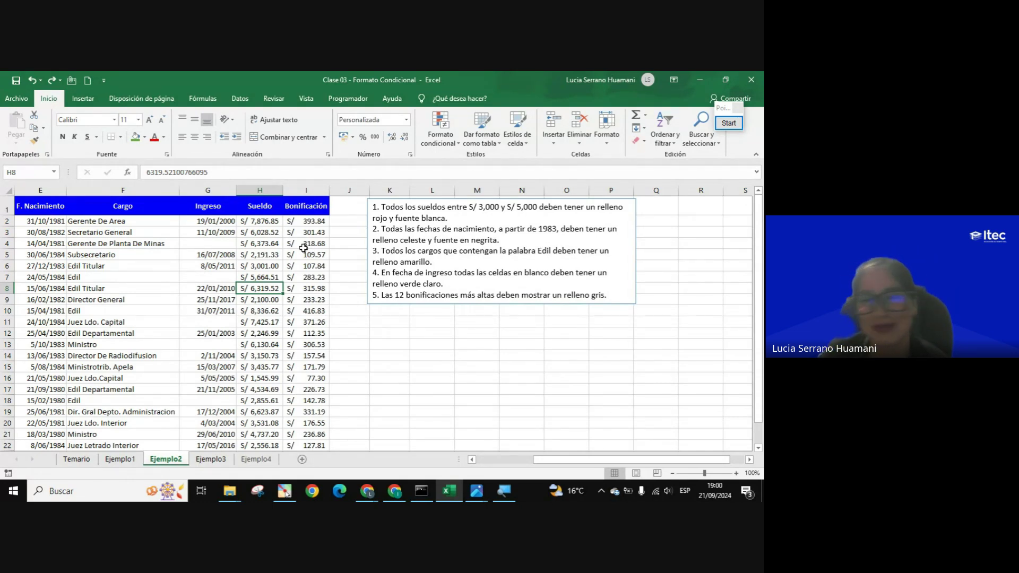
- Select the Sueldo values H2:H23 and start a Between highlight rule from 3000 to 5000
key("Up")
key("Up")
key("Up")
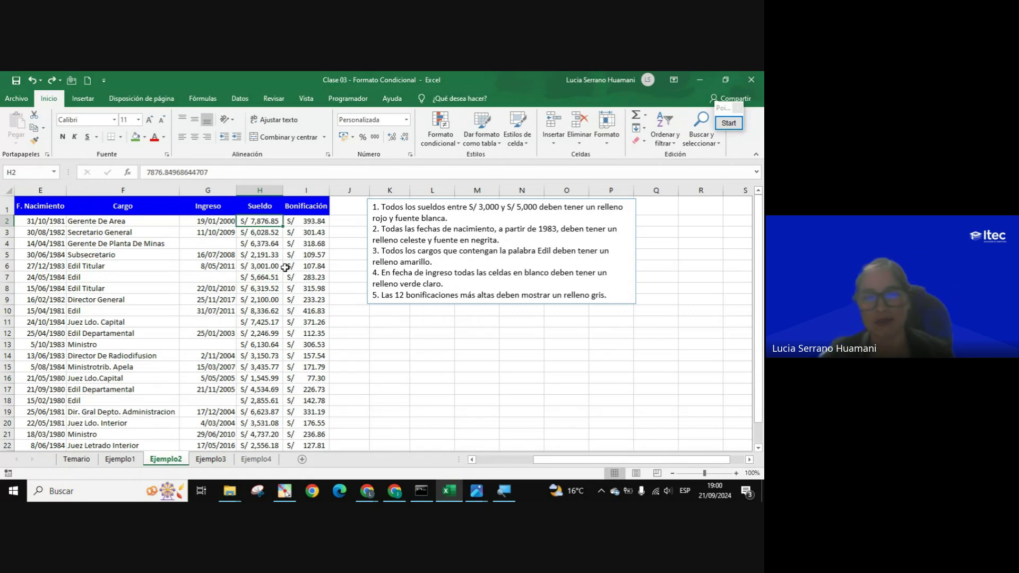
key("ctrl+shift+Down")
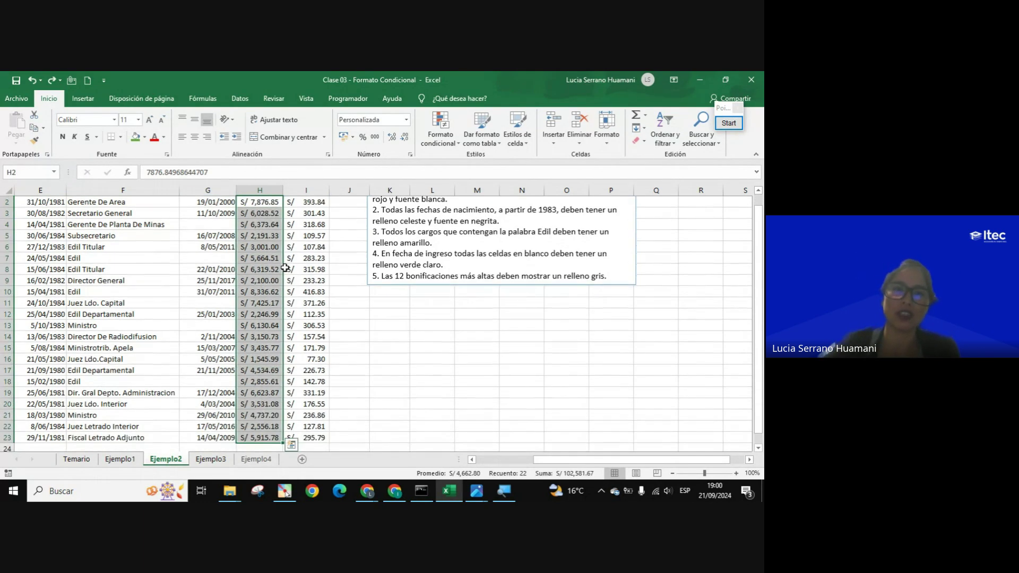
scroll(261, 293, "up", 1)
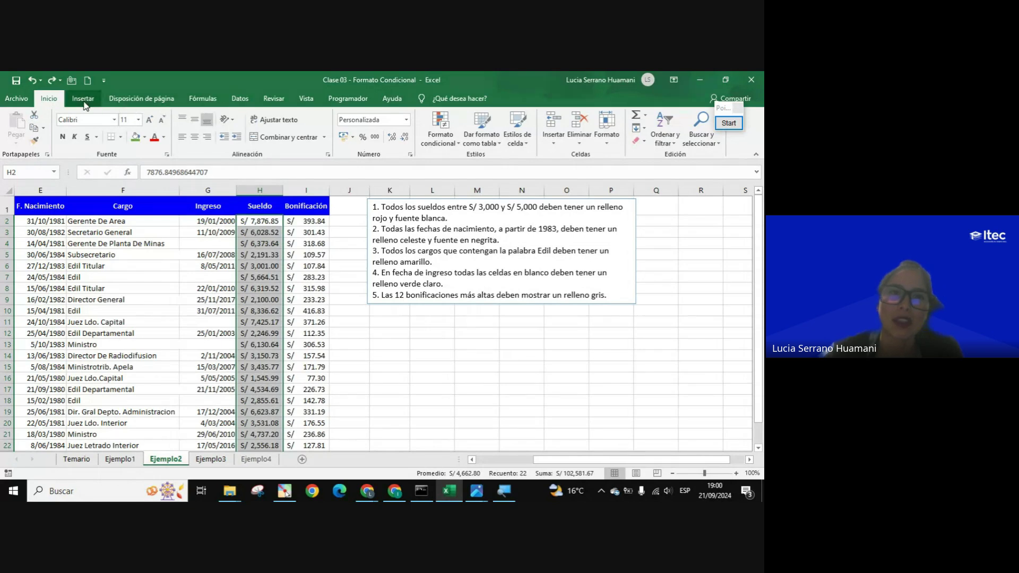
left_click(438, 137)
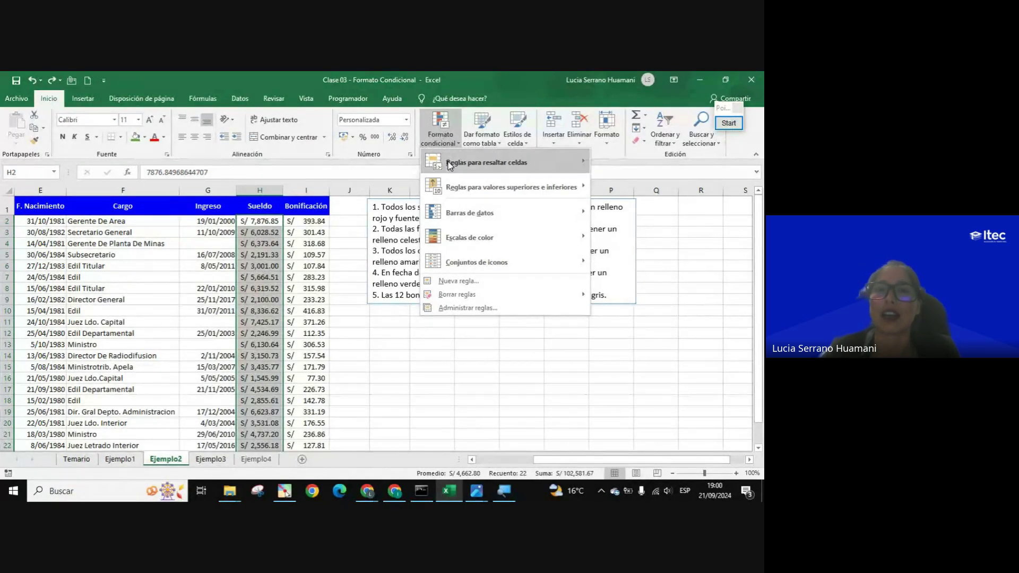
mouse_move(382, 113)
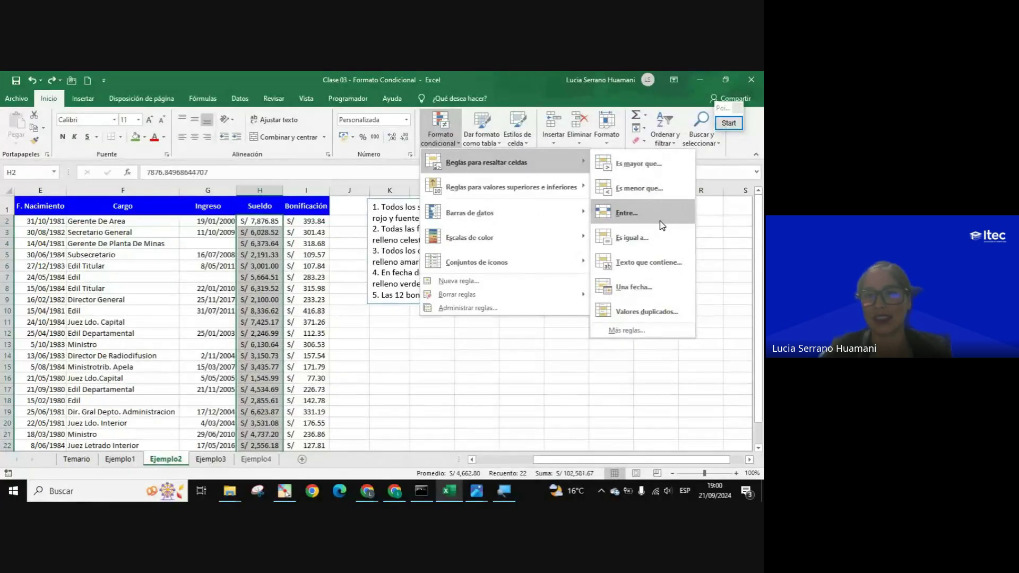
left_click(662, 226)
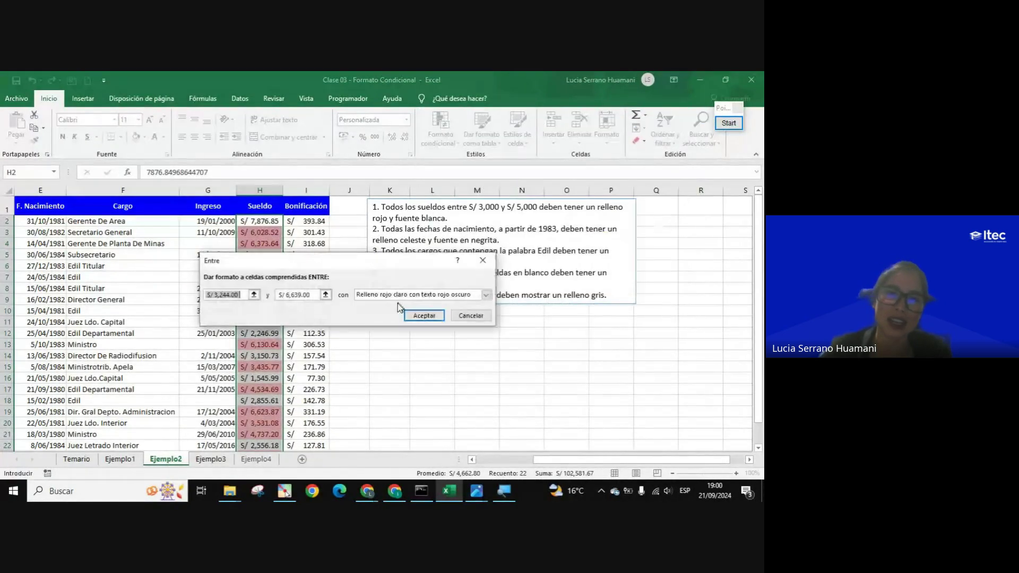
left_click_drag(360, 266, 465, 274)
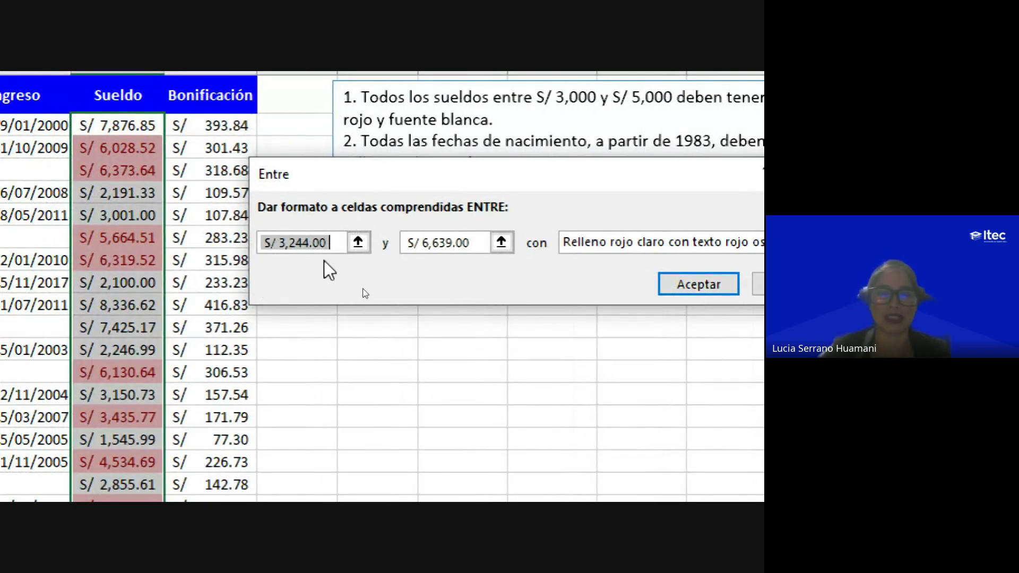
type("30")
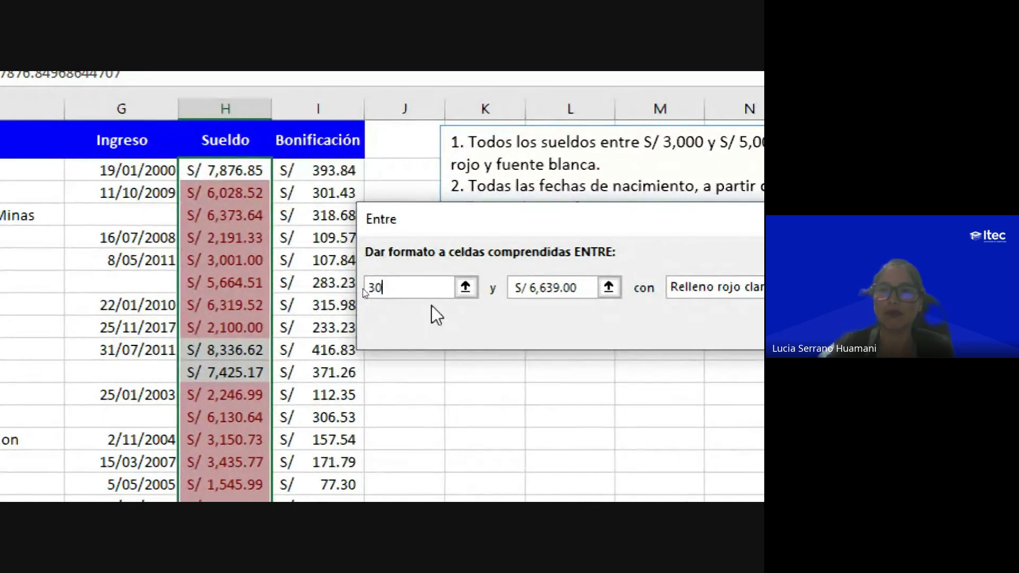
type("00")
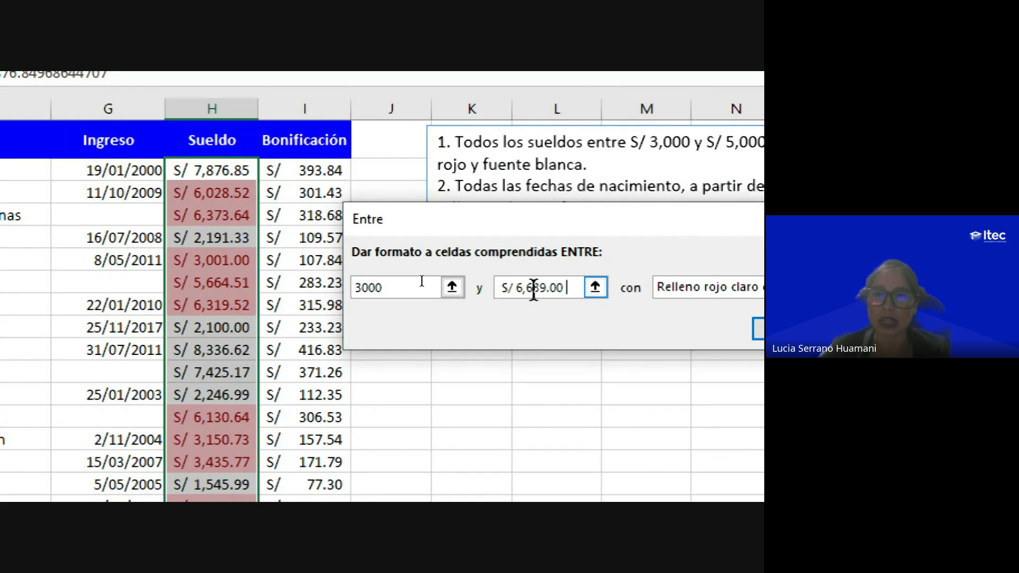
left_click_drag(567, 287, 499, 288)
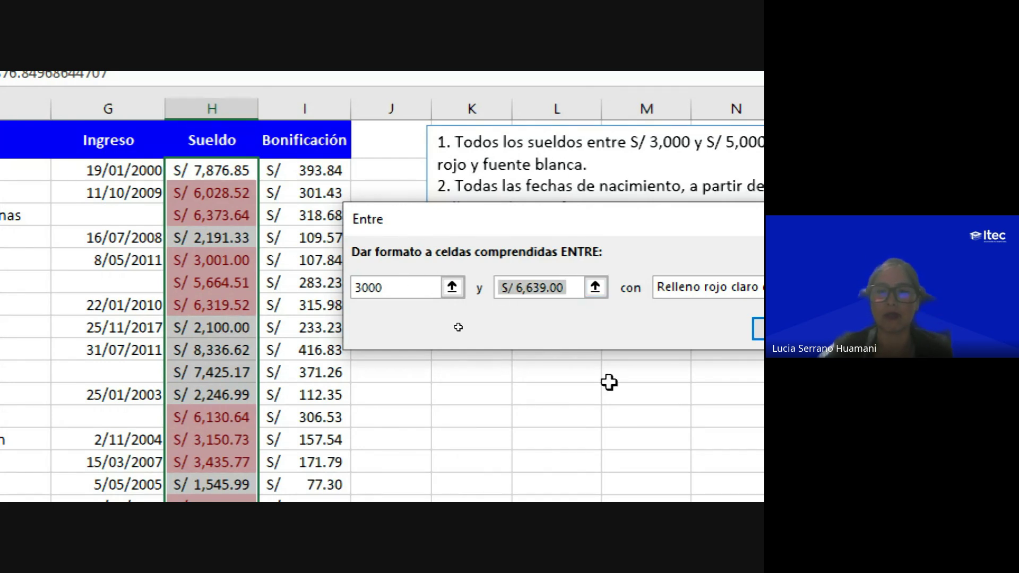
type("5000")
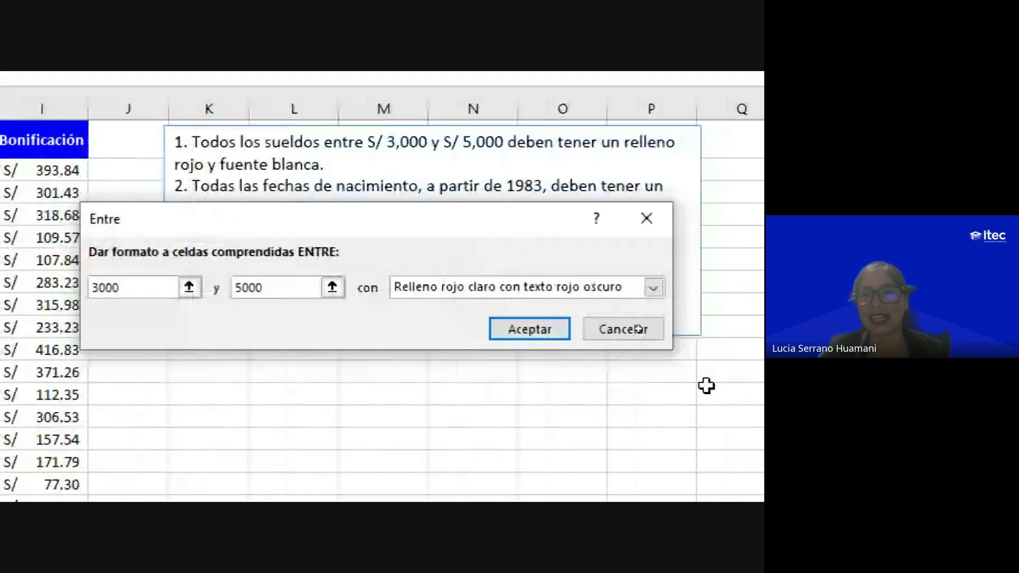
- Define a custom highlight format with a chosen font colour and red fill
left_click(658, 290)
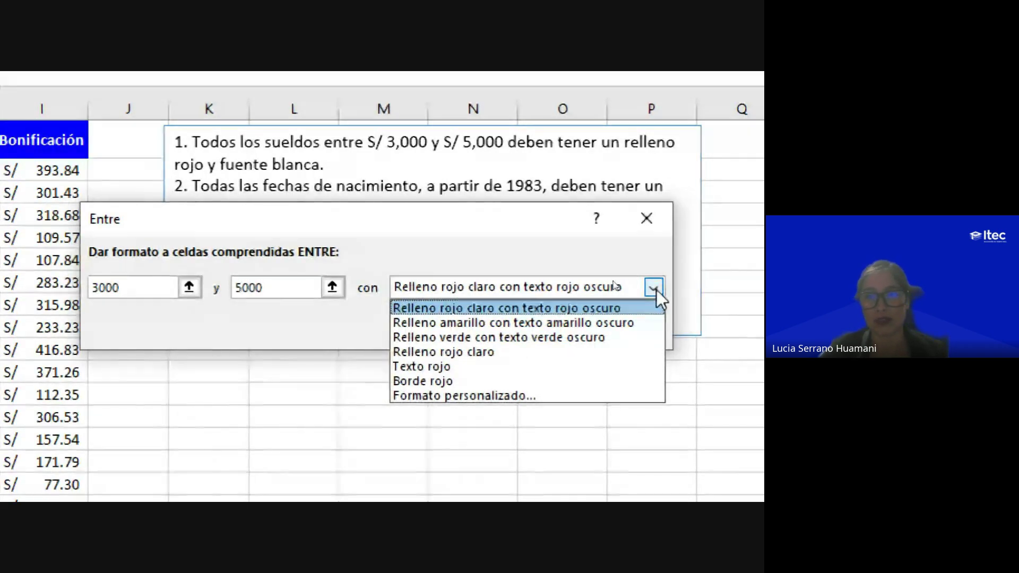
left_click(507, 396)
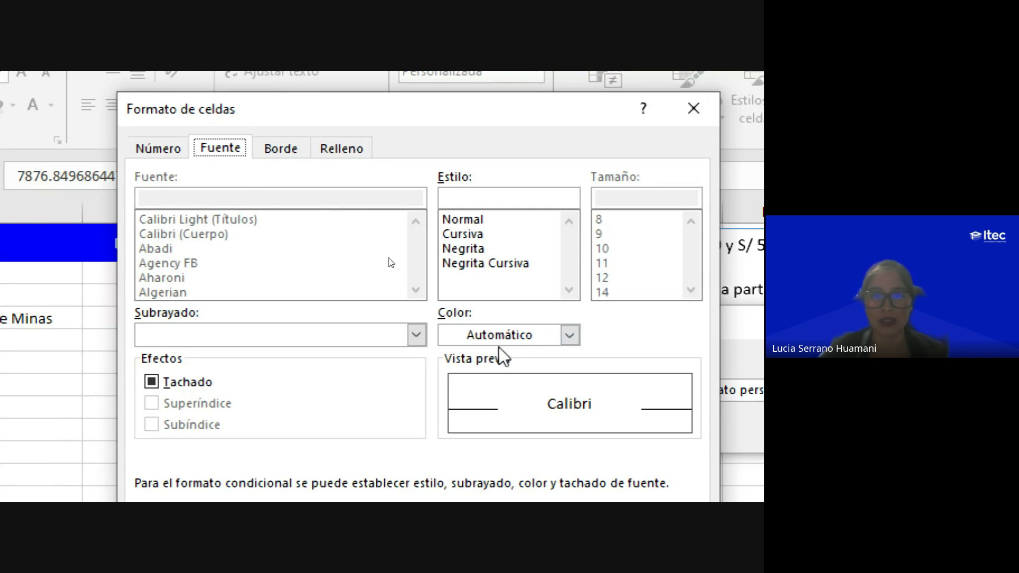
left_click(569, 335)
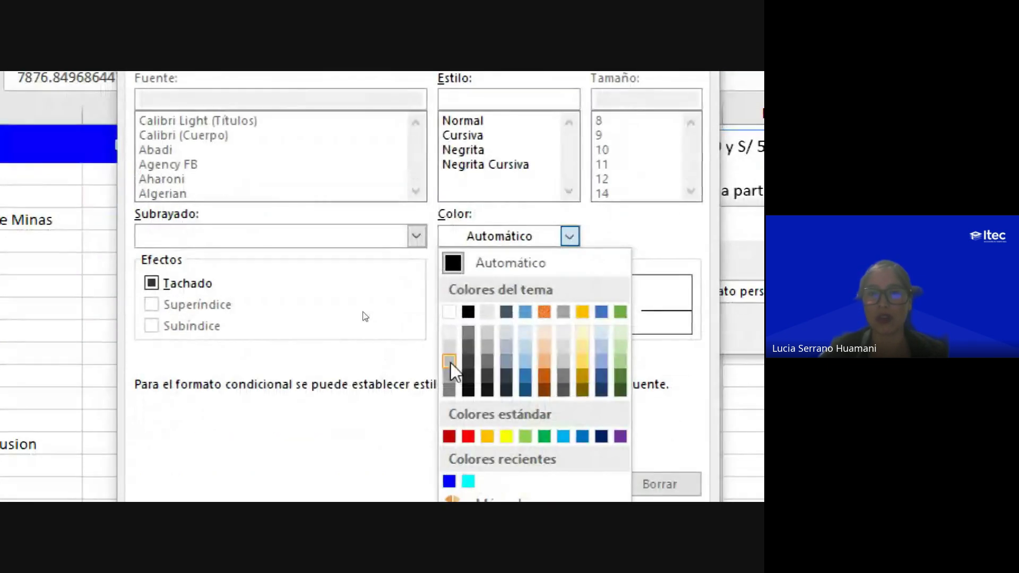
left_click(449, 410)
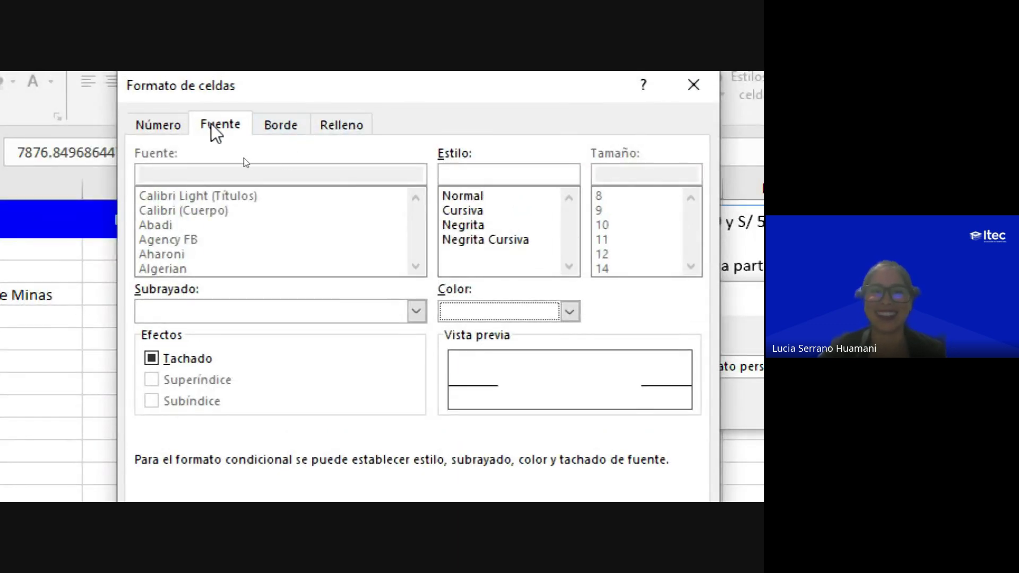
left_click(324, 132)
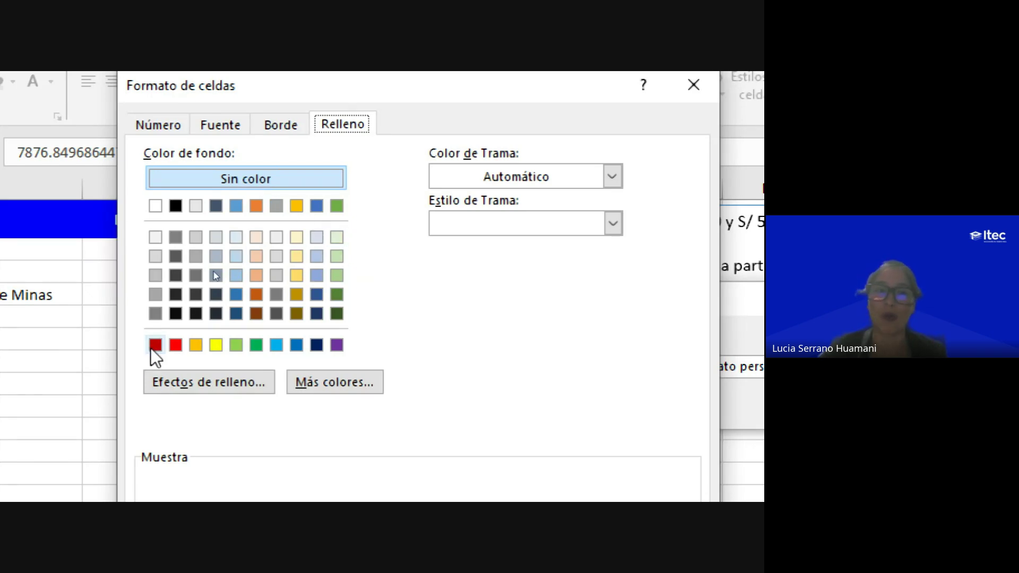
left_click(180, 345)
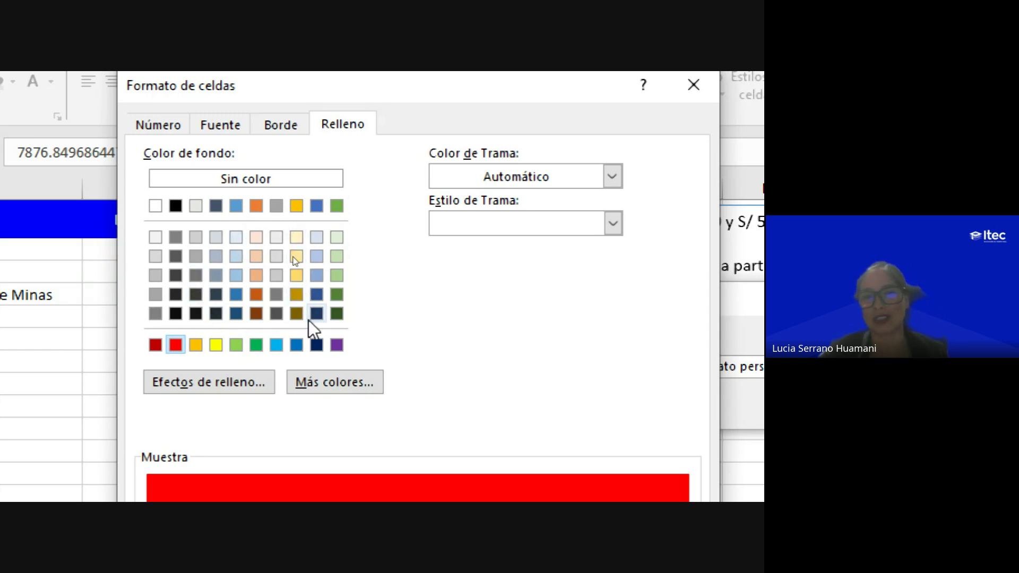
- Confirm red in the extended colour picker and apply the 3000–5000 rule
left_click(339, 388)
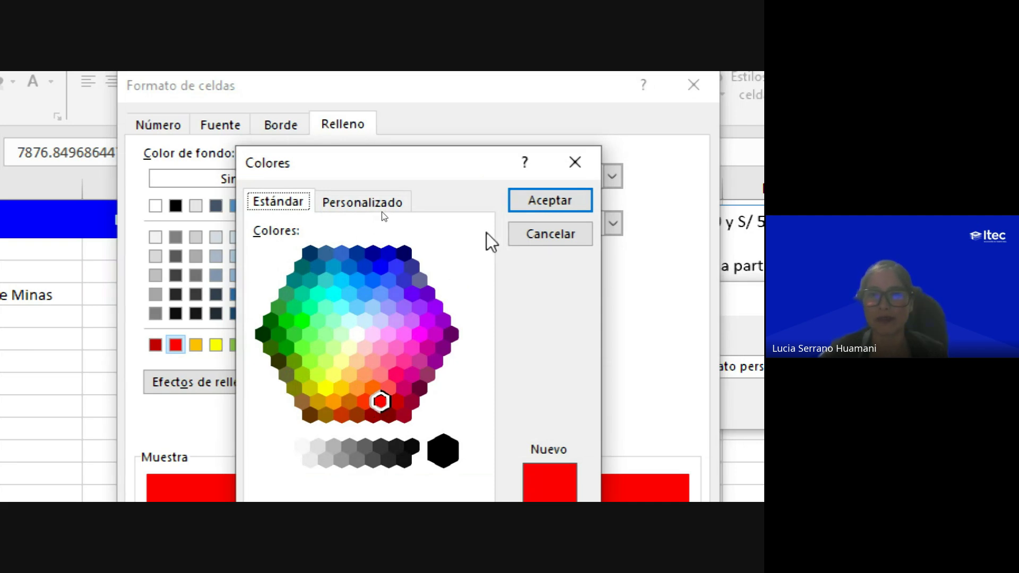
left_click(575, 162)
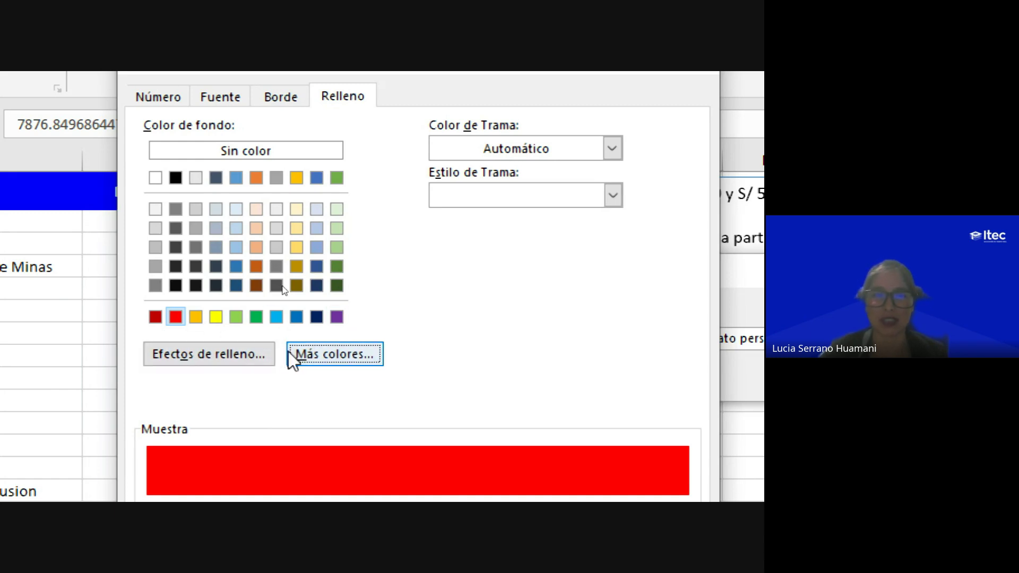
left_click(302, 353)
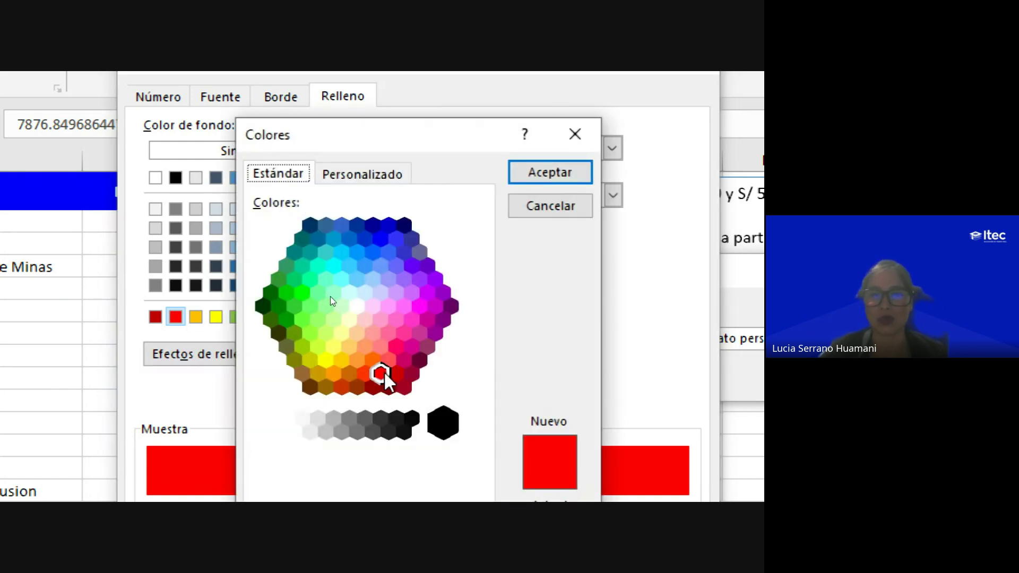
left_click(521, 180)
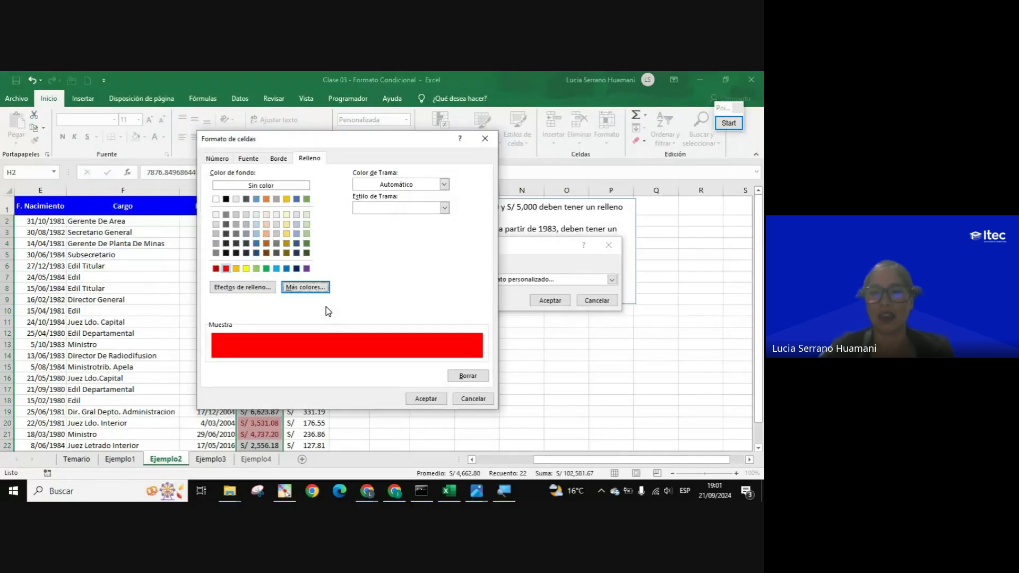
left_click(257, 160)
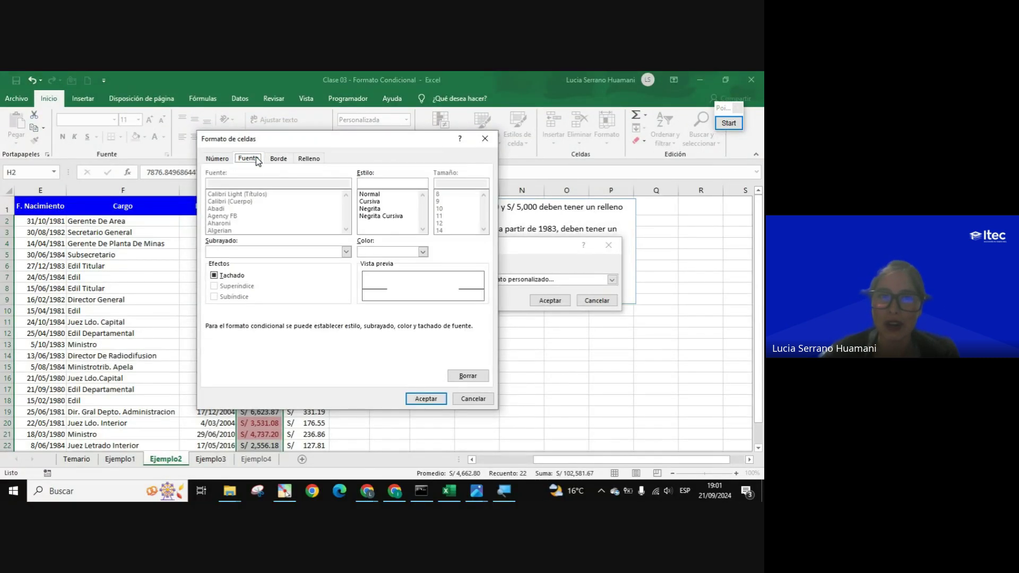
left_click(424, 253)
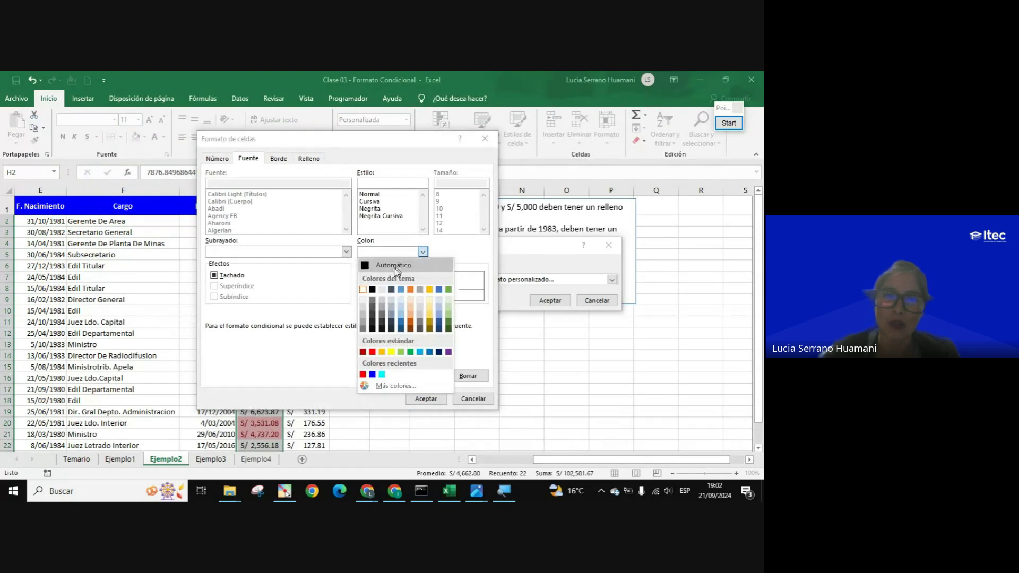
left_click(366, 292)
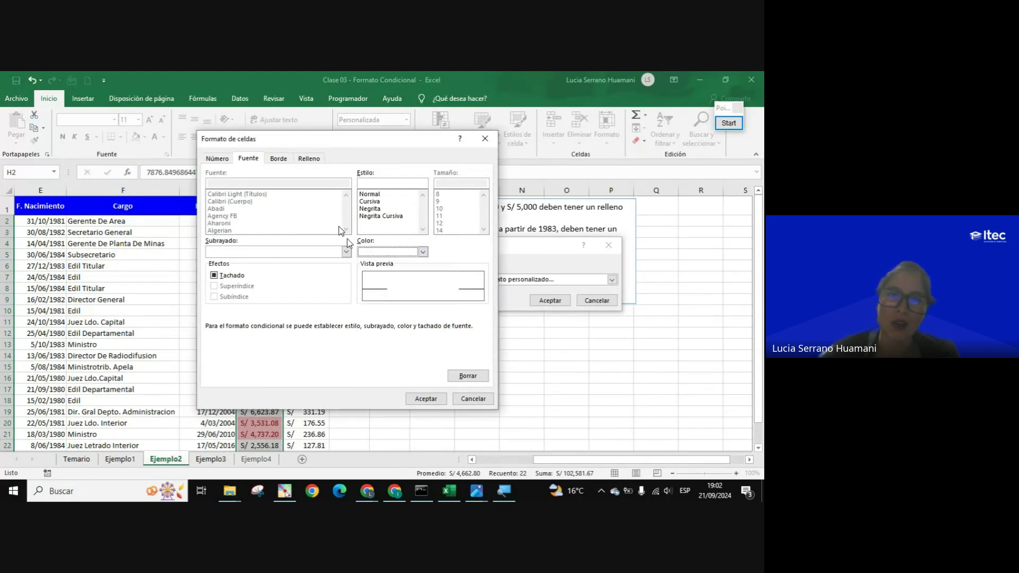
left_click(317, 159)
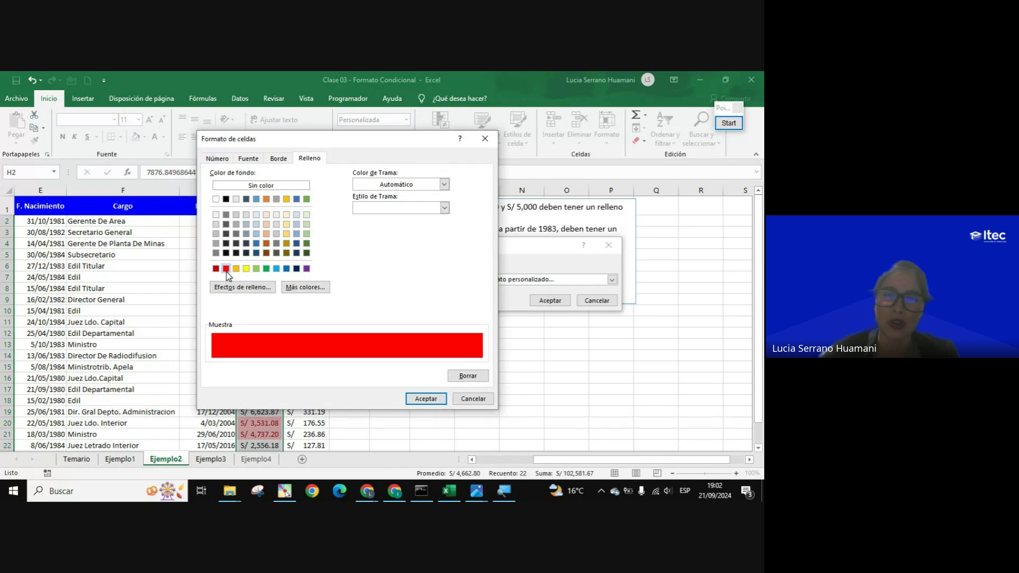
left_click(425, 399)
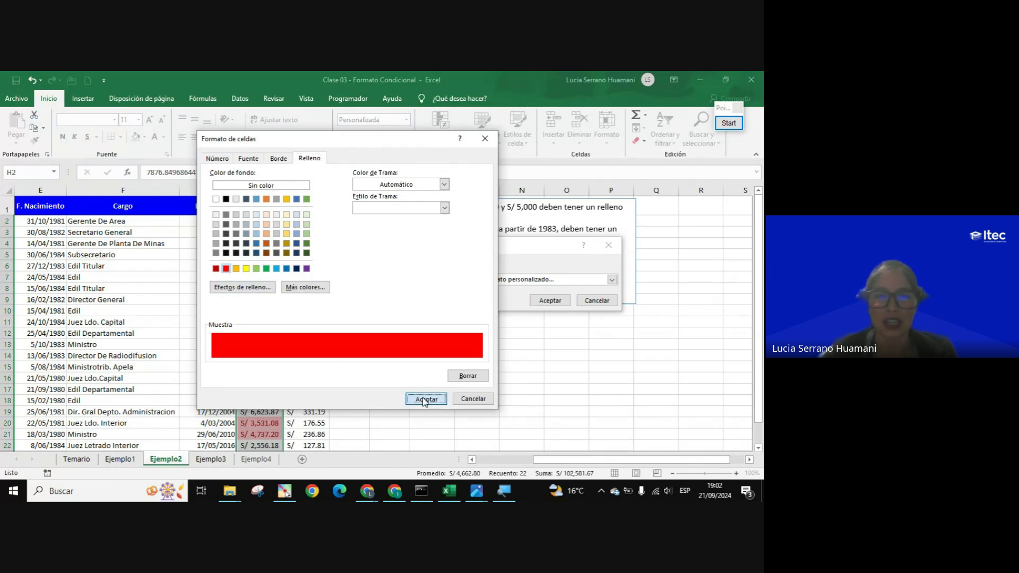
left_click(550, 301)
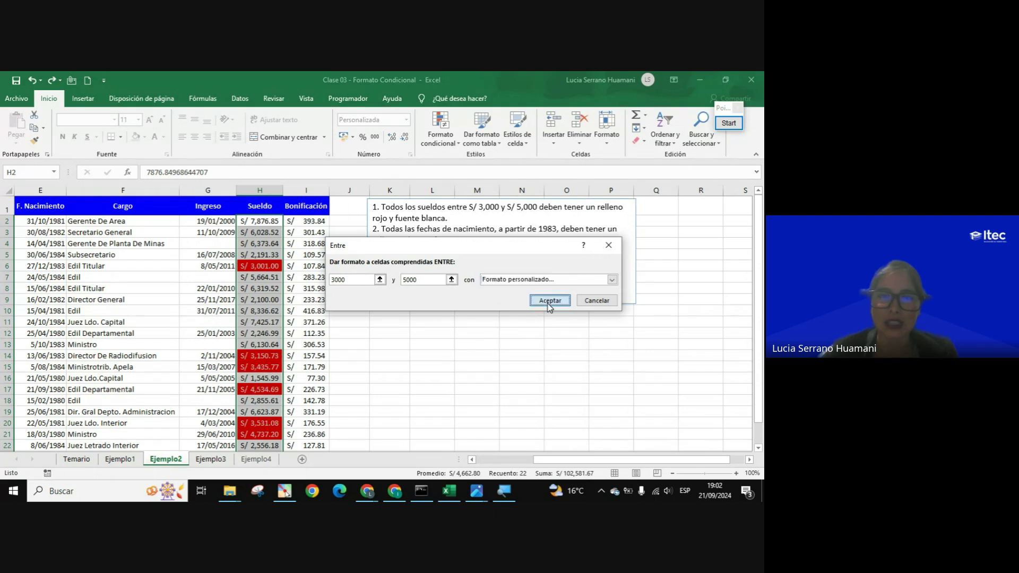
left_click(316, 321)
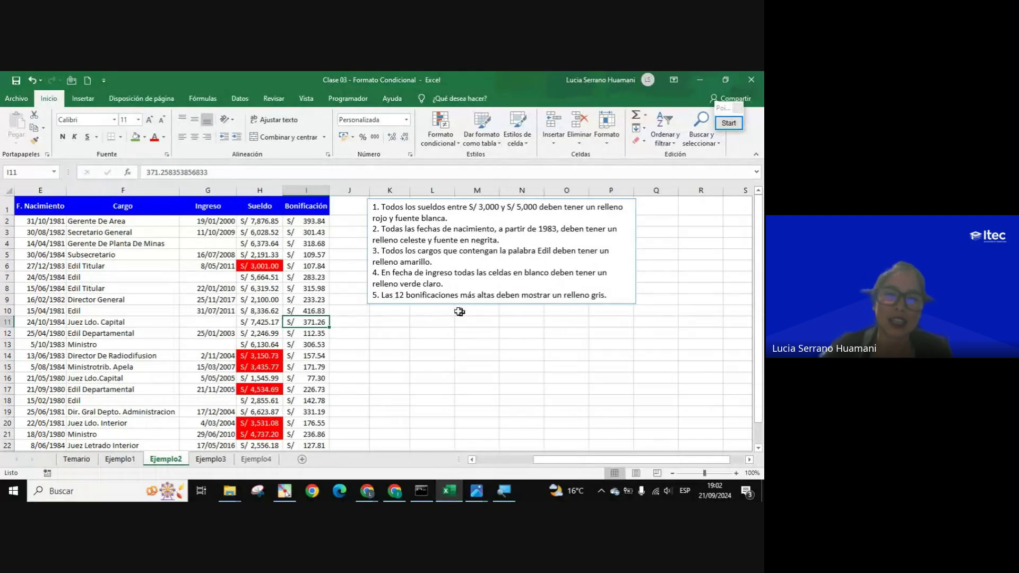
left_click_drag(381, 273, 448, 290)
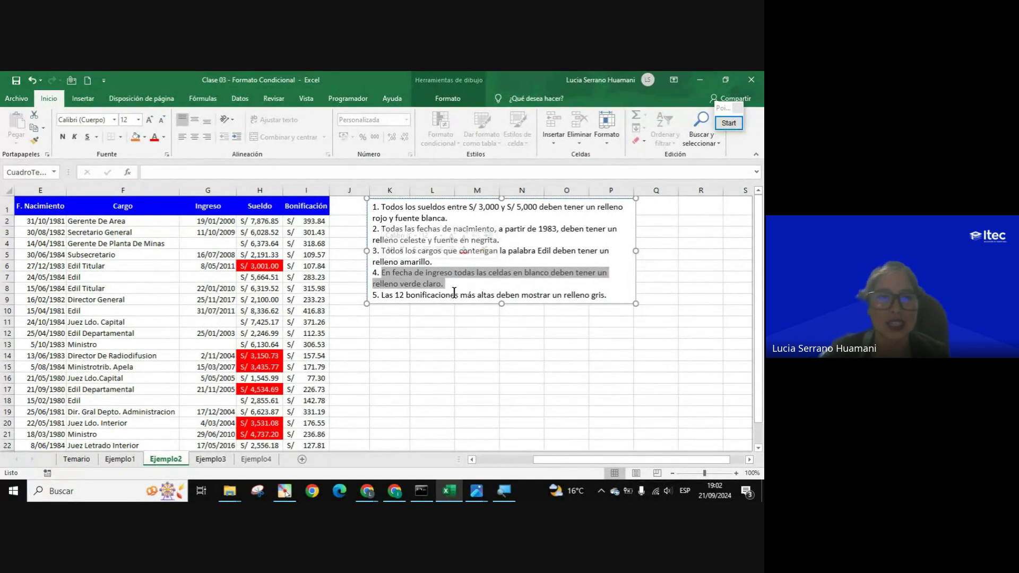
left_click(111, 244)
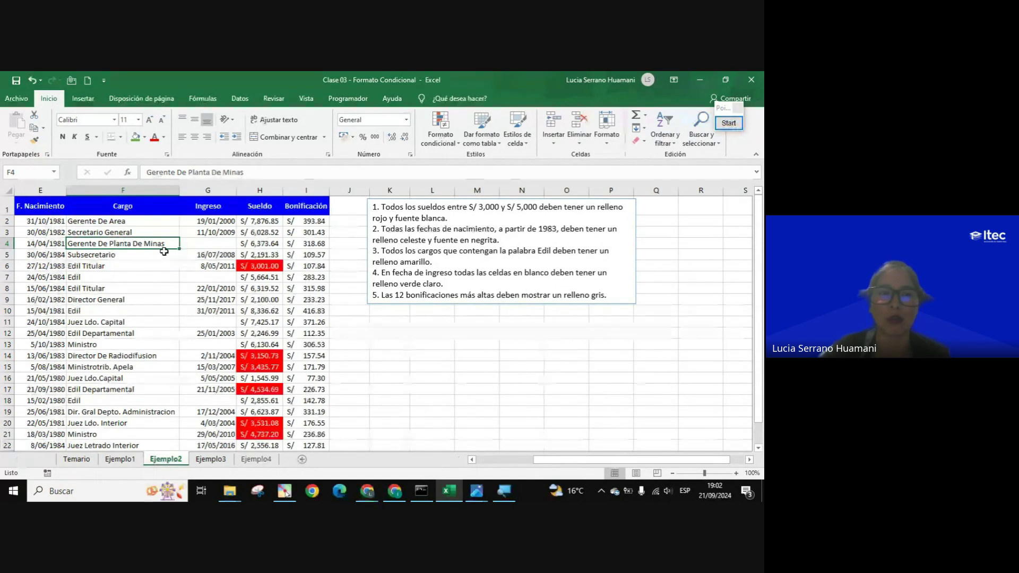
left_click(192, 245)
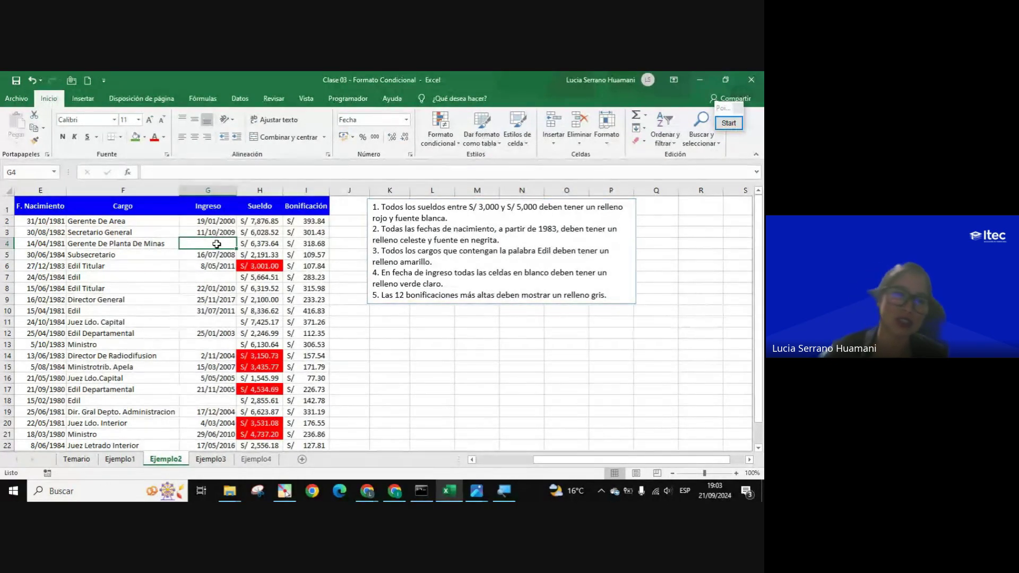
- Extend a selection down the Ingreso column starting from G2
left_click(210, 222)
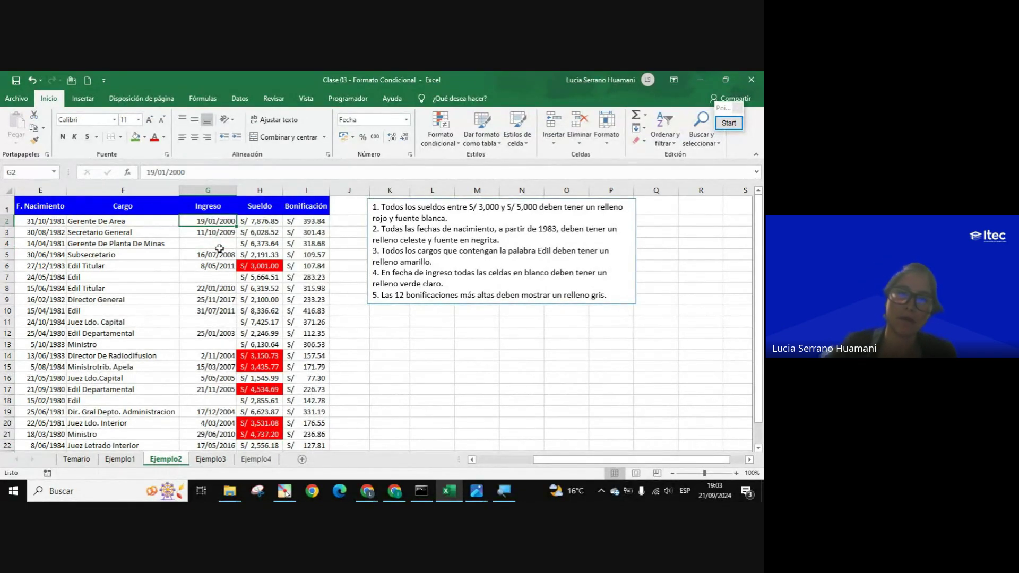
left_click_drag(219, 248, 220, 249)
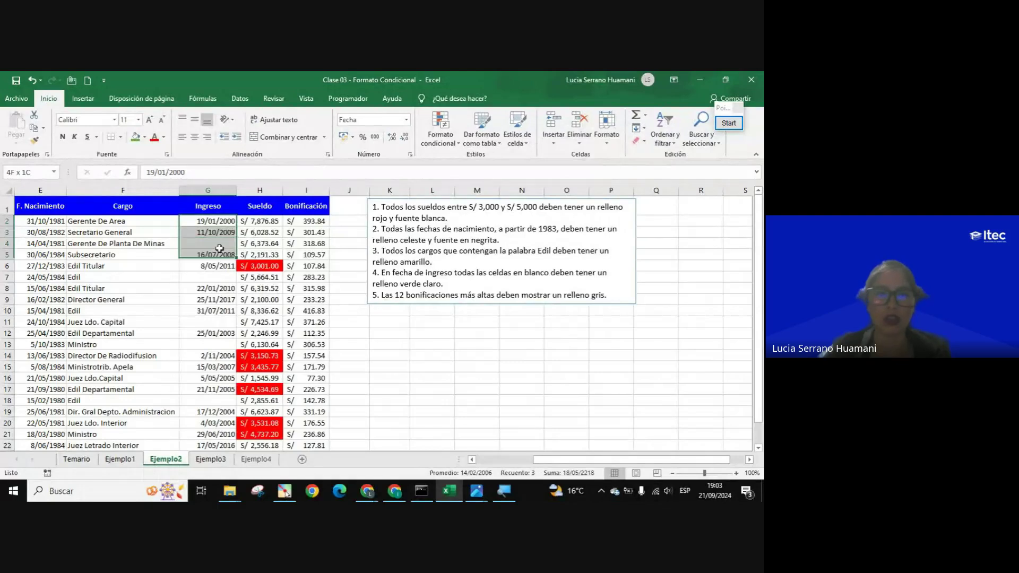
key("shift+Down")
key("shift+Down")
key("shift+Down")
key("shift+Down")
key("shift+Down")
key("shift+Down")
key("shift+Down")
key("shift+Down")
key("shift+Down")
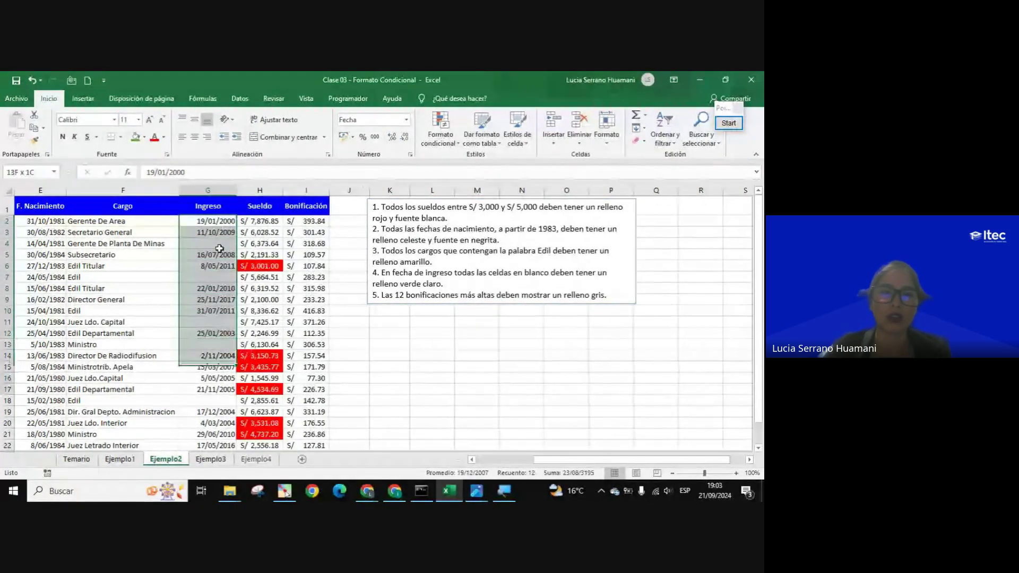
key("shift+Down")
key("shift+Down")
key("shift+Down")
key("ctrl+shift+Down")
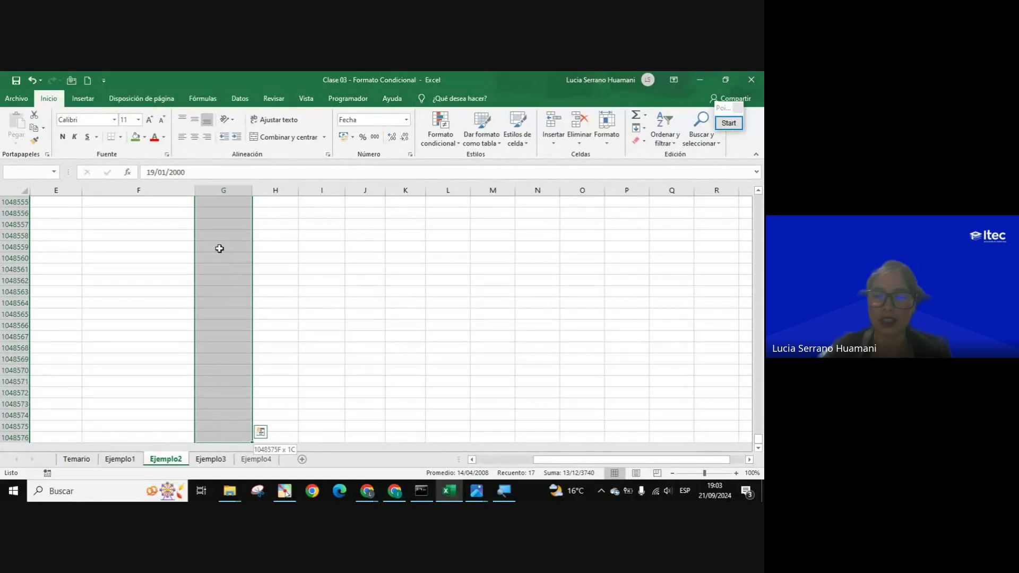
key("ctrl+shift+Up")
scroll(214, 246, "up", 1)
scroll(215, 247, "up", 1)
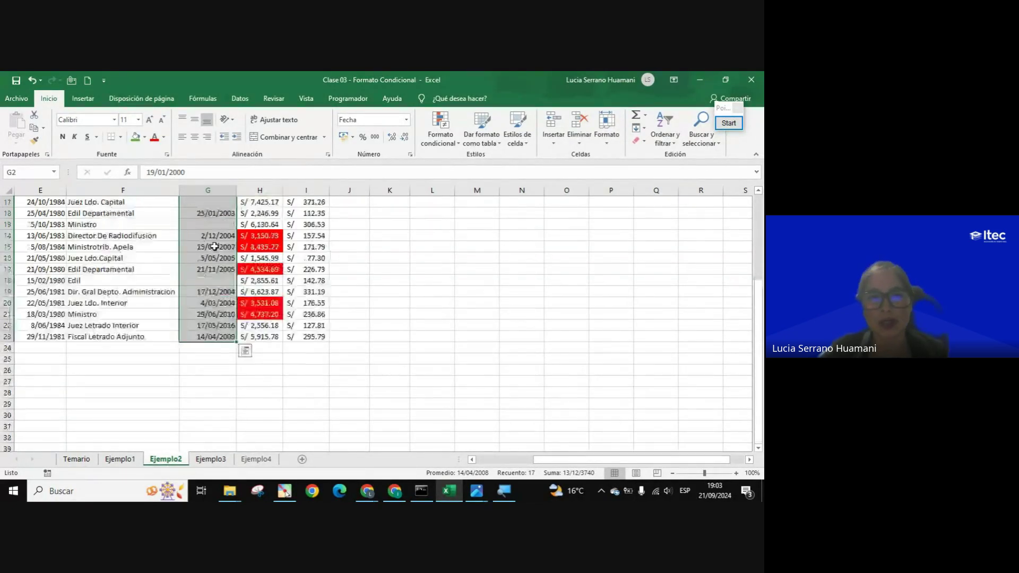
scroll(214, 247, "up", 2)
scroll(213, 265, "up", 2)
scroll(212, 281, "down", 2)
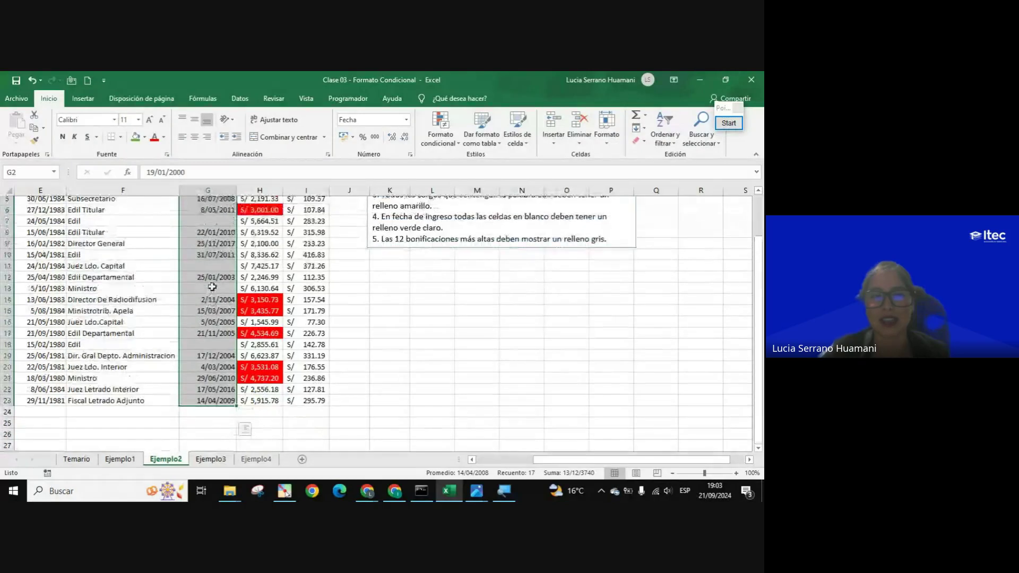
scroll(212, 287, "up", 2)
- Reselect the Ingreso dates G2:G23 by dragging and bring up the conditional formatting options
left_click(212, 277)
left_click_drag(199, 223, 218, 427)
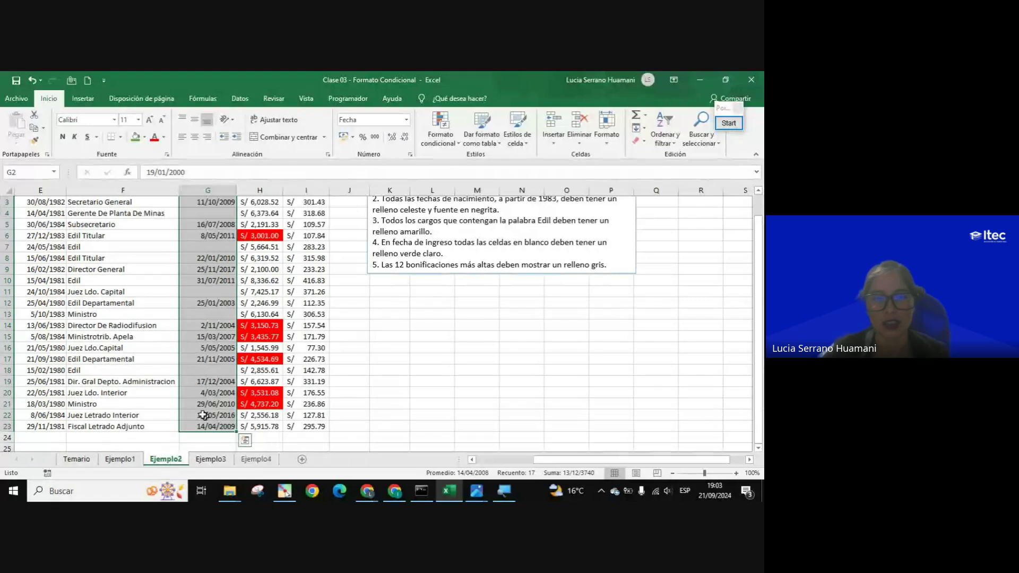
scroll(197, 409, "up", 1)
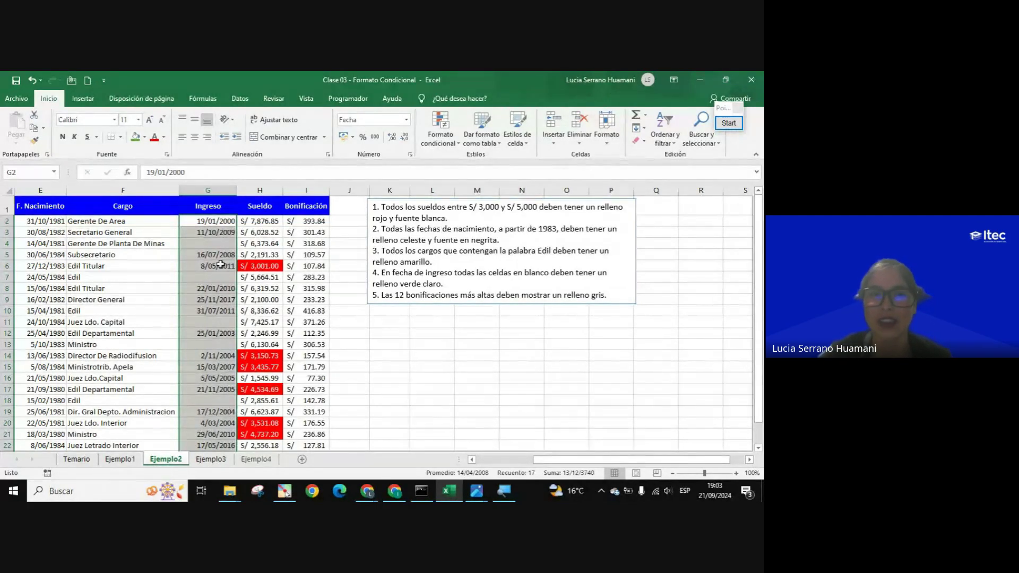
left_click(440, 137)
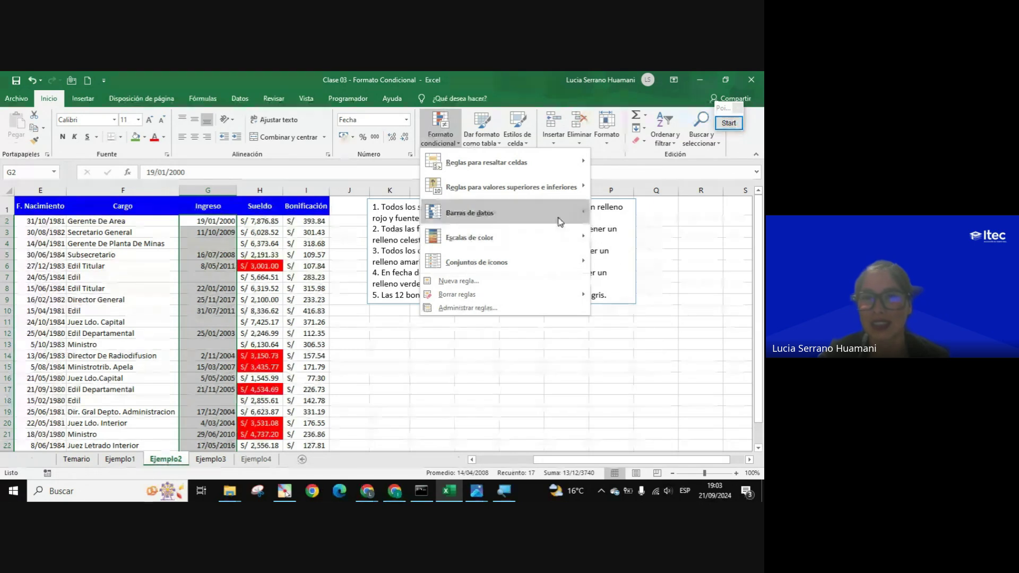
mouse_move(486, 163)
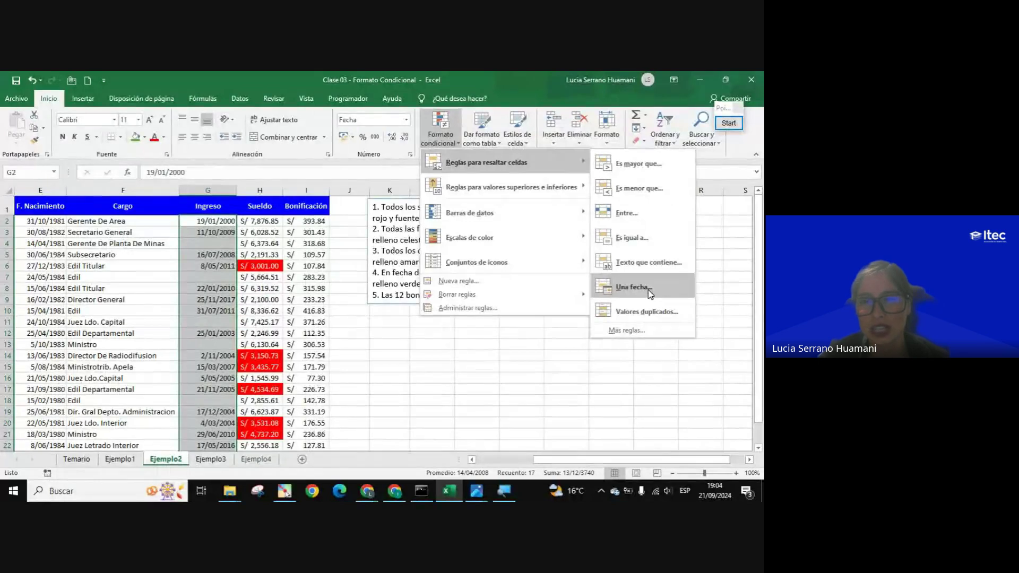
- Highlight Ingreso cells equal to 0 with green fill and dark green text
left_click(649, 291)
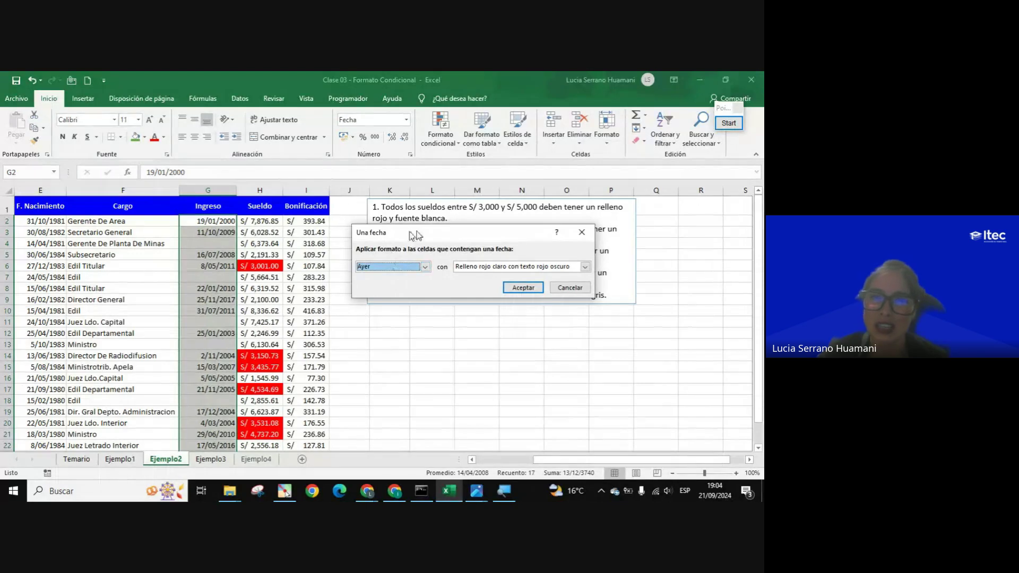
left_click(582, 232)
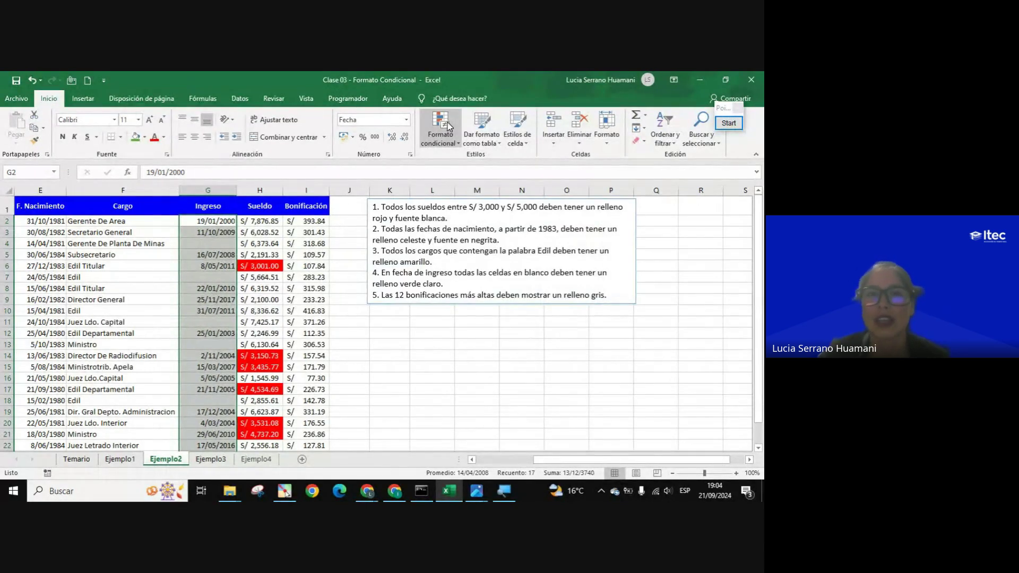
left_click(448, 127)
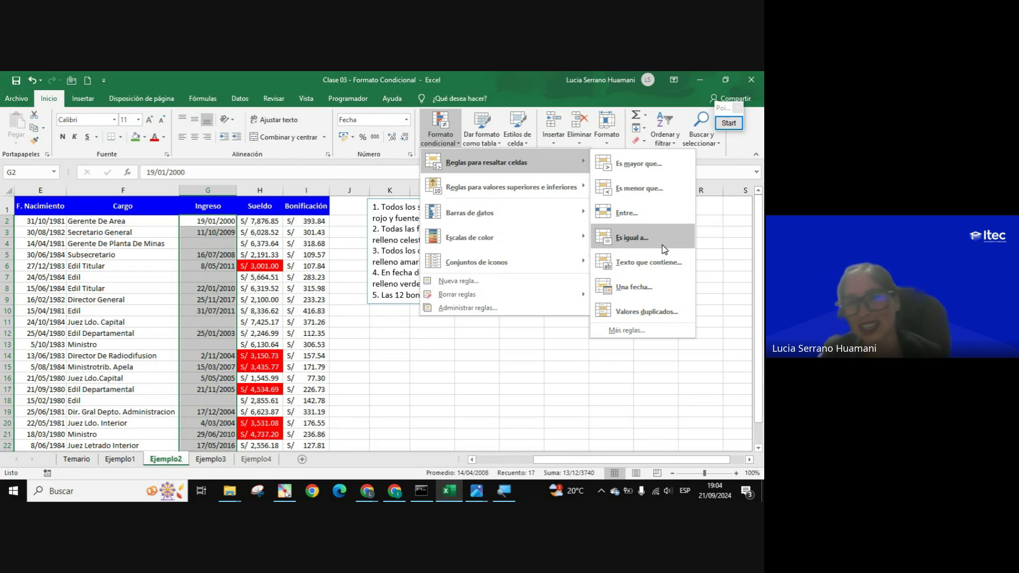
left_click(635, 243)
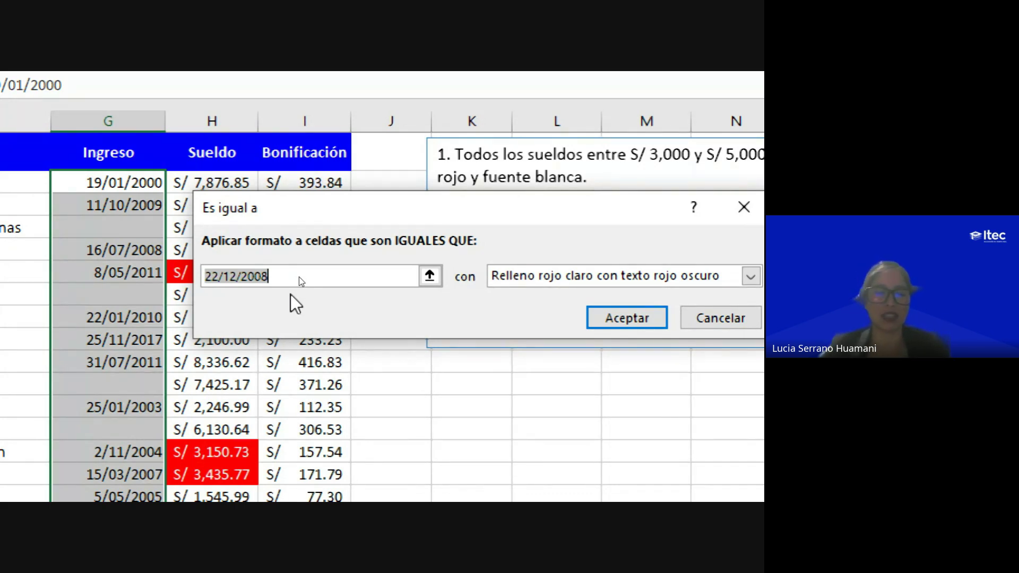
type("VA")
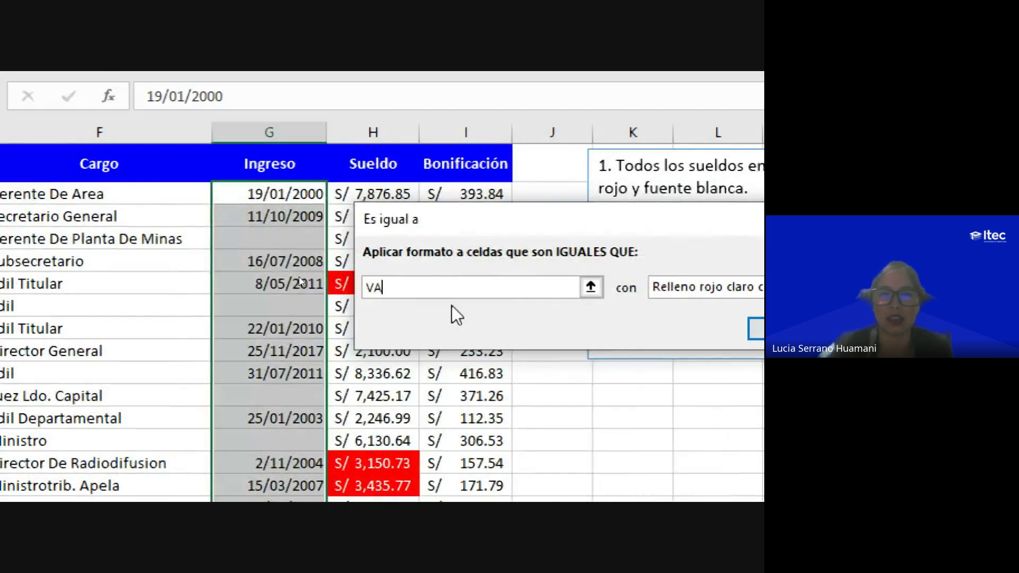
type("CIO")
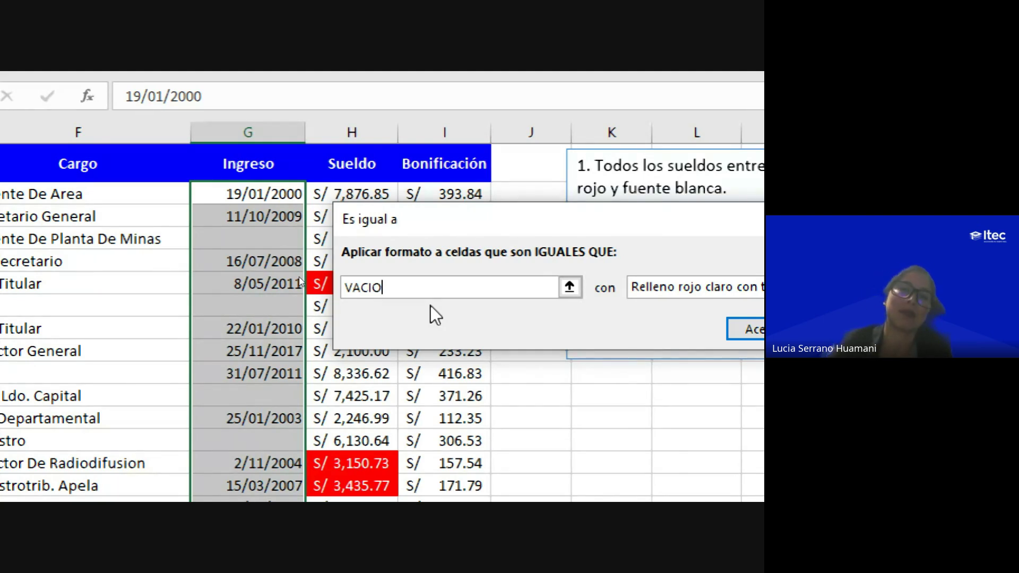
key("BackSpace")
key("BackSpace")
key("BackSpace")
key("BackSpace")
key("BackSpace")
type("0")
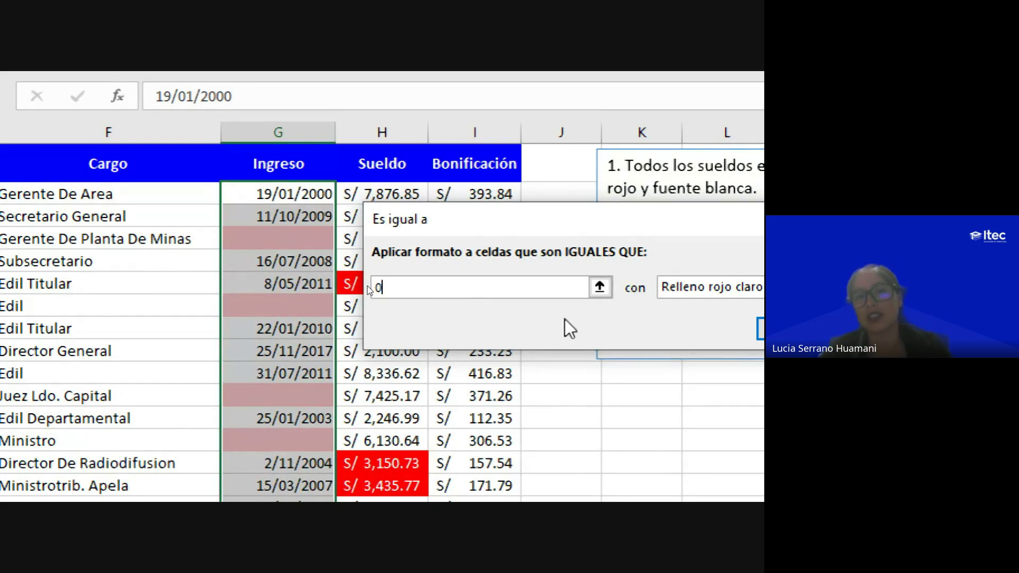
left_click(707, 288)
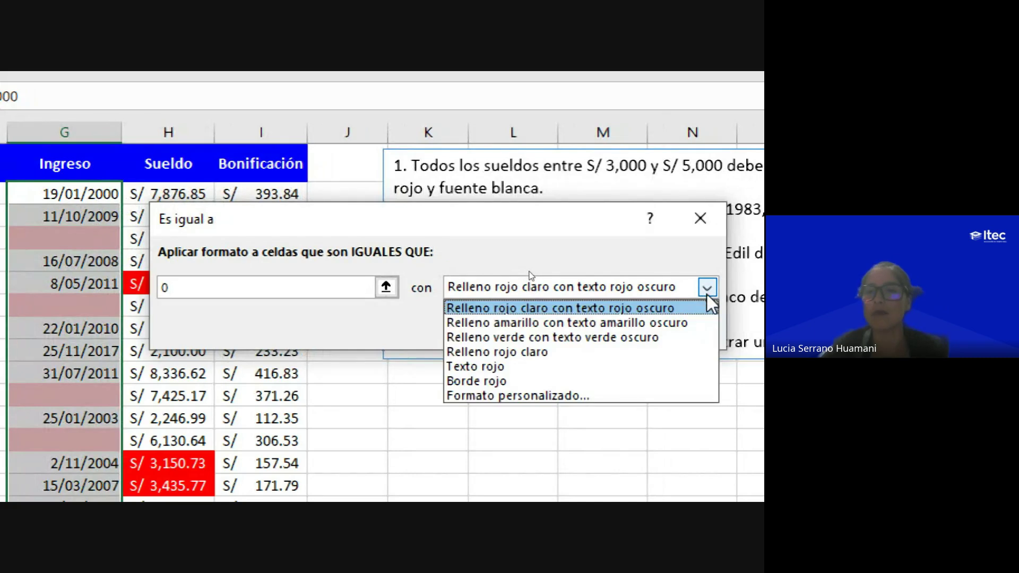
left_click(662, 337)
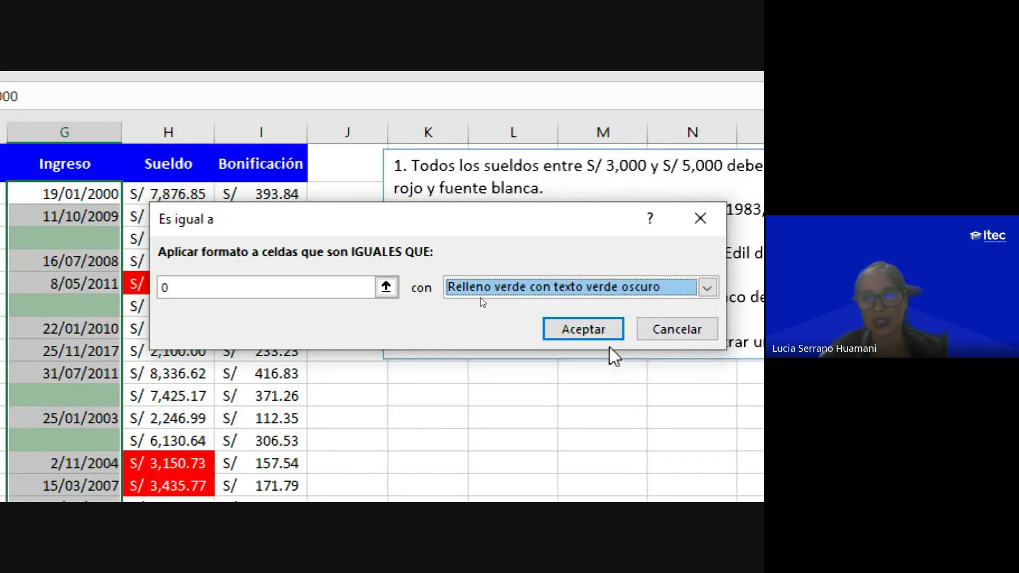
left_click(584, 329)
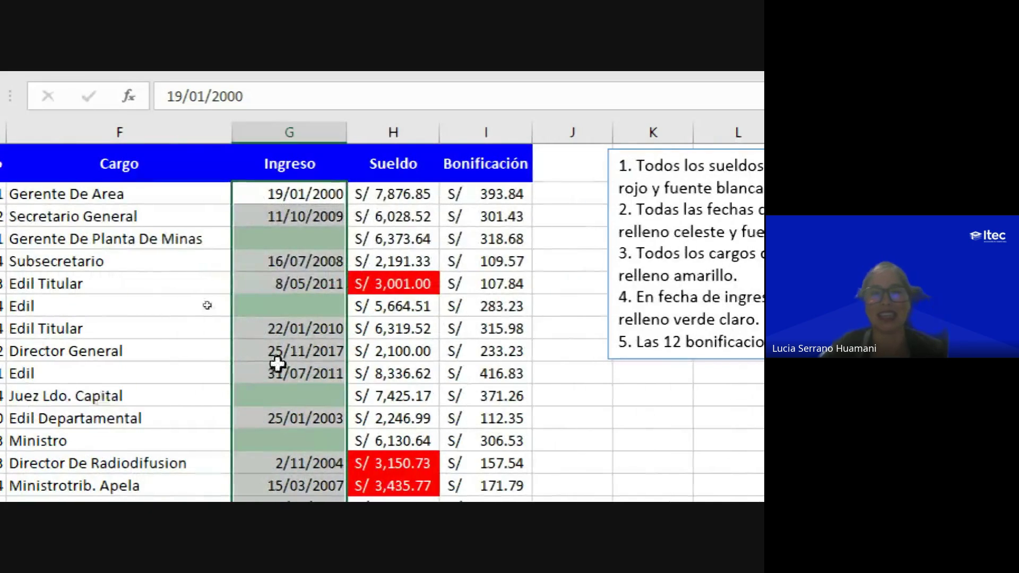
left_click(294, 349)
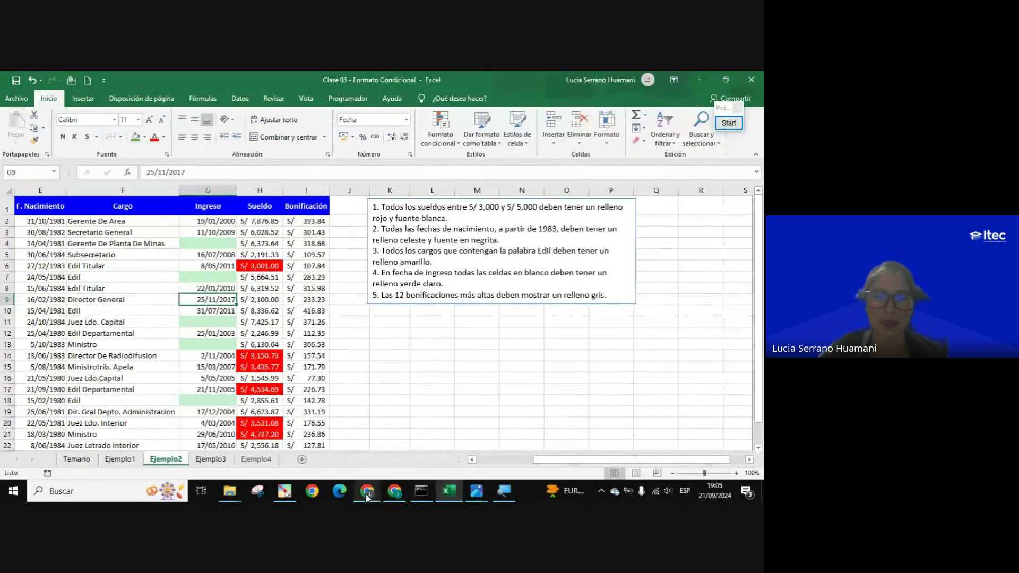
- Switch from Excel to the Google Meet call in Chrome
mouse_move(366, 492)
left_click(297, 438)
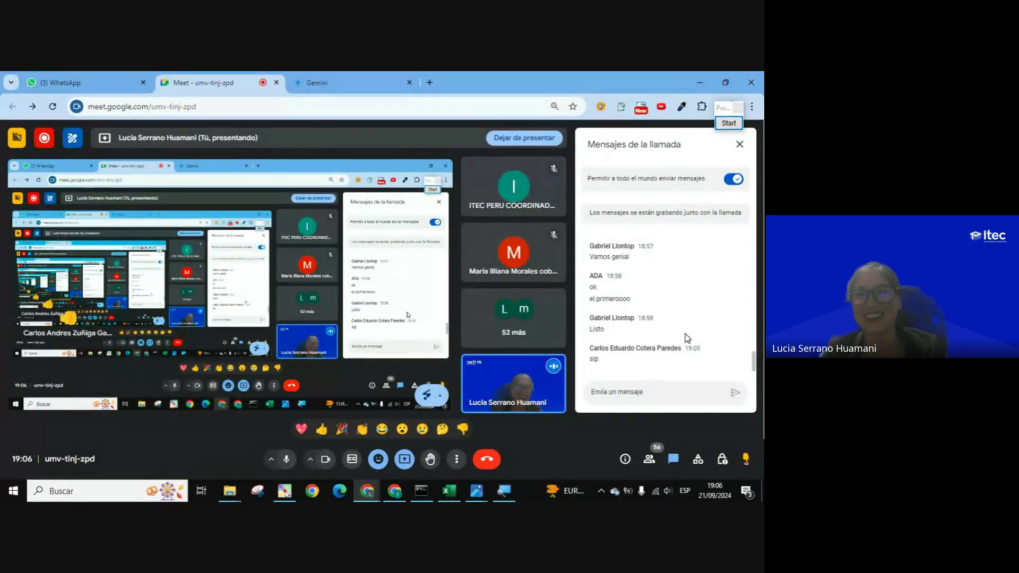
- Switch back to the Excel workbook with Alt+Tab
key("alt+Tab")
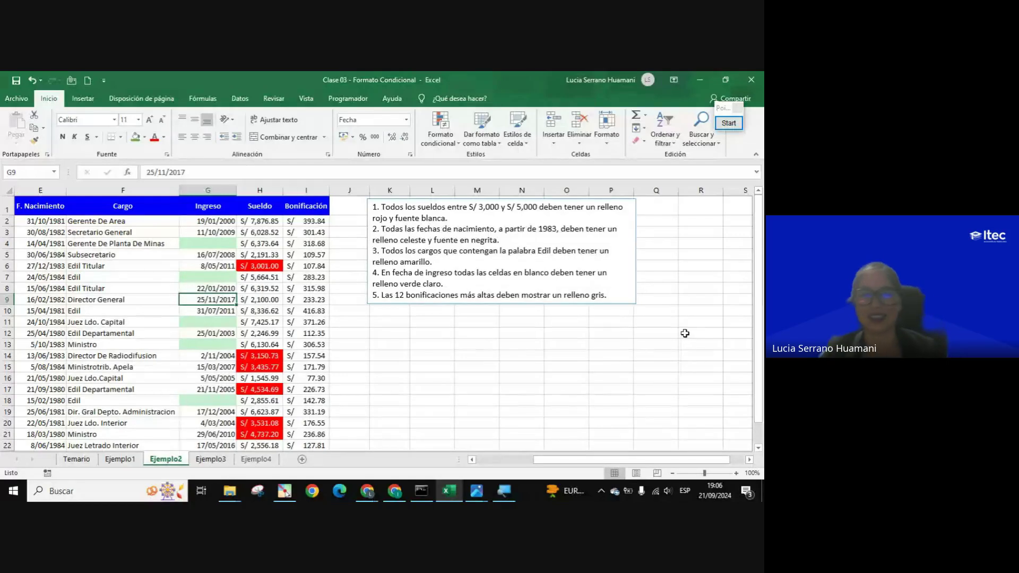
- Go to the Ejemplo3 sheet and select the Ventas por Departamento example picture
left_click(219, 460)
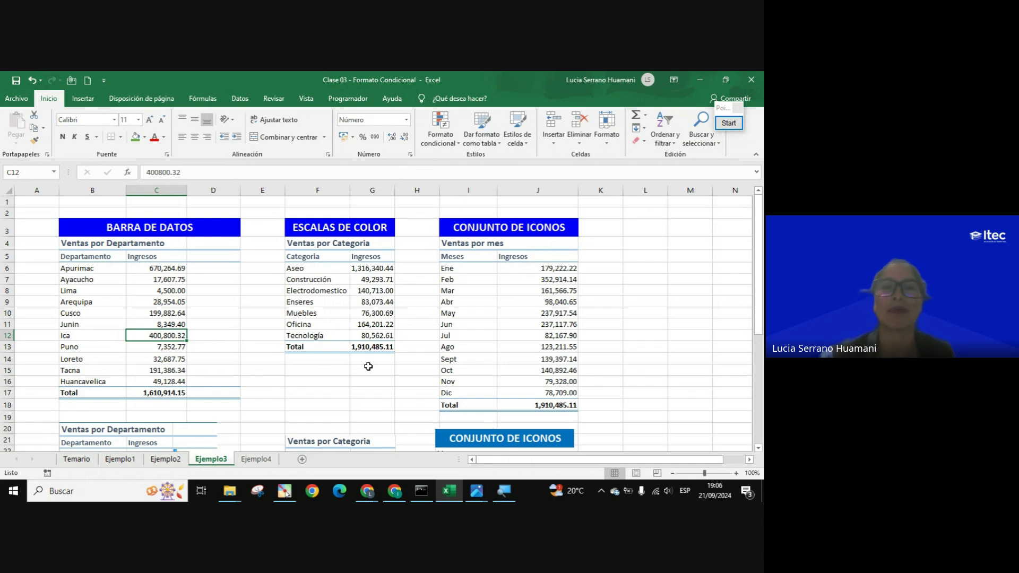
scroll(369, 367, "down", 1)
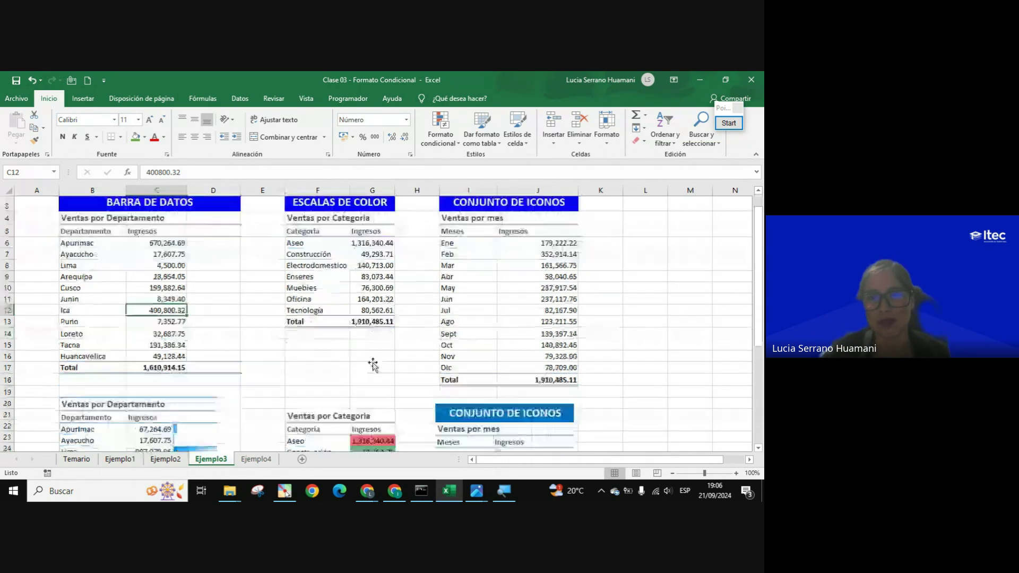
scroll(369, 366, "down", 3)
scroll(368, 365, "down", 2)
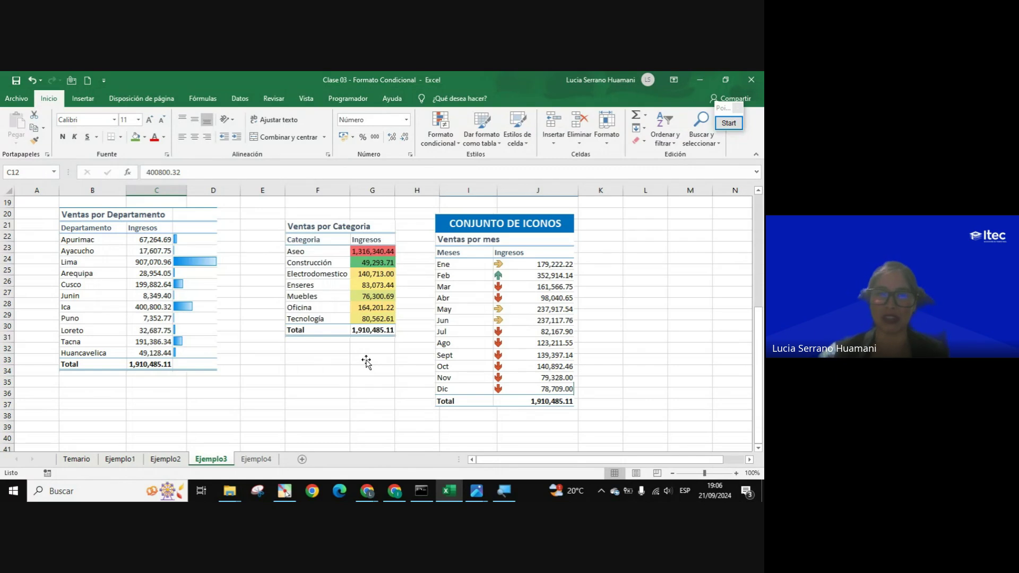
scroll(366, 362, "up", 1)
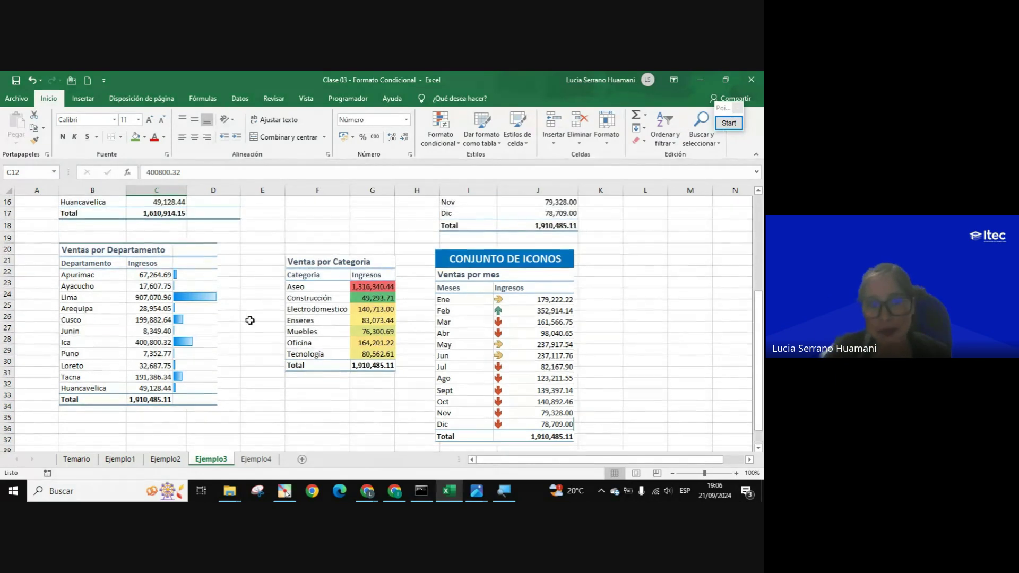
left_click(202, 327)
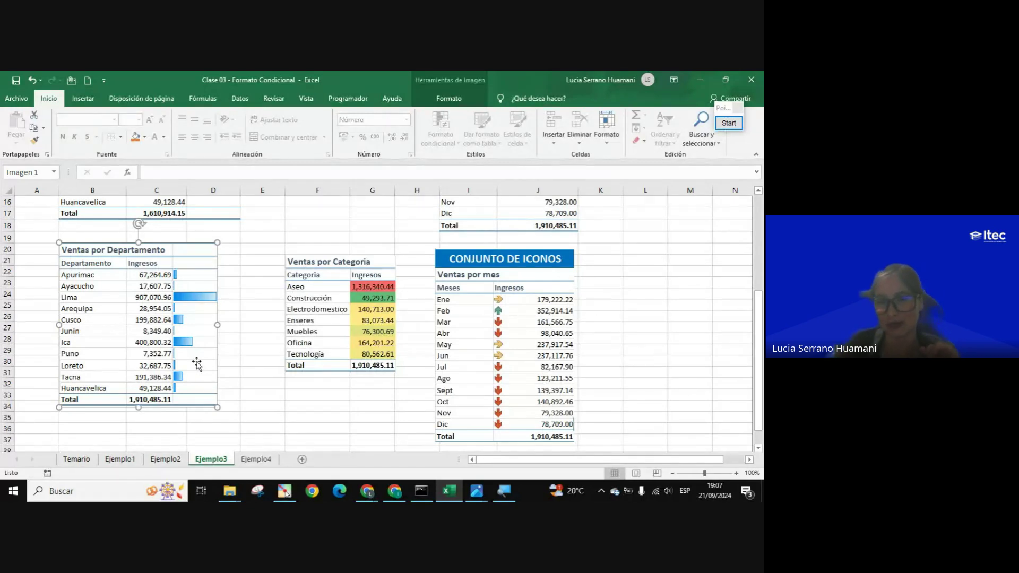
left_click(337, 326)
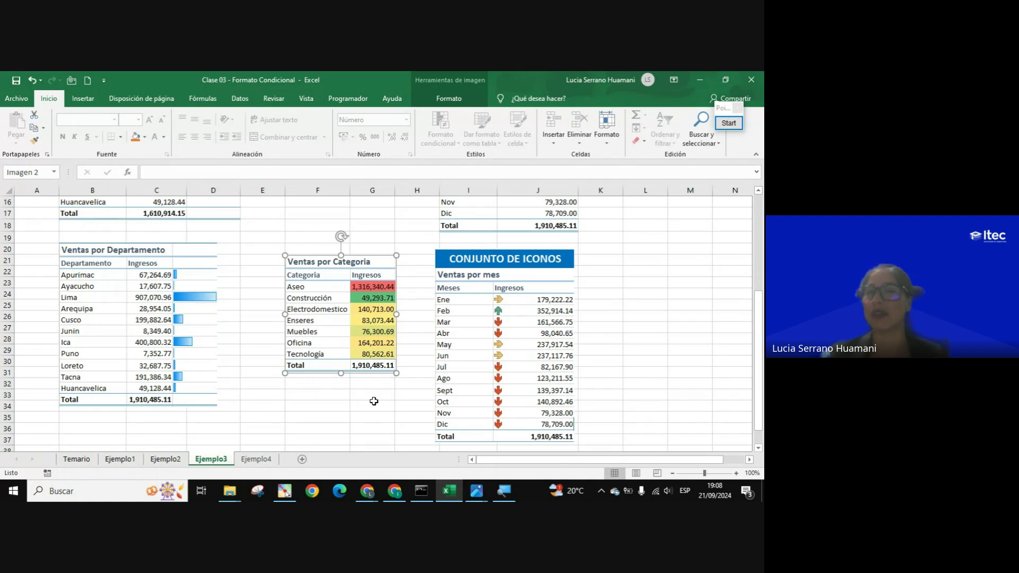
left_click(473, 352)
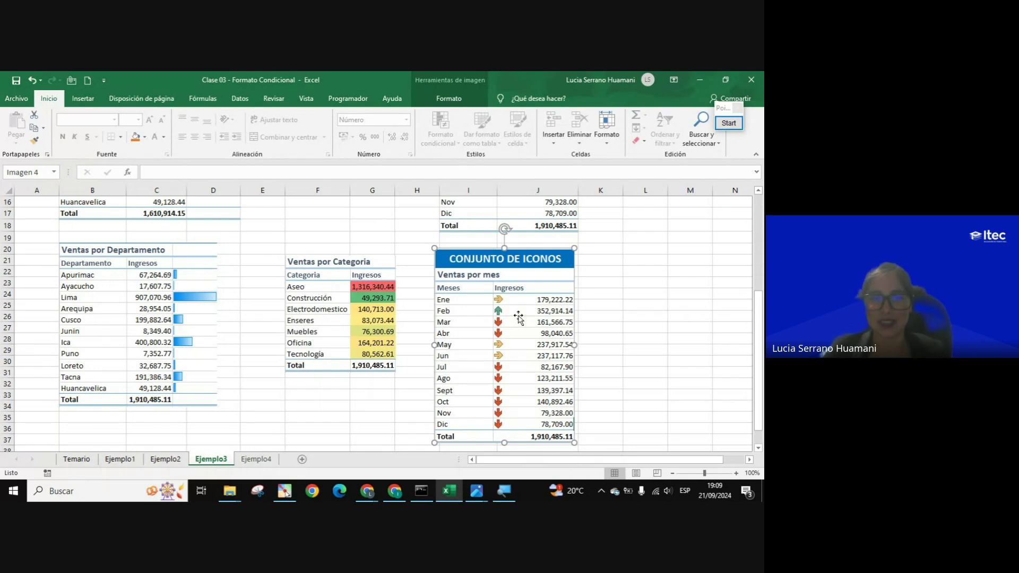
- Scroll back to the top of Ejemplo3 and select the Lima Ingresos cell C8
left_click(95, 337)
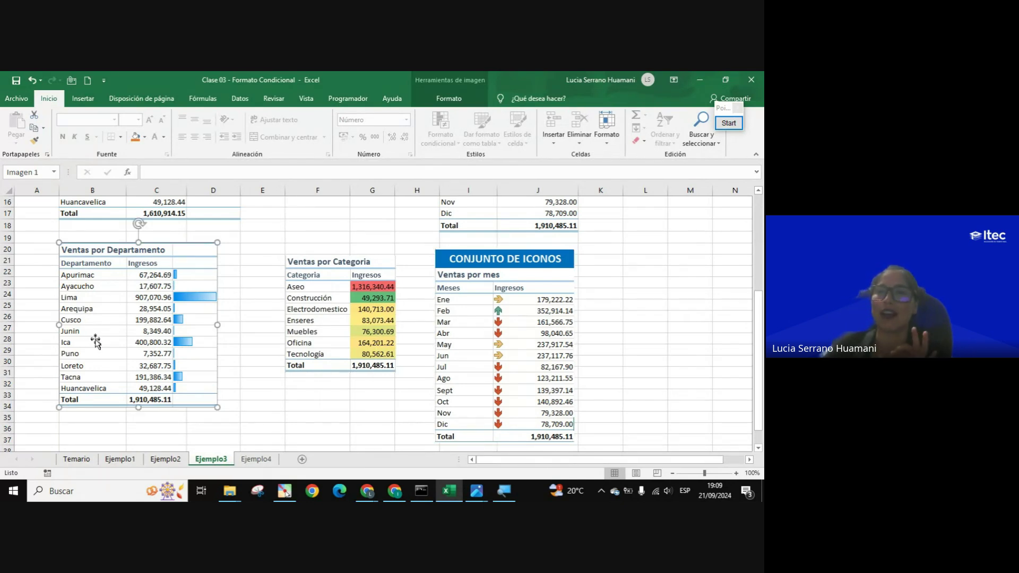
scroll(109, 379, "up", 1)
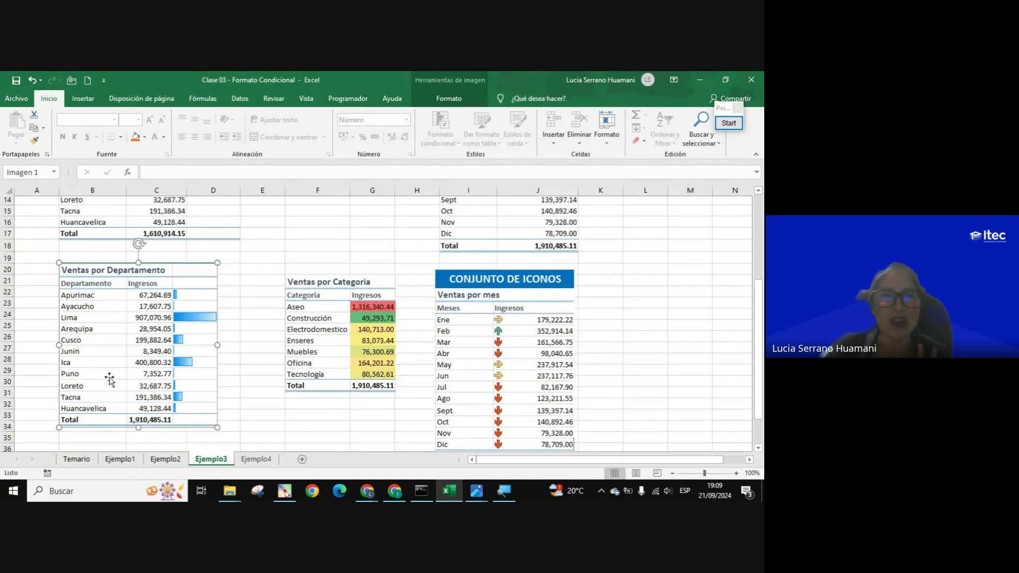
scroll(109, 379, "up", 4)
left_click(159, 287)
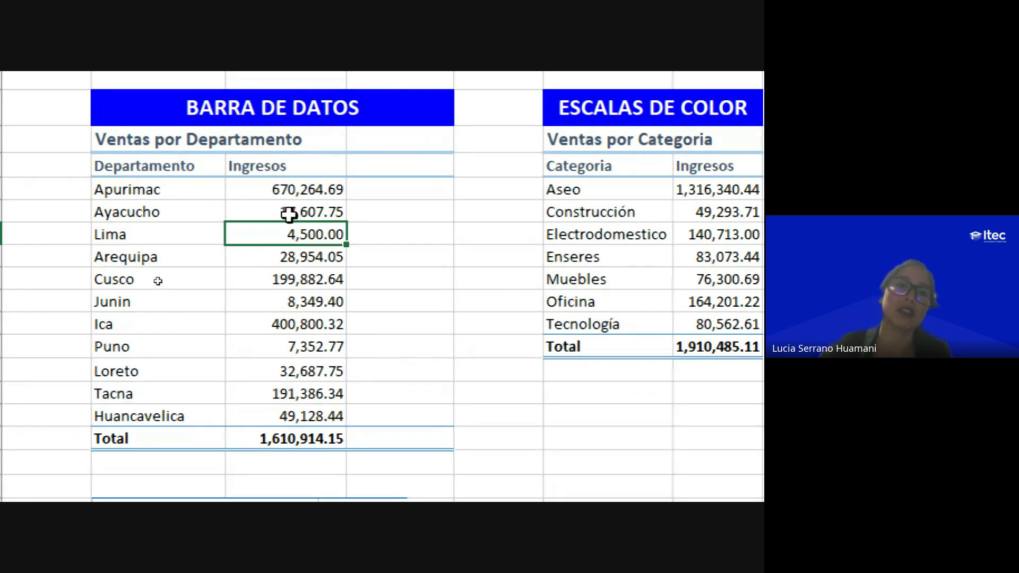
- Select the Ingresos values C6:C16, Apurimac to Tacna, and bring up Conditional Formatting
left_click_drag(280, 190, 284, 407)
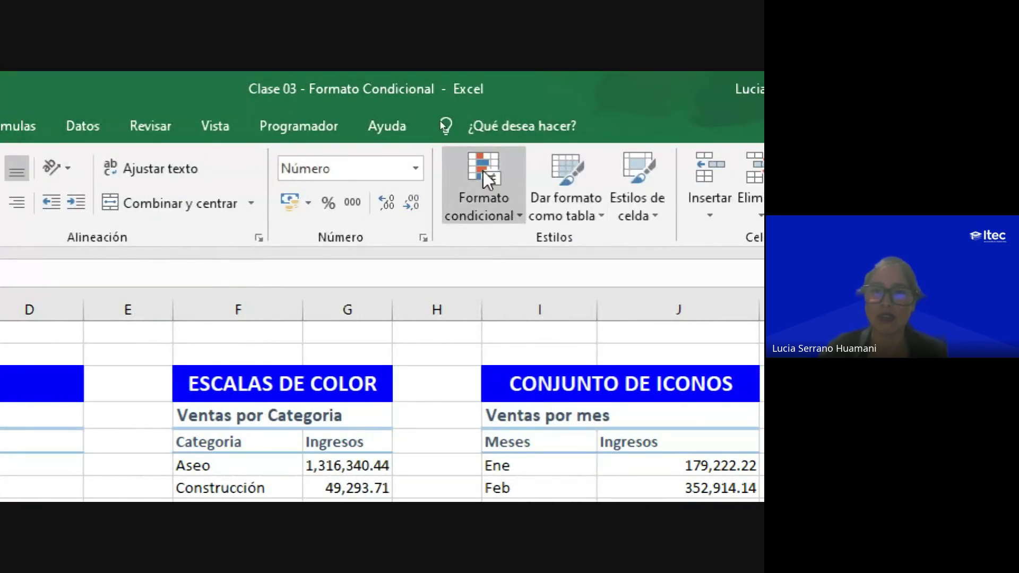
left_click(487, 178)
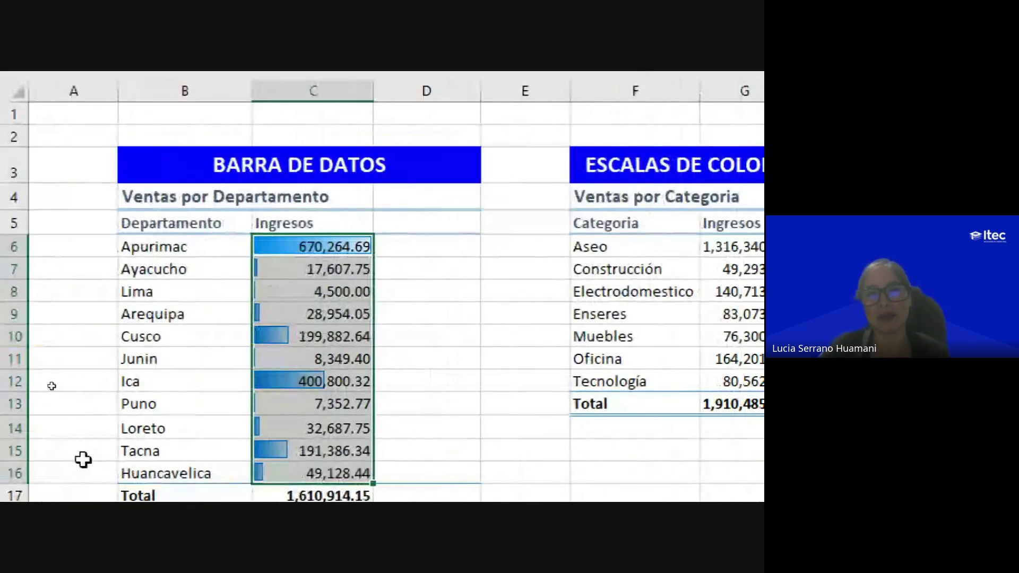
left_click(352, 418)
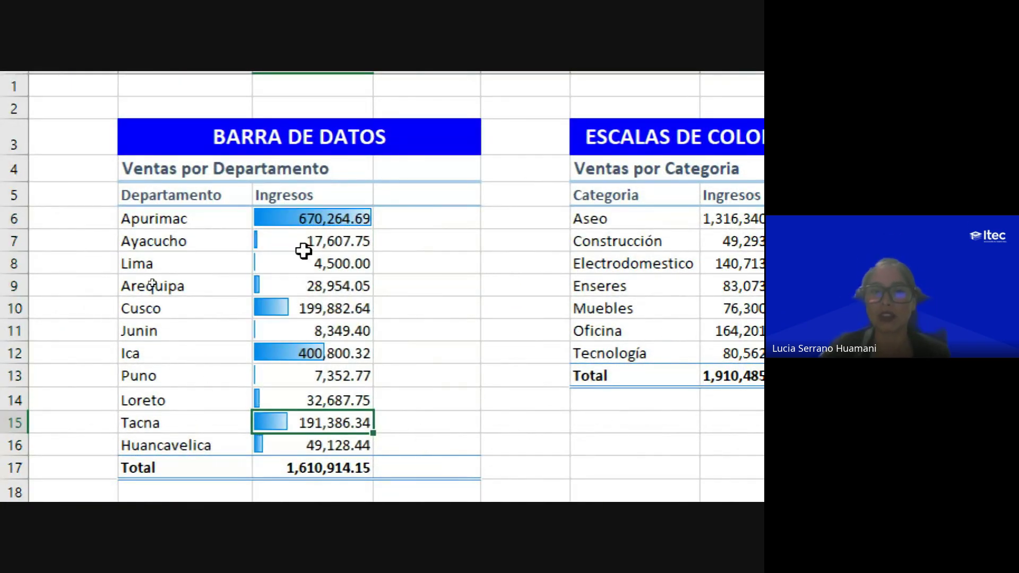
left_click_drag(310, 221, 334, 444)
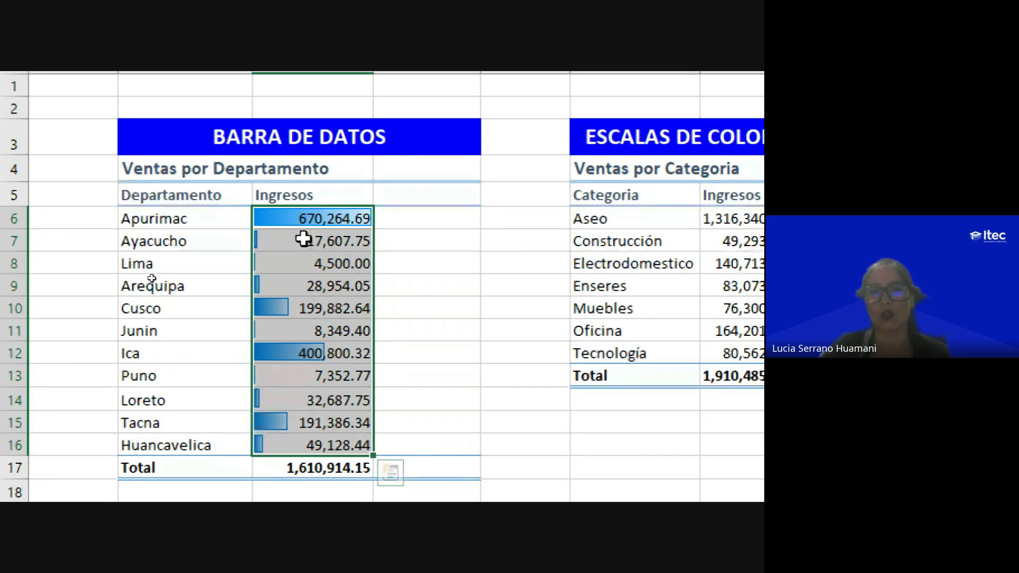
left_click(303, 222)
left_click(435, 324)
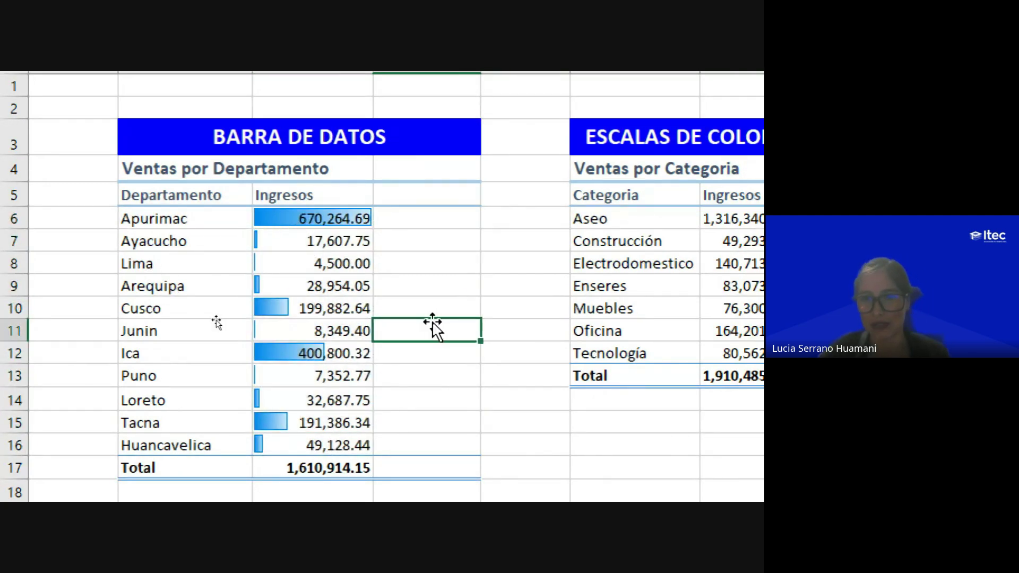
left_click(319, 219)
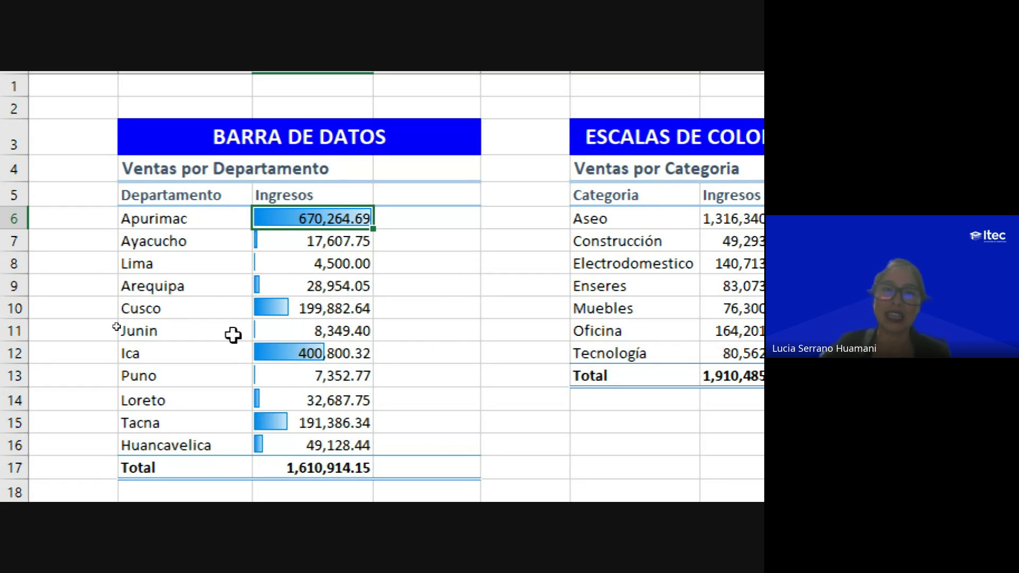
left_click(260, 267)
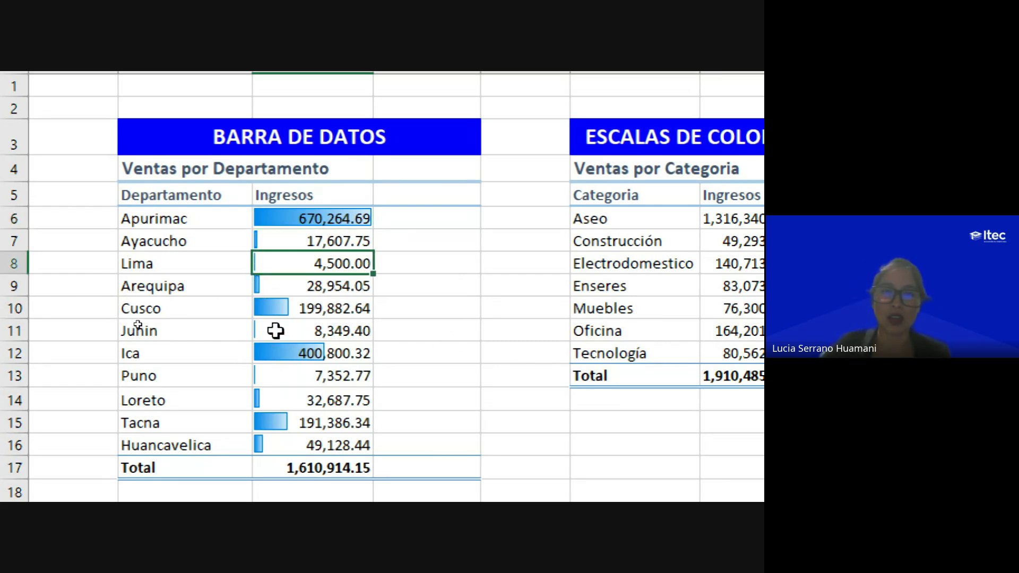
left_click(275, 329)
left_click(272, 380)
left_click(296, 343)
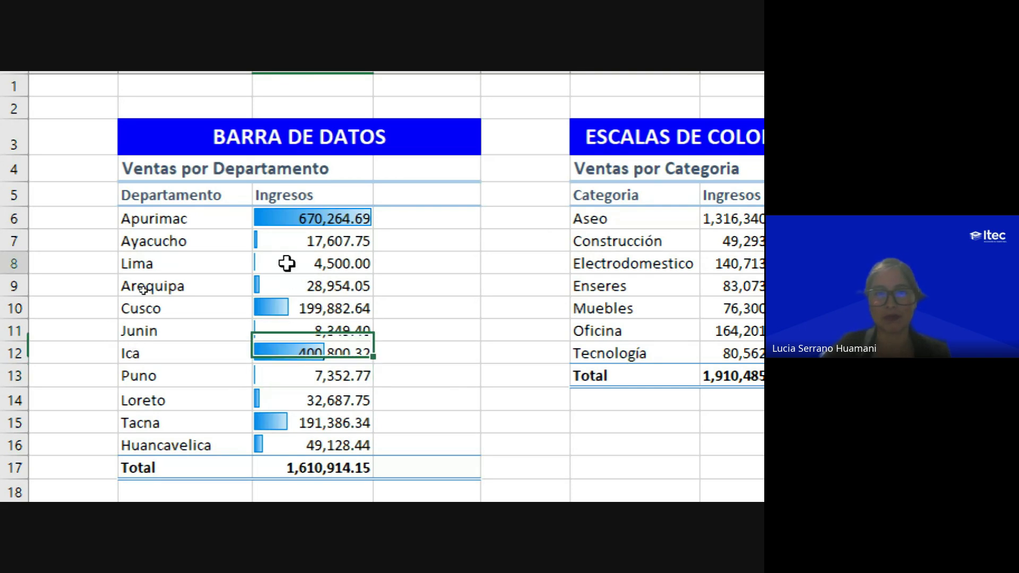
left_click(287, 263)
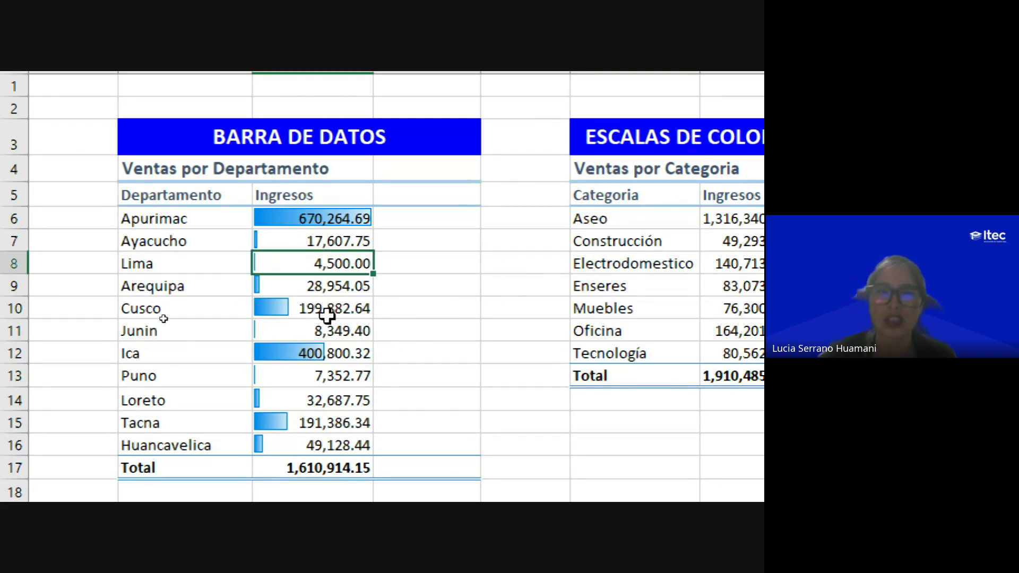
scroll(334, 318, "down", 3)
scroll(372, 317, "down", 1)
left_click(370, 317)
scroll(369, 317, "down", 2)
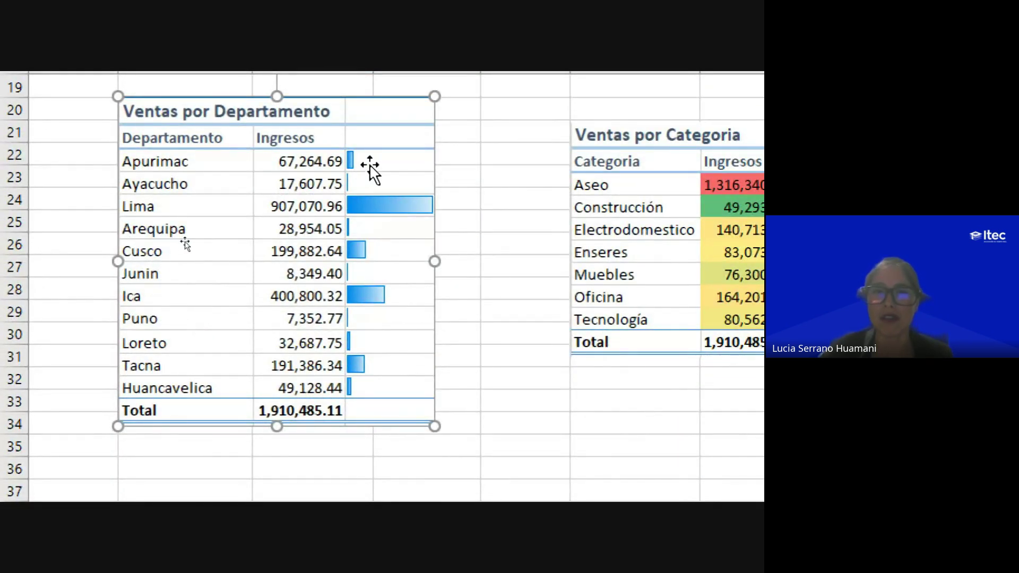
scroll(405, 319, "up", 1)
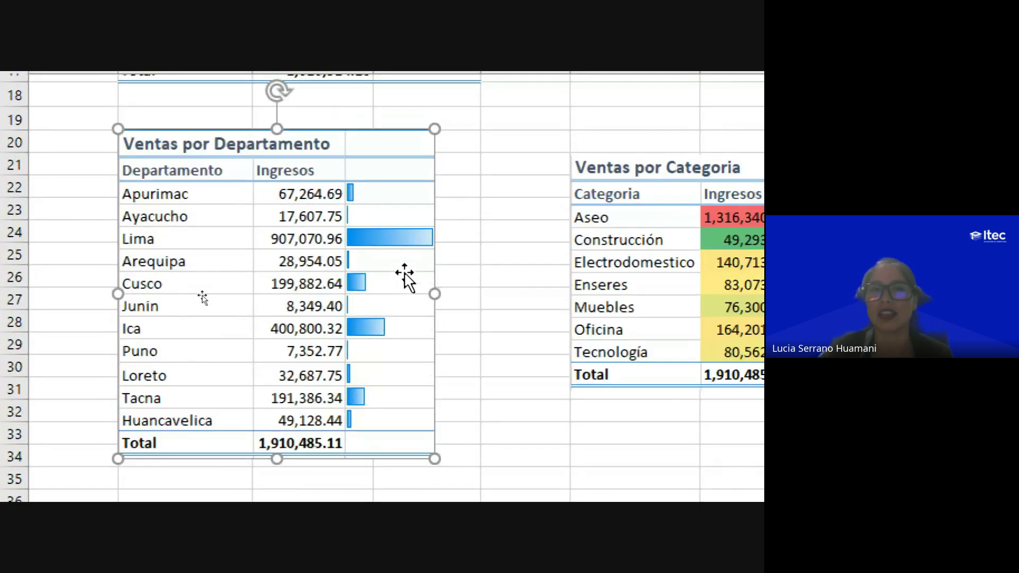
scroll(405, 273, "up", 4)
left_click(337, 252)
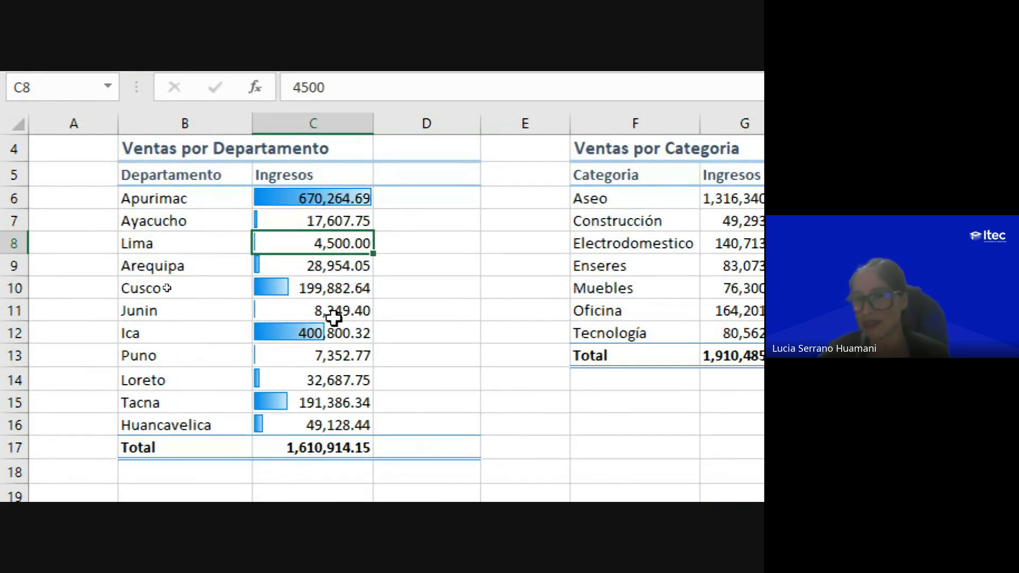
scroll(310, 321, "down", 3)
scroll(310, 321, "down", 2)
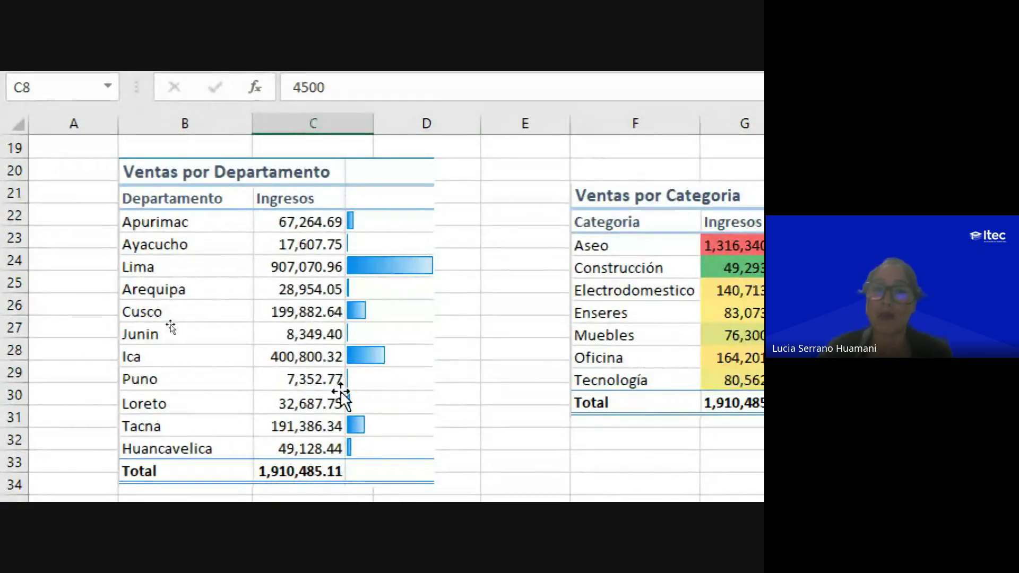
scroll(313, 342, "up", 1)
scroll(314, 341, "up", 4)
left_click_drag(334, 200, 326, 419)
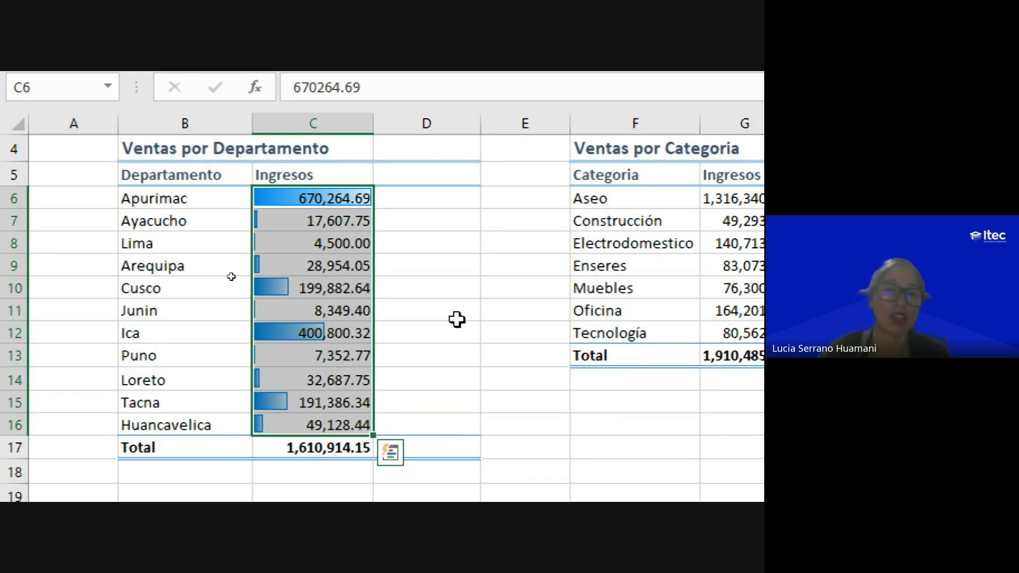
left_click_drag(464, 202, 463, 432)
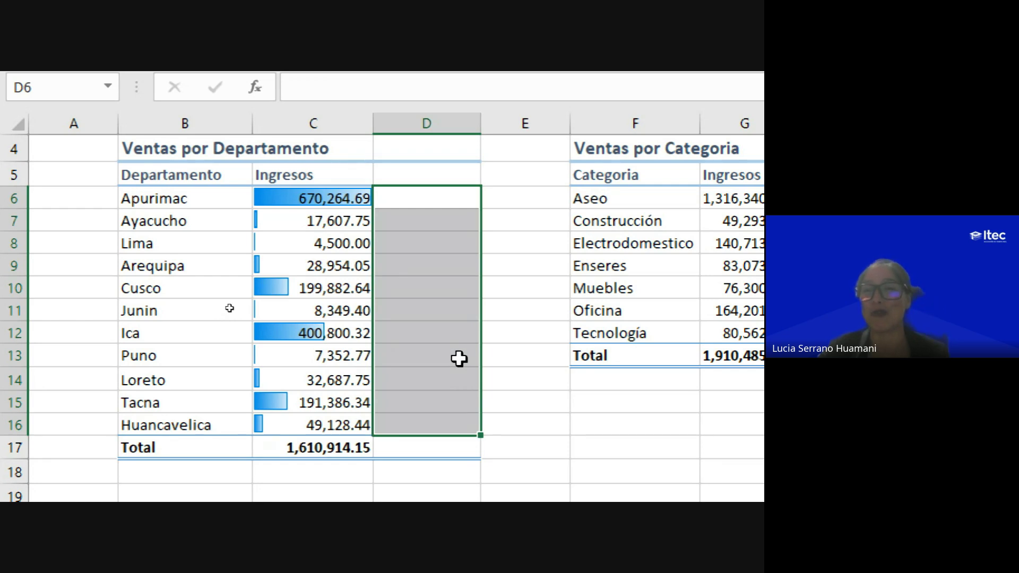
left_click(328, 296)
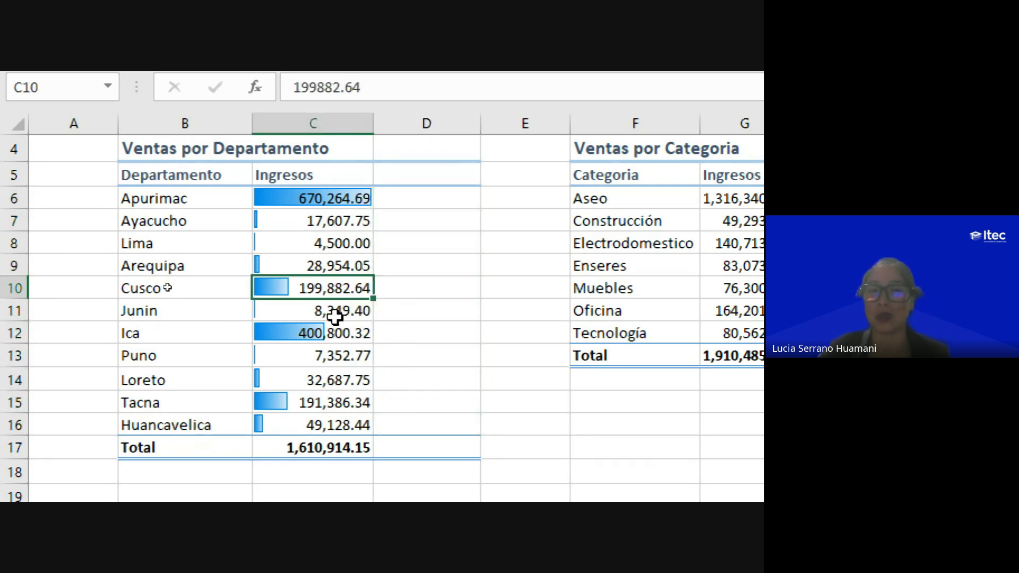
left_click_drag(271, 202, 296, 426)
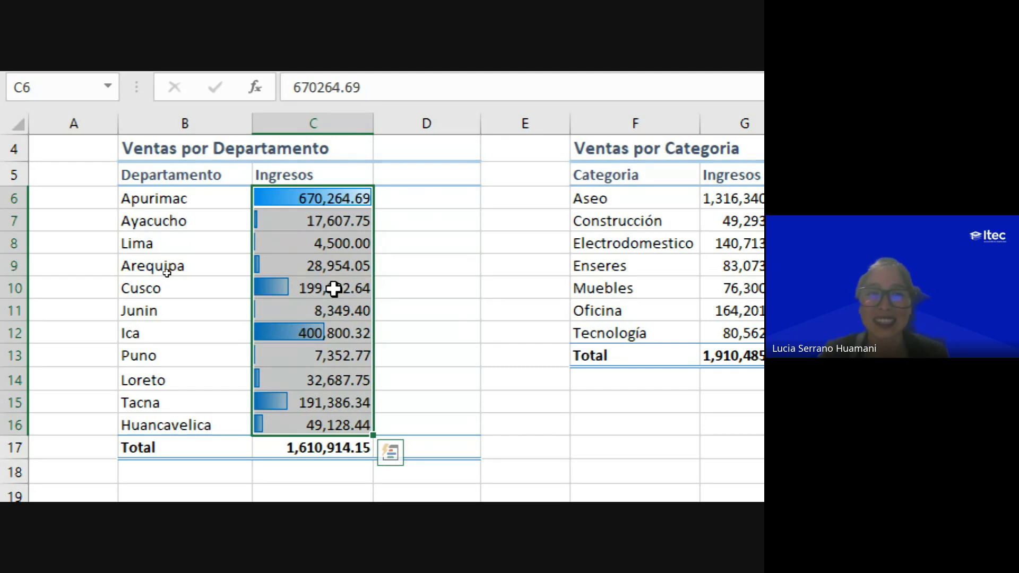
left_click_drag(297, 198, 310, 425)
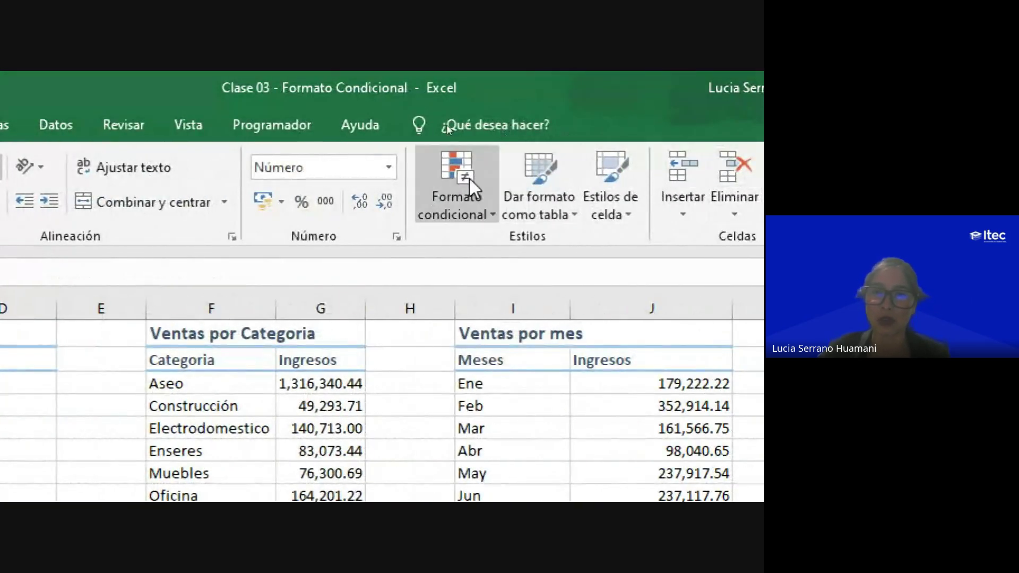
- Clear the conditional formatting rules from the selected Ingresos cells C6:C16
left_click(470, 179)
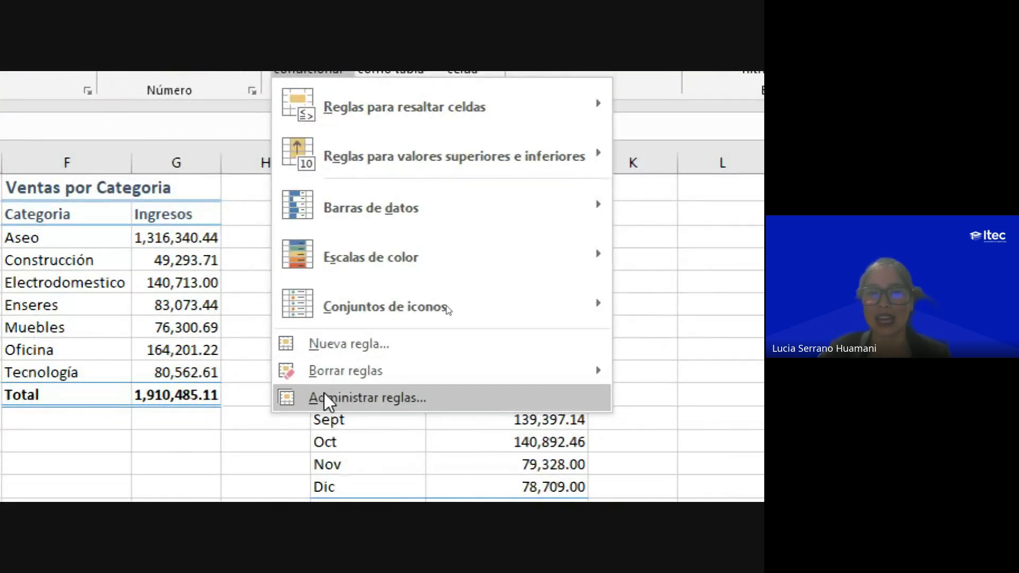
mouse_move(457, 294)
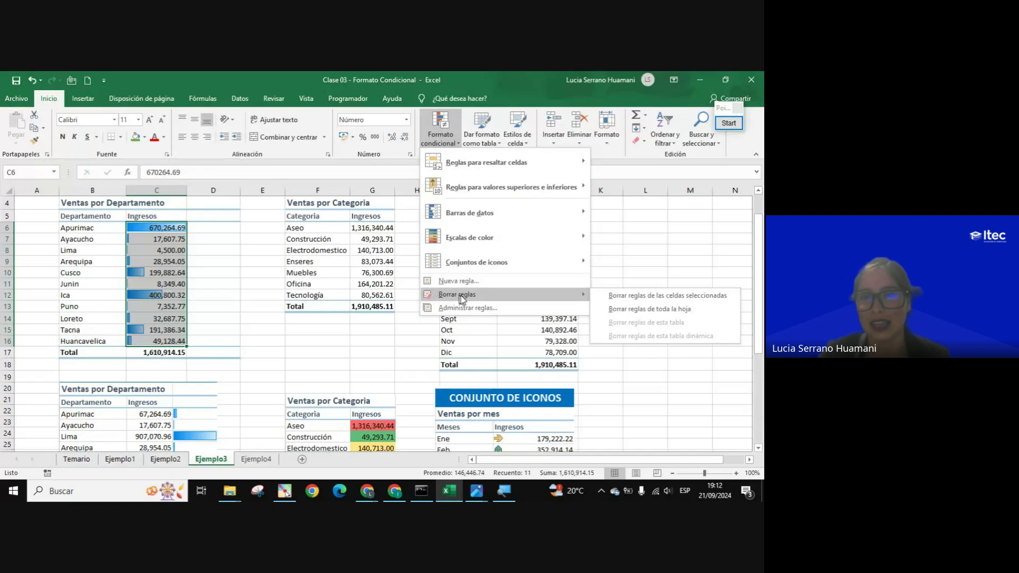
left_click(635, 300)
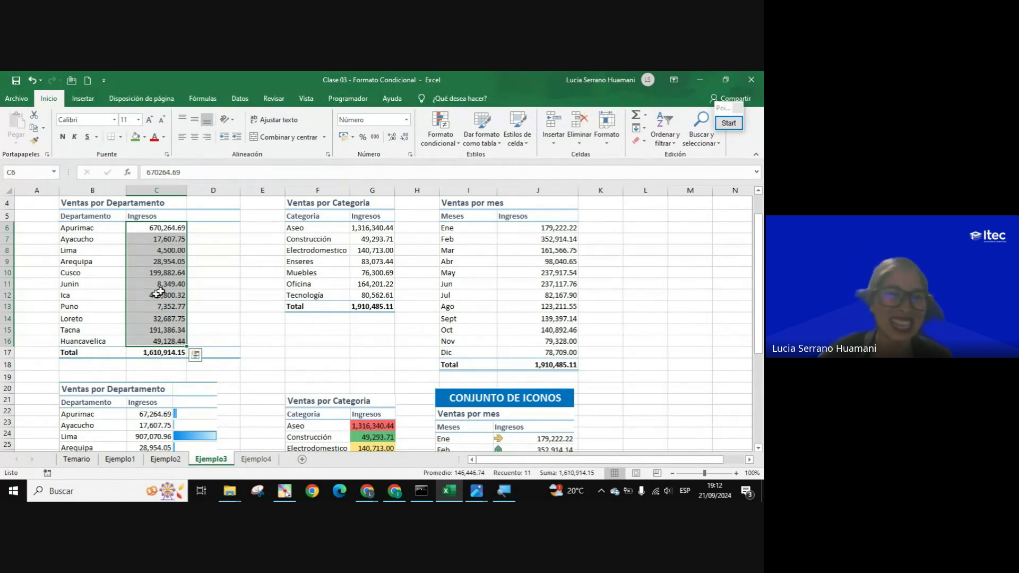
left_click(210, 239)
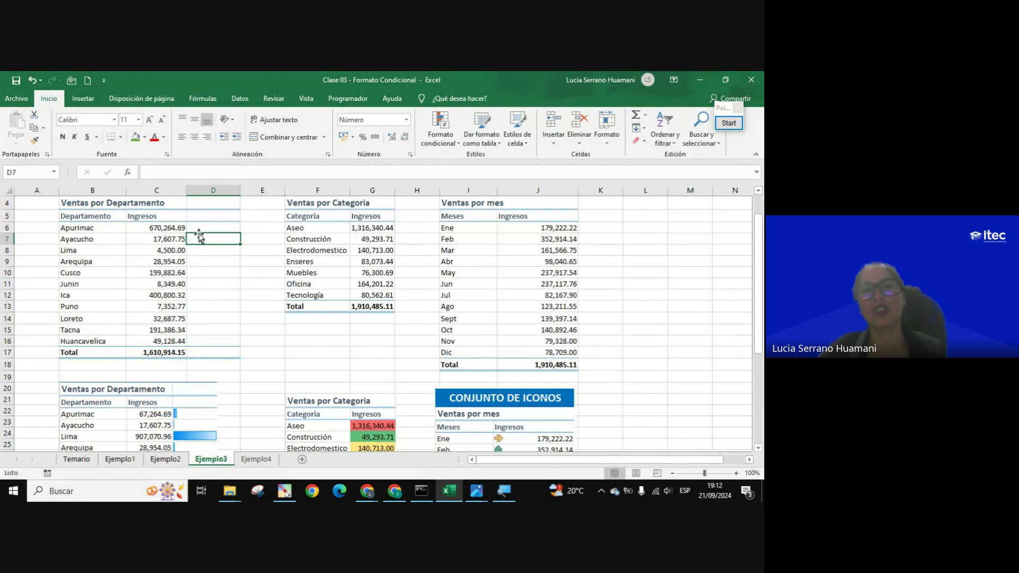
left_click(205, 228)
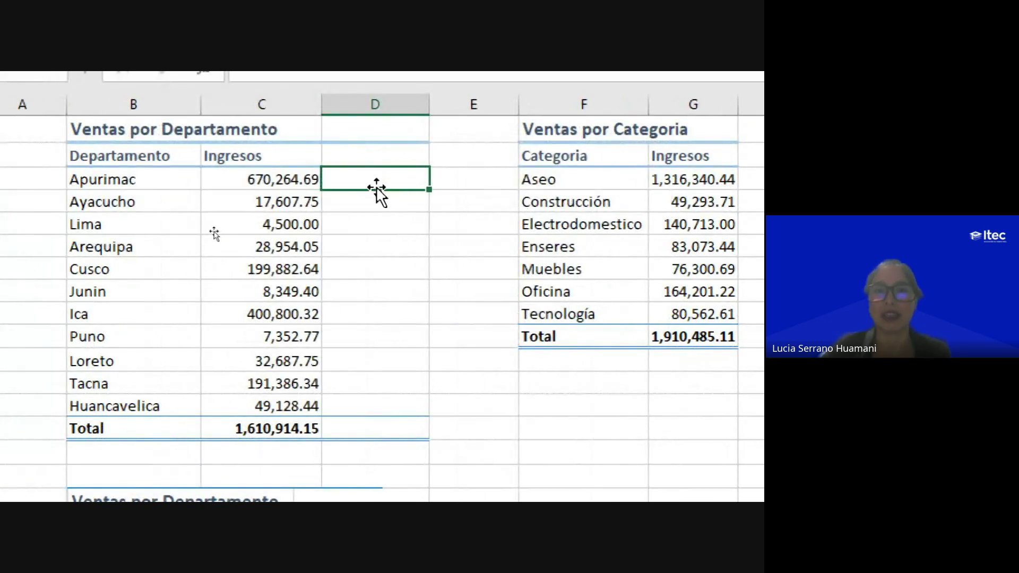
left_click_drag(308, 181, 281, 399)
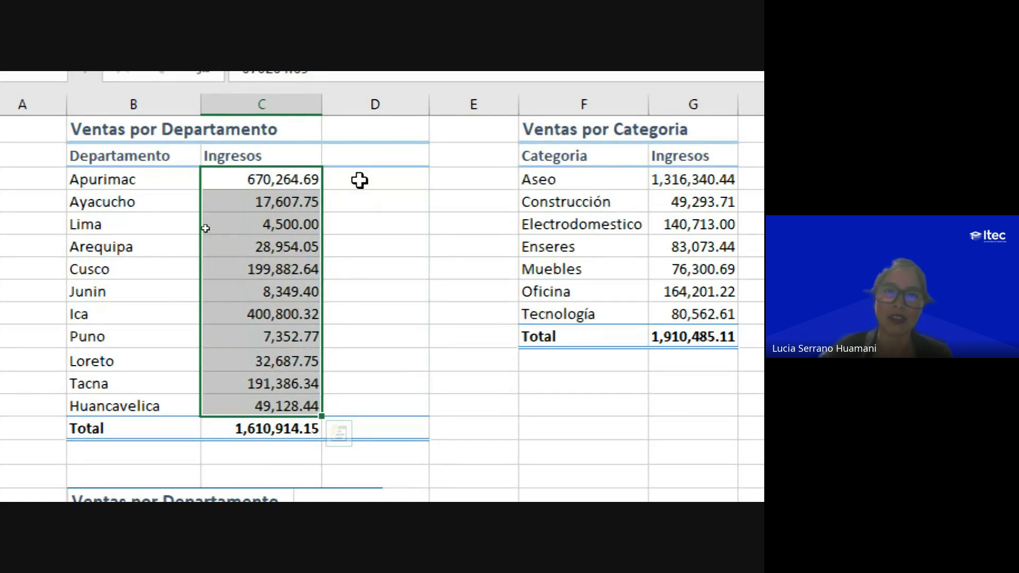
left_click_drag(360, 180, 363, 420)
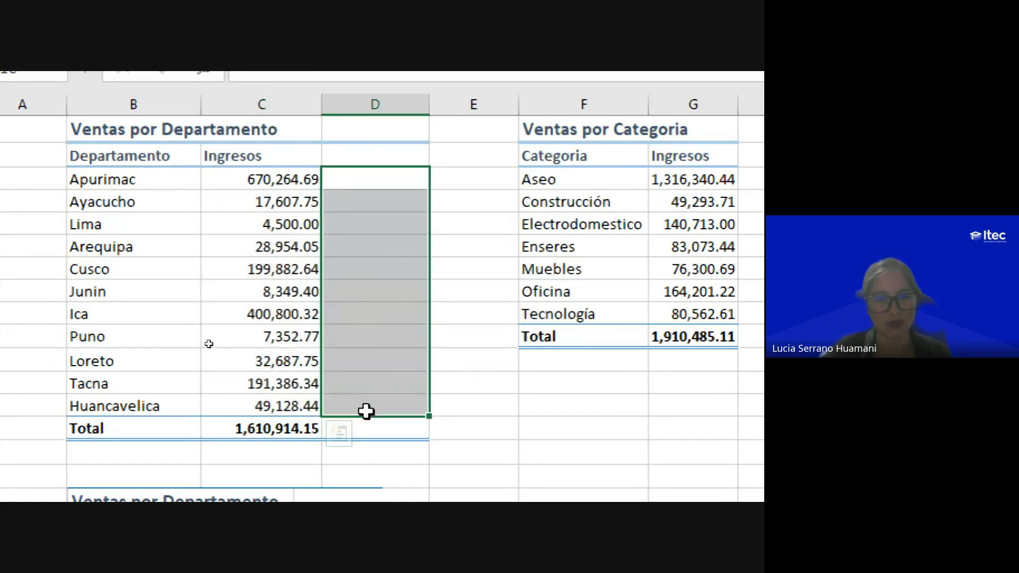
left_click_drag(270, 177, 295, 406)
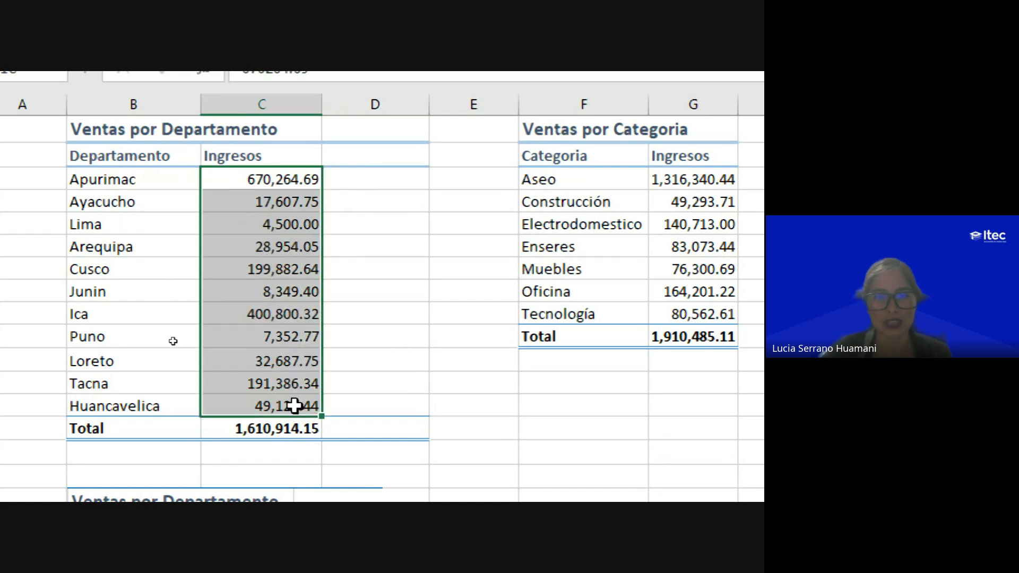
mouse_move(387, 182)
left_mouse_down()
mouse_move(392, 355)
mouse_move(416, 407)
left_mouse_up()
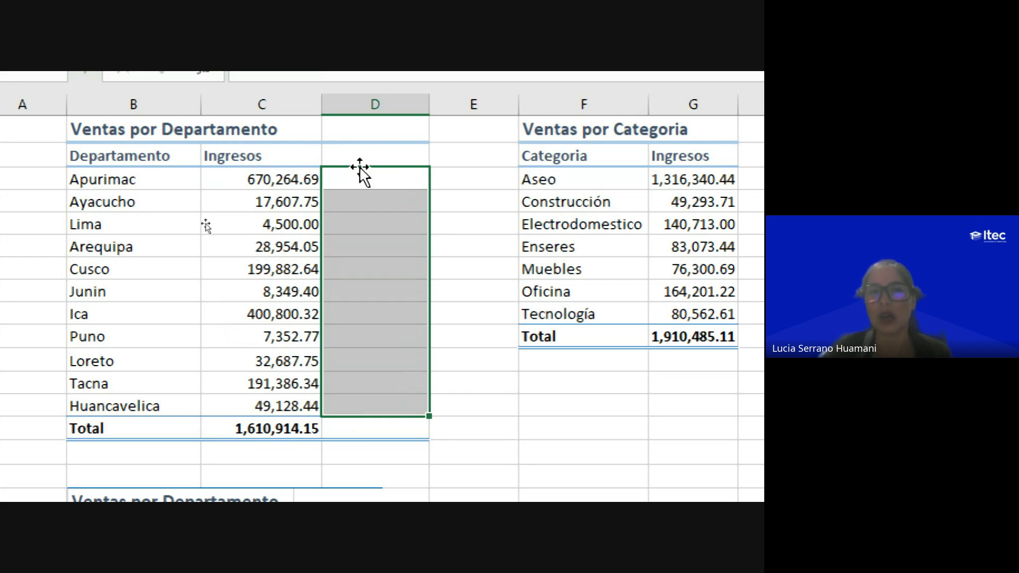
left_click(366, 180)
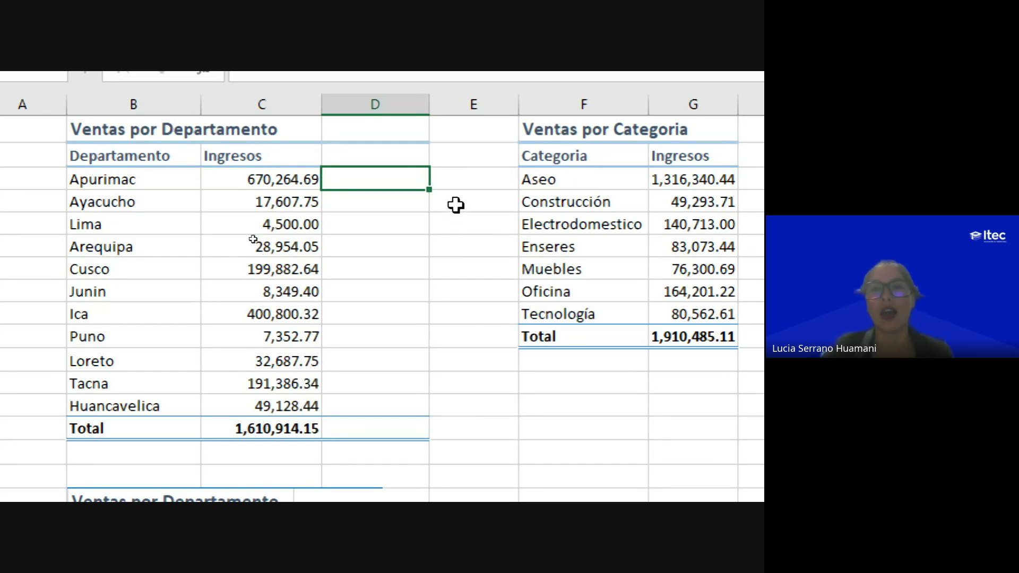
left_click(293, 181)
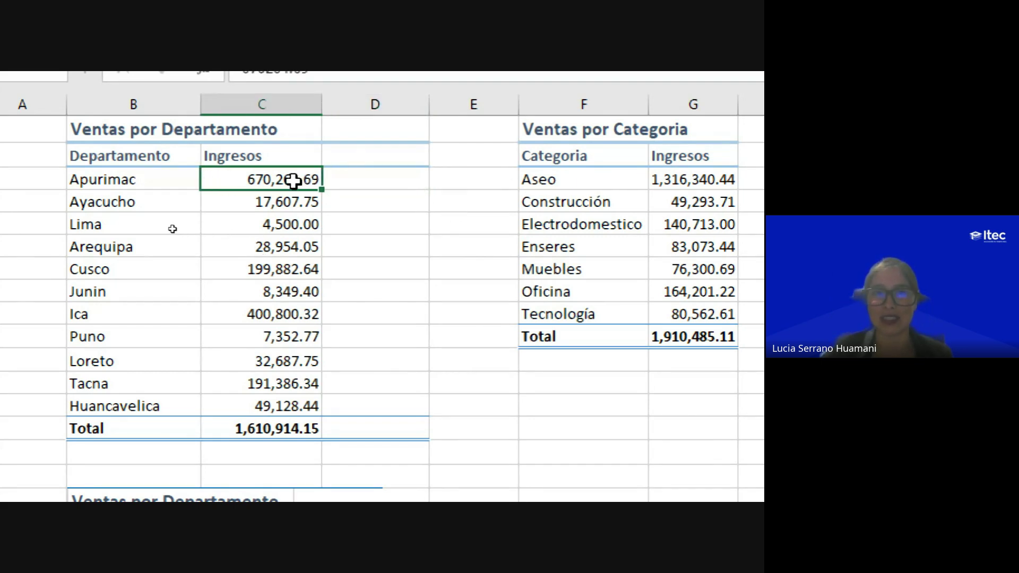
left_click(361, 181)
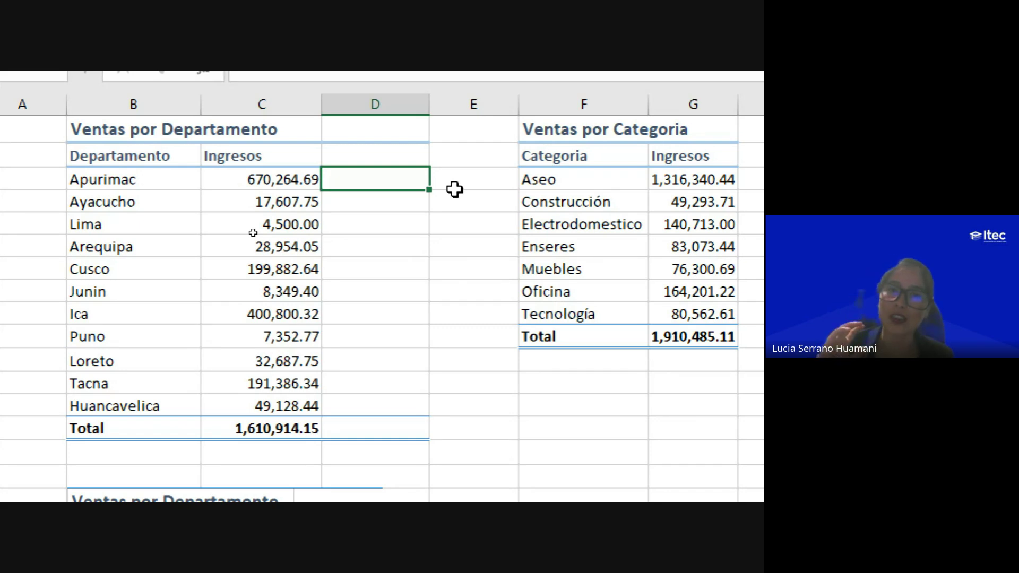
- Link D6 to Apurimac's Ingresos with a =C6 formula
type("=")
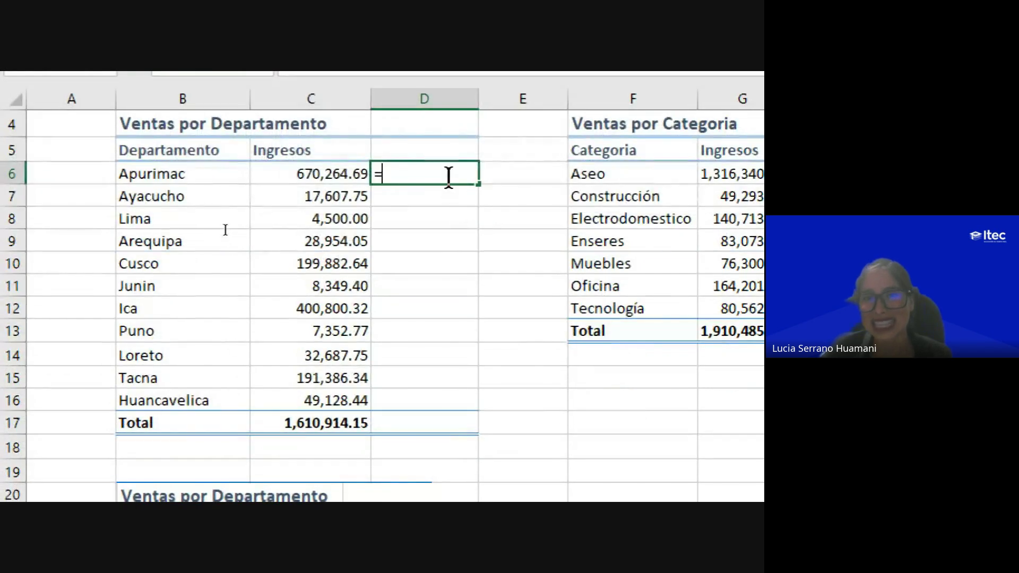
left_click(307, 170)
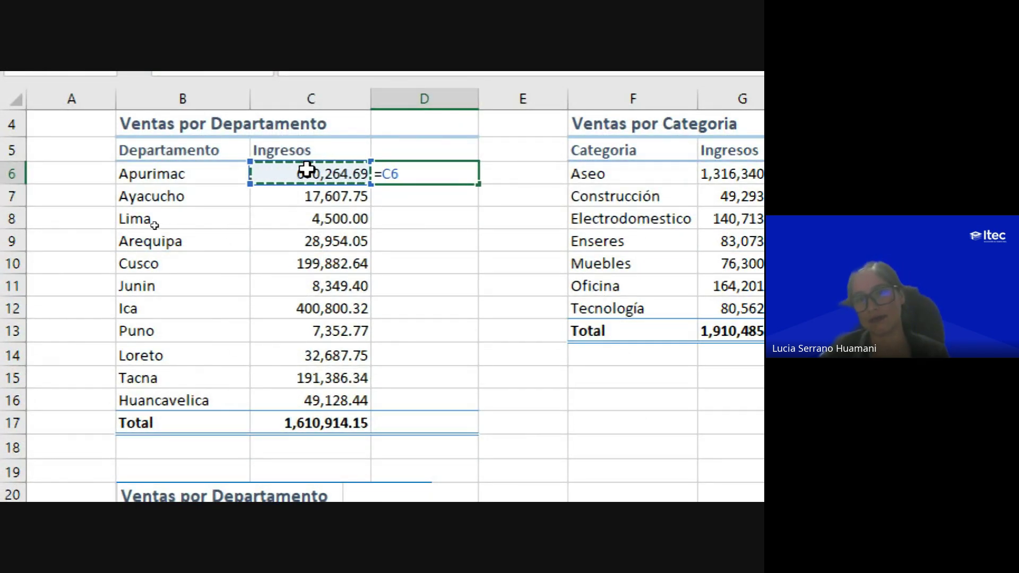
key("Return")
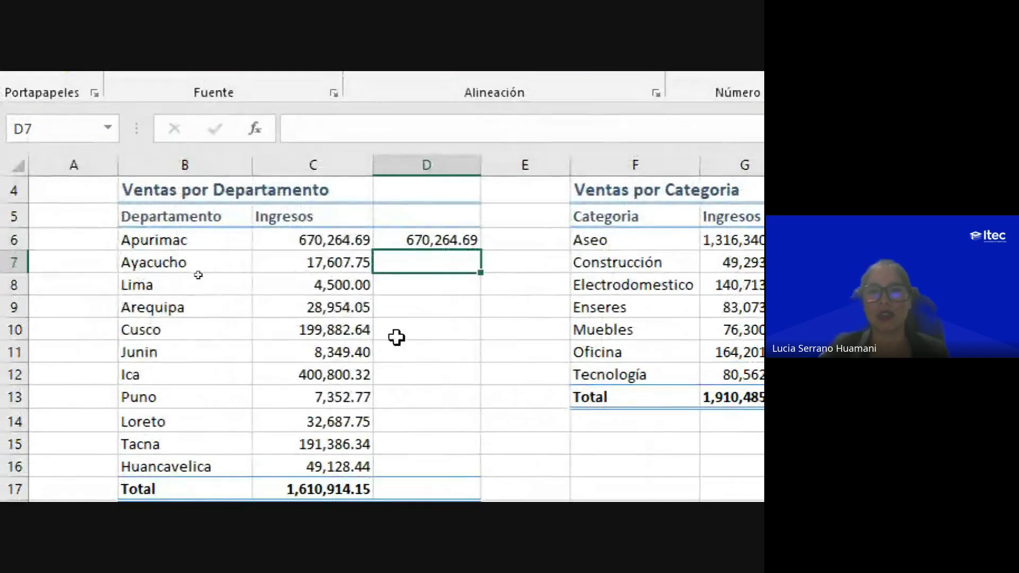
- Link D7 and D8 to C7 and C8, showing 17,607.75 and 4,500.00
left_click(378, 286)
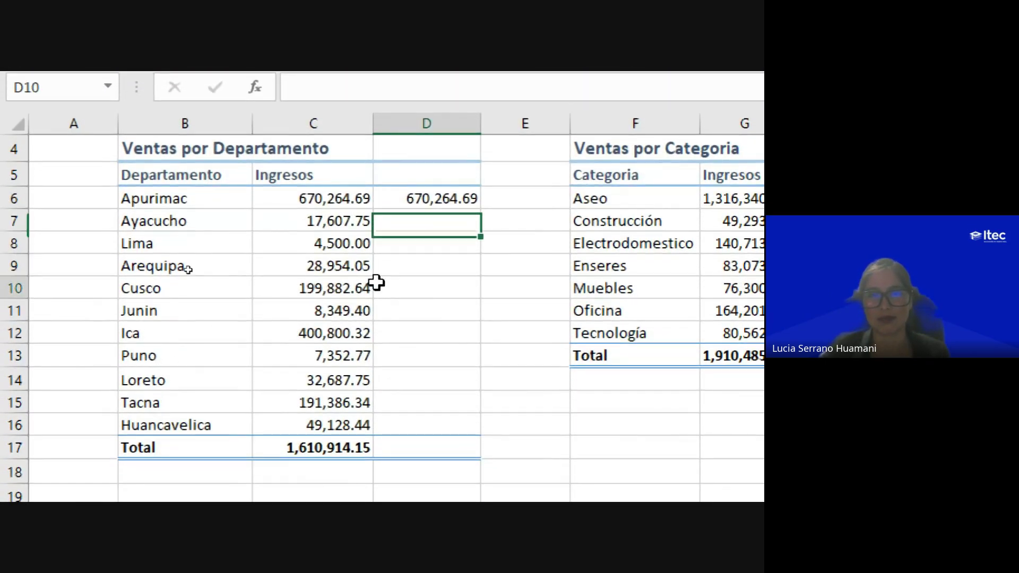
key("Up")
key("Up")
key("Up")
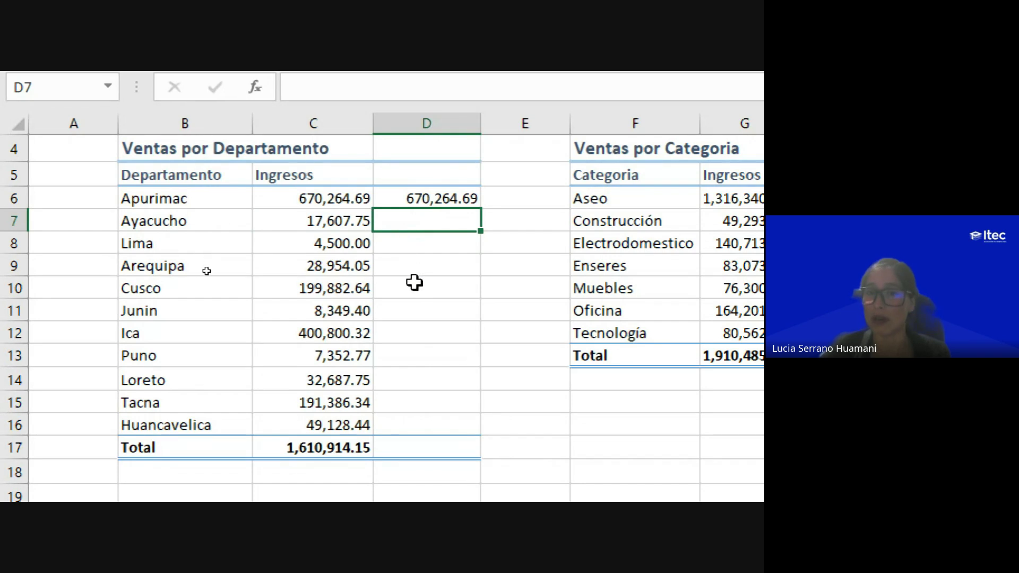
type("=")
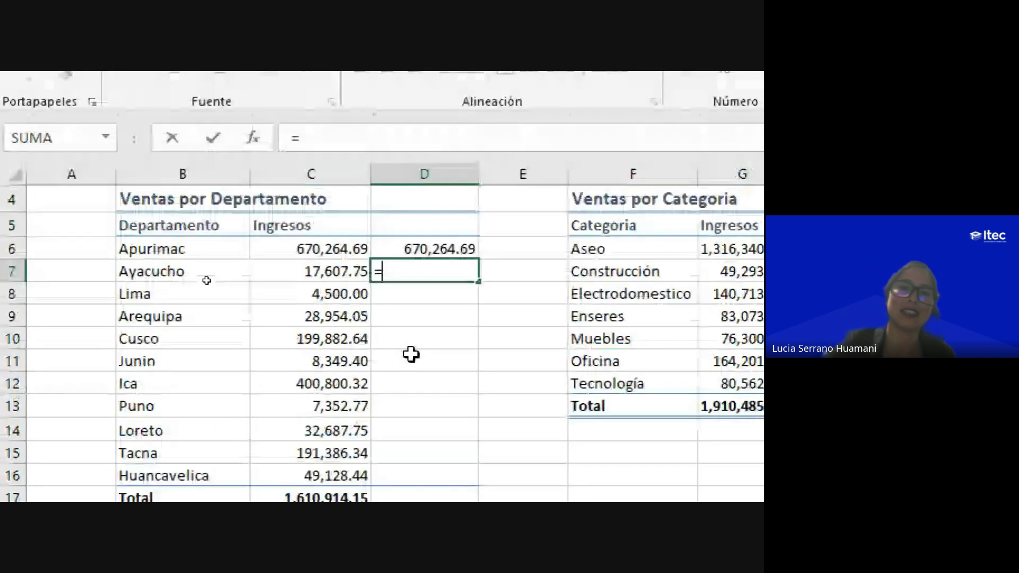
left_click(318, 292)
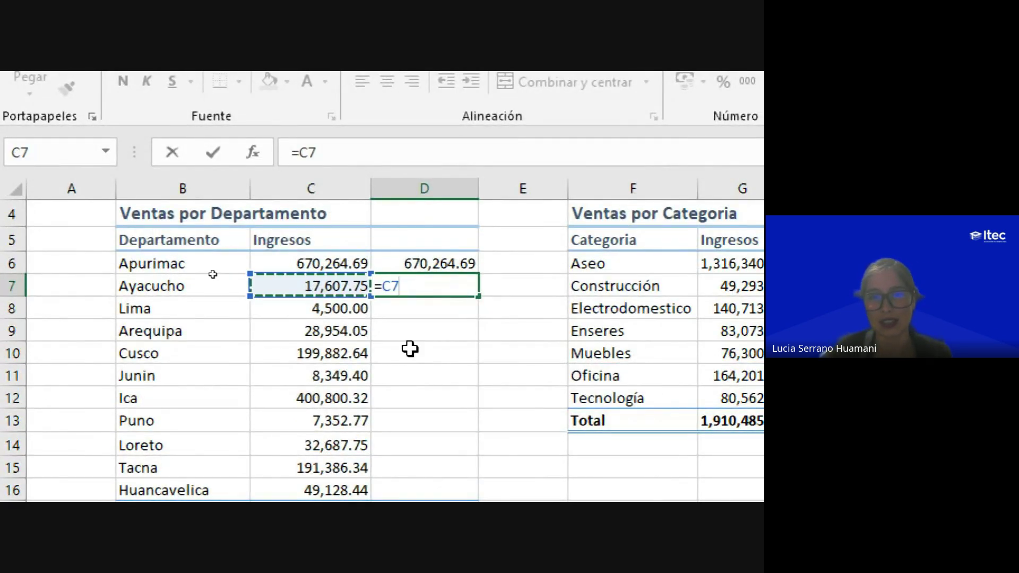
left_click(268, 328)
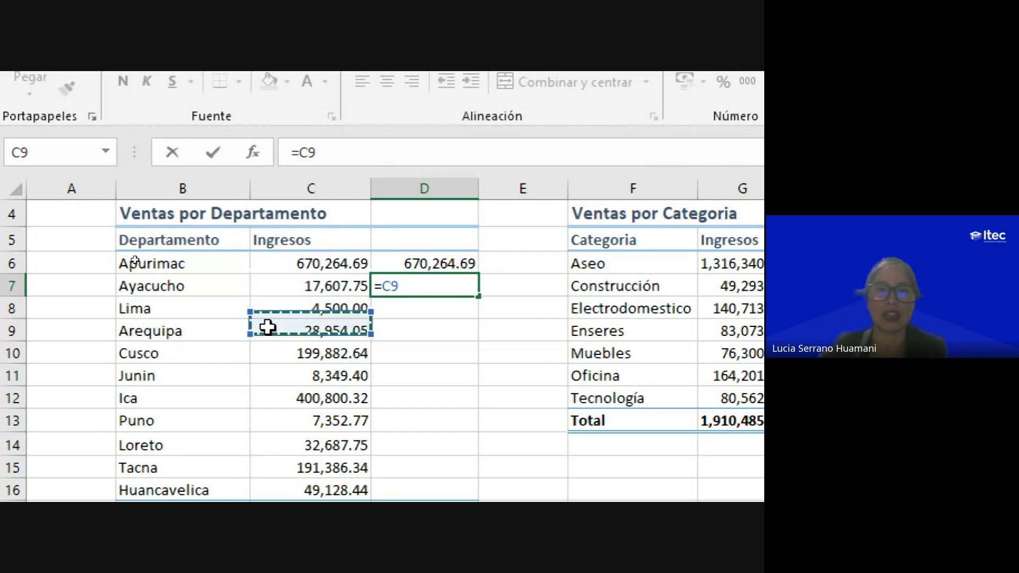
left_click(319, 284)
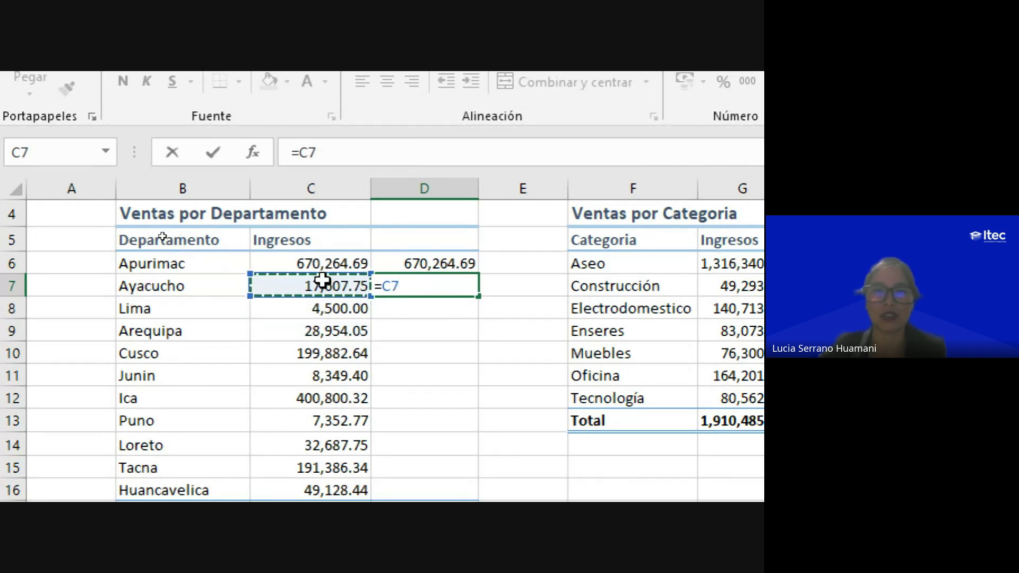
key("Return")
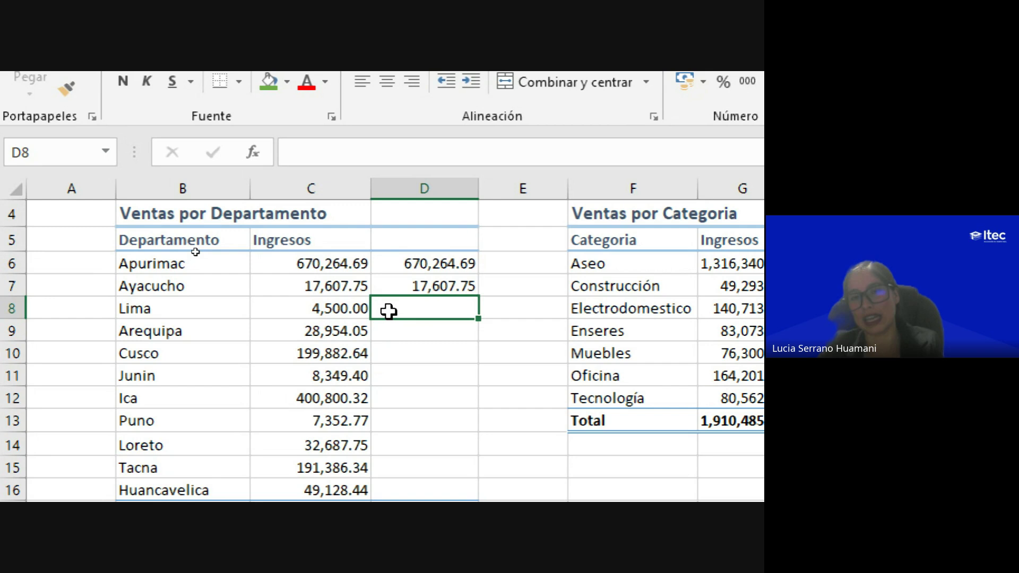
type("=")
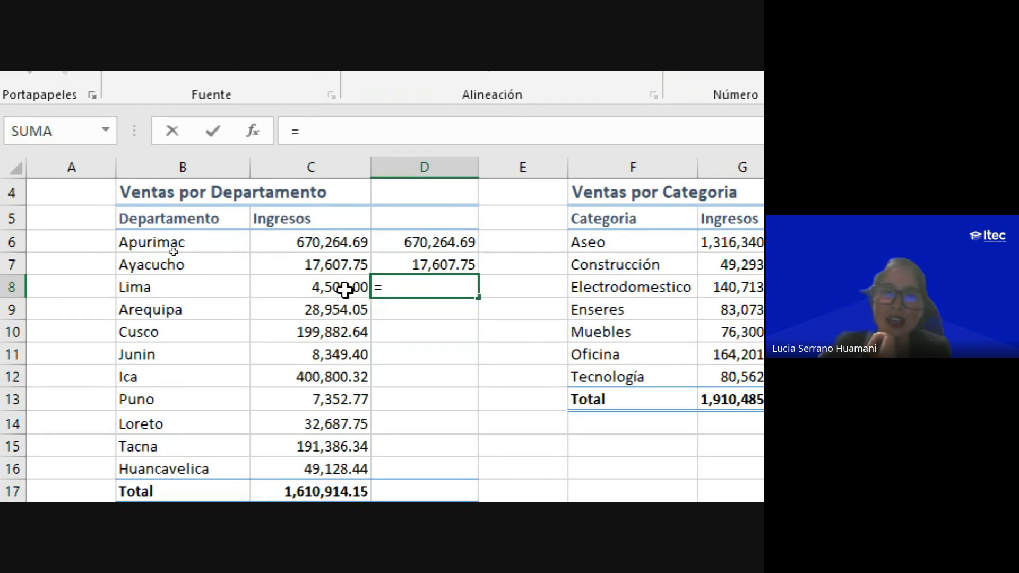
left_click(345, 290)
key("Return")
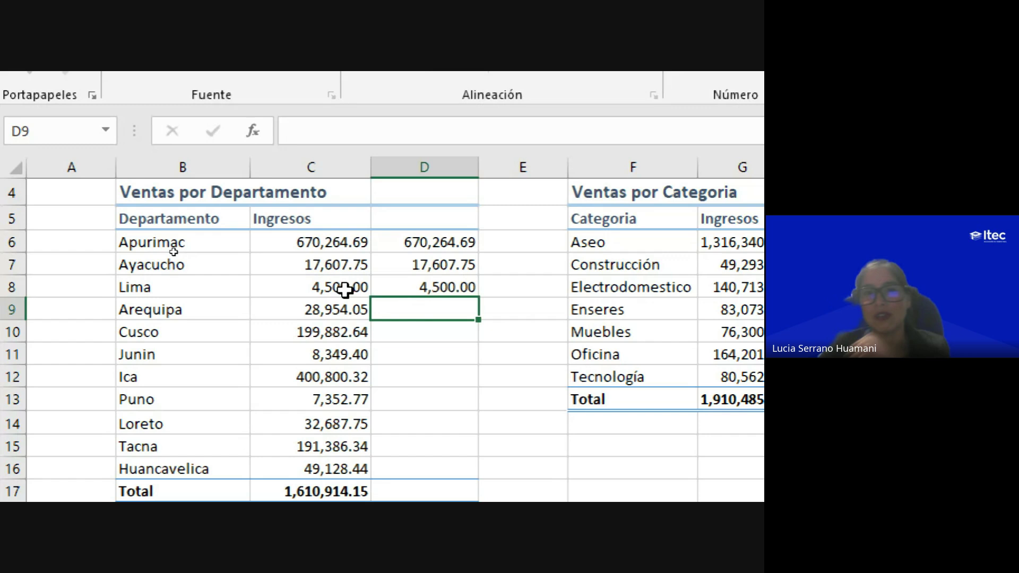
- Change Lima's Ingresos in C8 from 4500 to 4590 and check that linked D8 follows
left_click_drag(358, 284, 405, 293)
left_click(412, 264)
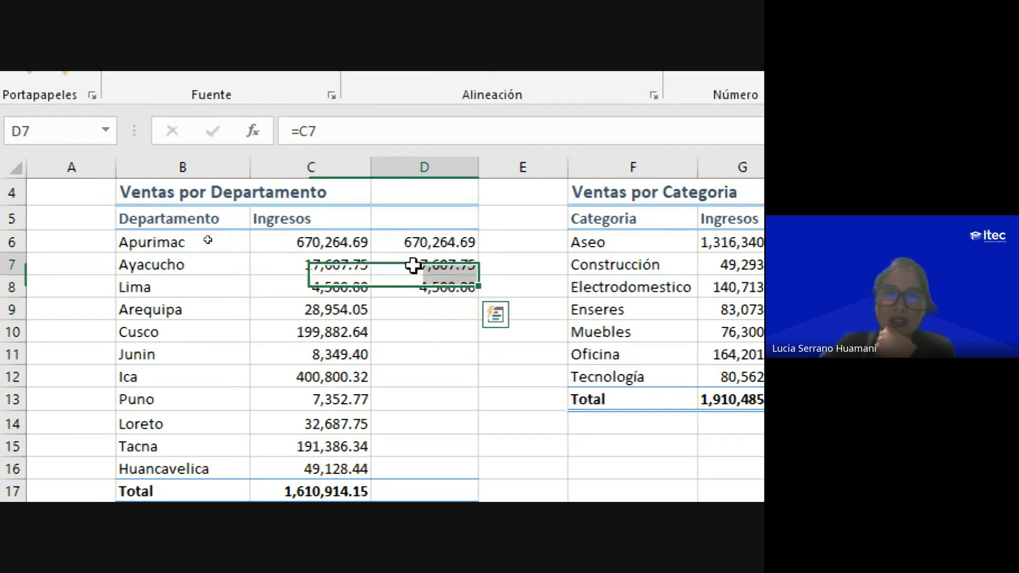
left_click(313, 265)
left_click(333, 283)
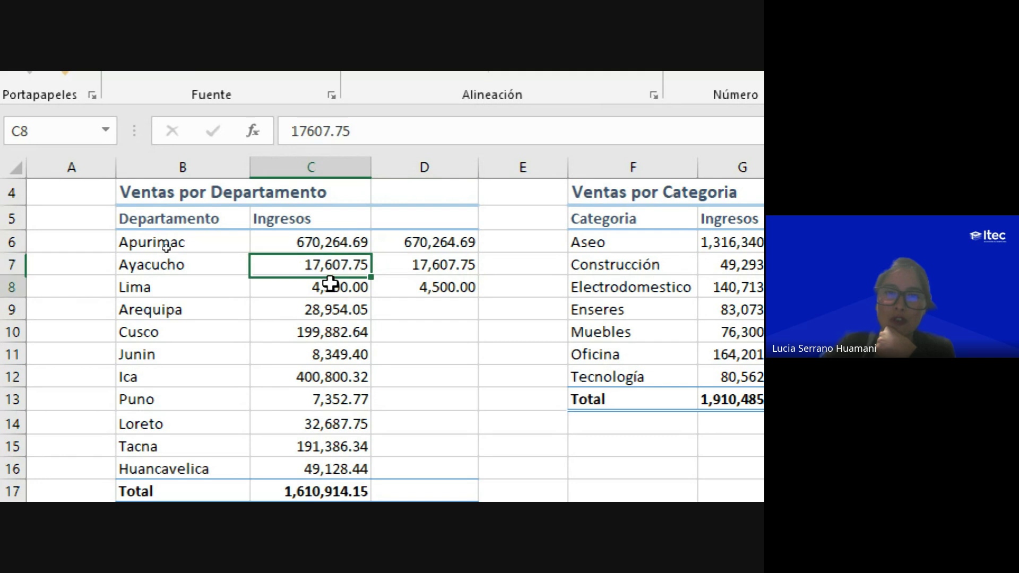
double_click(336, 287)
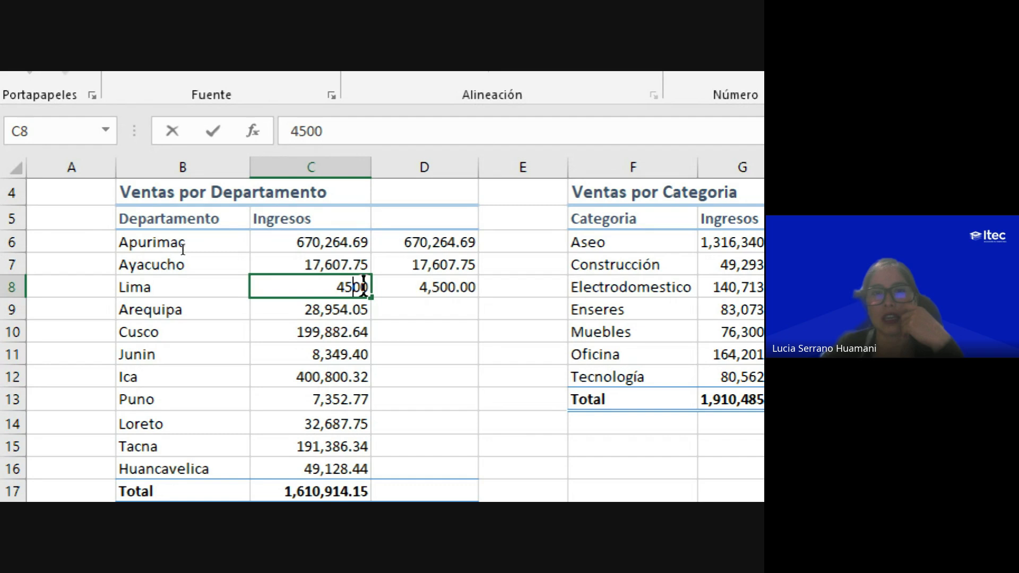
key("BackSpace")
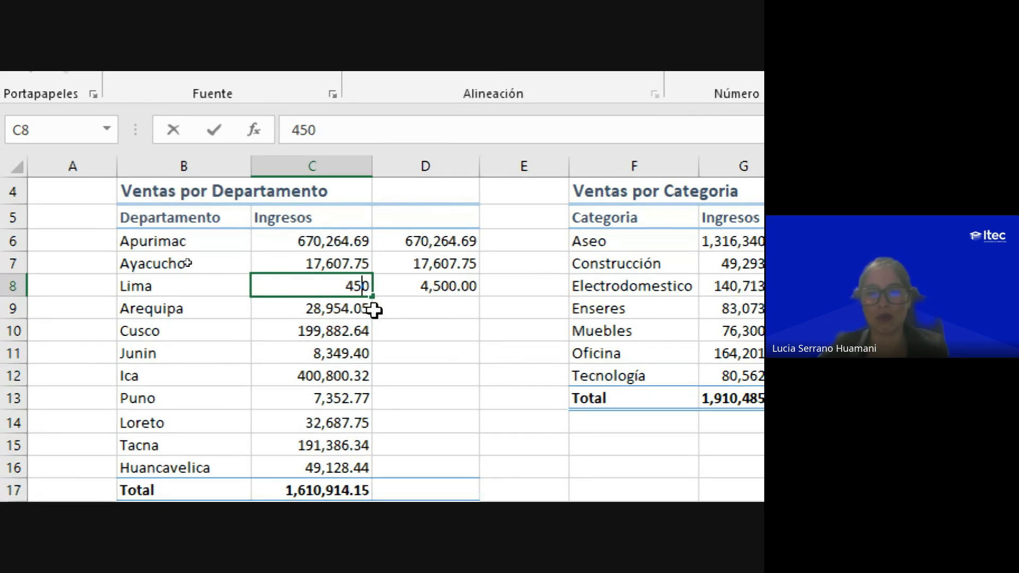
type("9")
left_click(441, 295)
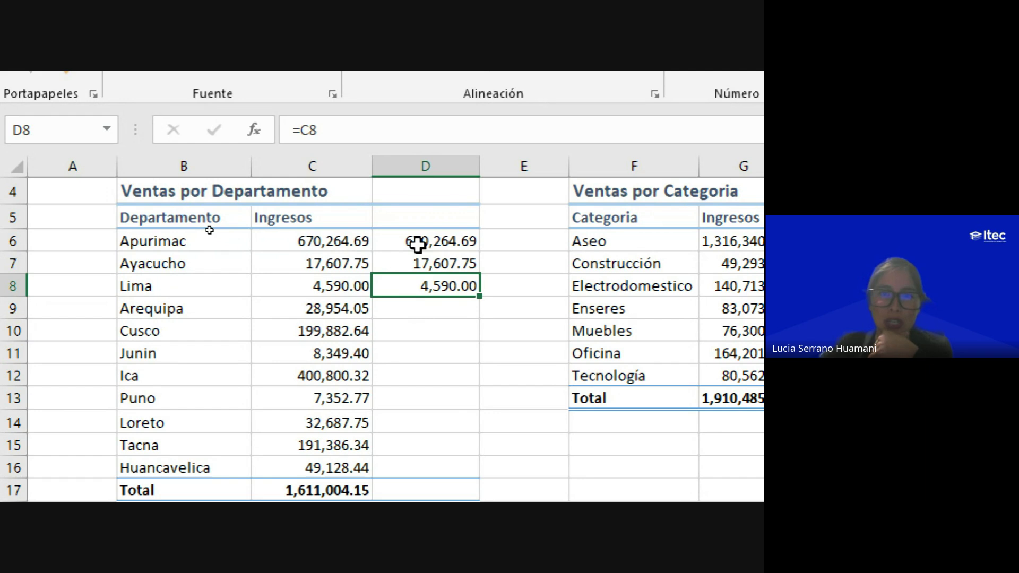
left_click_drag(419, 240, 424, 282)
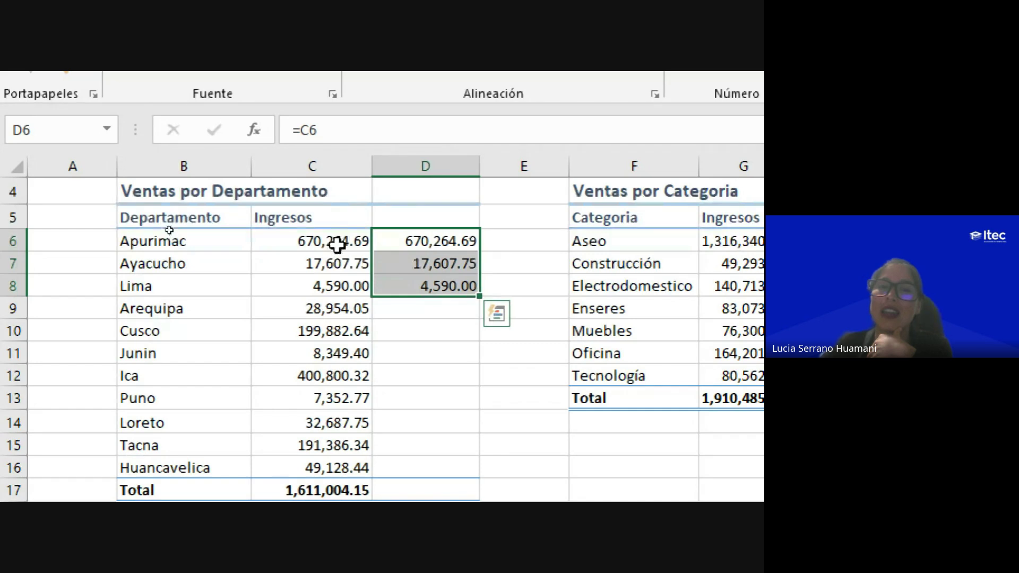
left_click_drag(336, 242, 333, 285)
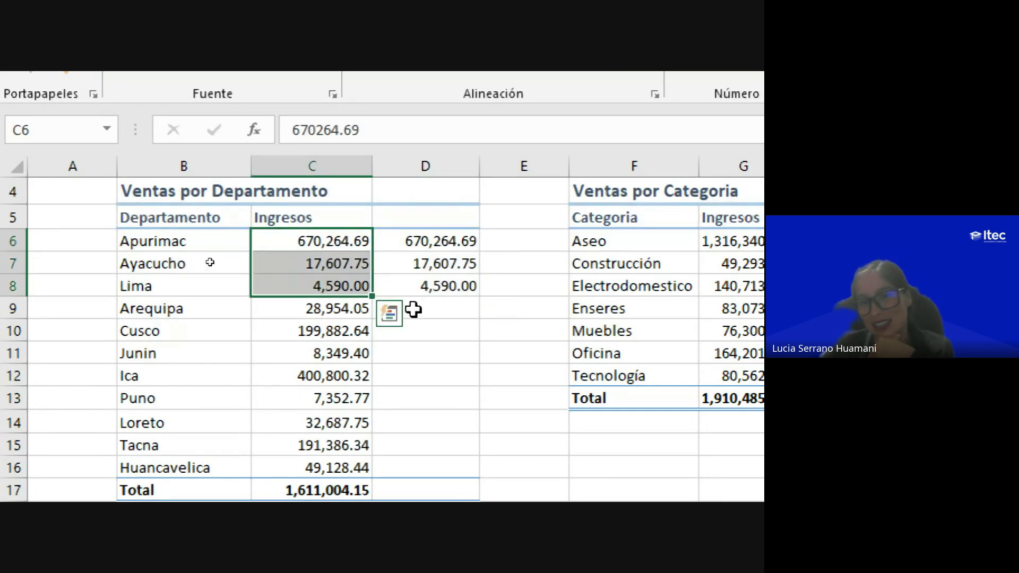
left_click(434, 289)
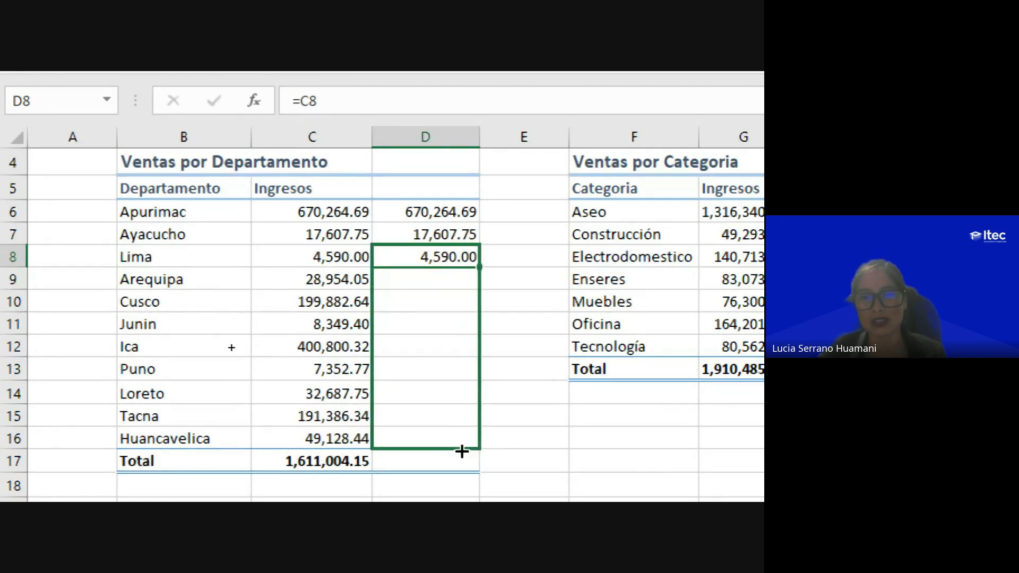
- Copy the D8 link down to D16, inspect the formulas, then clear D6:D16
left_click_drag(481, 267, 463, 450)
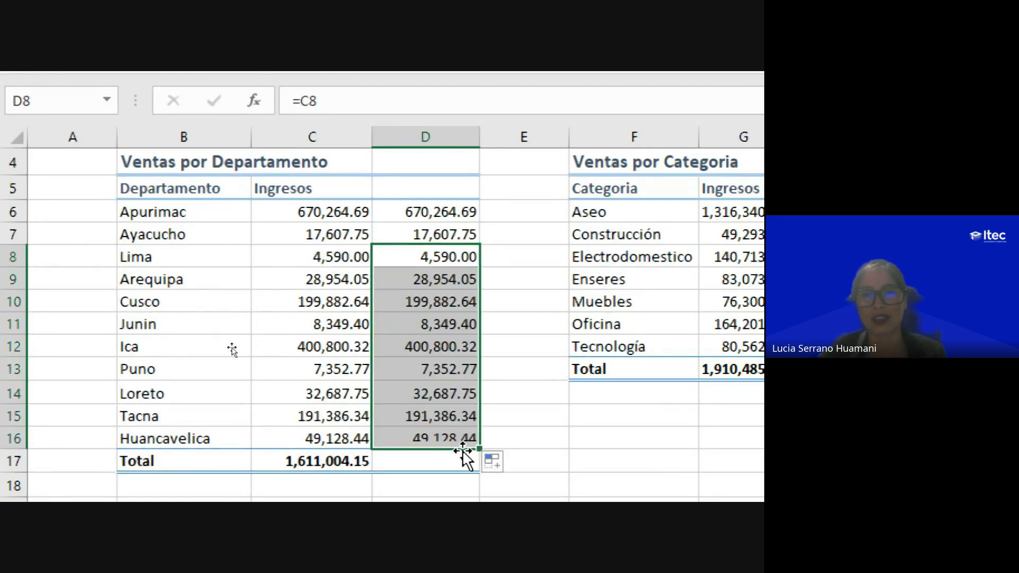
left_click(398, 212)
left_click_drag(410, 340, 428, 416)
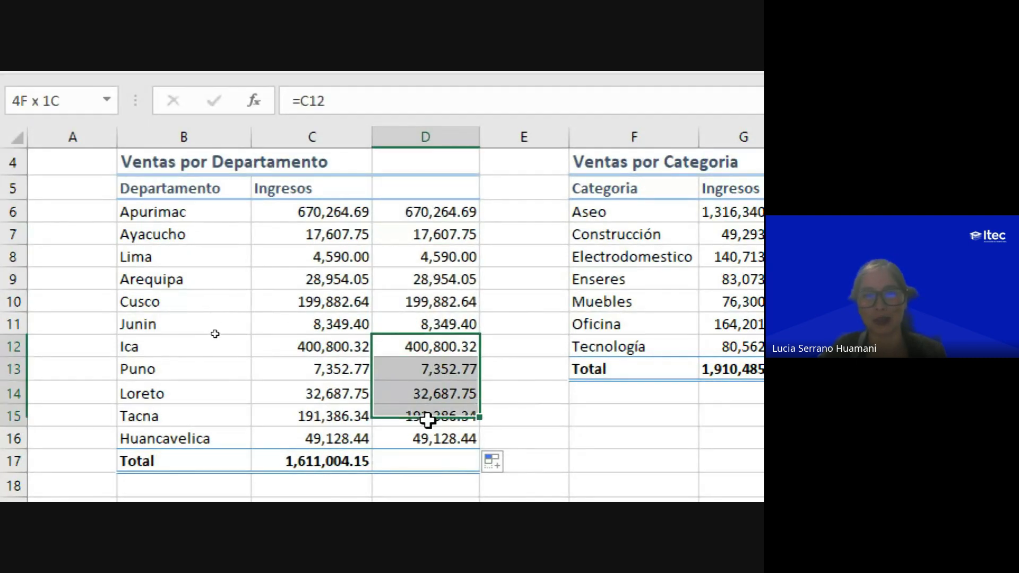
left_click(414, 282)
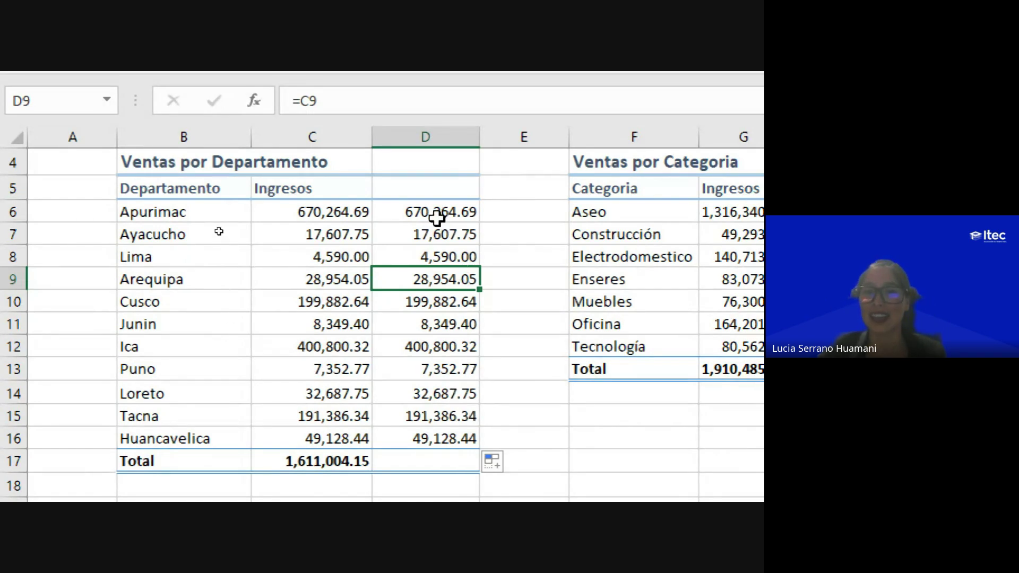
left_click_drag(437, 217, 426, 438)
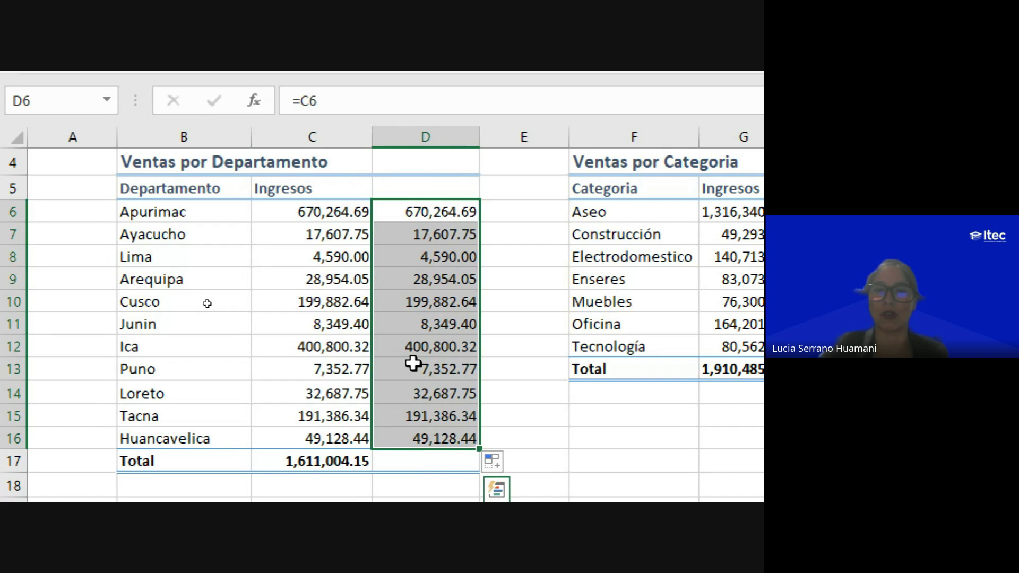
key("Delete")
left_click(413, 364)
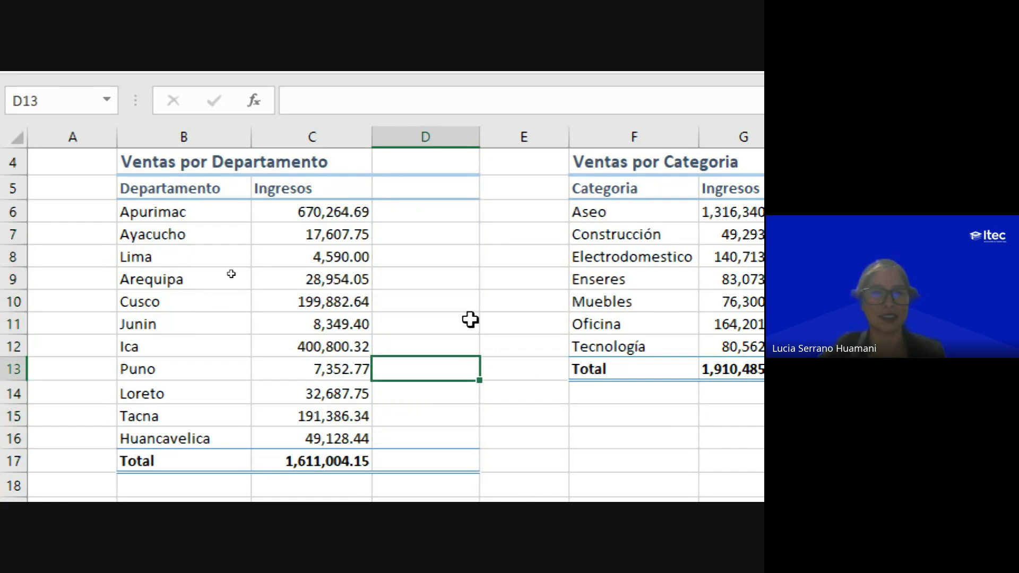
left_click(397, 215)
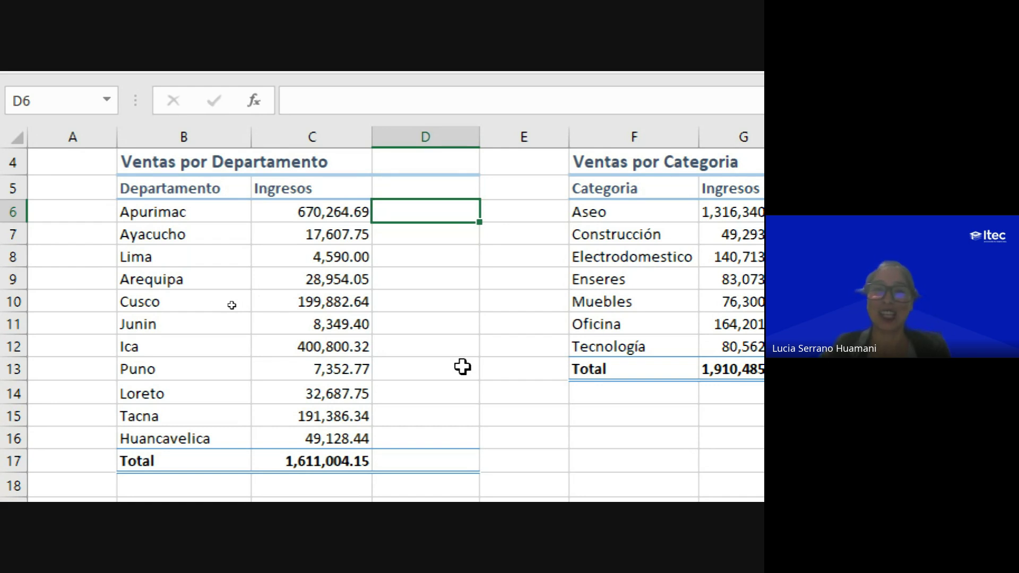
left_click_drag(335, 212, 345, 434)
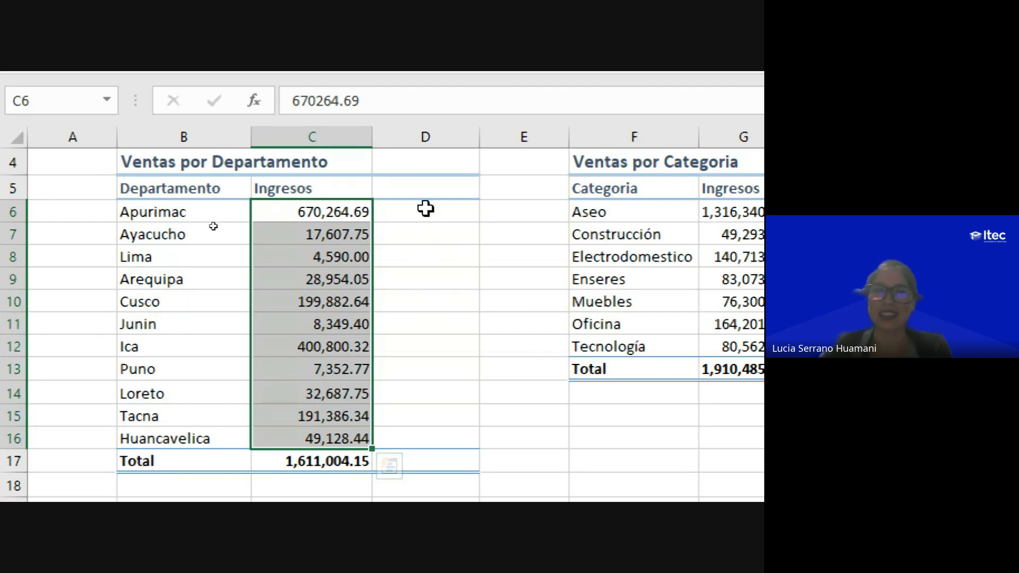
left_click_drag(426, 209, 422, 440)
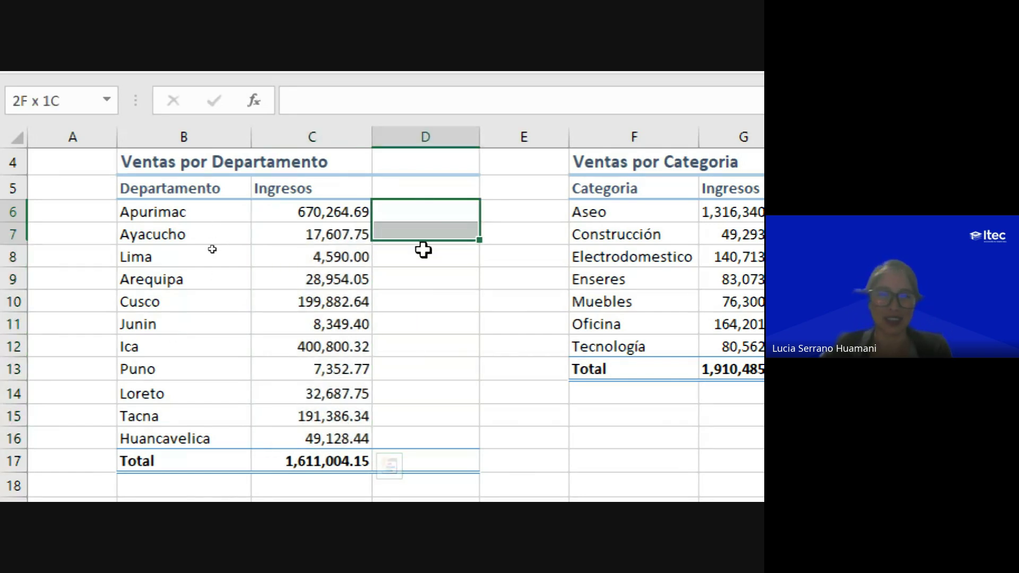
left_click(408, 215)
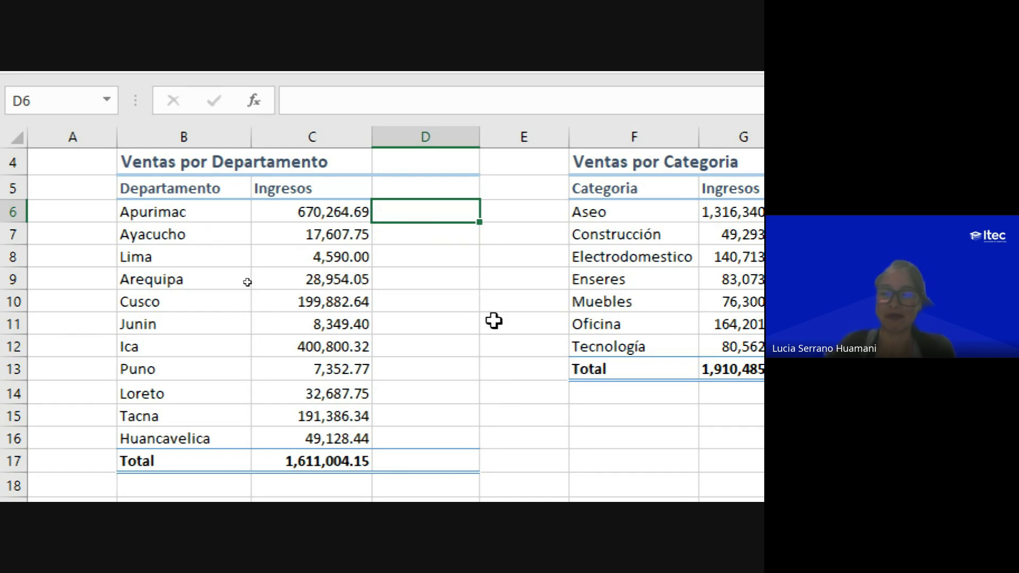
- Link D6, D7 and D8 to the Ingresos in C6, C7 and C8
type("=")
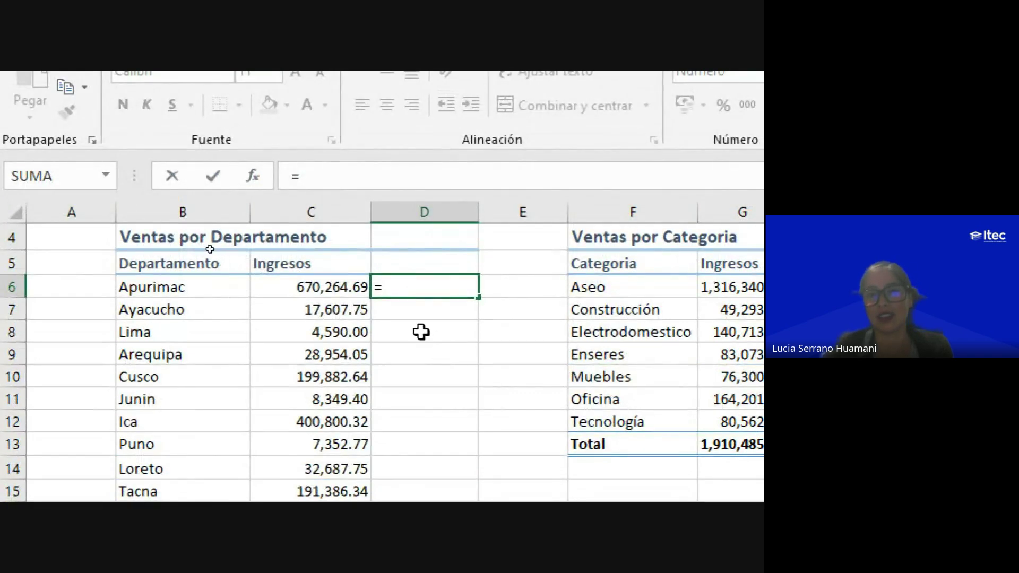
left_click(325, 290)
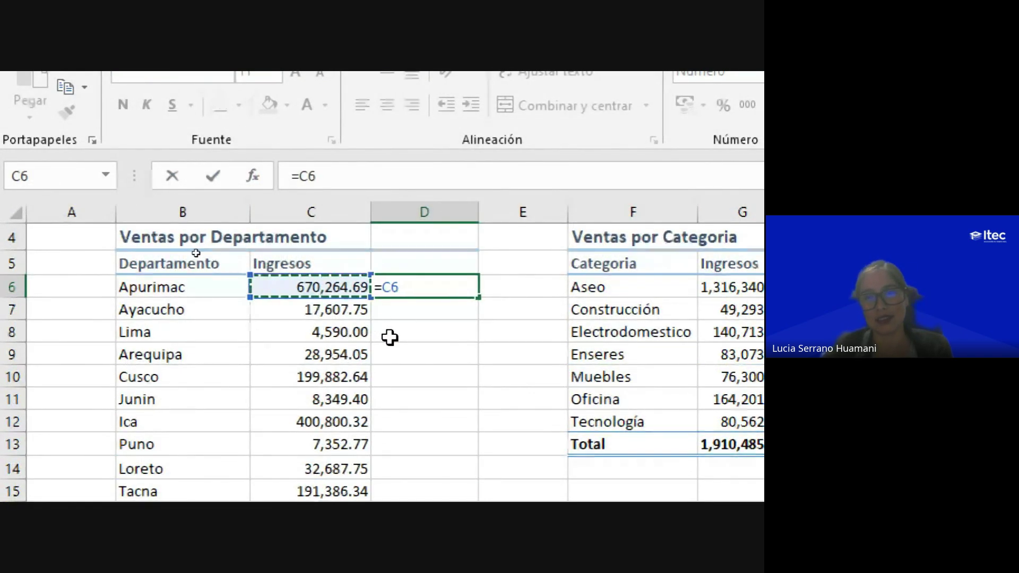
key("Return")
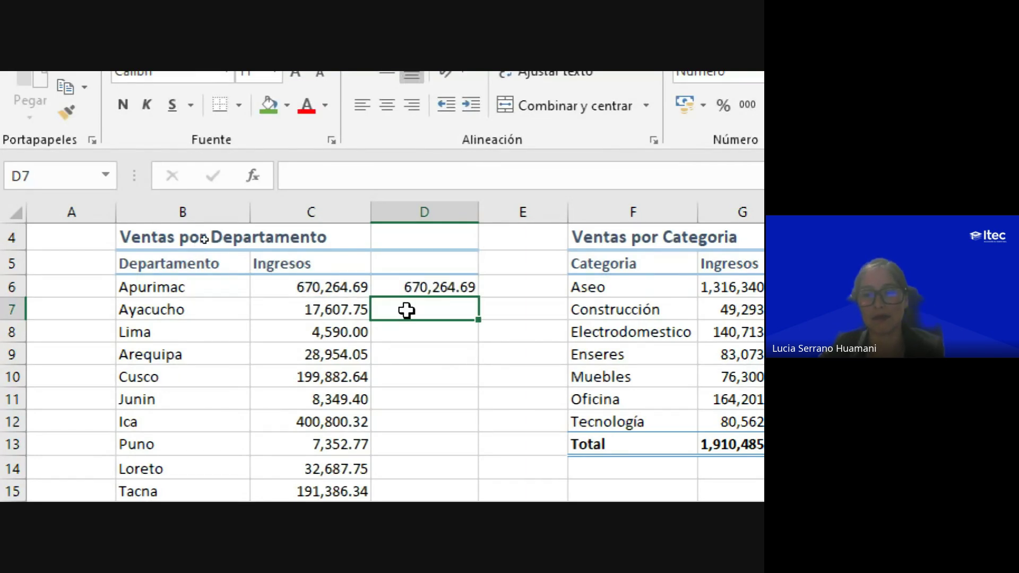
type("=")
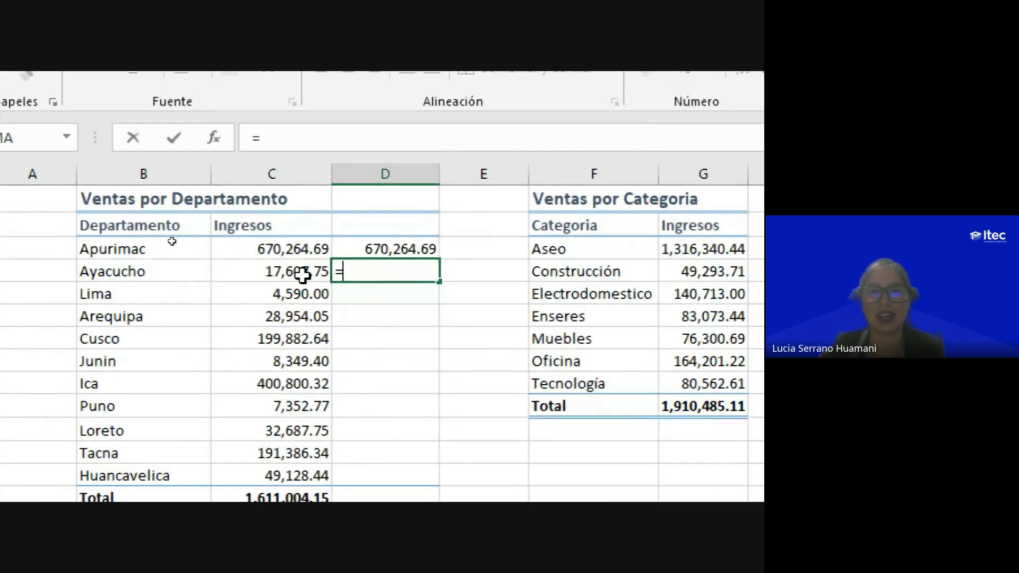
left_click(302, 273)
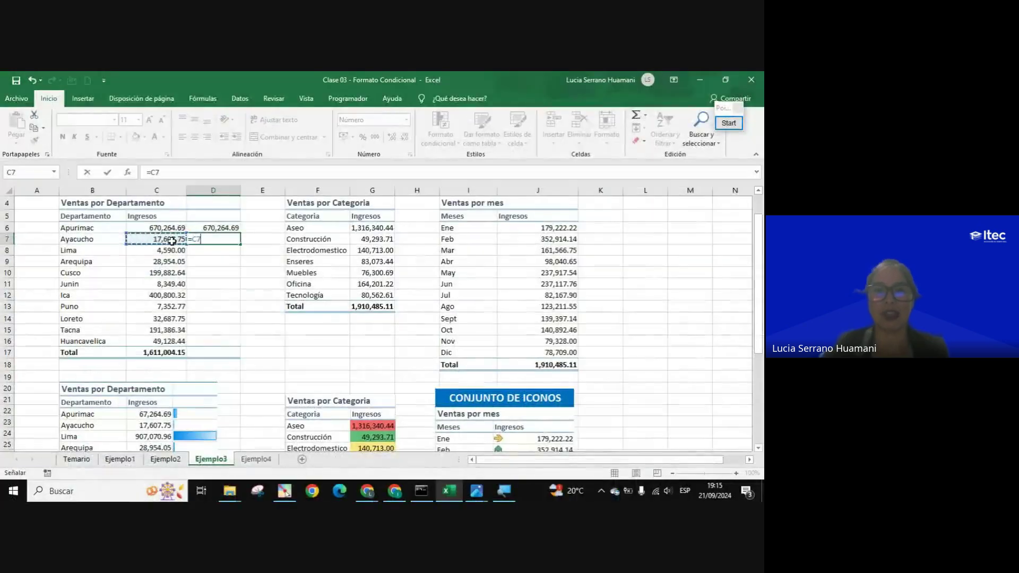
key("Return")
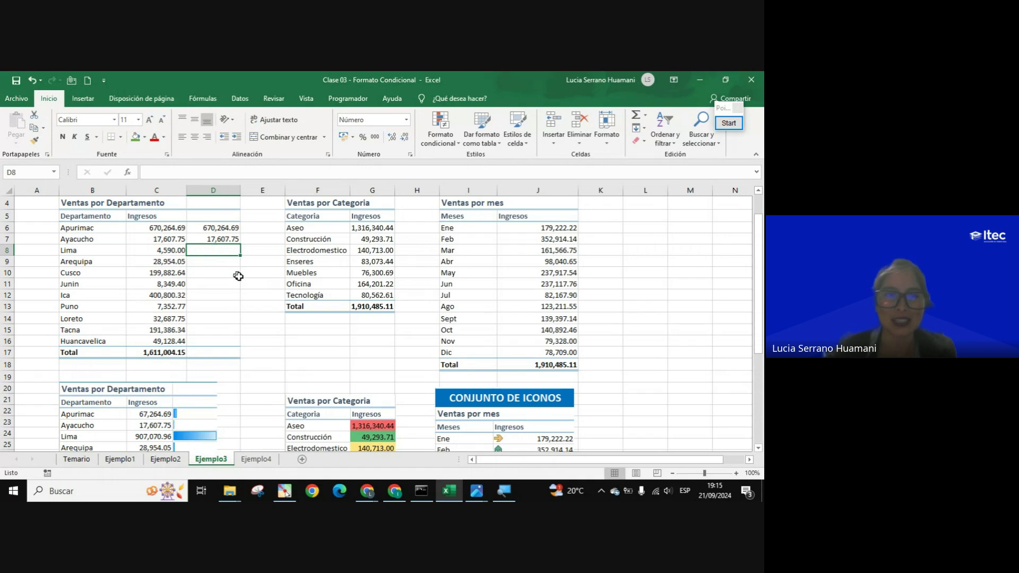
type("=")
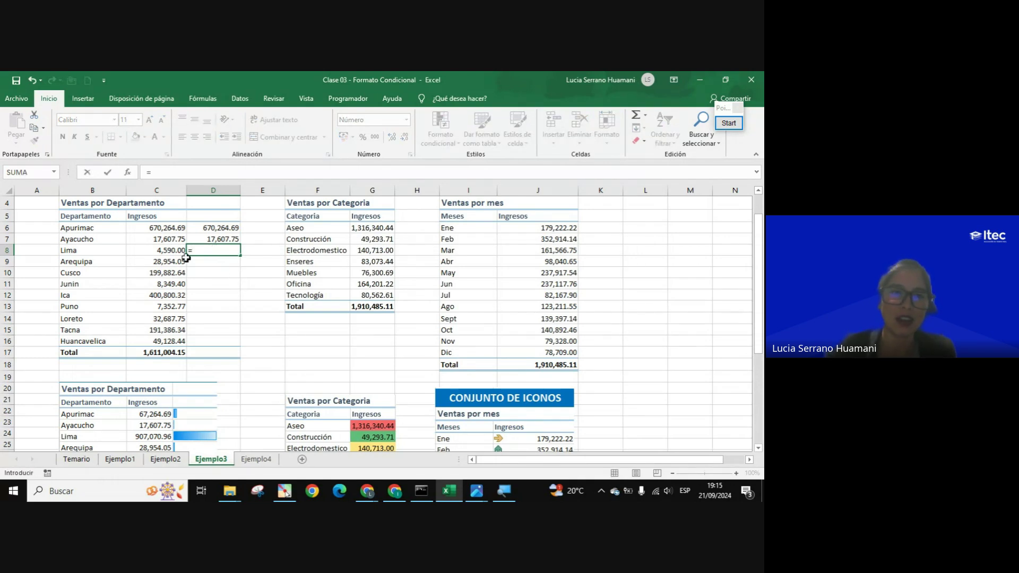
left_click(175, 248)
key("Return")
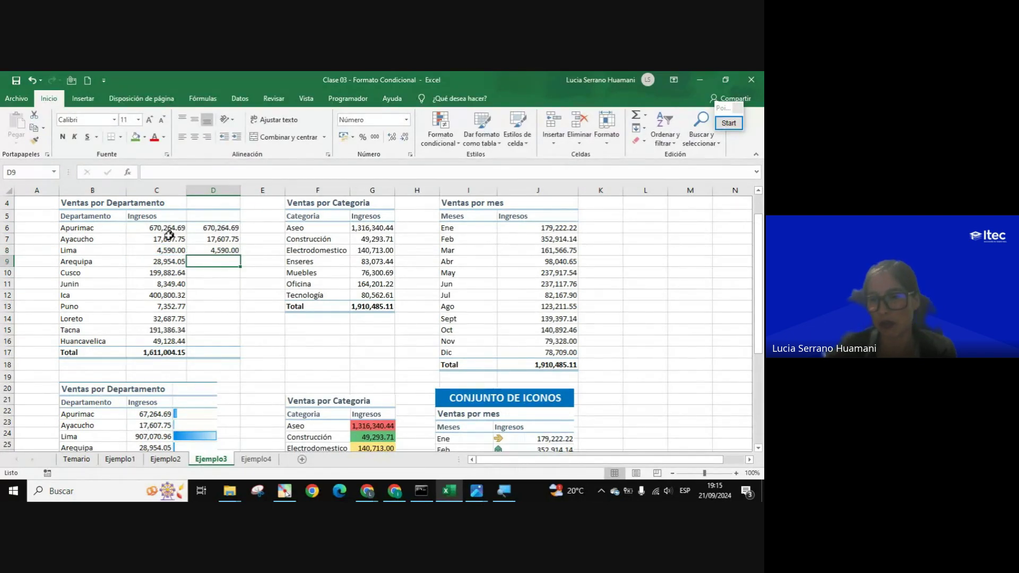
- Copy the D8 link down to D16 and switch to the Google Meet call
left_click(203, 249)
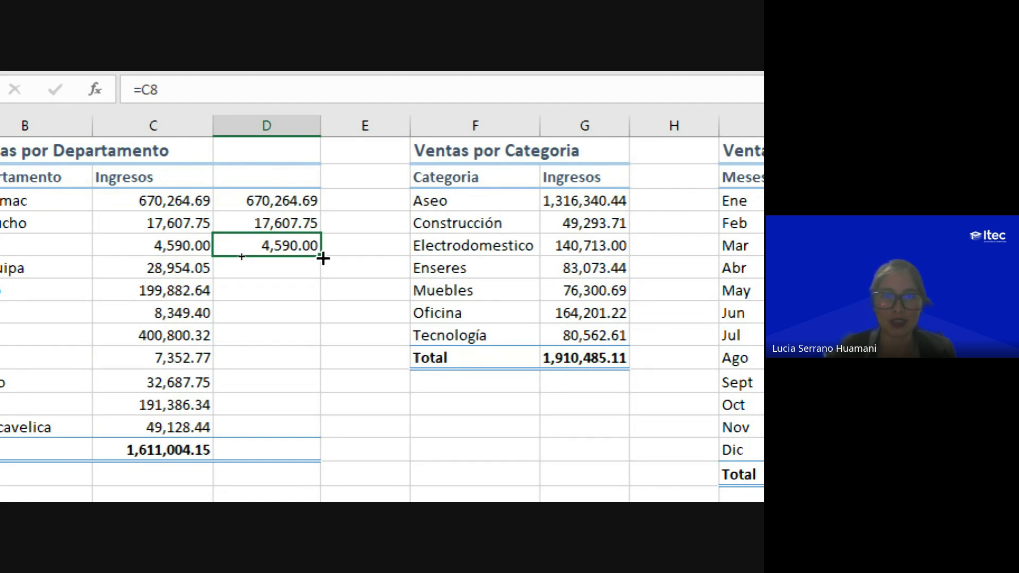
left_click_drag(322, 257, 312, 439)
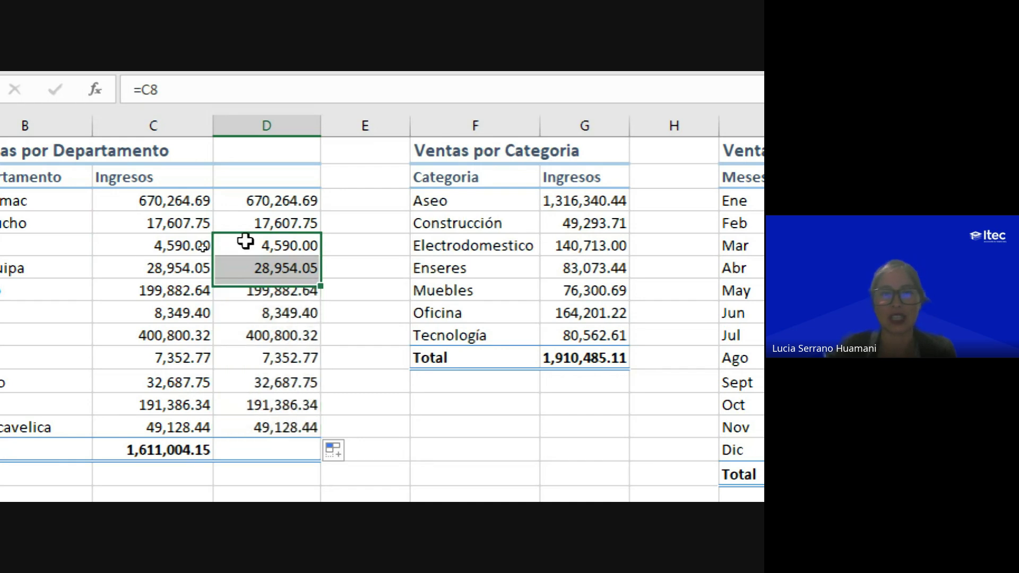
left_click(282, 273)
left_click(283, 224)
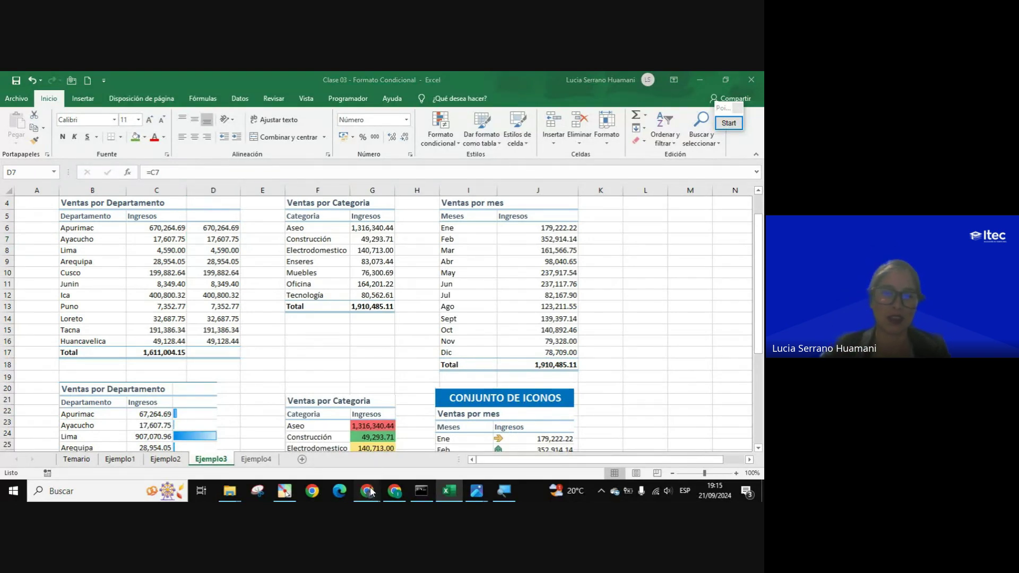
mouse_move(367, 492)
left_click(449, 424)
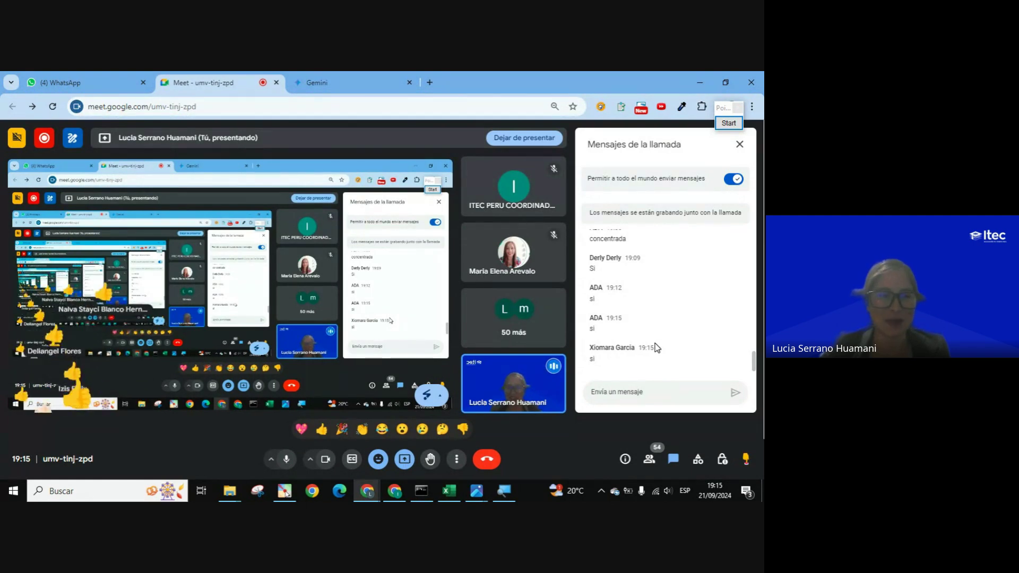
- Leave the Meet chat and return to the Excel workbook
key("alt+Tab")
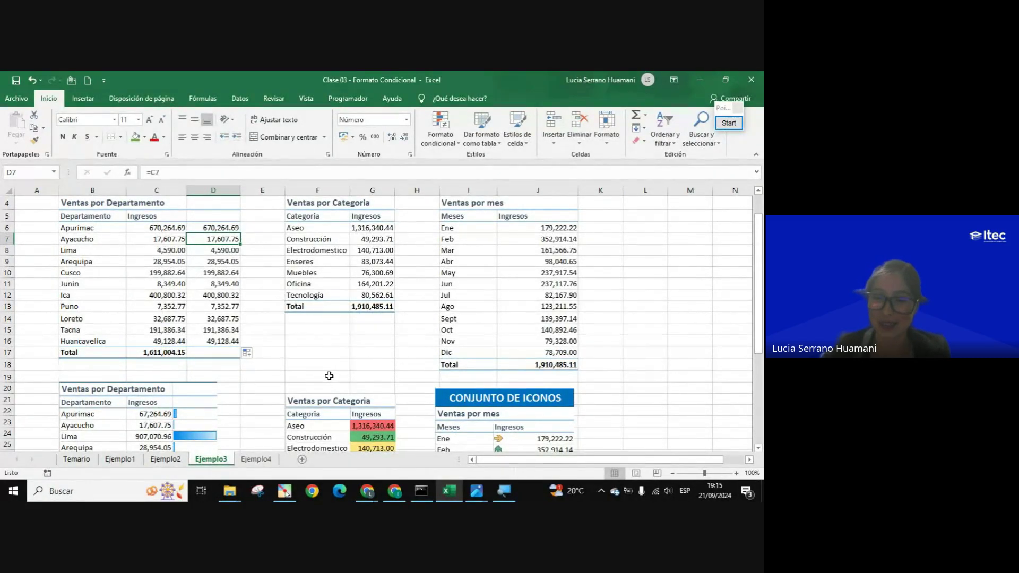
- Apply light blue gradient data bars to D6:D16, then reselect that range in Formato condicional
scroll(245, 337, "down", 1)
scroll(244, 329, "up", 1)
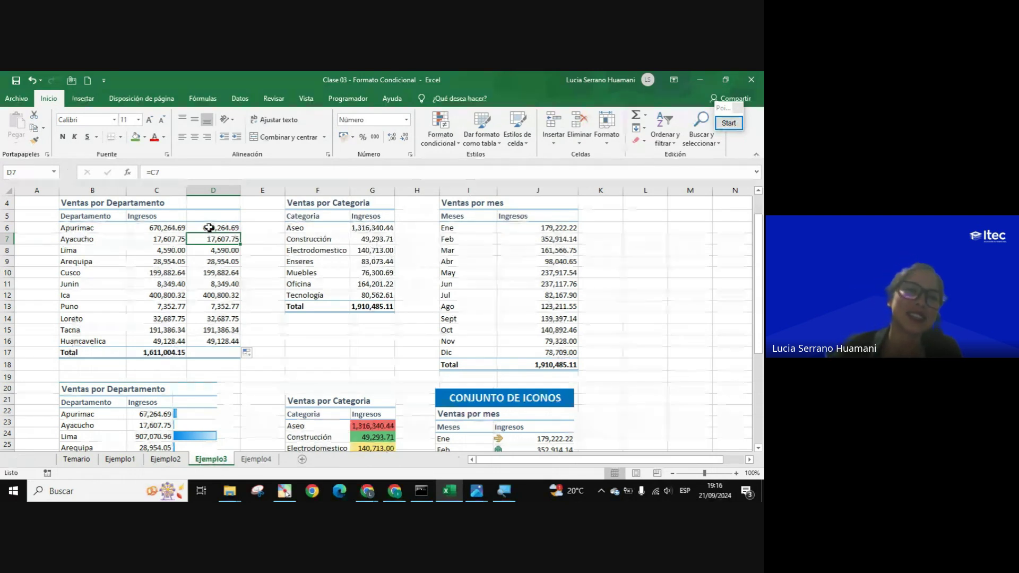
left_click_drag(212, 228, 217, 338)
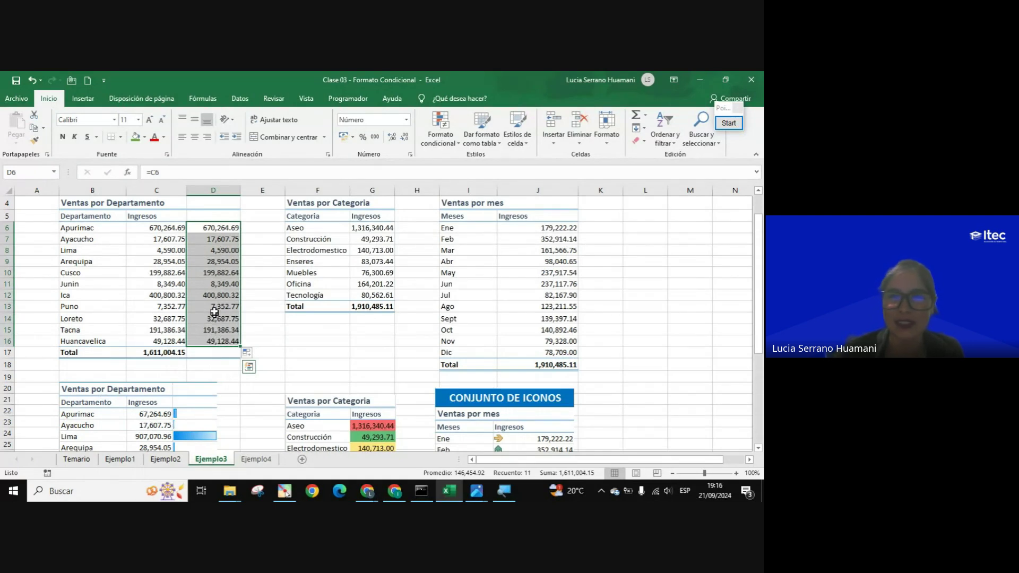
left_click(439, 147)
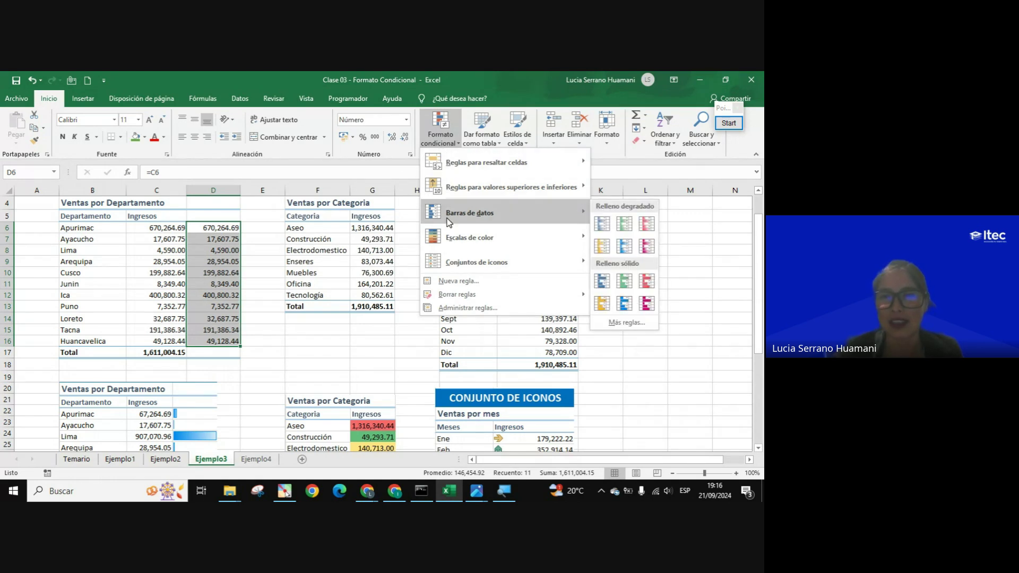
mouse_move(478, 212)
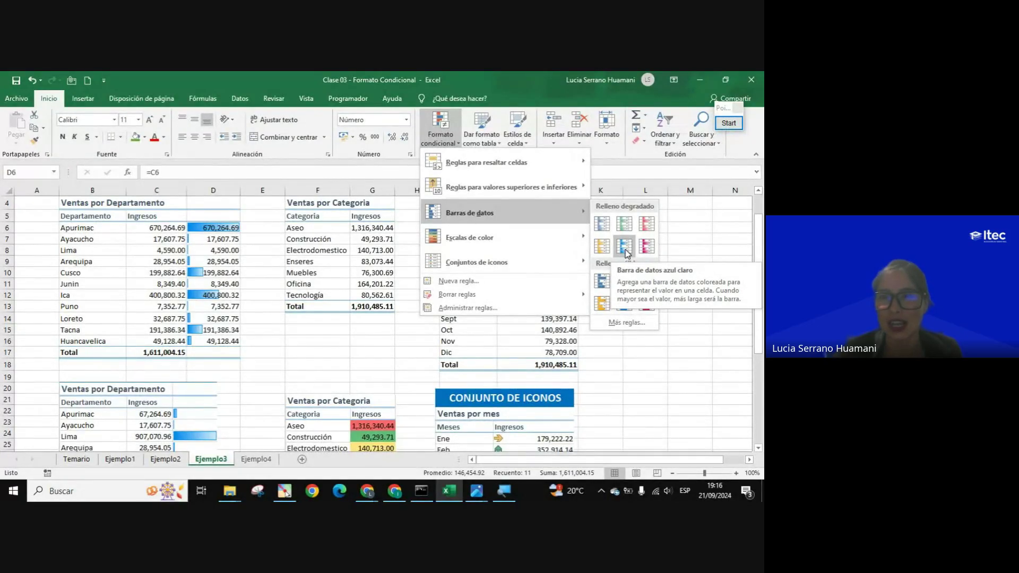
left_click(624, 248)
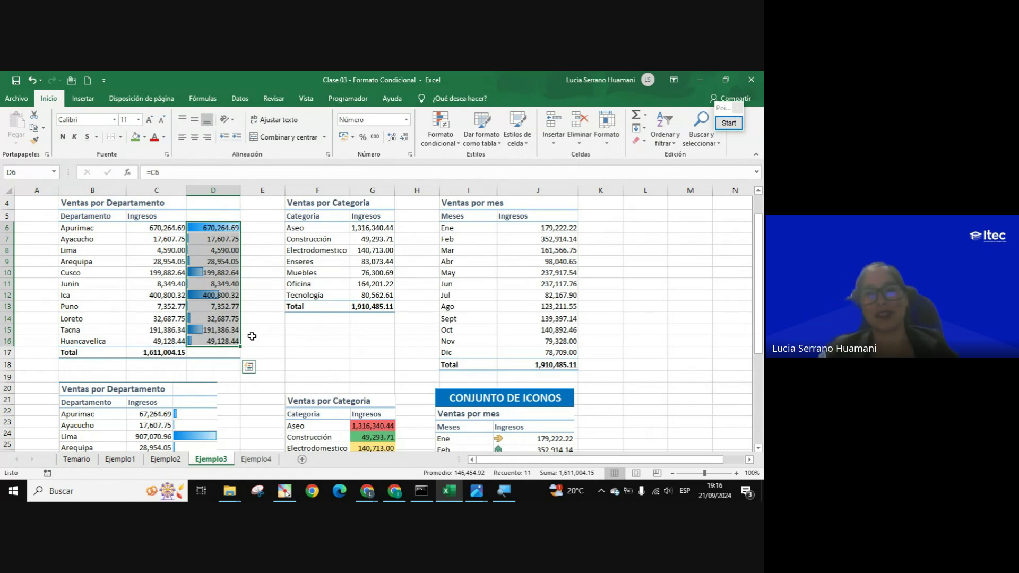
left_click(234, 330)
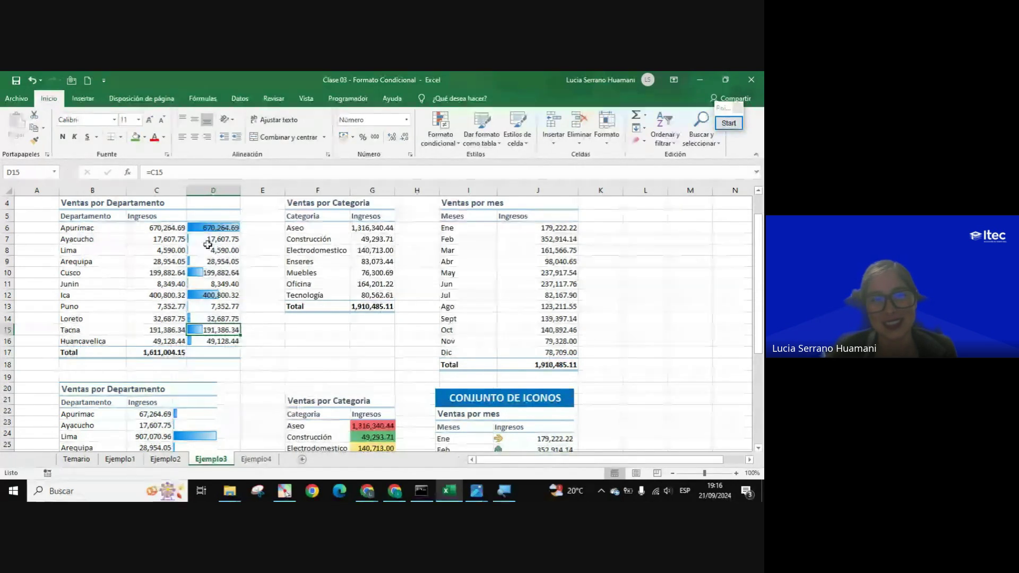
left_click_drag(208, 228, 227, 330)
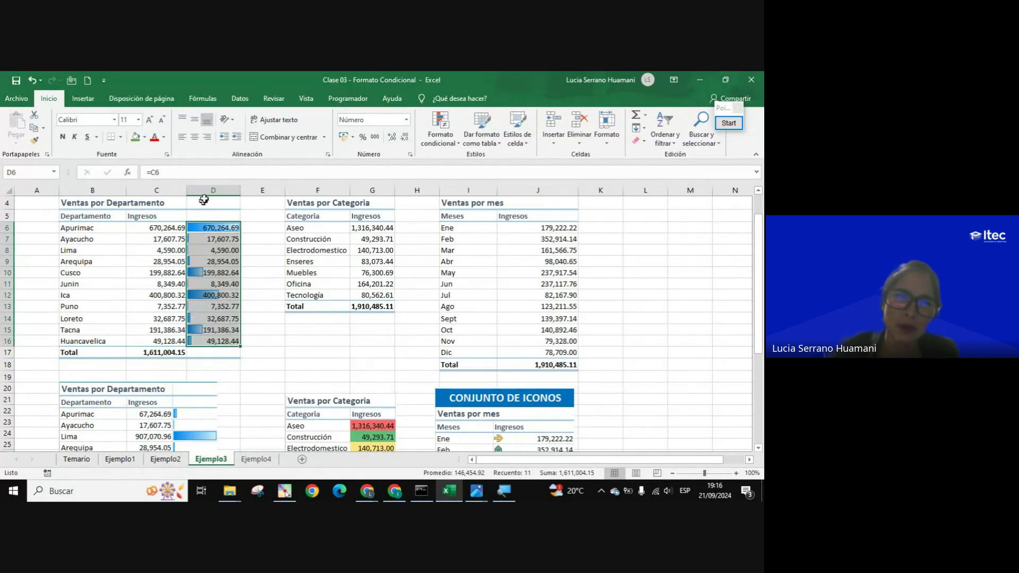
left_click(440, 145)
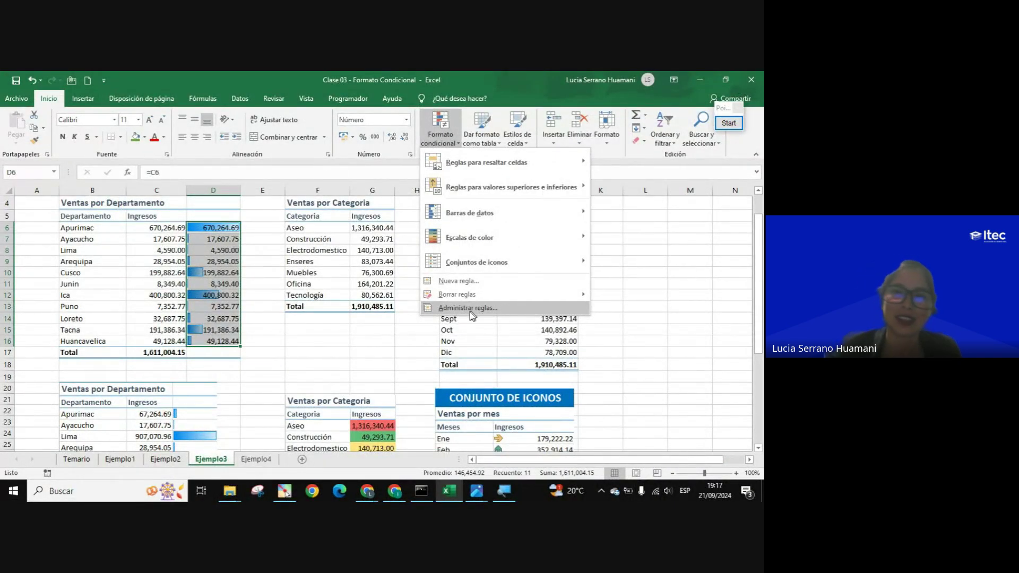
left_click(465, 308)
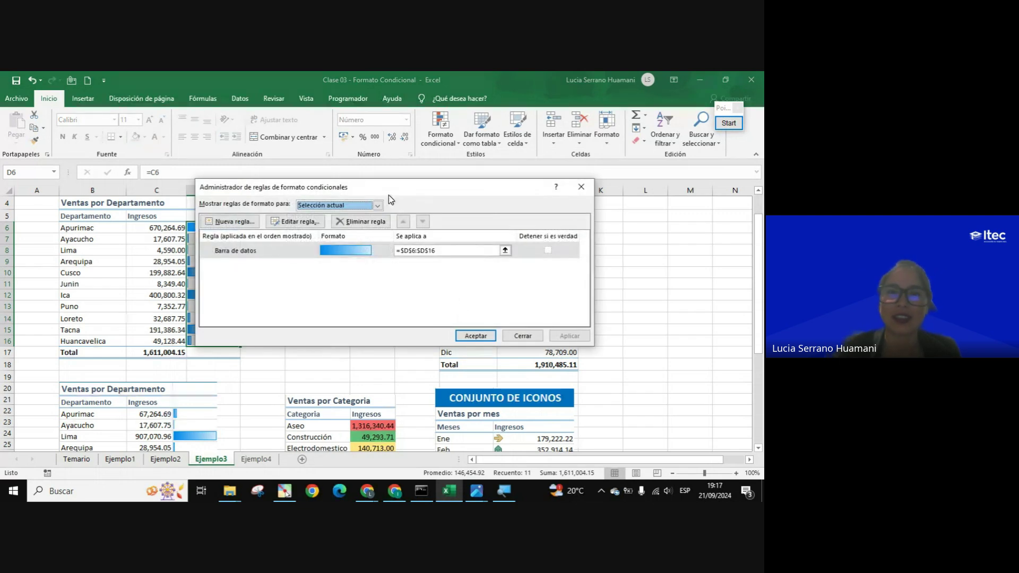
mouse_move(389, 195)
left_mouse_down()
mouse_move(452, 202)
mouse_move(442, 202)
left_mouse_up()
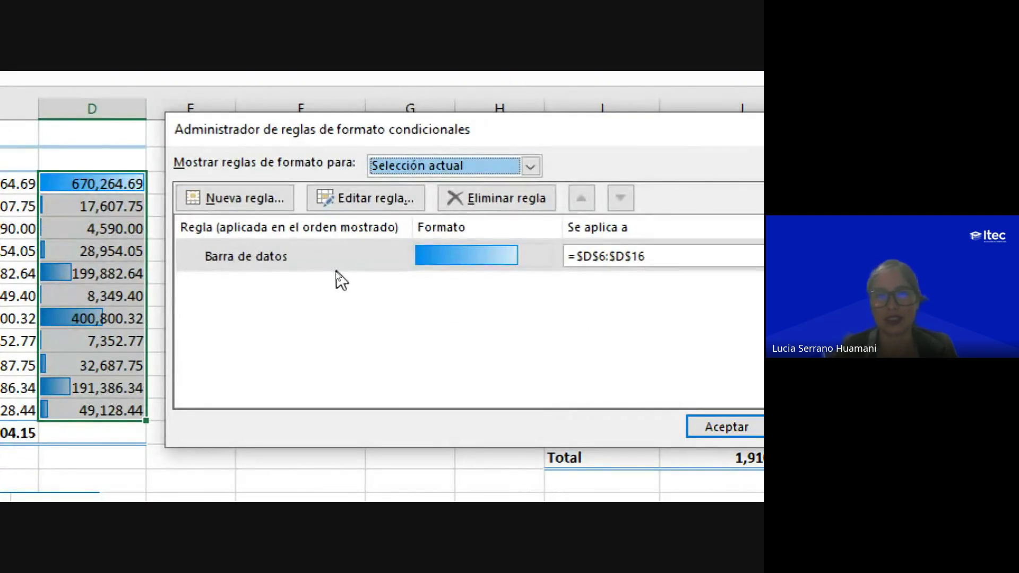
left_click(364, 252)
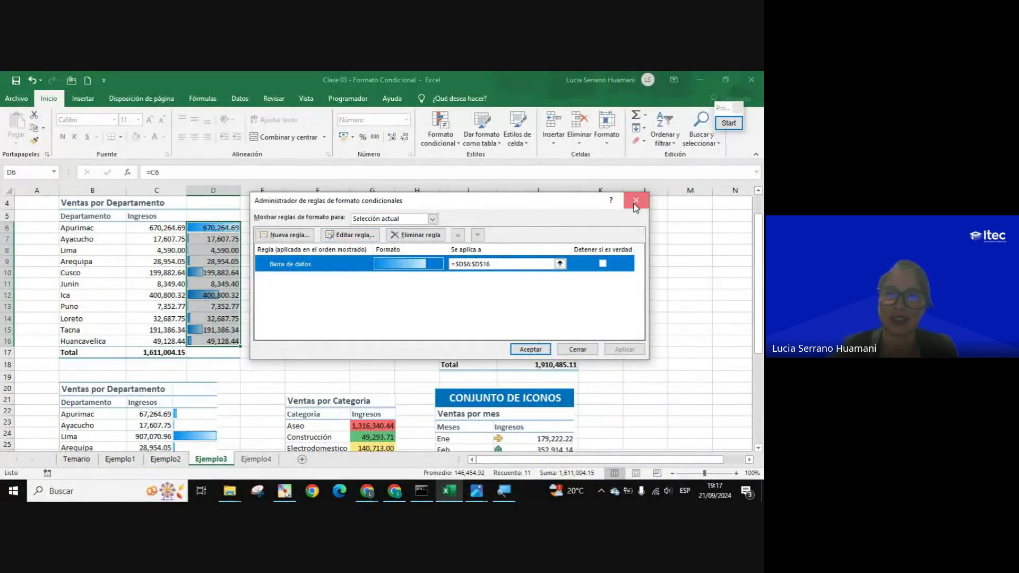
left_click(636, 200)
left_click(213, 262)
left_click_drag(210, 234, 213, 338)
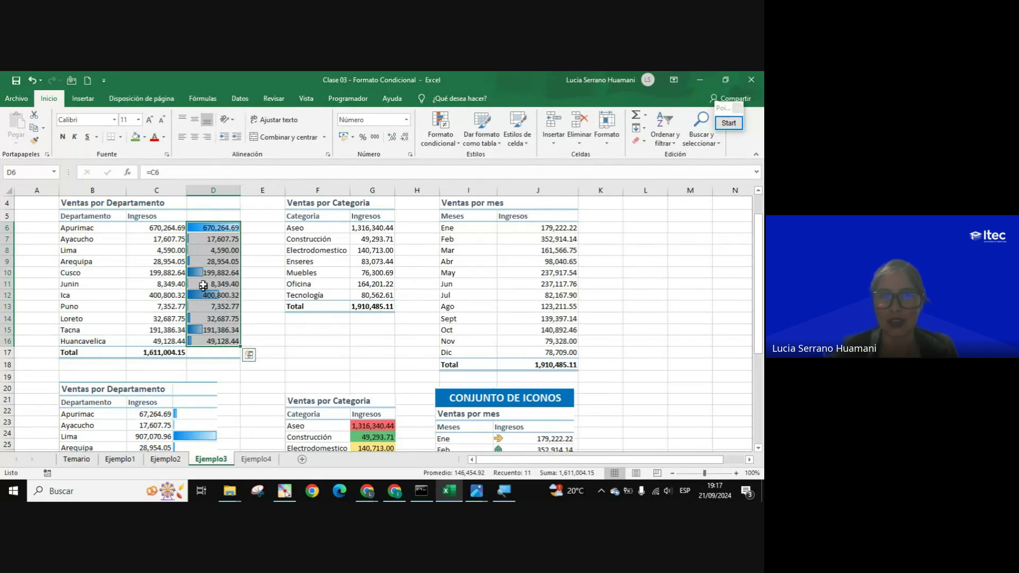
- In Administrar reglas, edit the D6:D16 Barra de datos rule to tick Mostrar solo la barra
left_click(427, 139)
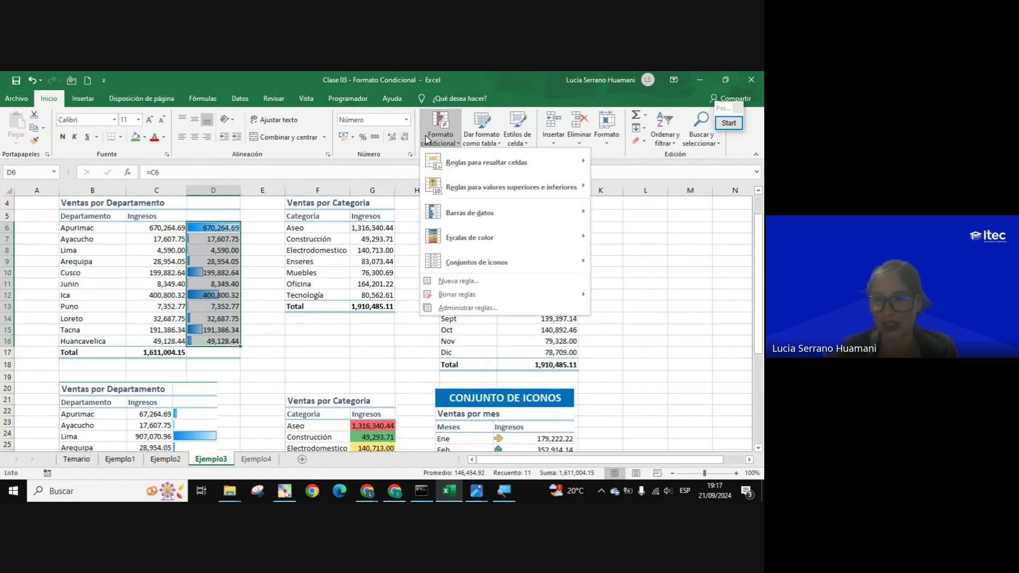
left_click(487, 313)
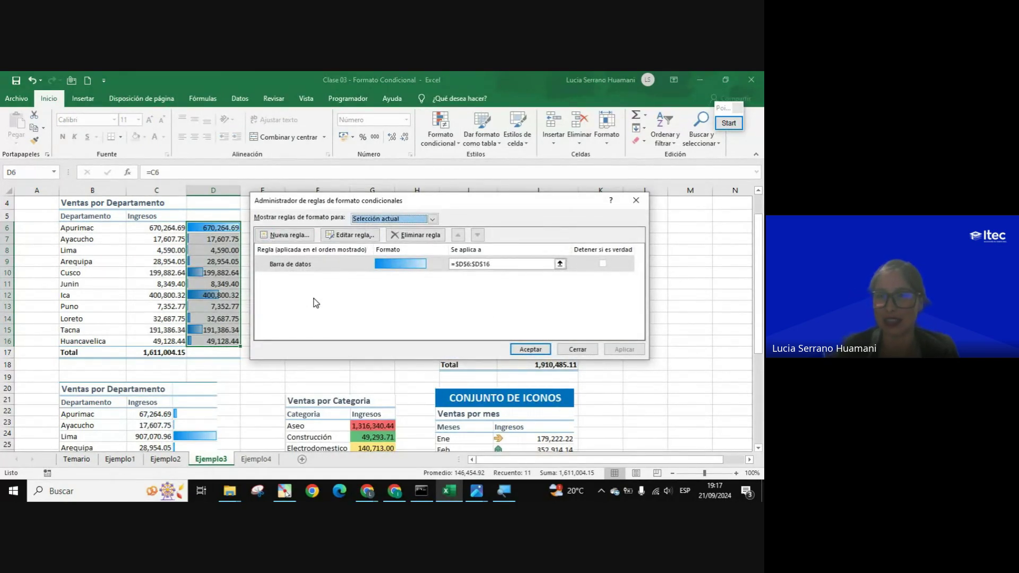
left_click(338, 264)
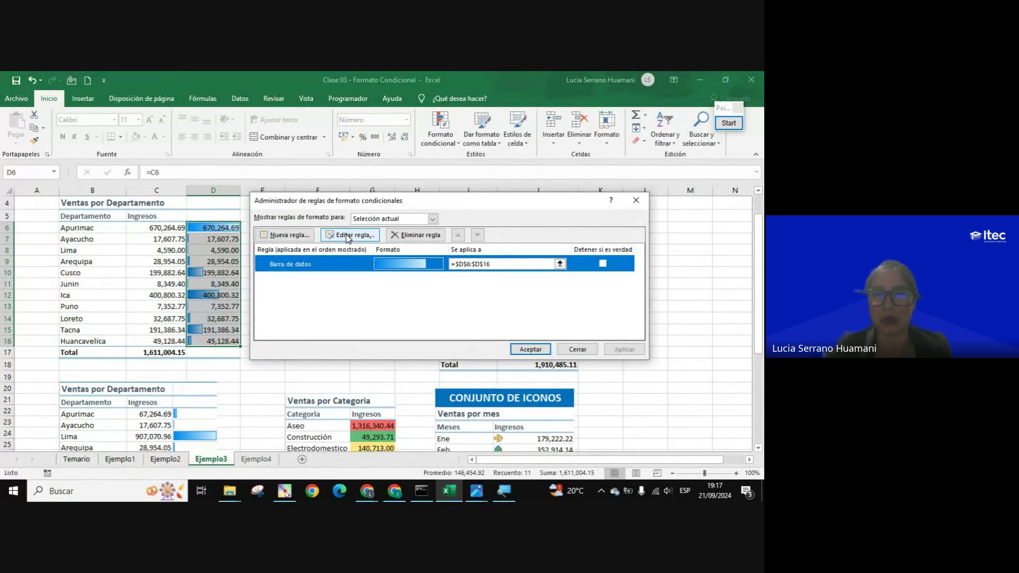
left_click(348, 236)
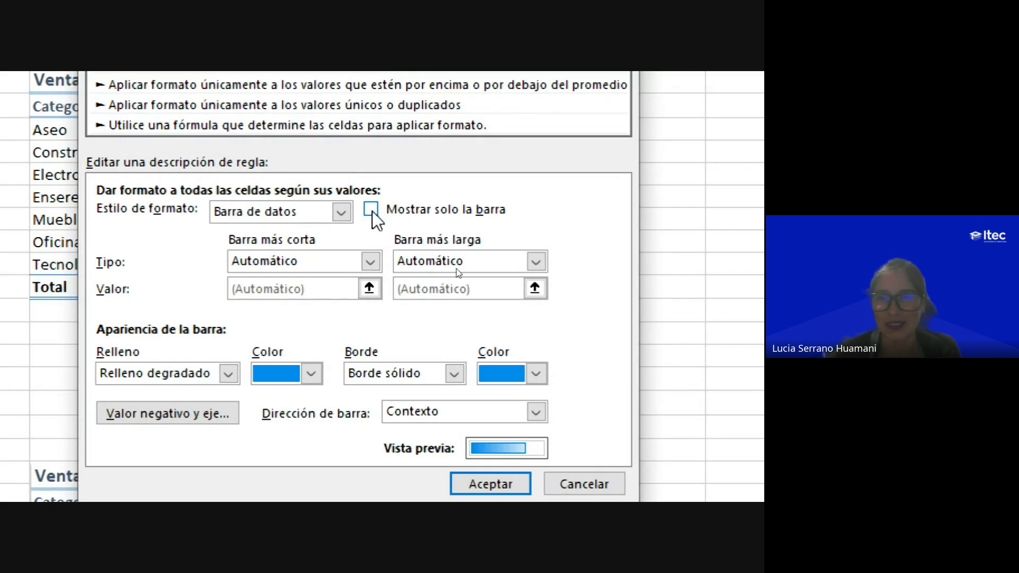
left_click(371, 209)
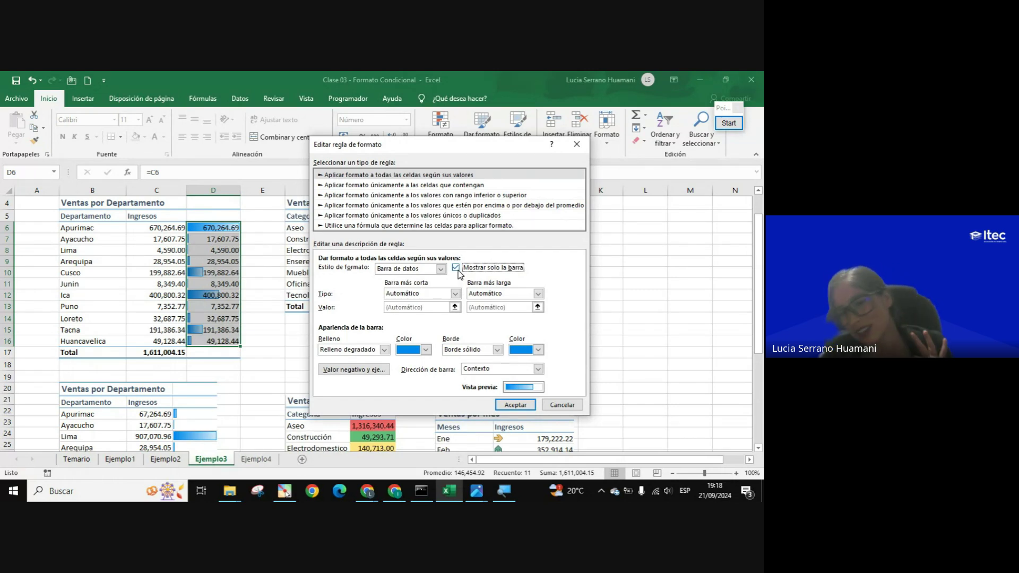
left_click(511, 406)
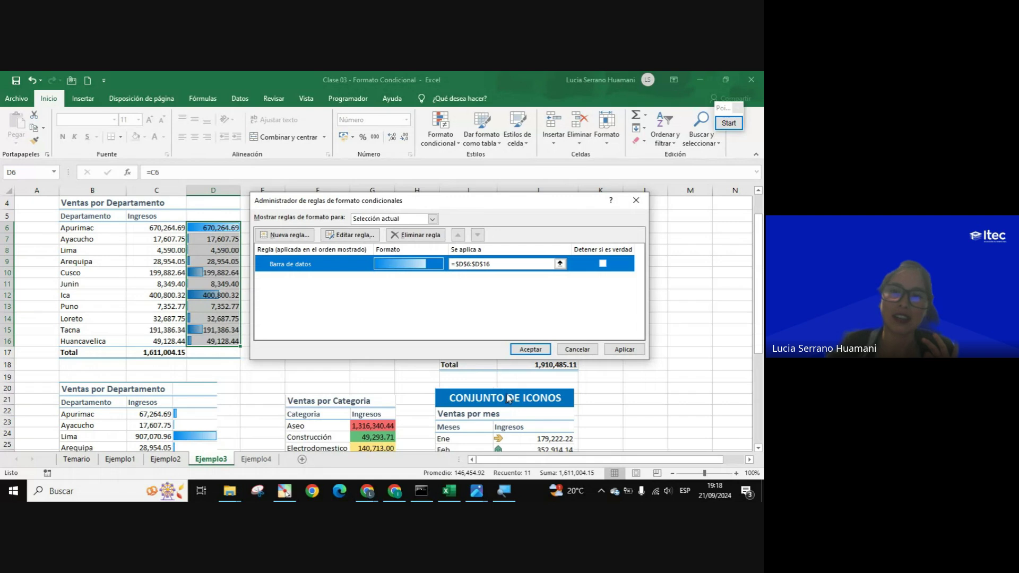
- Apply the bar-only rule and make trial edits to Ayacucho's Ingresos in C7
left_click(522, 350)
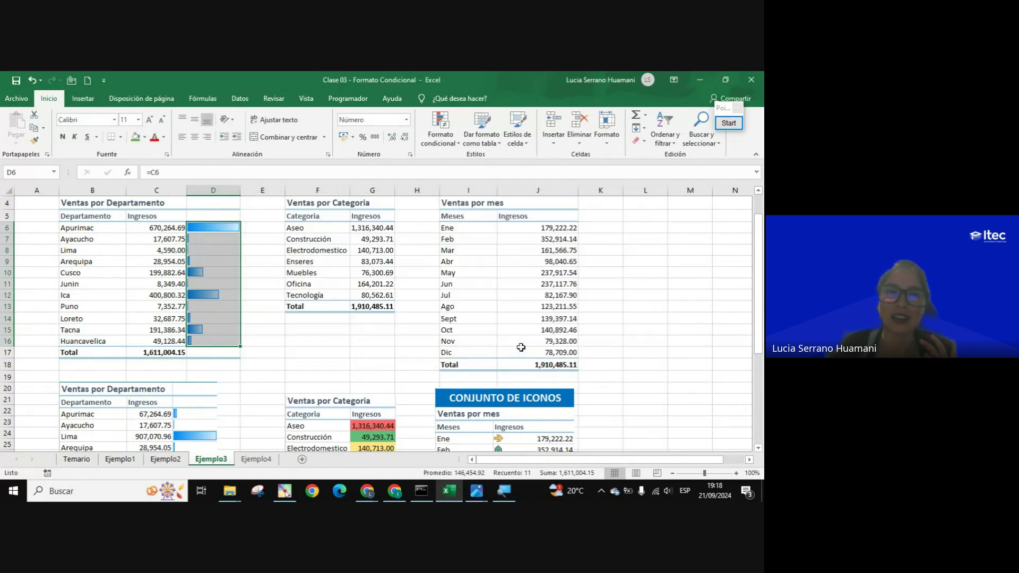
left_click(267, 330)
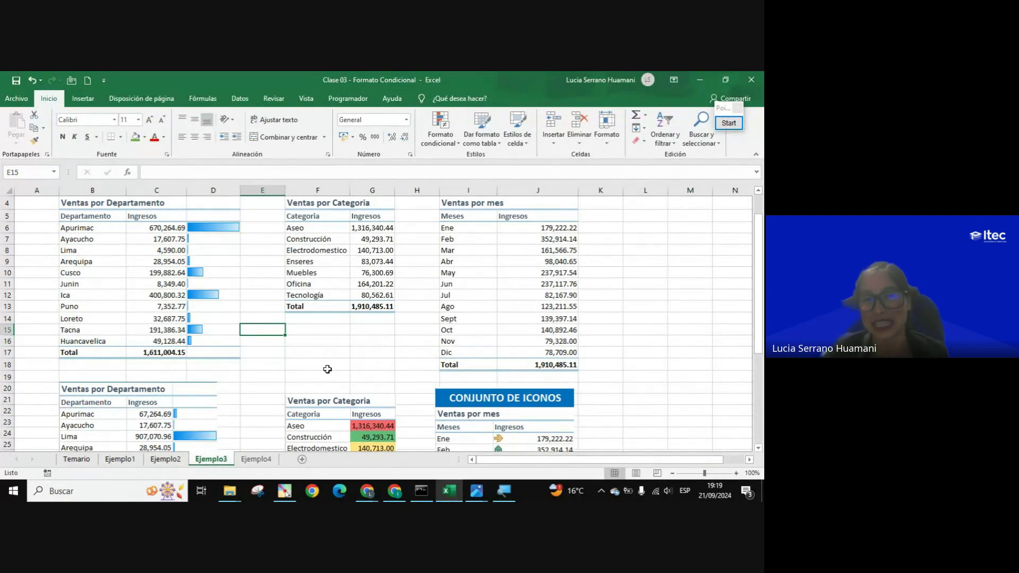
left_click(160, 240)
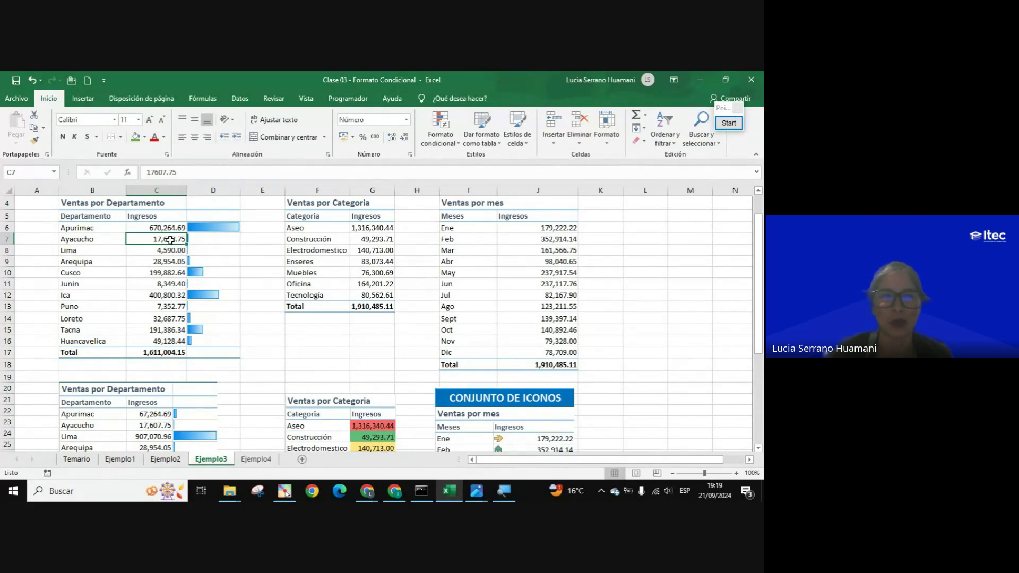
double_click(172, 240)
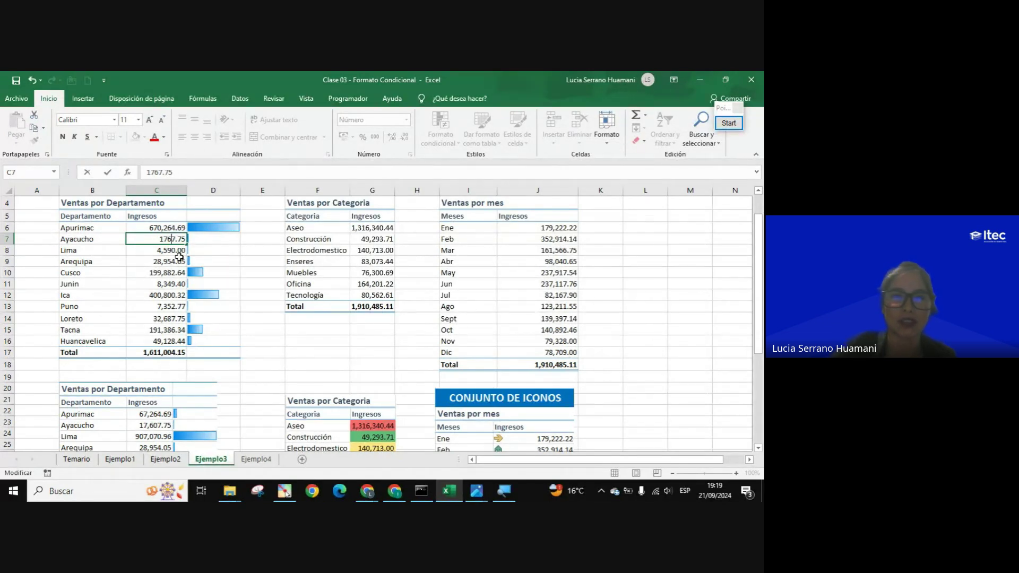
type("8")
key("Return")
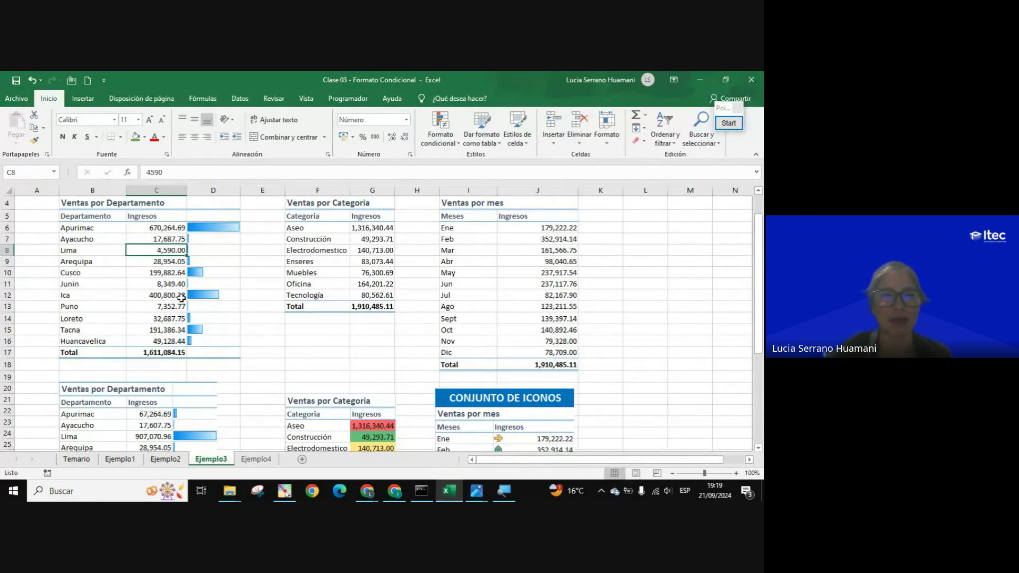
left_click(172, 239)
double_click(175, 240)
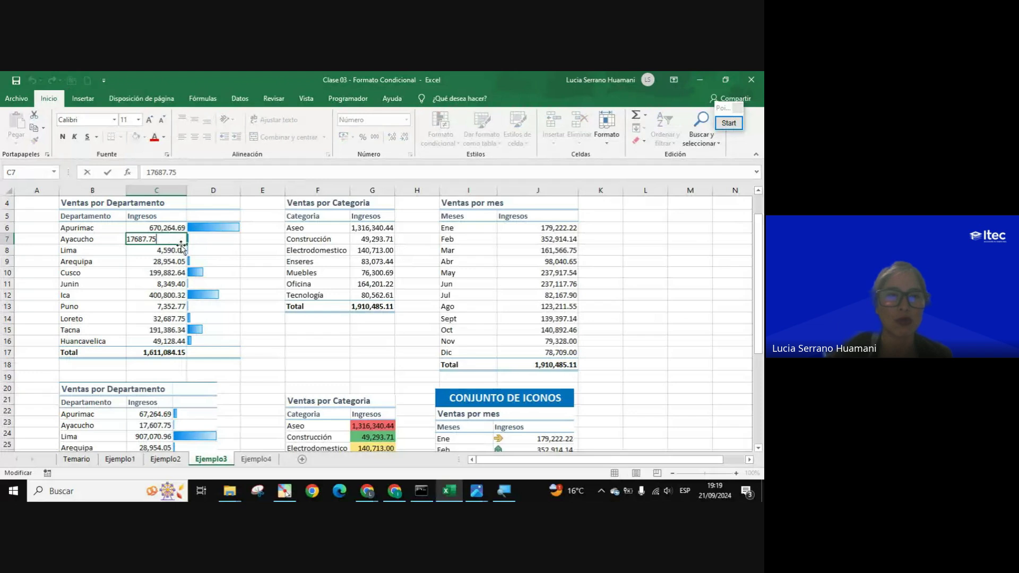
key("BackSpace")
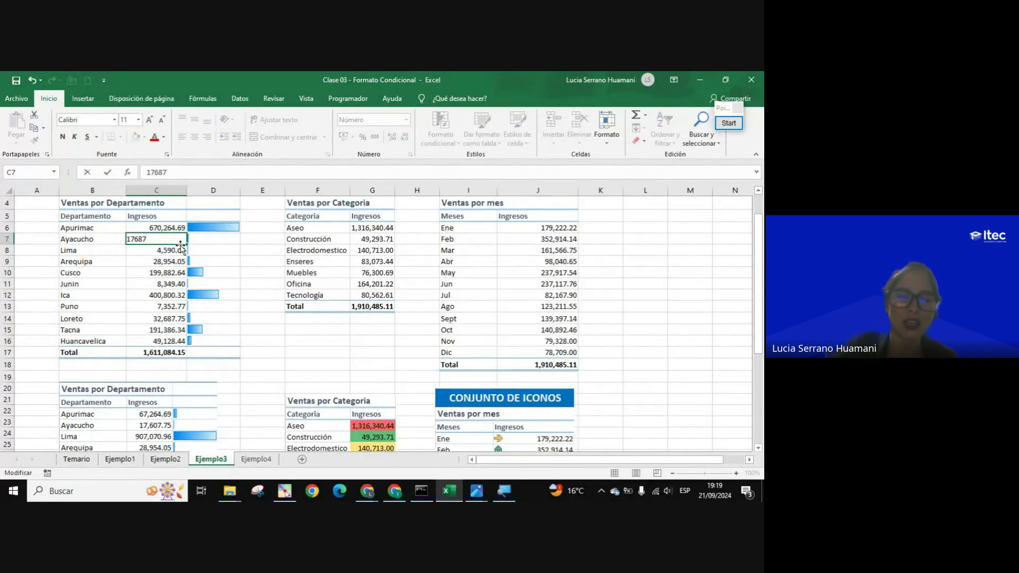
type("89")
key("Return")
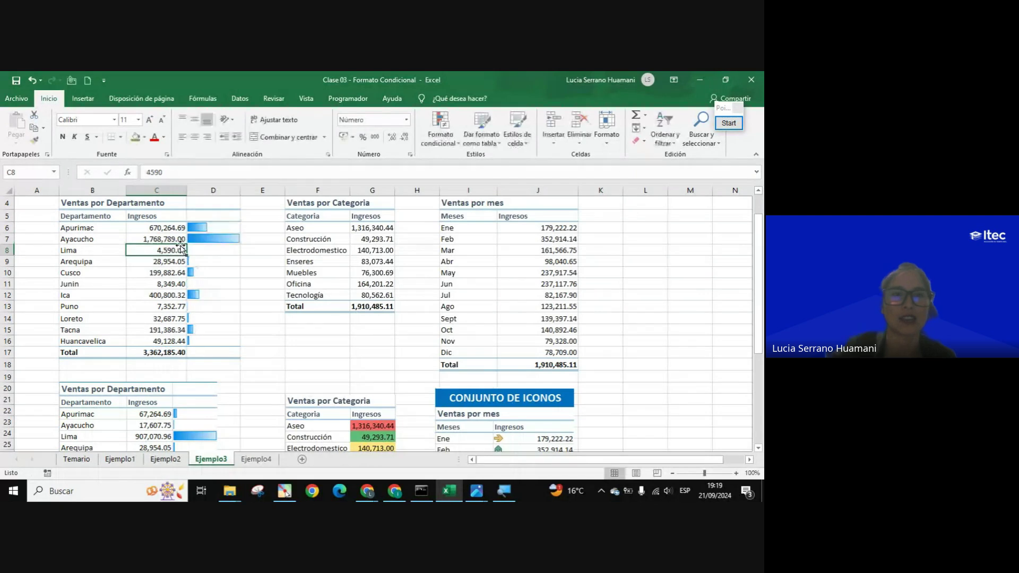
- Enter 176878 as Ayacucho's Ingresos in C7, raising the total to 1,770,274.40
left_click(205, 284)
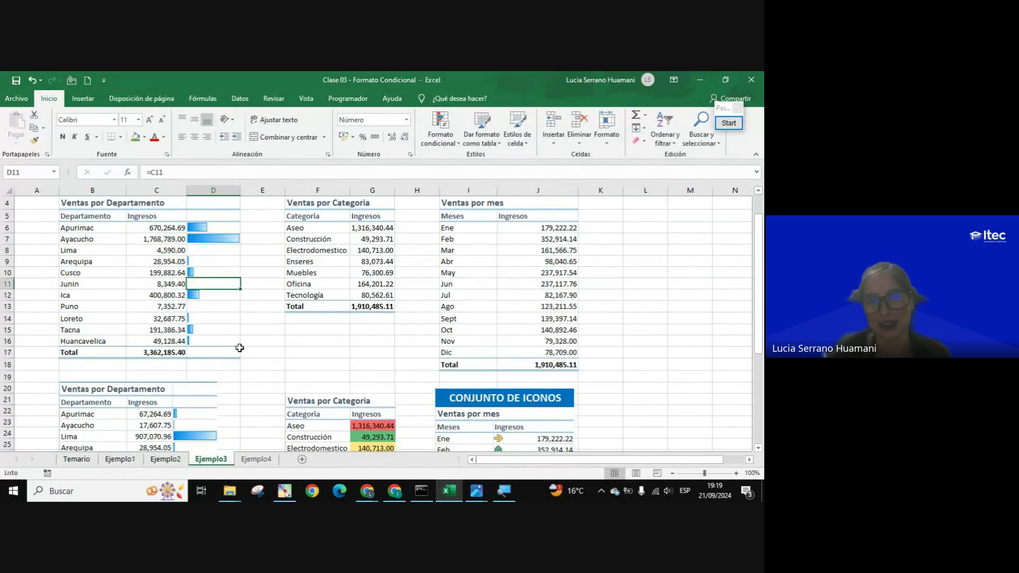
left_click(164, 237)
type("176878")
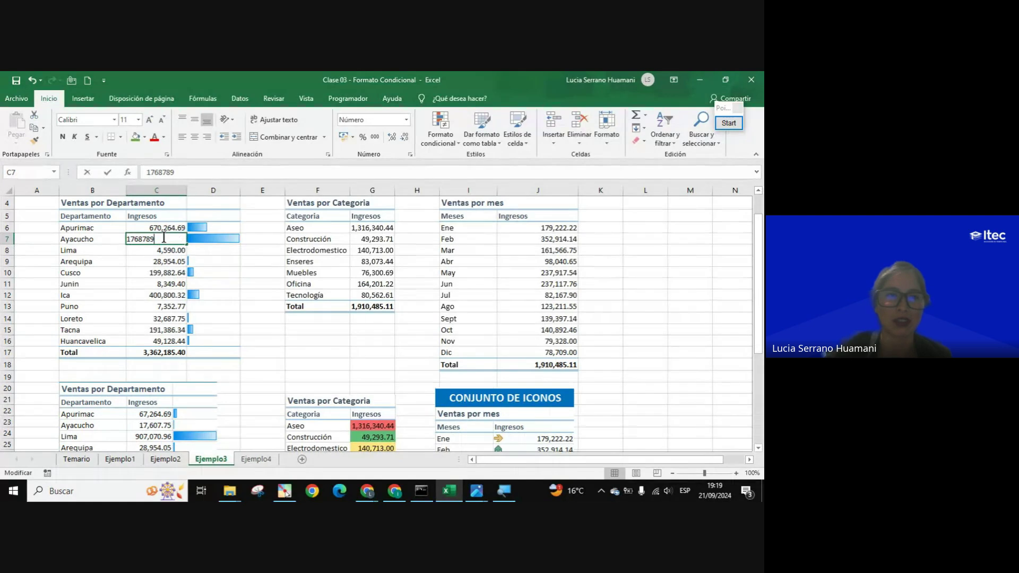
key("Return")
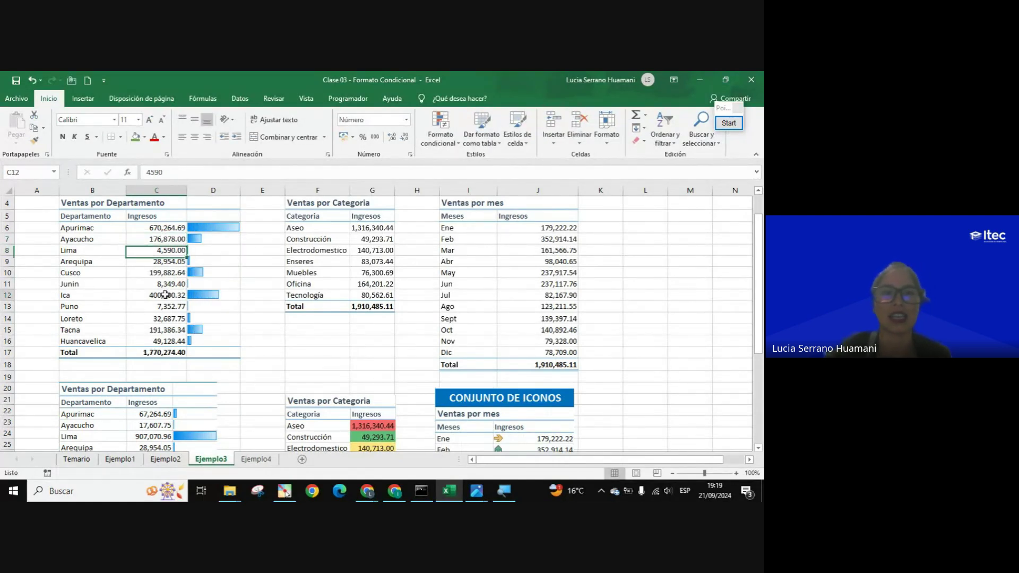
left_click(159, 296)
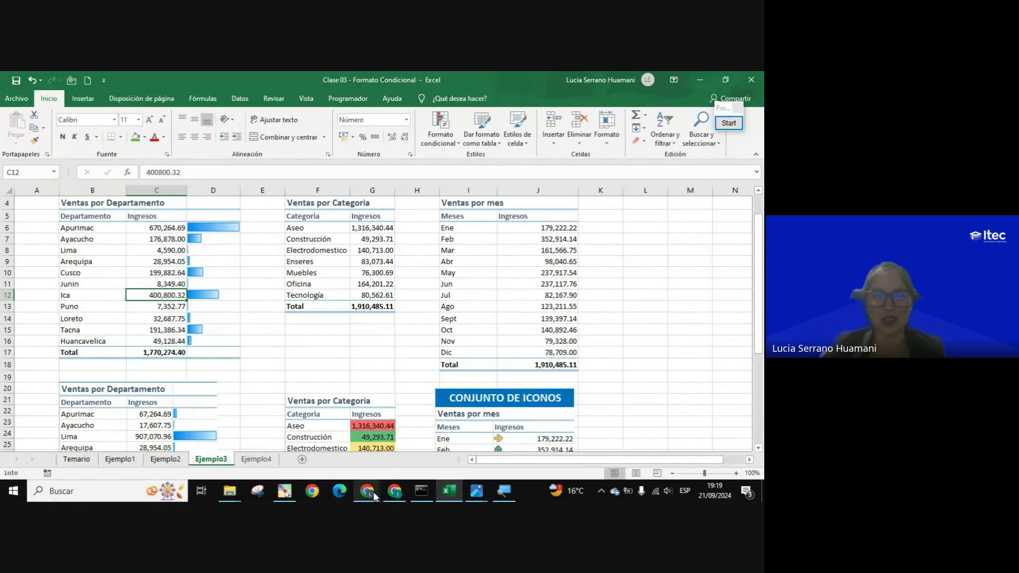
mouse_move(367, 491)
left_click(326, 457)
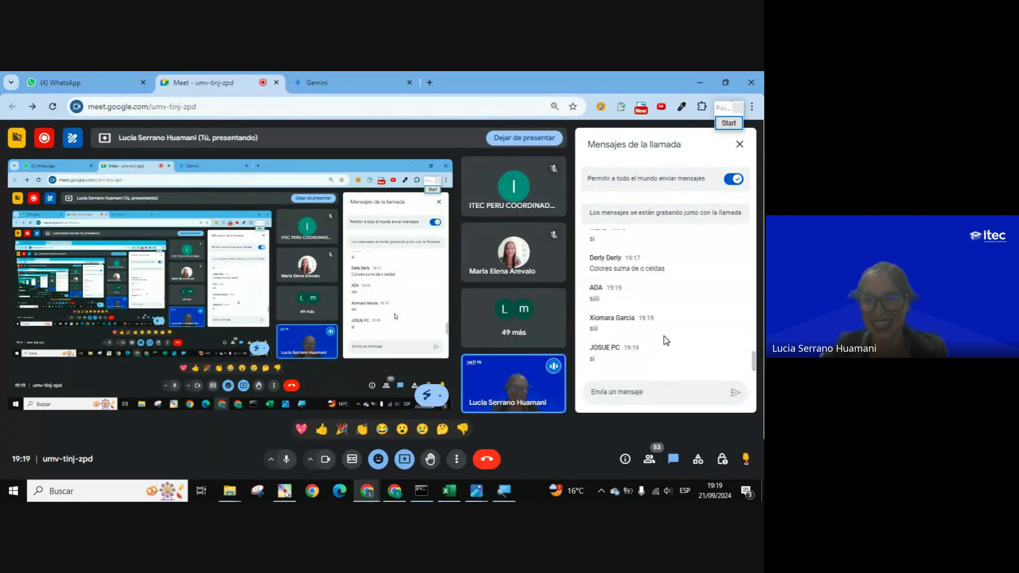
key("alt+Tab")
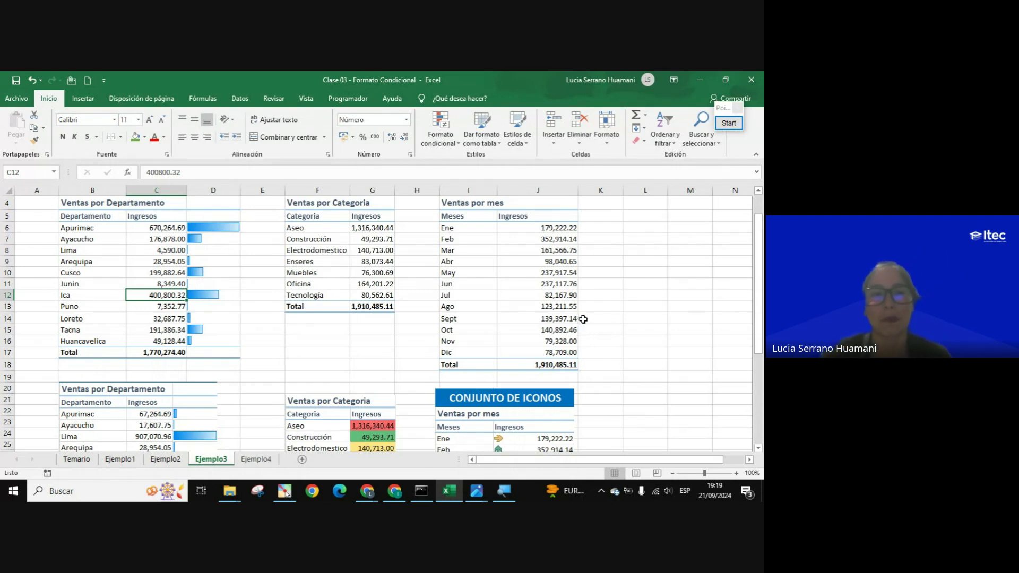
- Select the Ventas por Categoria incomes G6:G12 and bring up the conditional formatting options
left_click(372, 239)
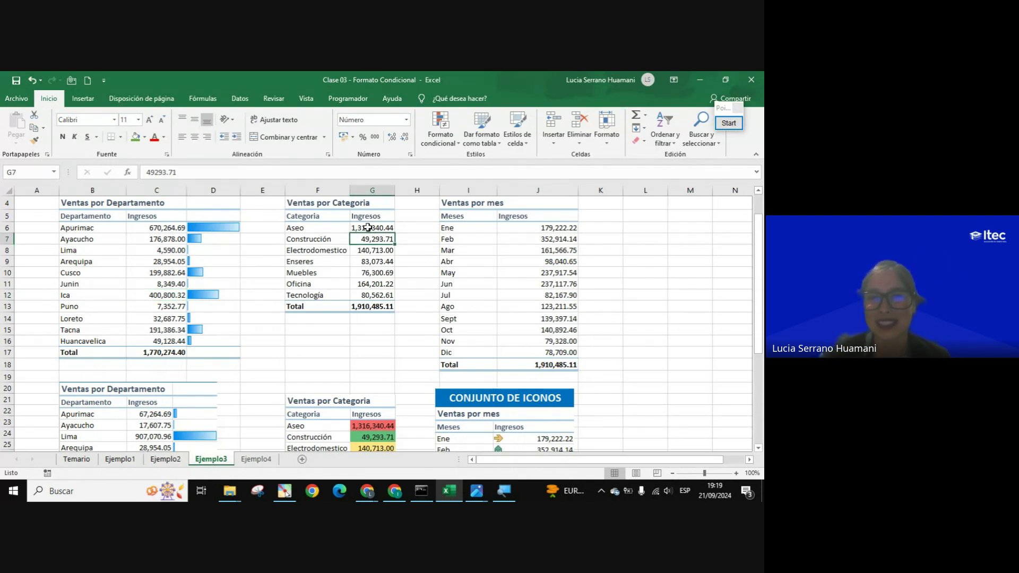
left_click_drag(368, 228, 380, 294)
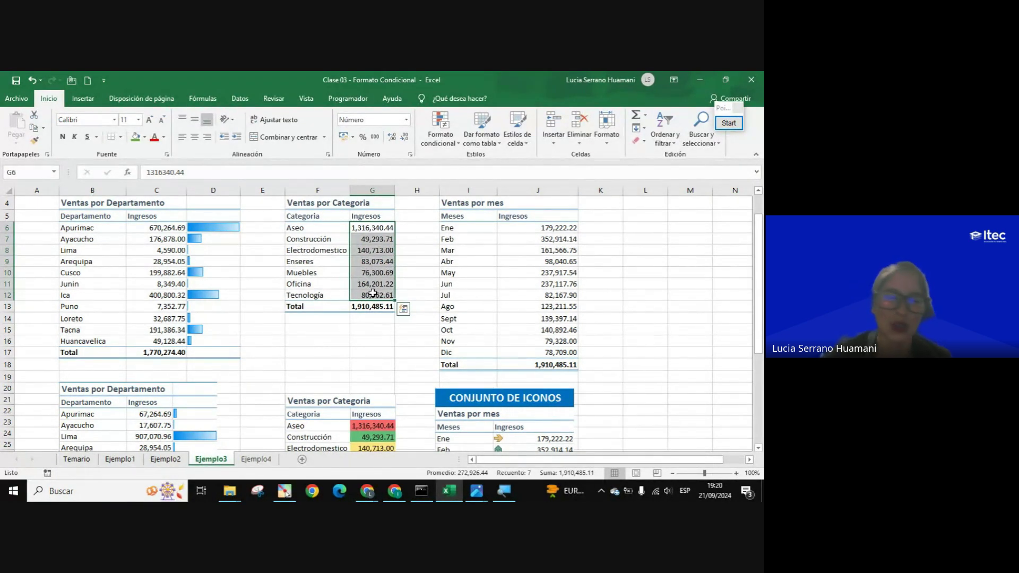
left_click(366, 261)
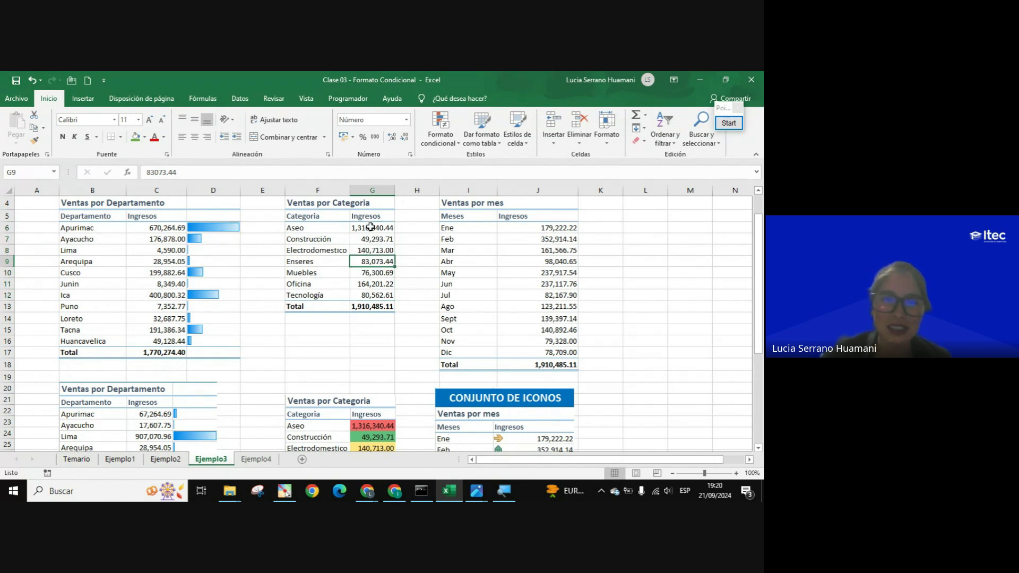
left_click_drag(370, 227, 372, 297)
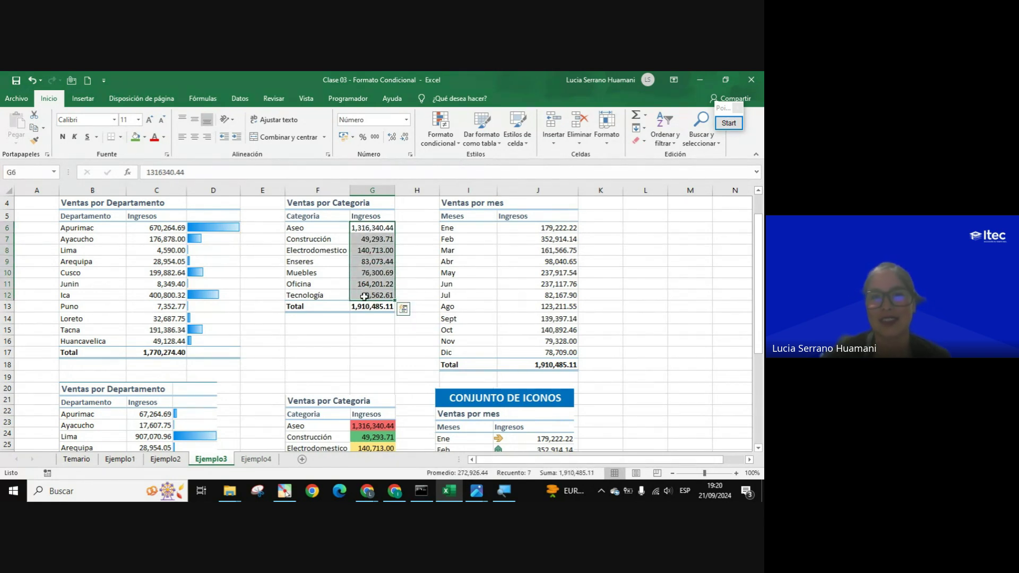
left_click(435, 142)
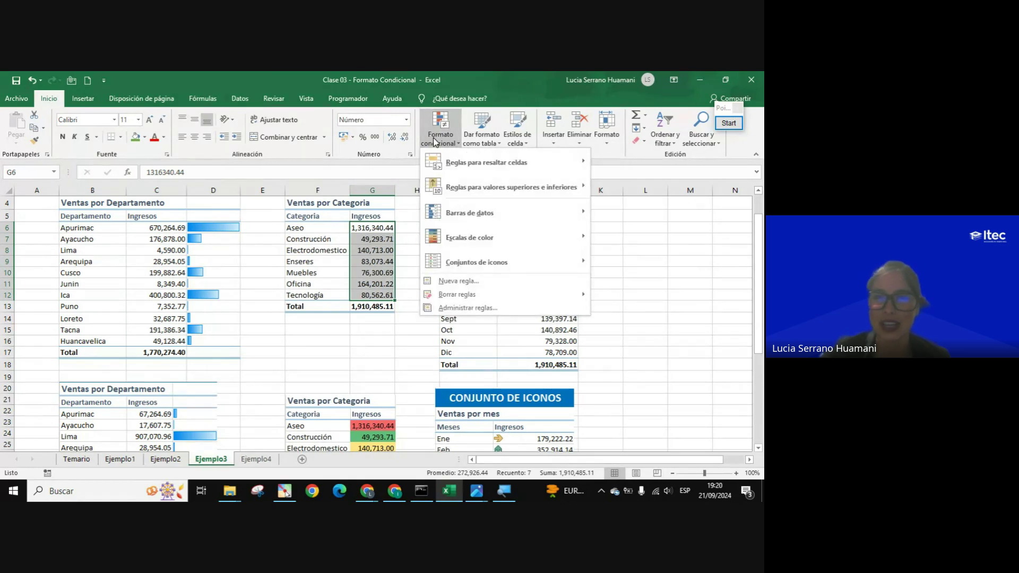
mouse_move(284, 236)
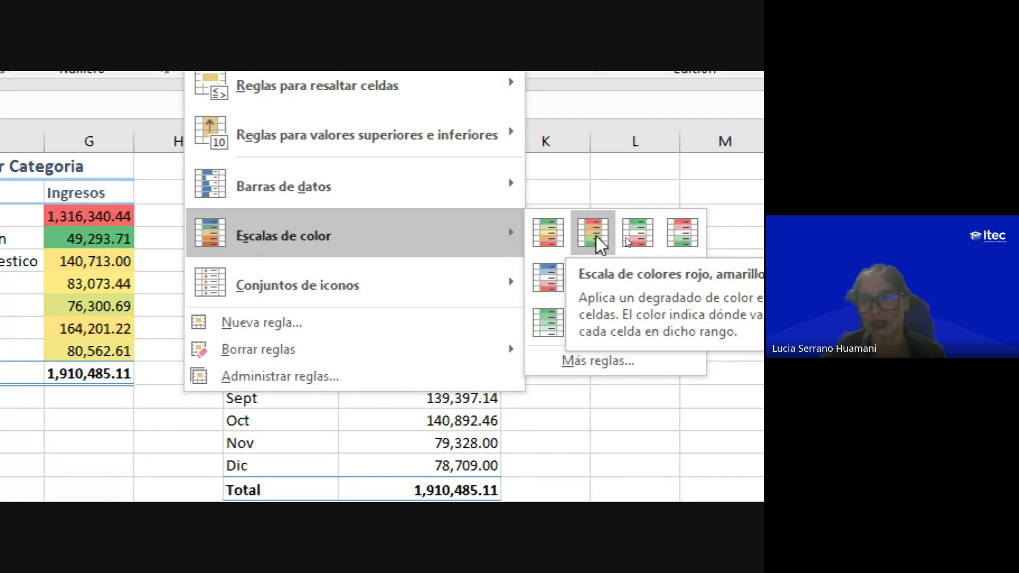
- Apply the red-yellow-green scale to G6:G12, then inspect Aseo (red) and Construcción (green)
left_click(600, 245)
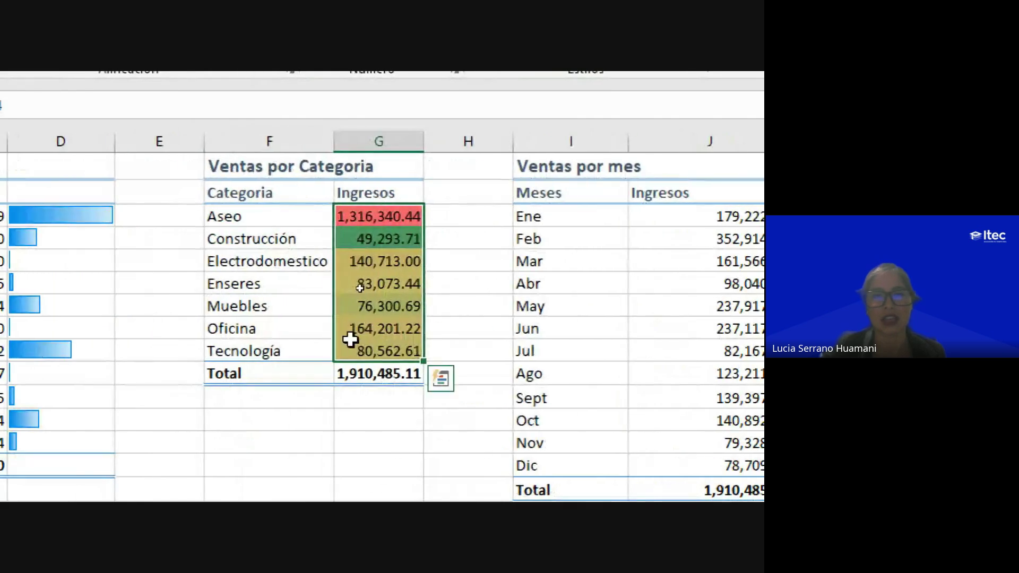
left_click(357, 329)
left_click(353, 214)
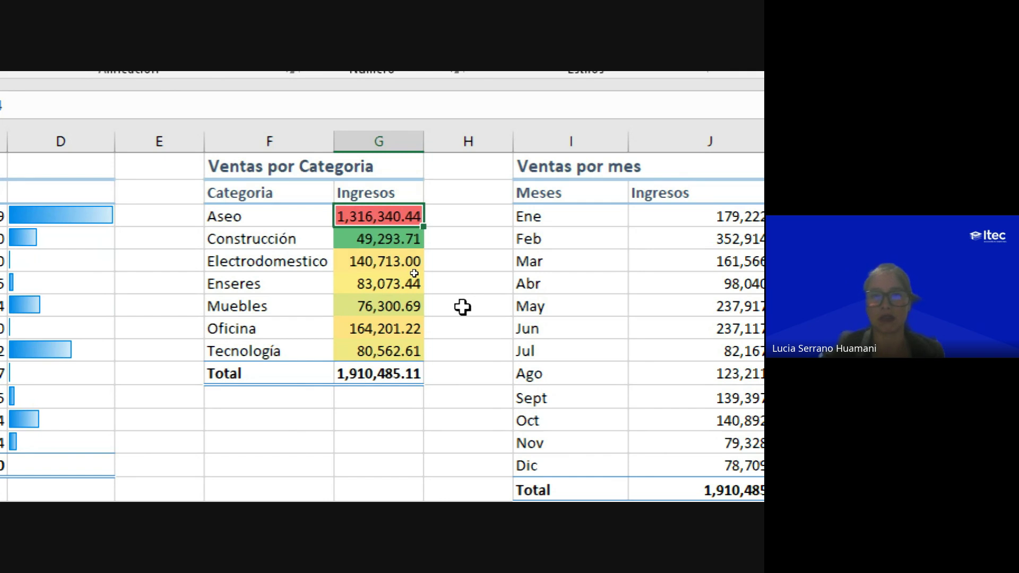
left_click(392, 236)
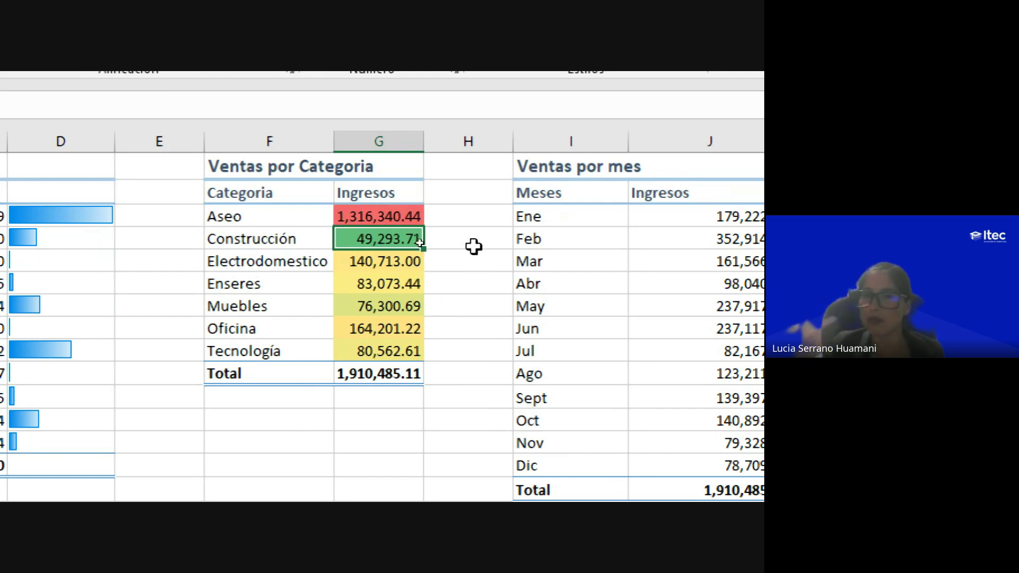
left_click_drag(386, 266, 388, 307)
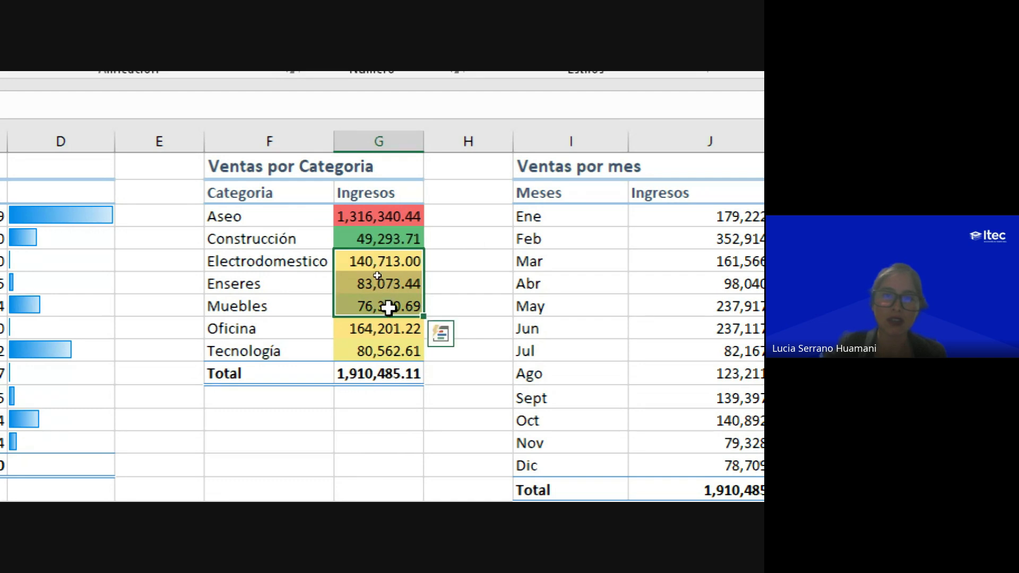
left_click(385, 333)
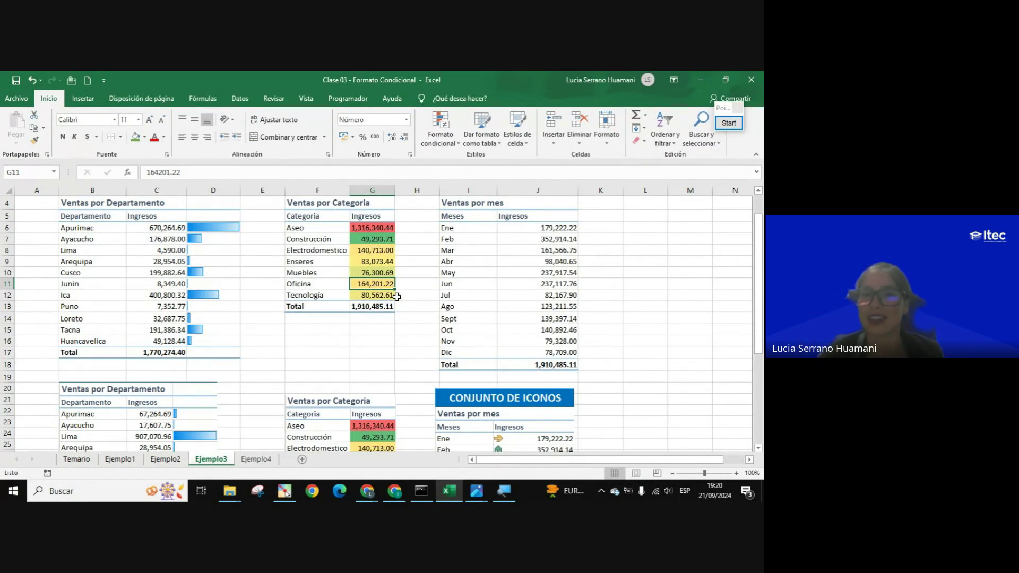
left_click(528, 286)
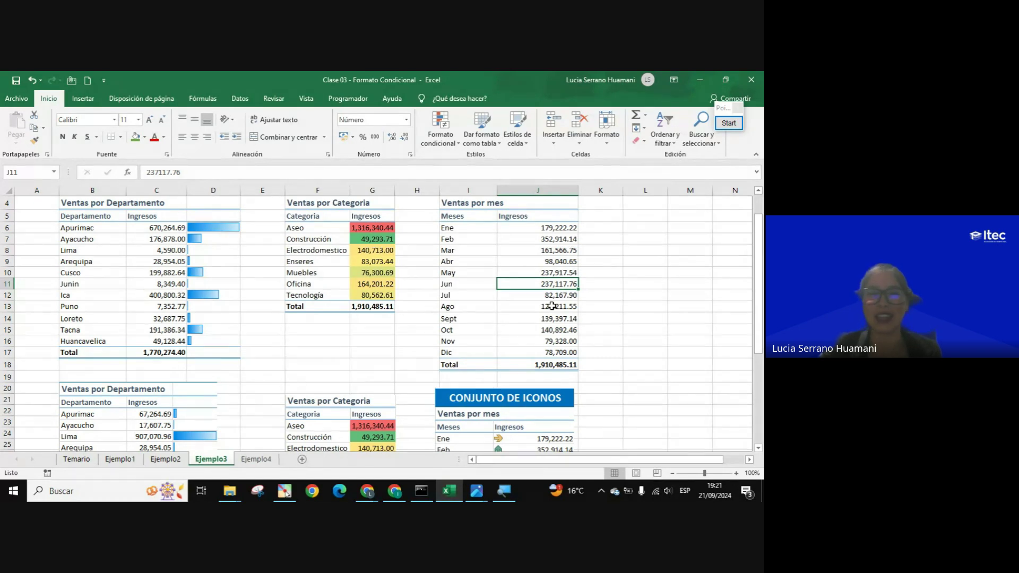
- Select the monthly Ingresos in J6:J17 and open the Formato condicional menu
left_click_drag(536, 228, 546, 353)
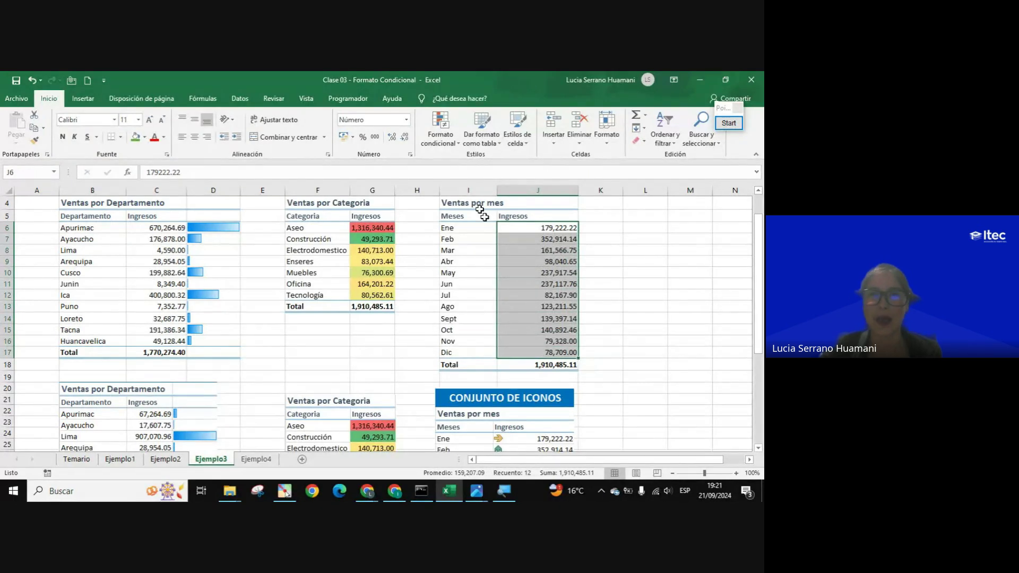
left_click(444, 137)
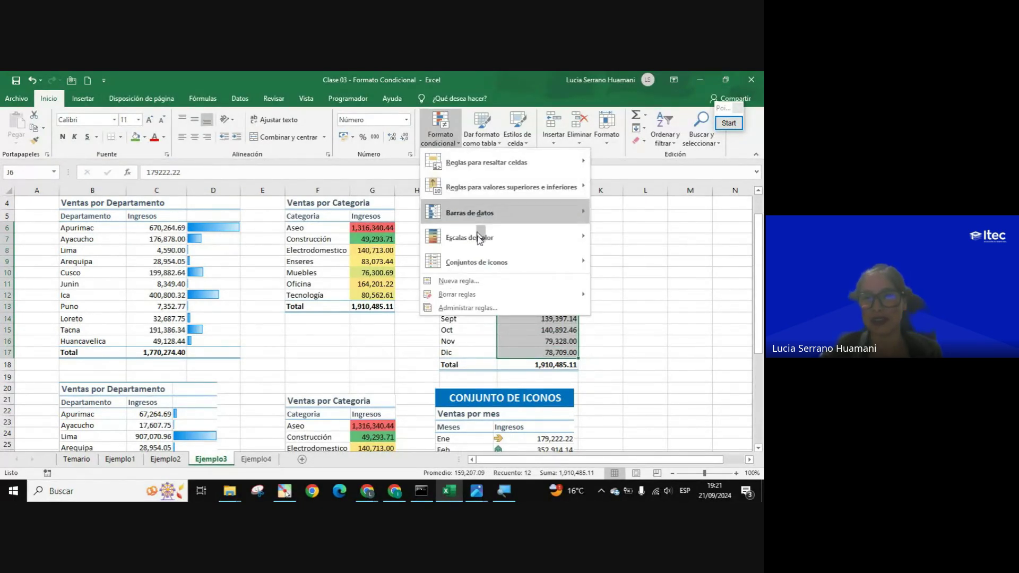
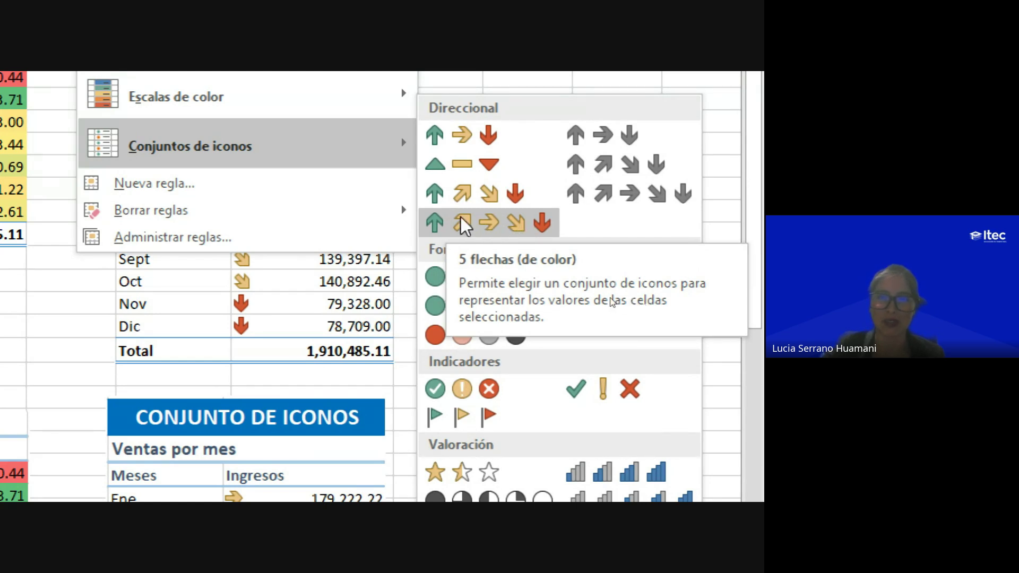
- Apply the 5 flechas (de color) icon set to the monthly incomes and inspect Feb, May and Jun arrows
left_click(478, 224)
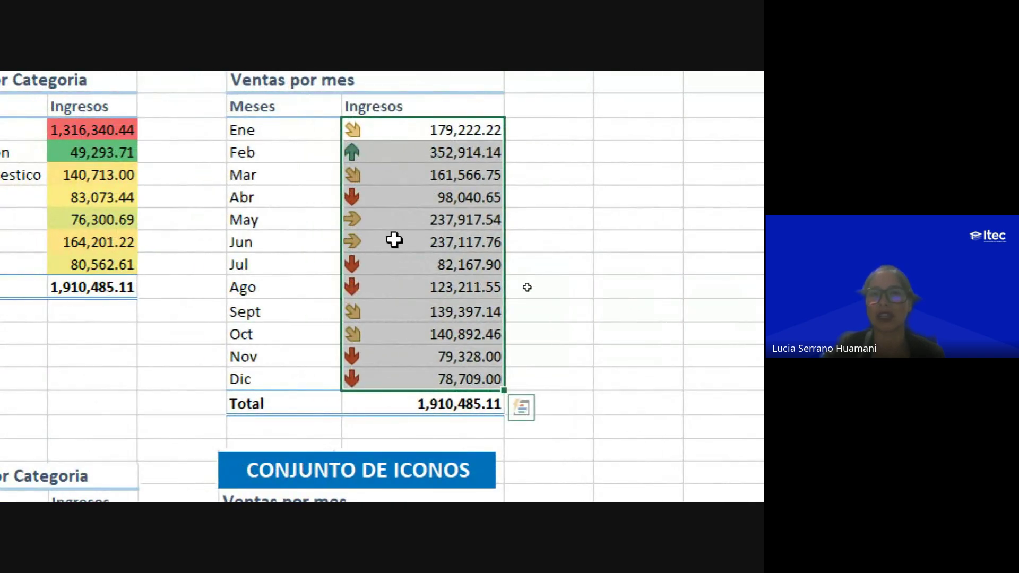
left_click(424, 267)
left_click(367, 150)
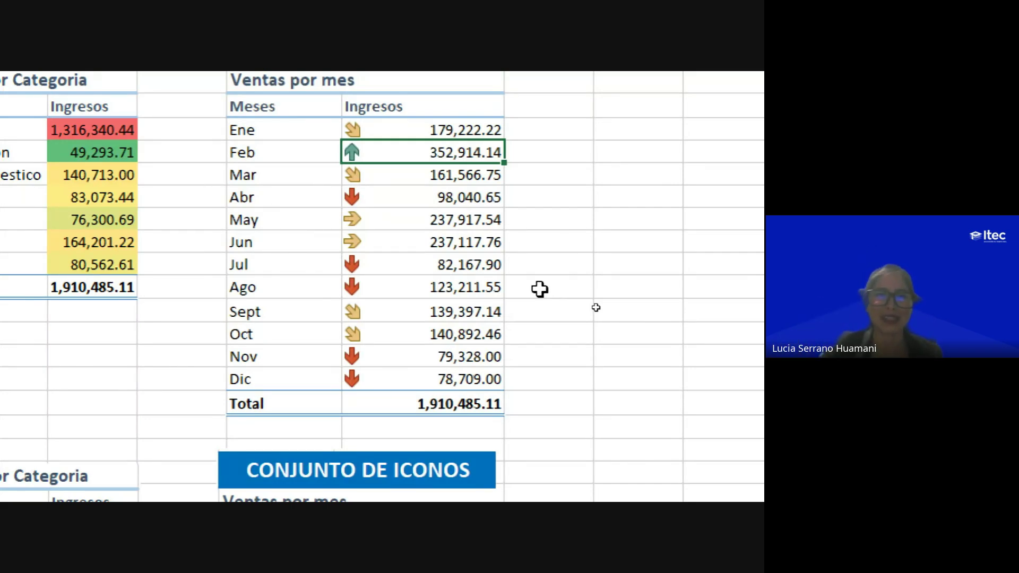
left_click(360, 222)
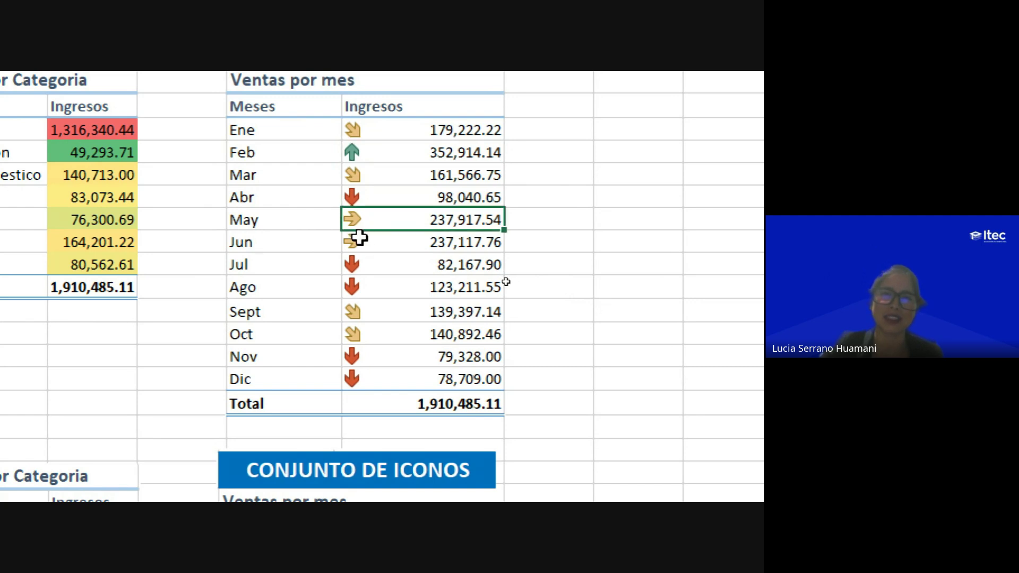
left_click(369, 238)
left_click(385, 216)
left_click(405, 243)
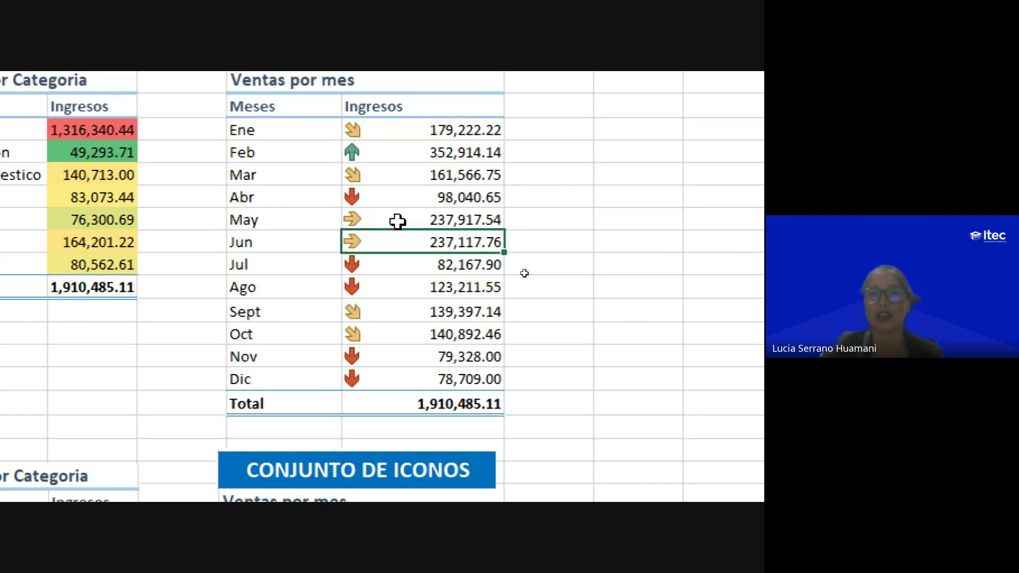
left_click(398, 220)
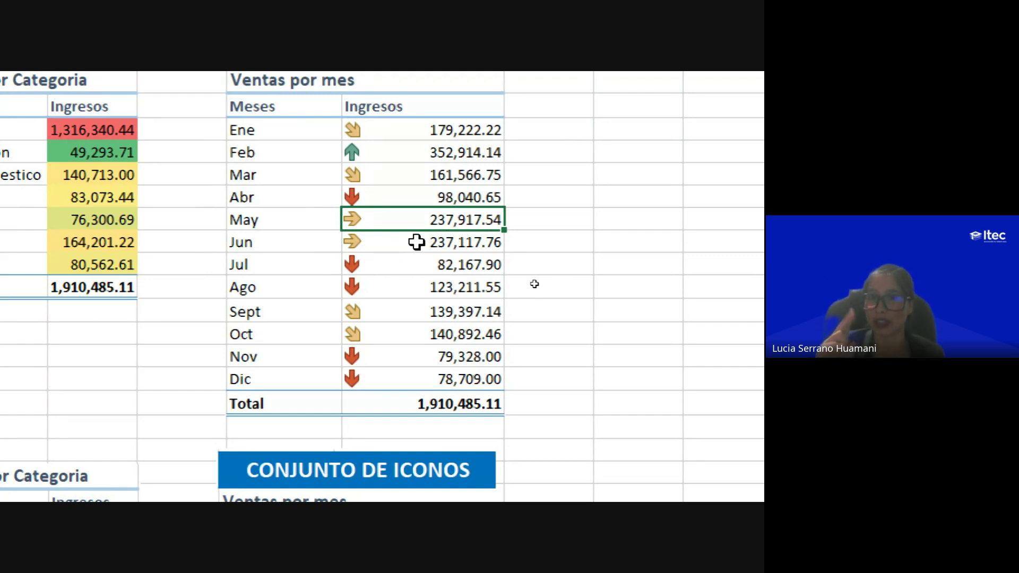
- Compare Feb's up arrow with the May and Jun incomes, then return to Ene
left_click(483, 155)
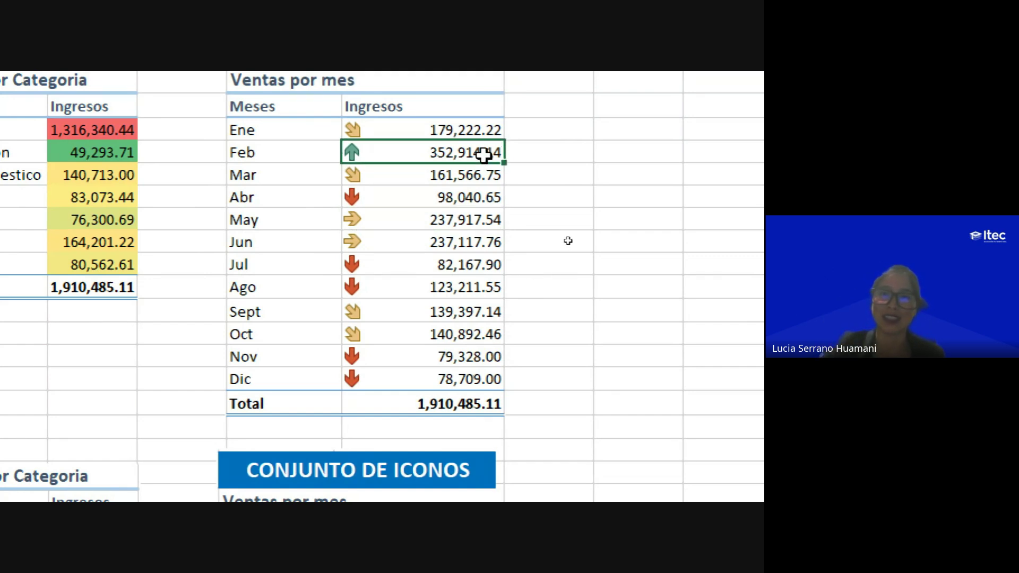
left_click(391, 227)
left_click_drag(391, 228, 390, 235)
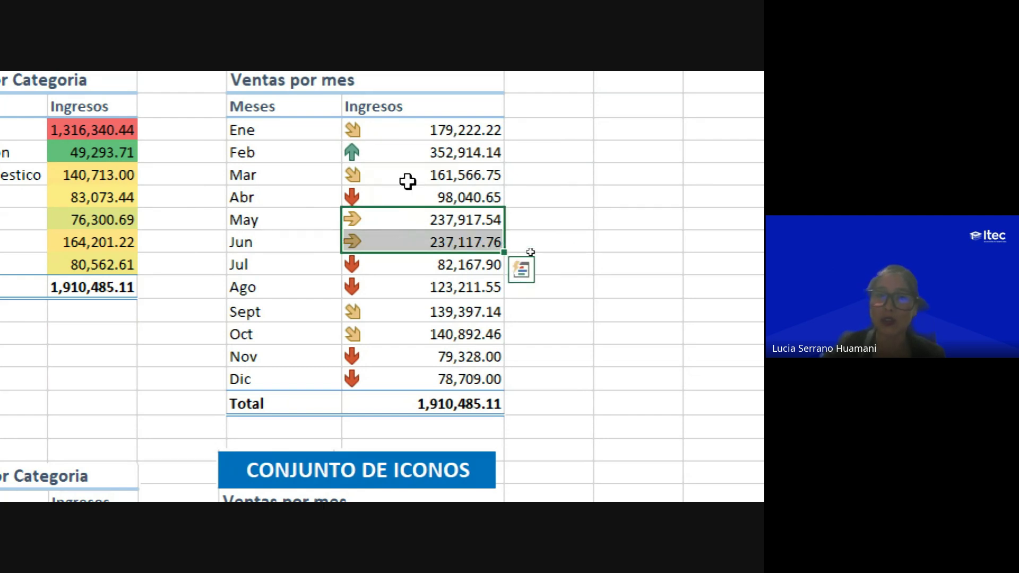
left_click(414, 154)
left_click(419, 129)
- Review the income arrows for Mar, Sept, Oct, Nov, Dic, Jul, Ago and Abr
left_click(358, 172)
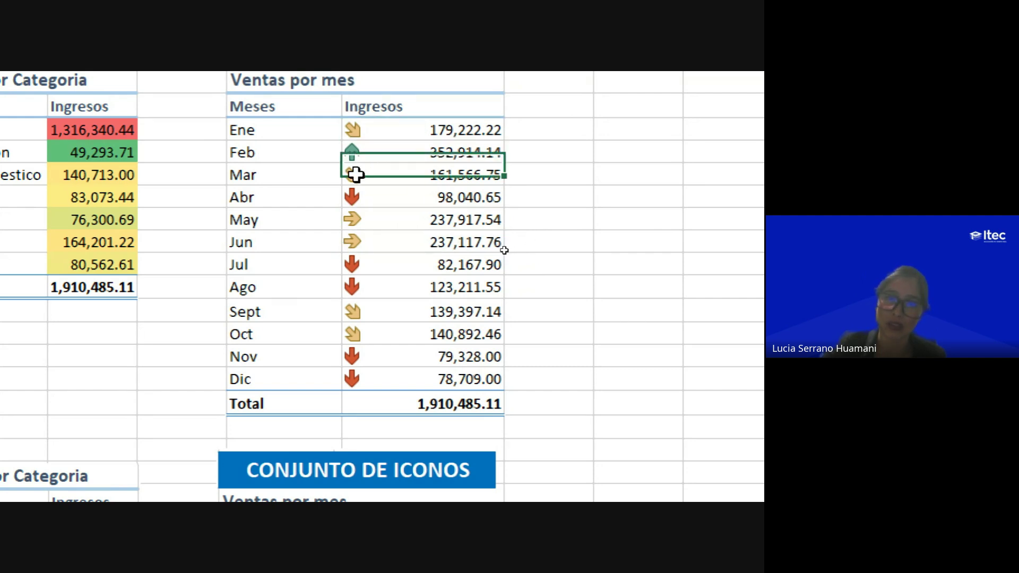
left_click(351, 313)
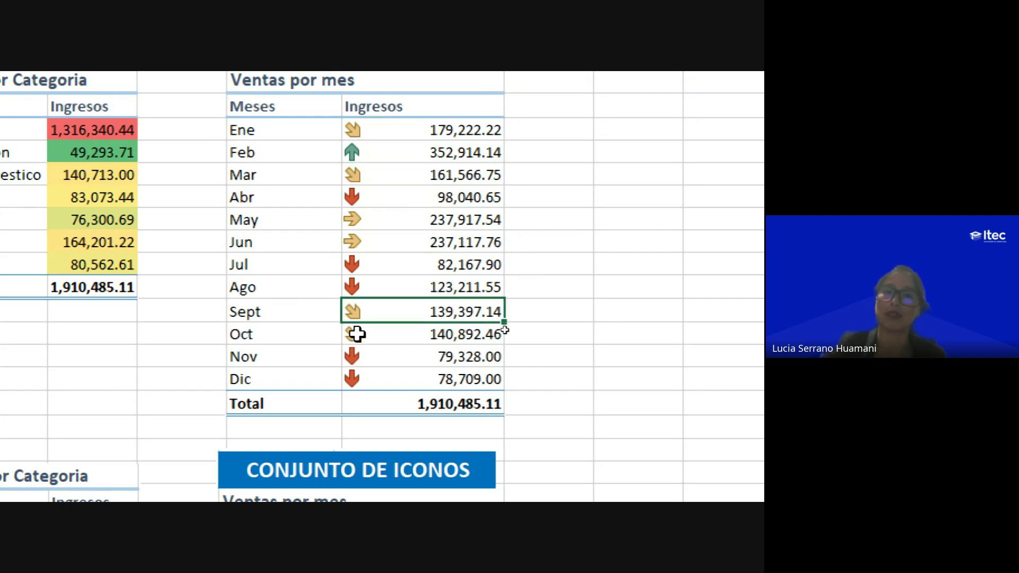
left_click(371, 335)
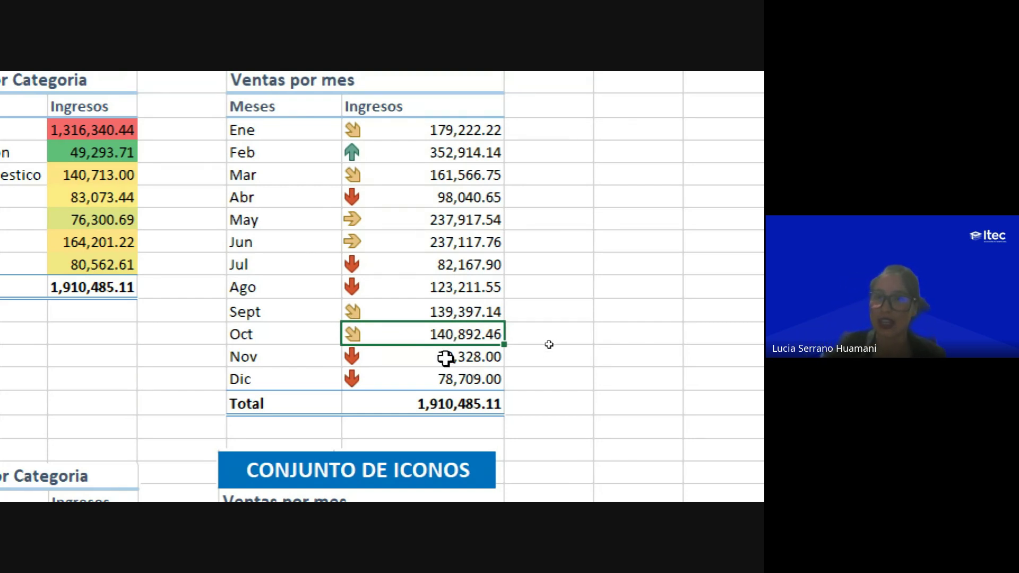
left_click_drag(381, 355, 376, 381)
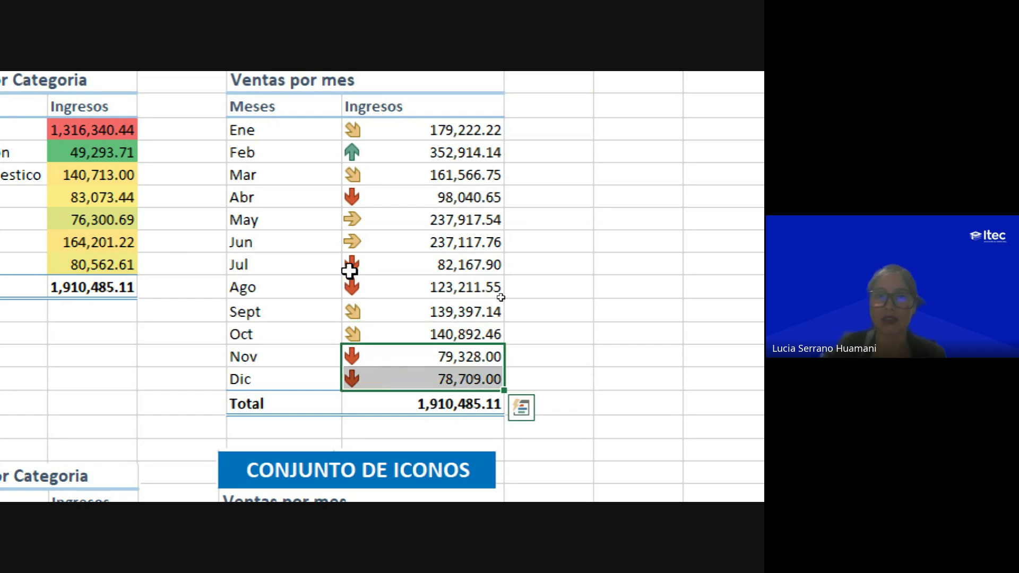
left_click_drag(349, 270, 359, 282)
left_click(371, 198)
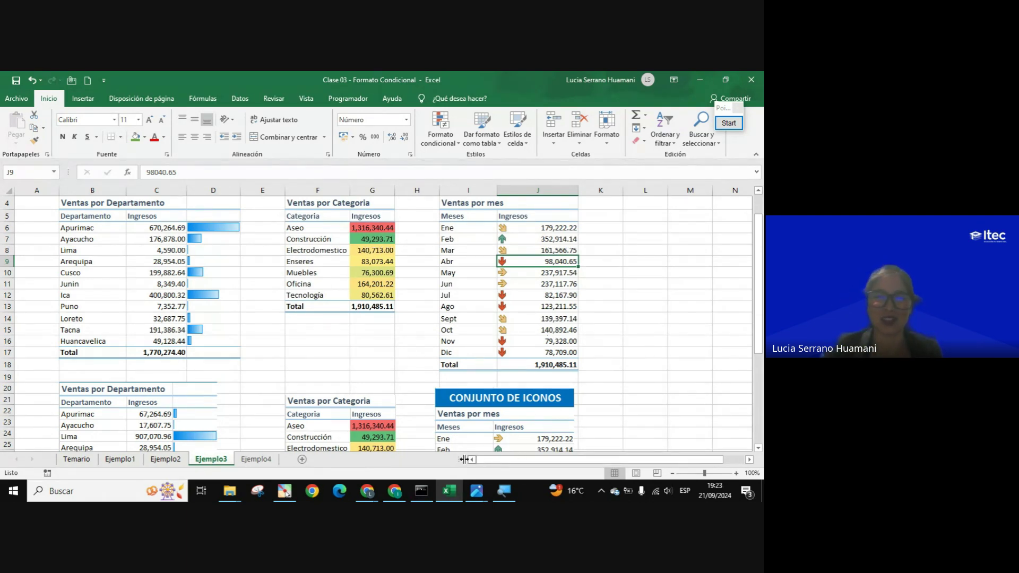
mouse_move(367, 491)
left_click(287, 401)
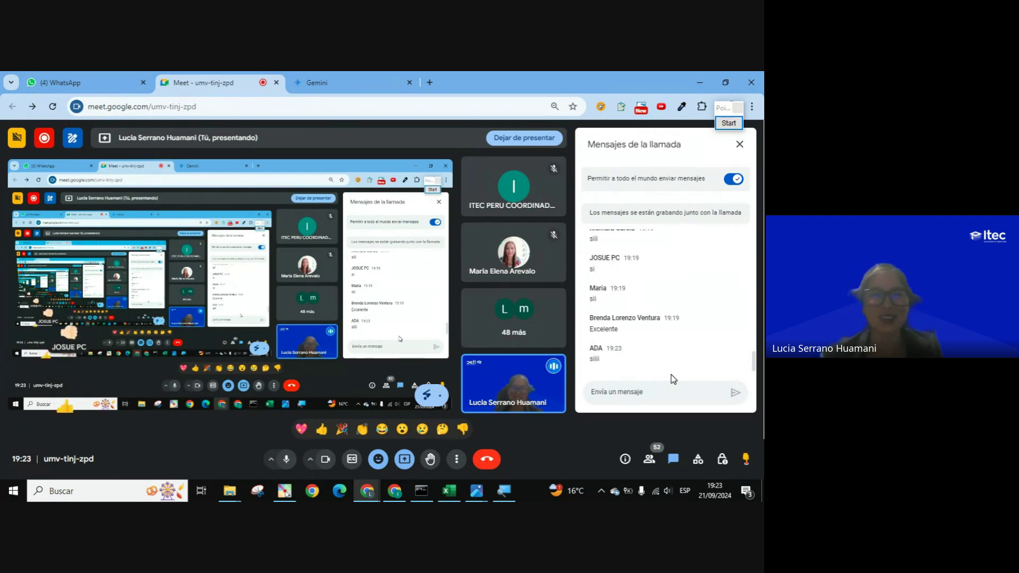
key("alt+Tab")
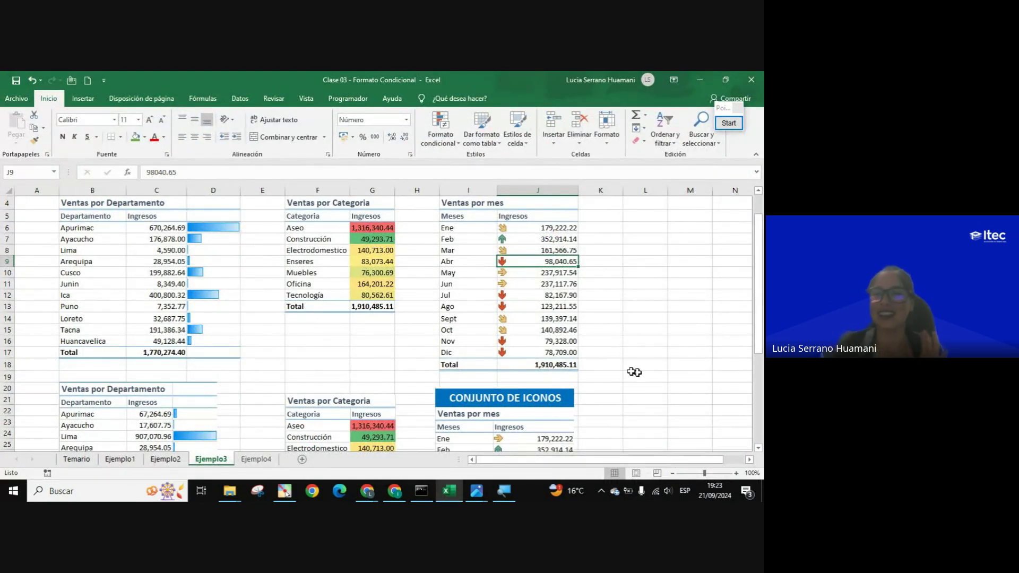
- Switch to the Ejemplo4 sheet and view the Control de Tareas task grid
left_click(252, 460)
left_click(183, 365)
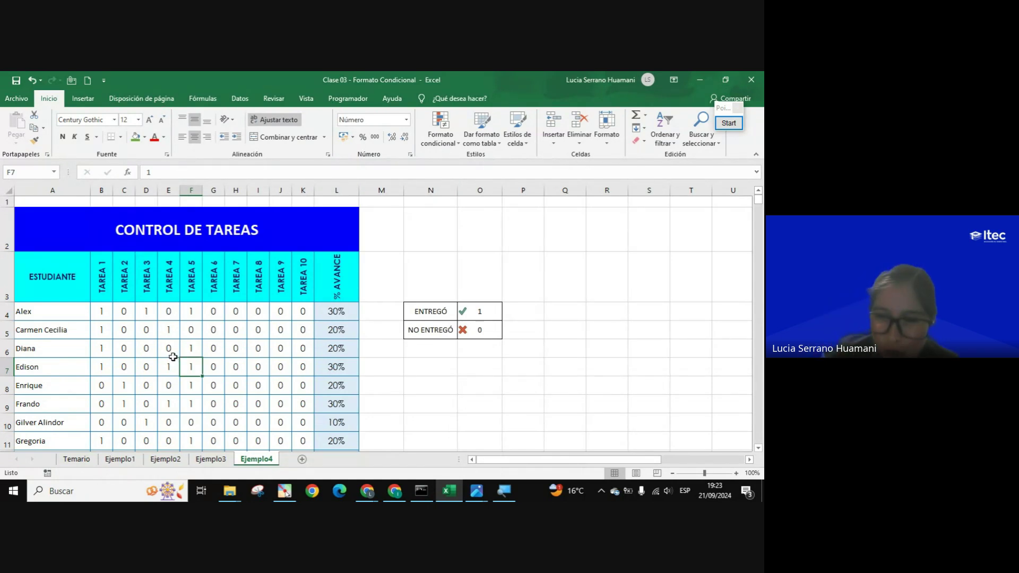
scroll(173, 358, "down", 1)
scroll(177, 355, "up", 1)
scroll(178, 355, "up", 1)
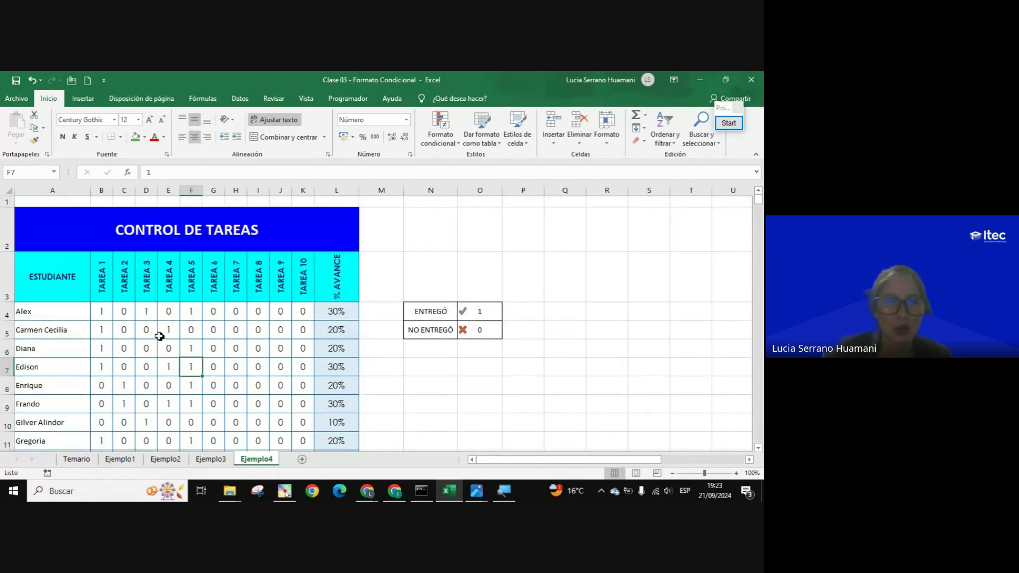
left_click_drag(101, 311, 303, 313)
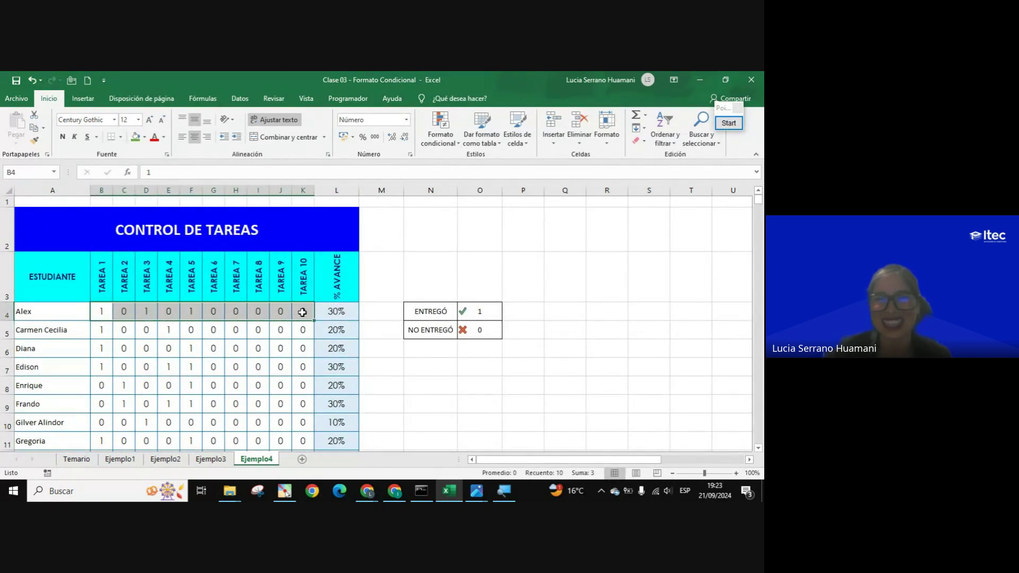
- Inspect the % progress formulas in column L, starting with Alex's row
left_click(328, 312)
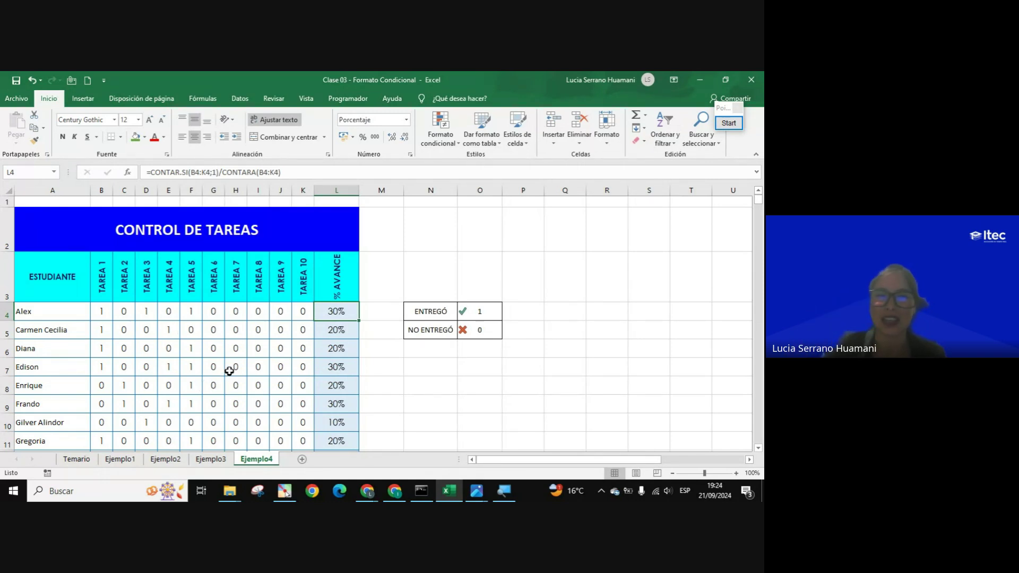
left_click(258, 330)
left_click(336, 313)
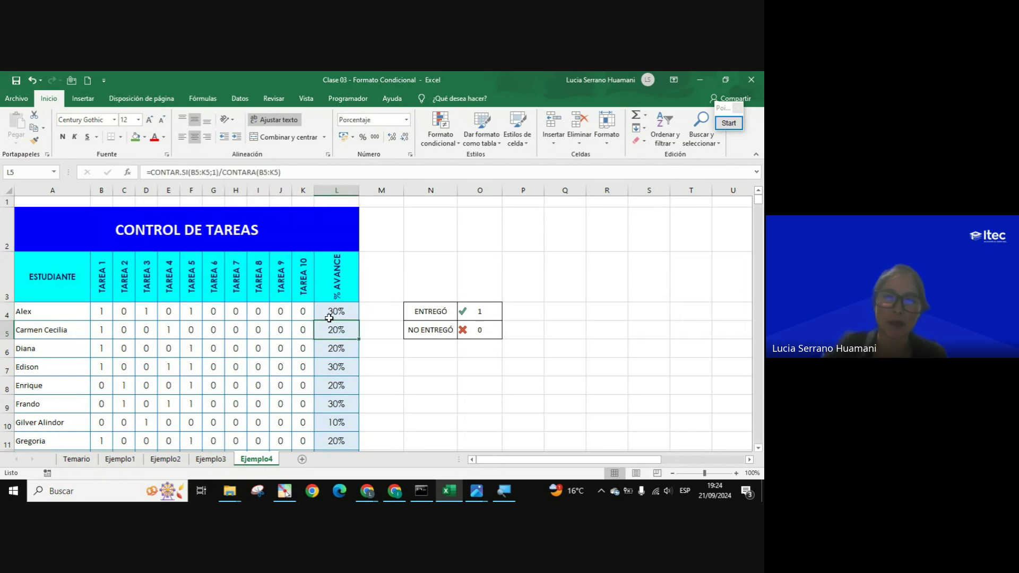
left_click(334, 348)
left_click(334, 384)
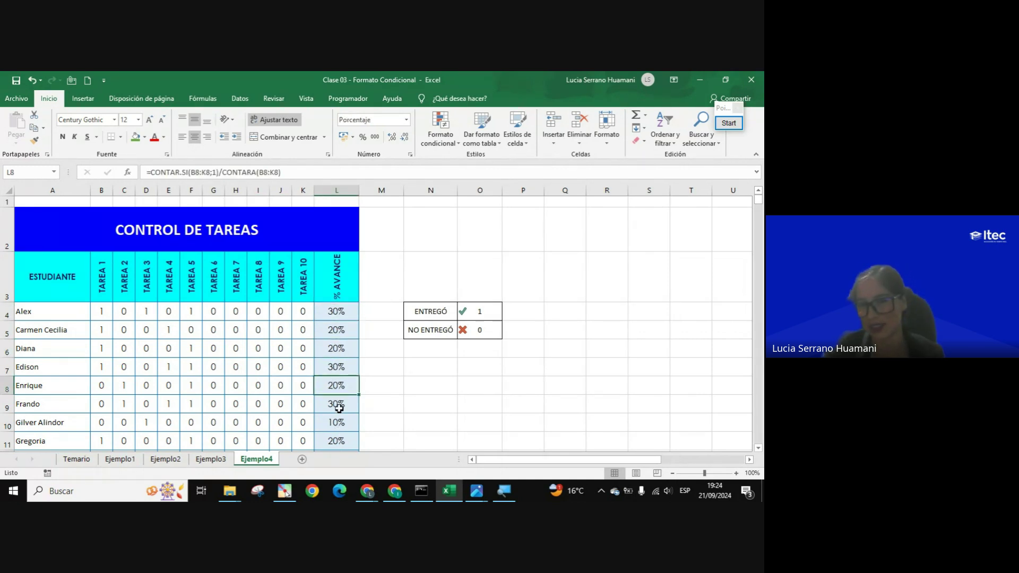
- Check the legend values: 1 behind the green check, 0 behind the red cross
left_click_drag(445, 319, 478, 332)
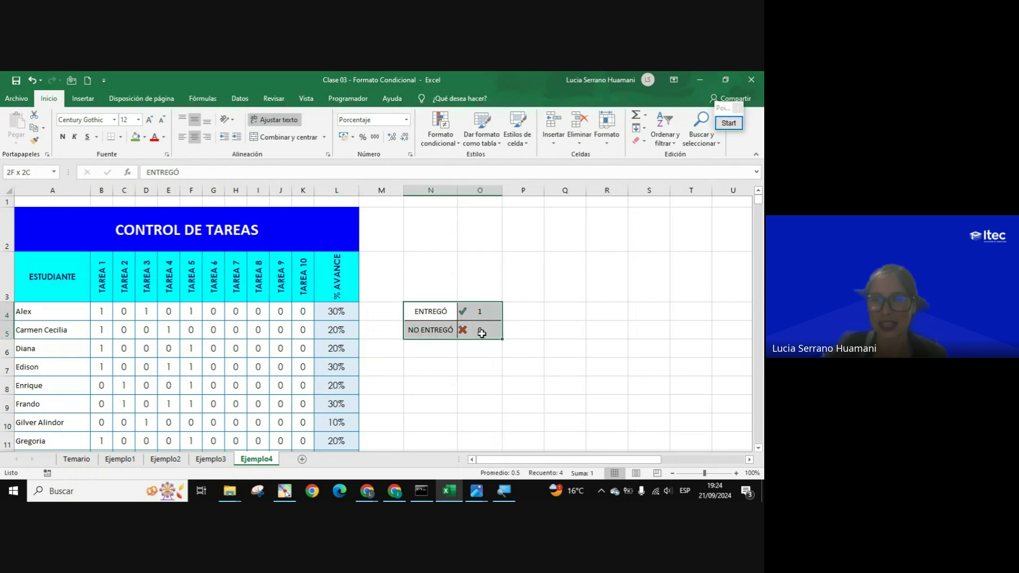
left_click(481, 317)
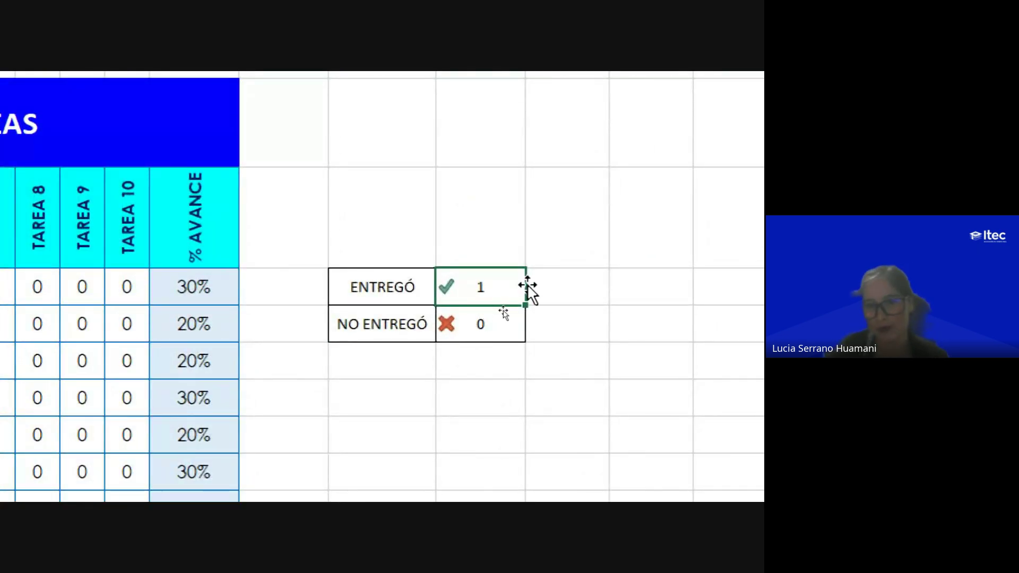
left_click(482, 327)
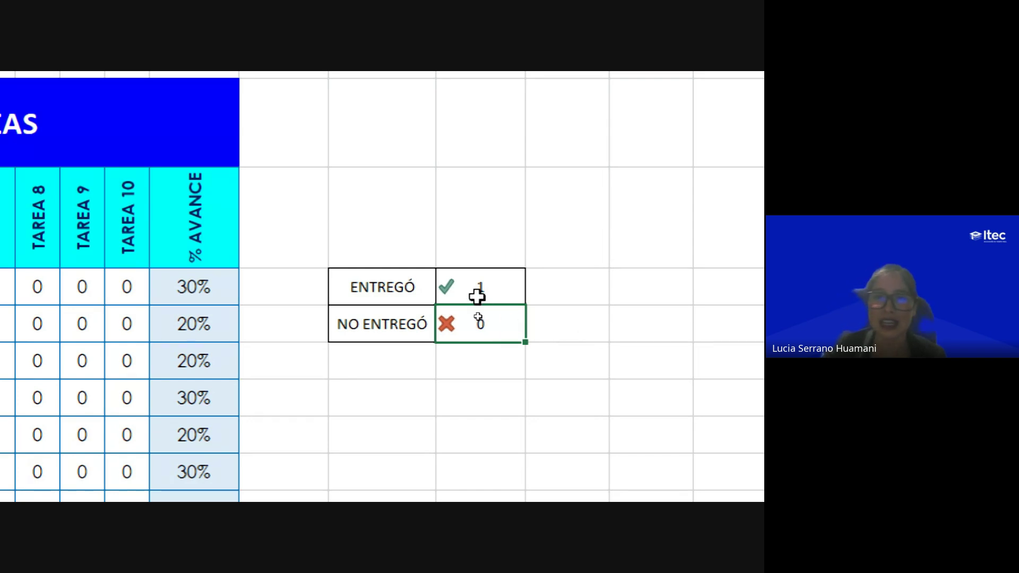
left_click(477, 294)
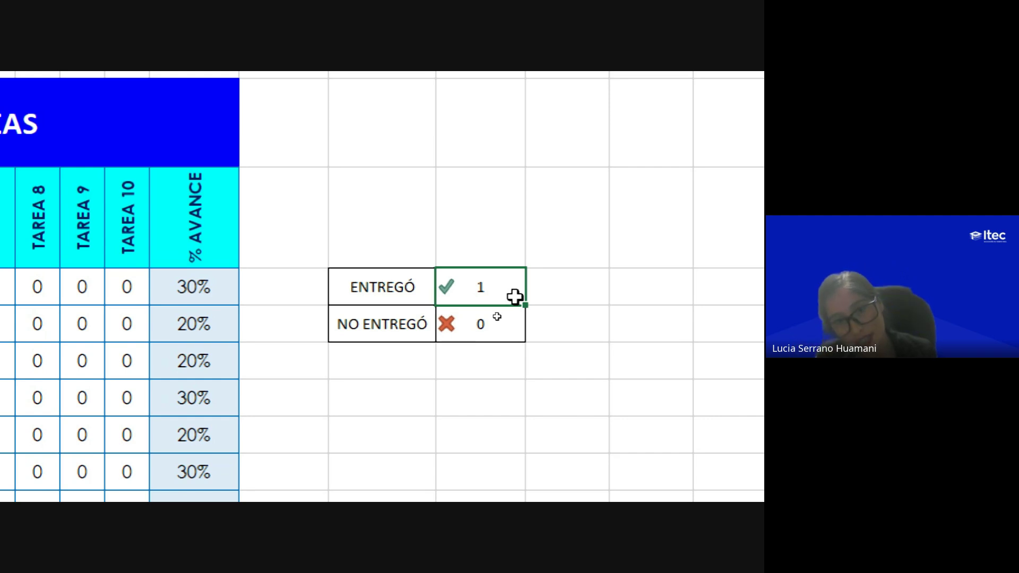
left_click(491, 328)
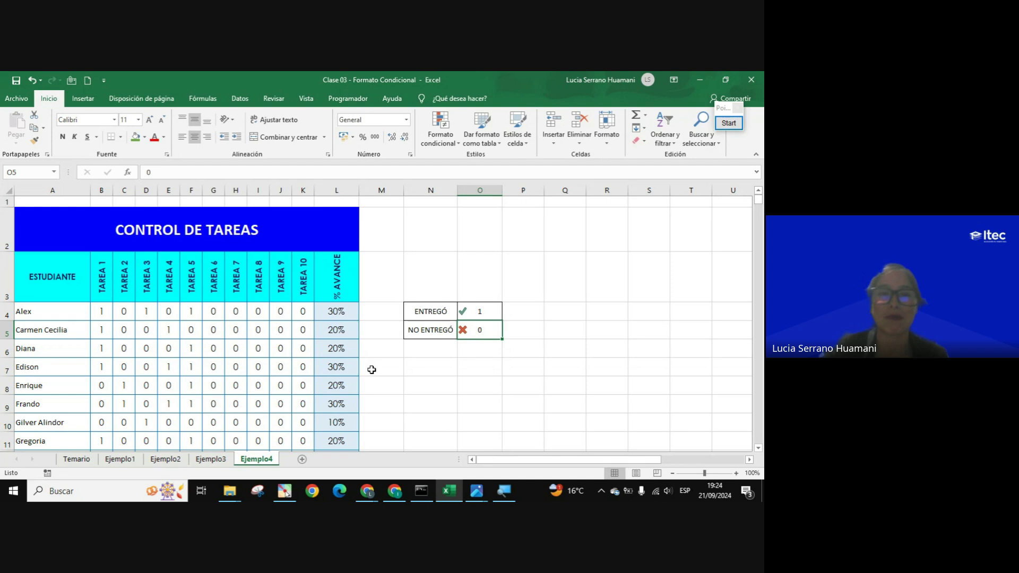
- Select the task values from B4 and apply the 3 símbolos (sin círculo) check-and-cross icon set
scroll(307, 366, "down", 1)
scroll(297, 366, "up", 1)
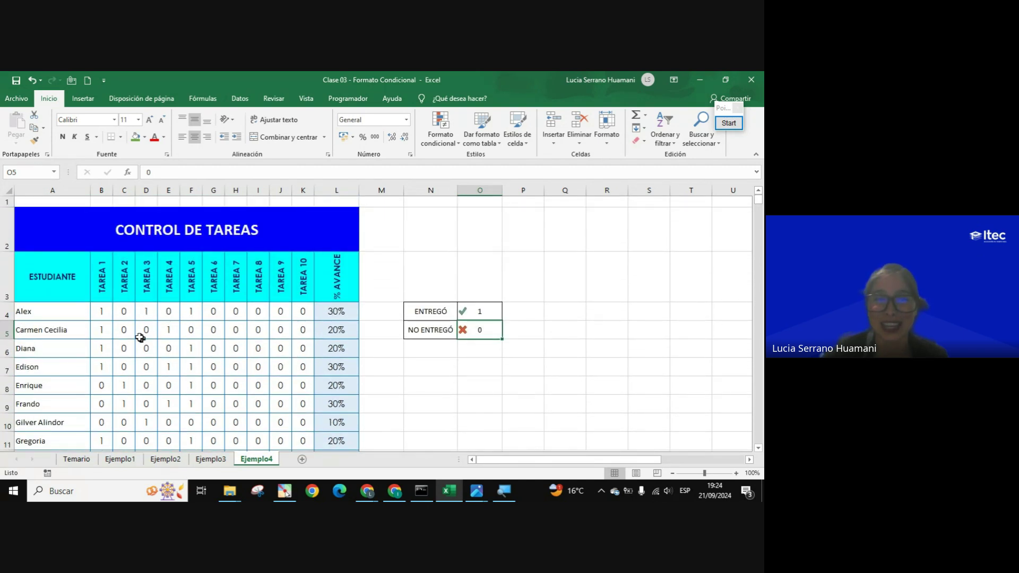
mouse_move(103, 312)
left_mouse_down()
mouse_move(282, 318)
mouse_move(300, 374)
left_mouse_up()
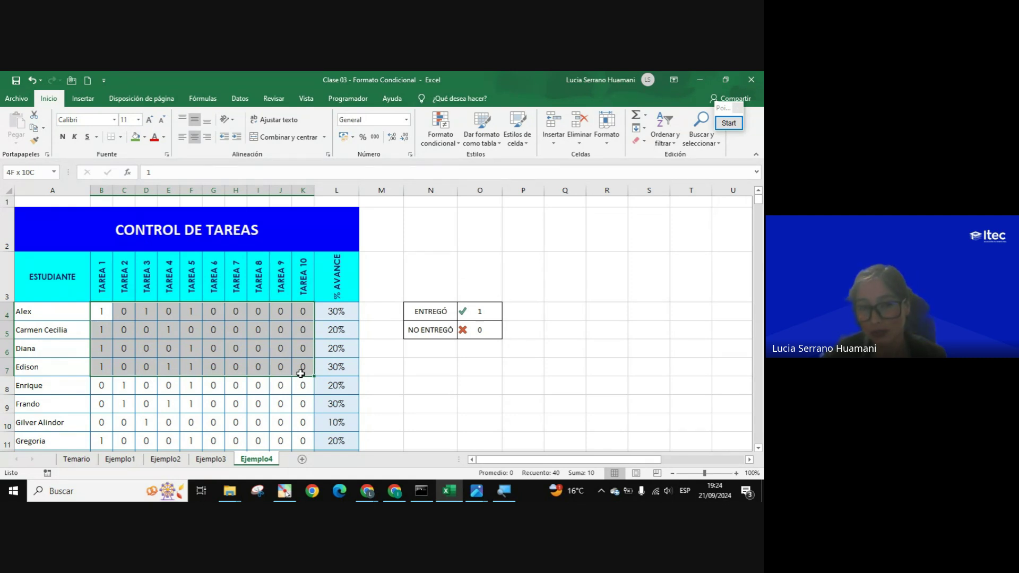
left_click(106, 312)
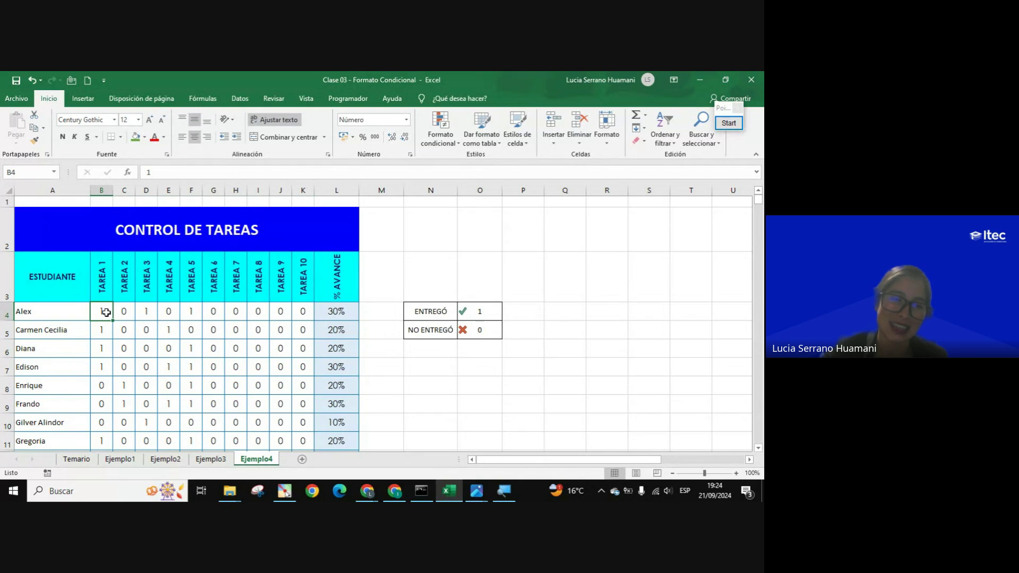
mouse_move(106, 312)
left_mouse_down()
mouse_move(296, 326)
mouse_move(291, 448)
mouse_move(303, 411)
left_mouse_up()
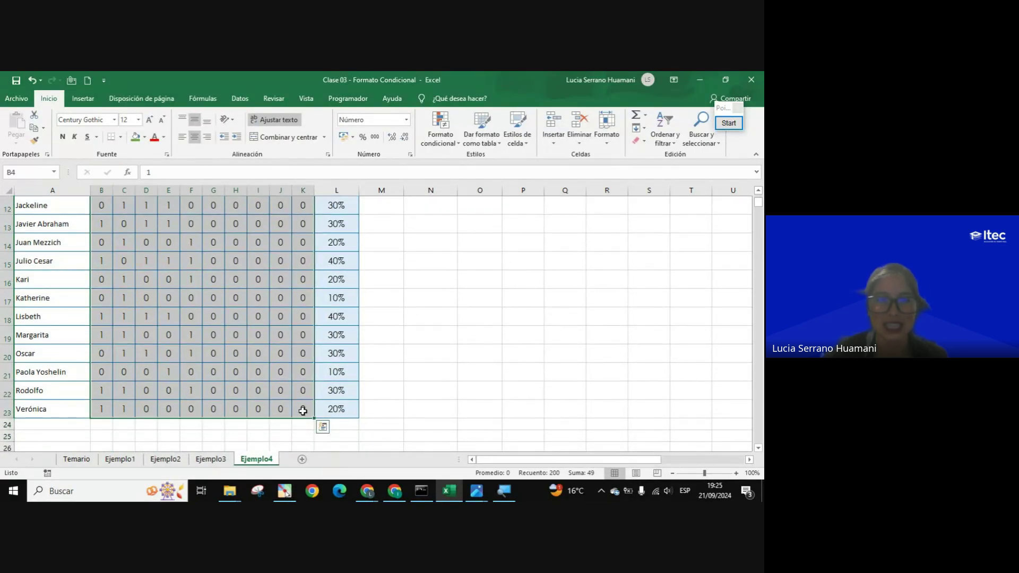
scroll(233, 408, "up", 3)
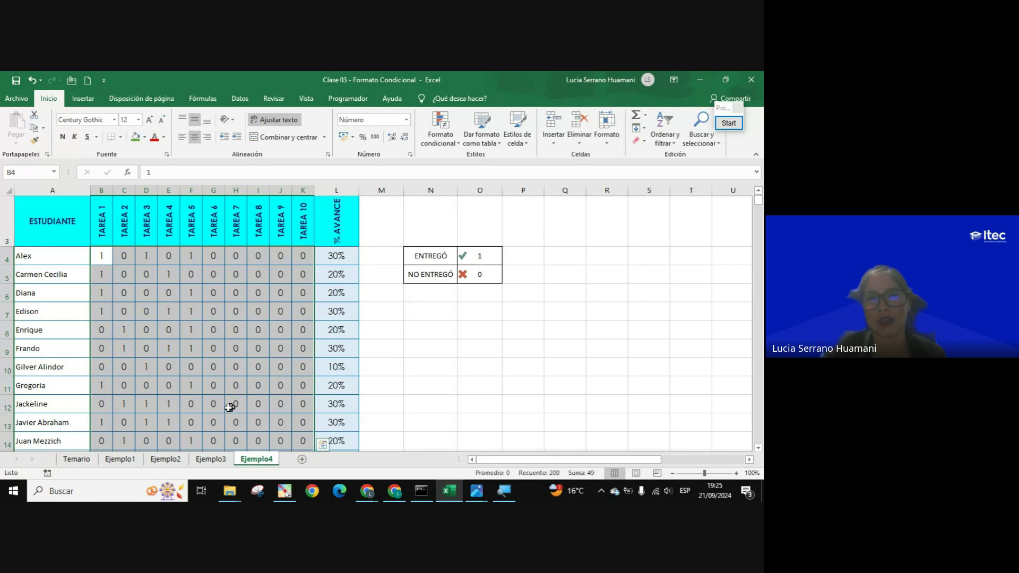
left_click(438, 140)
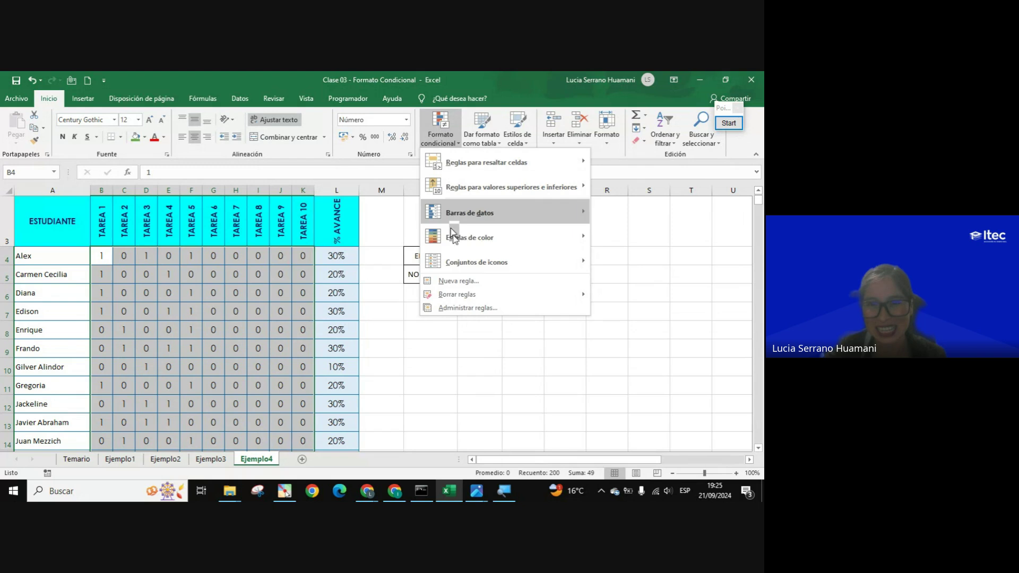
mouse_move(477, 262)
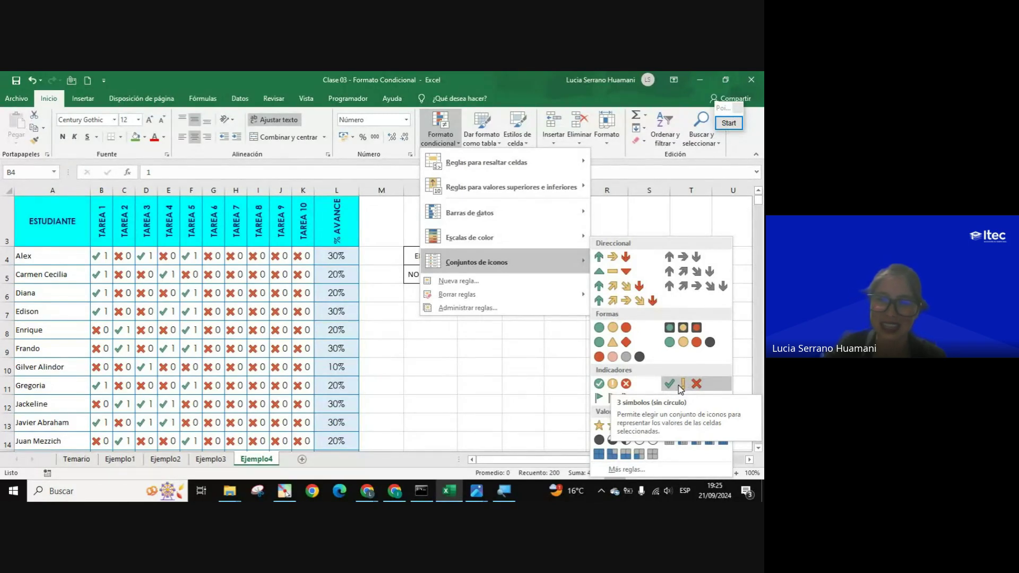
left_click(680, 385)
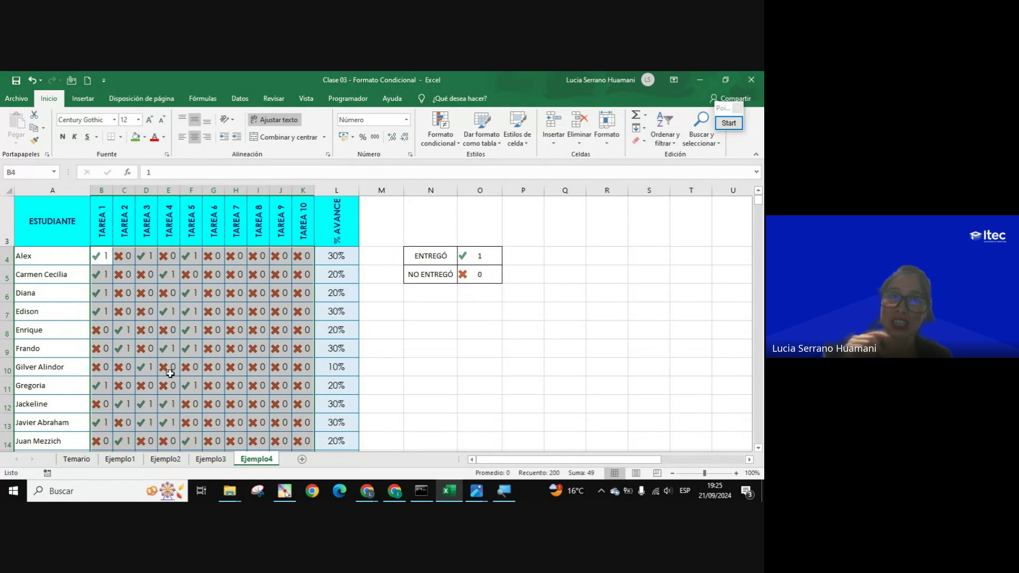
- Deselect to review the icons, then select B4:K23 from Alex's Tarea 1 to the last Tarea 10
left_click(197, 351)
scroll(244, 369, "down", 4)
scroll(249, 370, "up", 2)
scroll(251, 372, "up", 2)
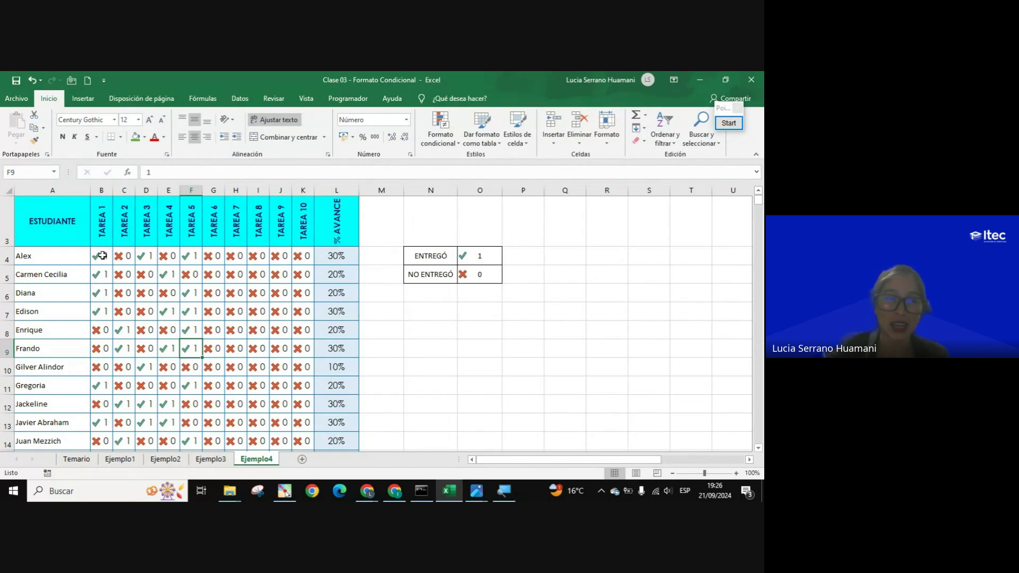
mouse_move(99, 255)
left_mouse_down()
mouse_move(300, 406)
mouse_move(301, 446)
left_mouse_up()
scroll(290, 360, "up", 2)
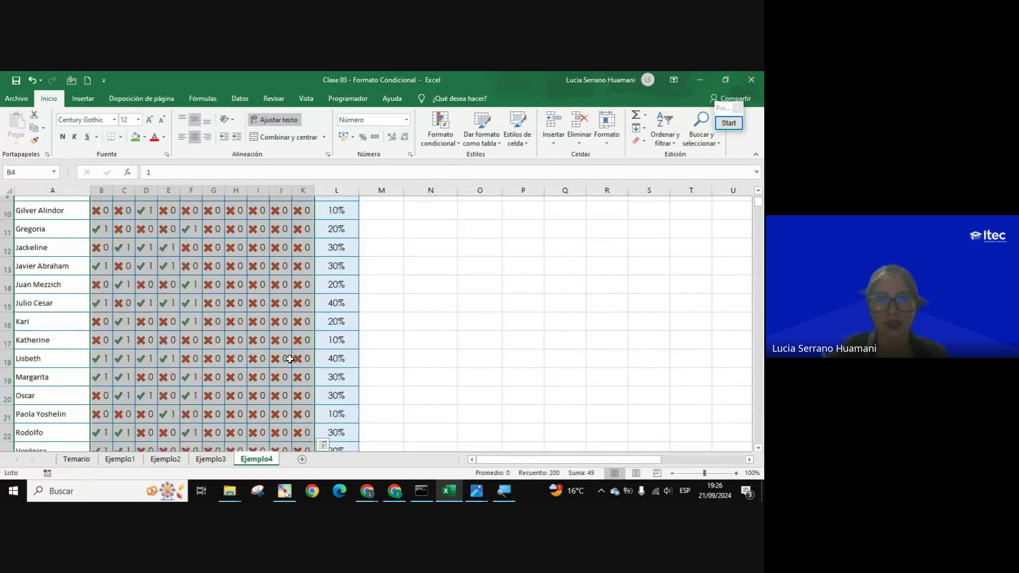
scroll(289, 360, "up", 1)
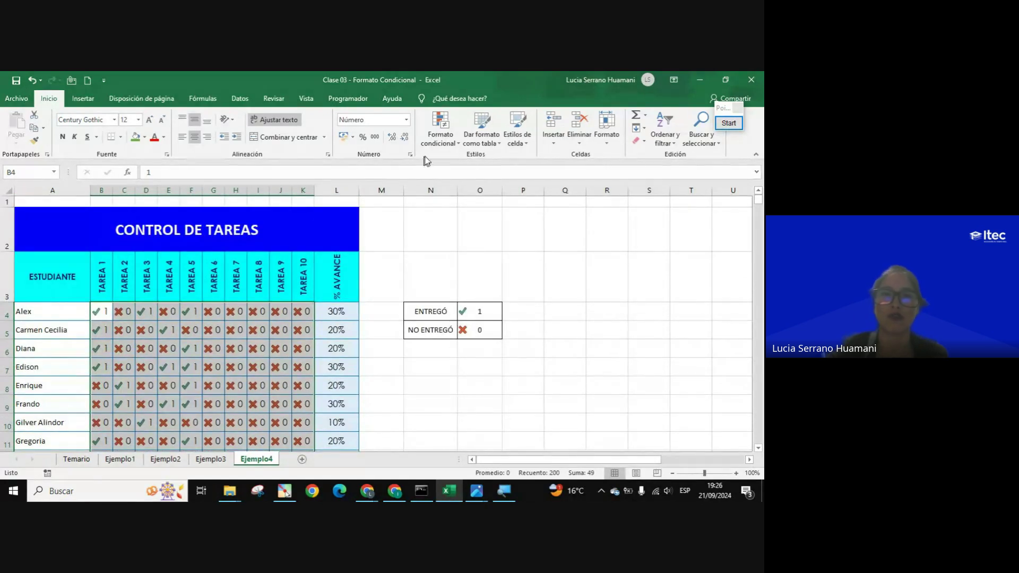
- Edit the Conjunto de iconos rule to tick Mostrar icono únicamente, hiding the 1 and 0 values
left_click(432, 139)
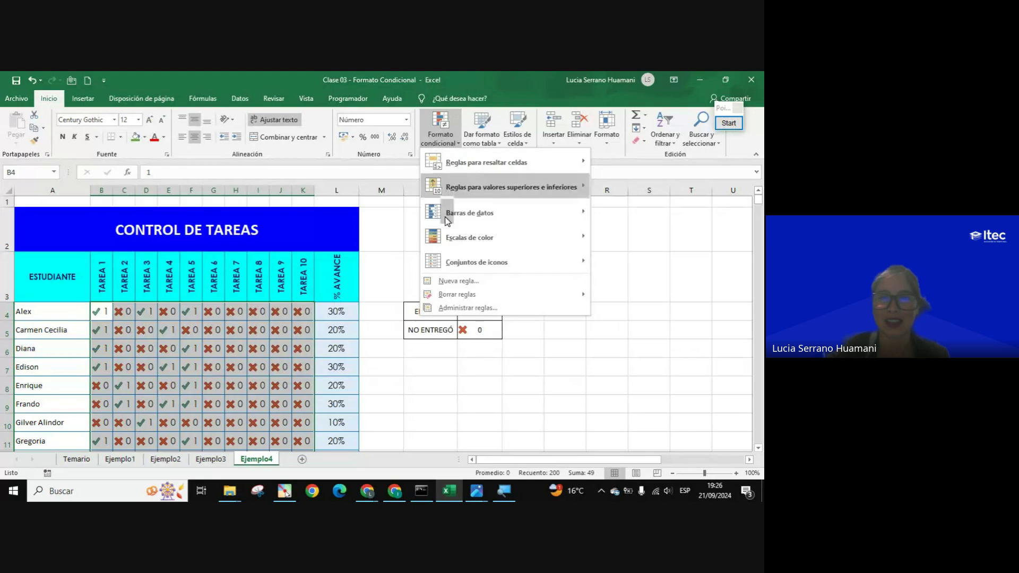
left_click(470, 310)
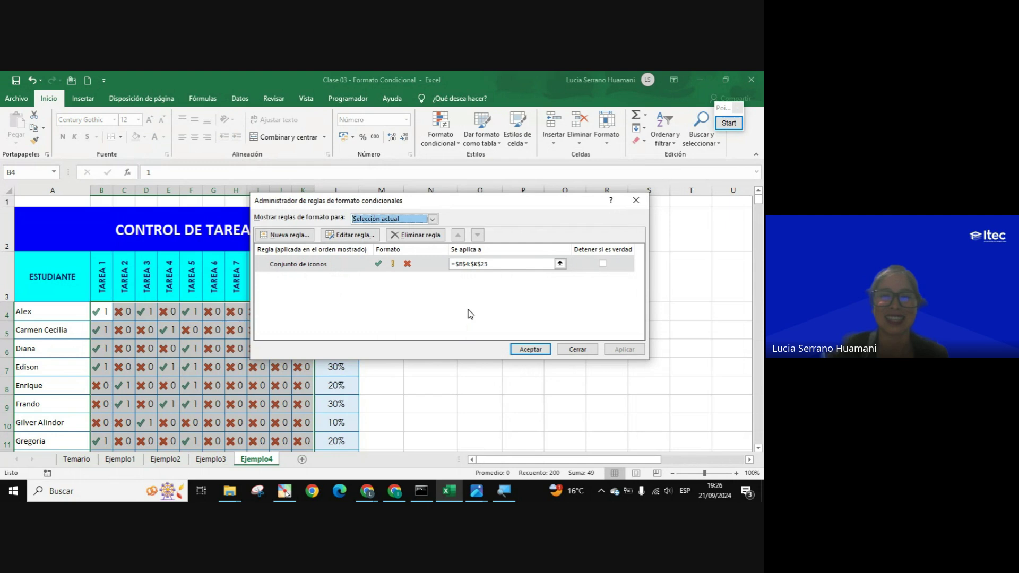
left_click(349, 268)
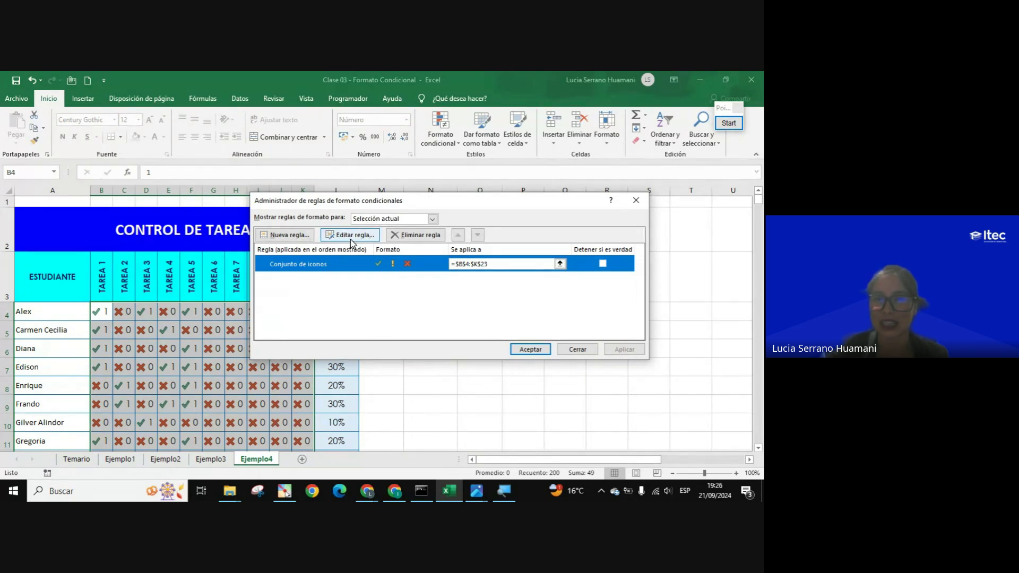
left_click(351, 239)
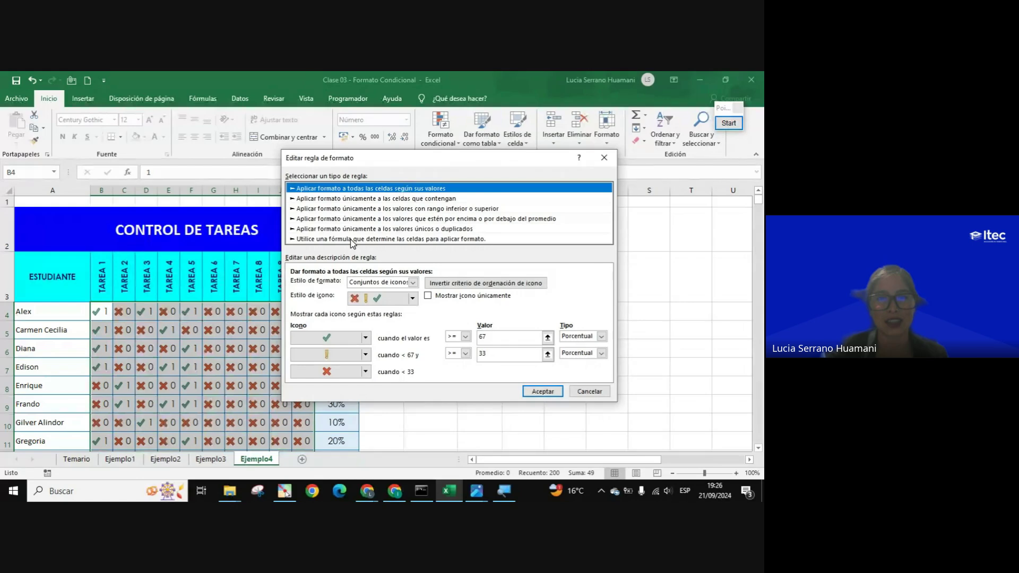
left_click(428, 298)
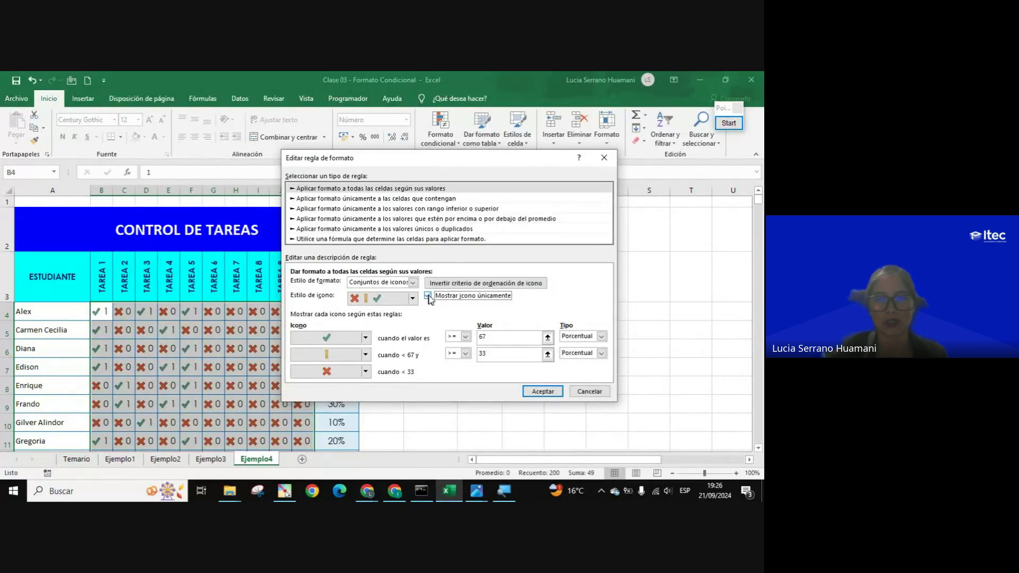
left_click(545, 392)
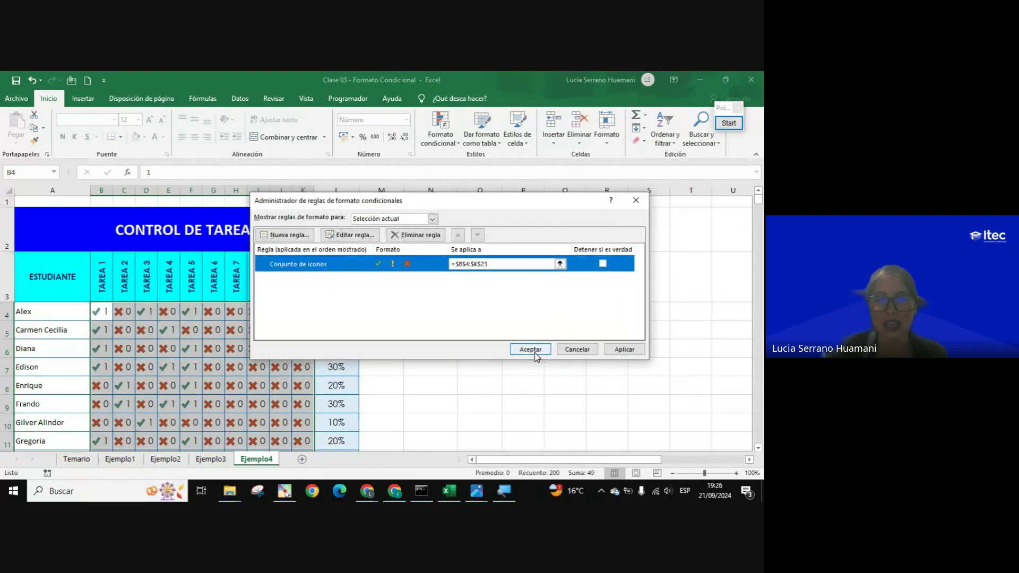
left_click(530, 349)
left_click(281, 367)
scroll(391, 400, "down", 1)
- Enter 1 in Alex's Tarea 4 cell E4
scroll(391, 399, "down", 1)
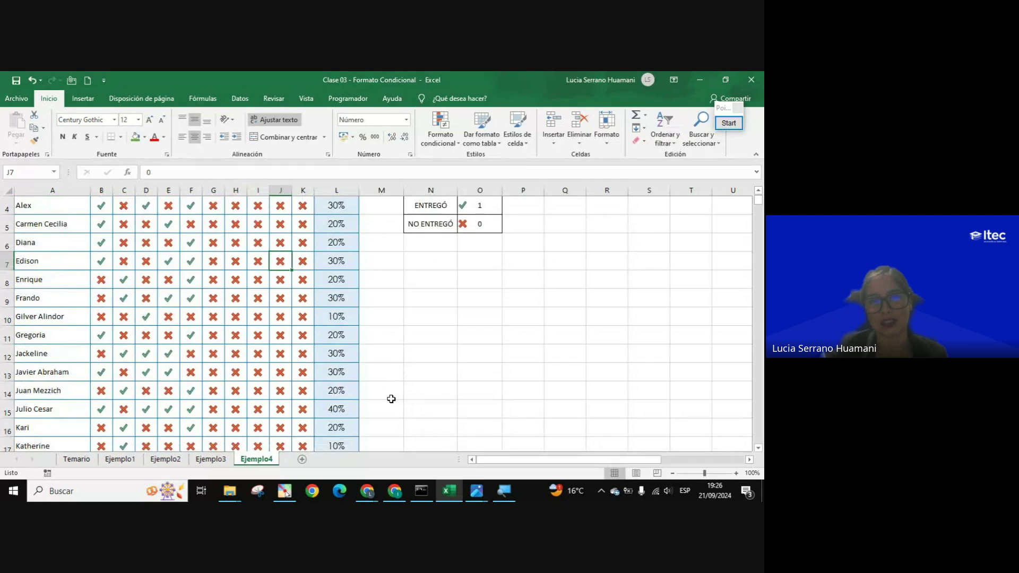
scroll(391, 399, "up", 2)
left_click(258, 404)
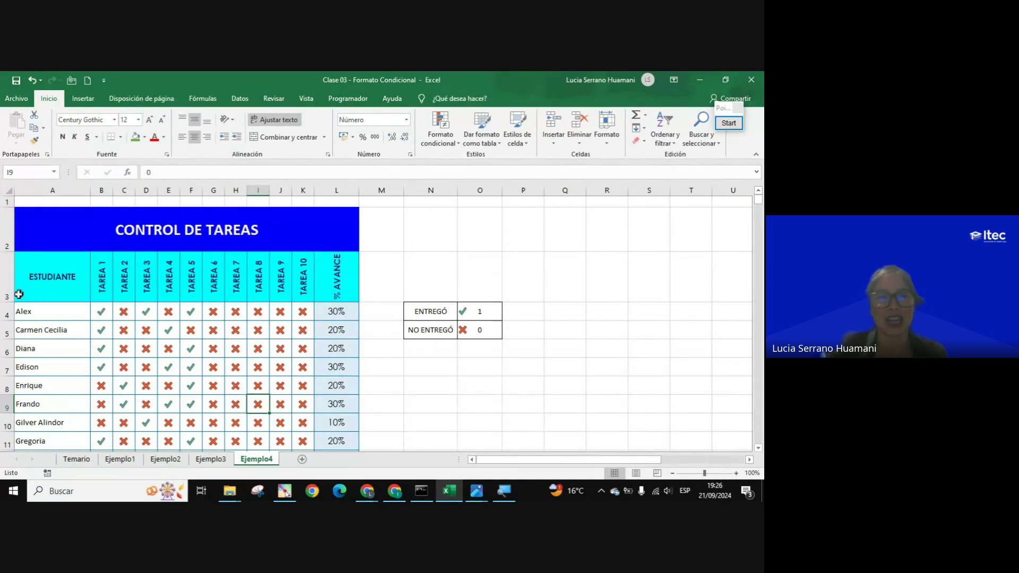
left_click(162, 313)
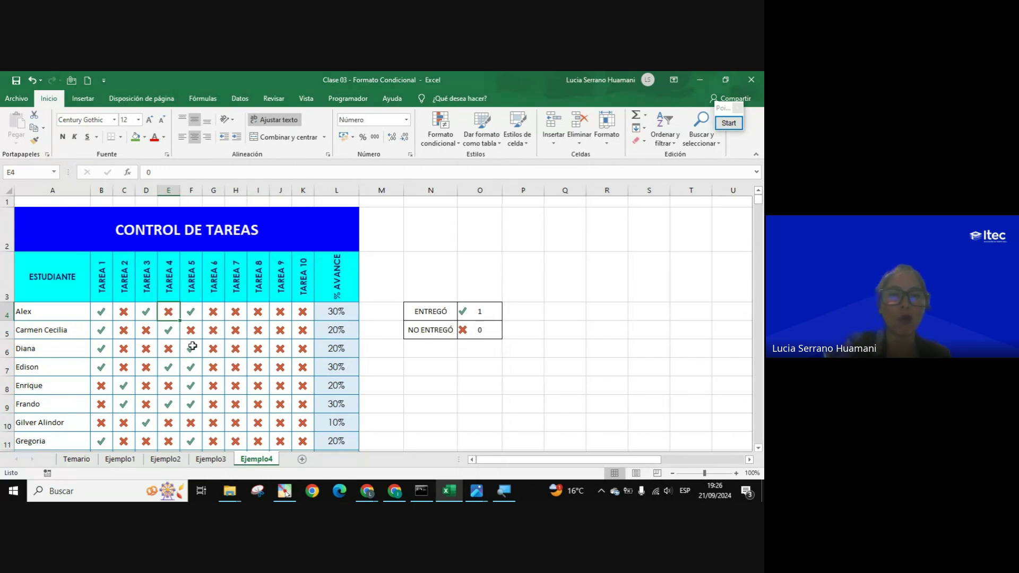
type("1")
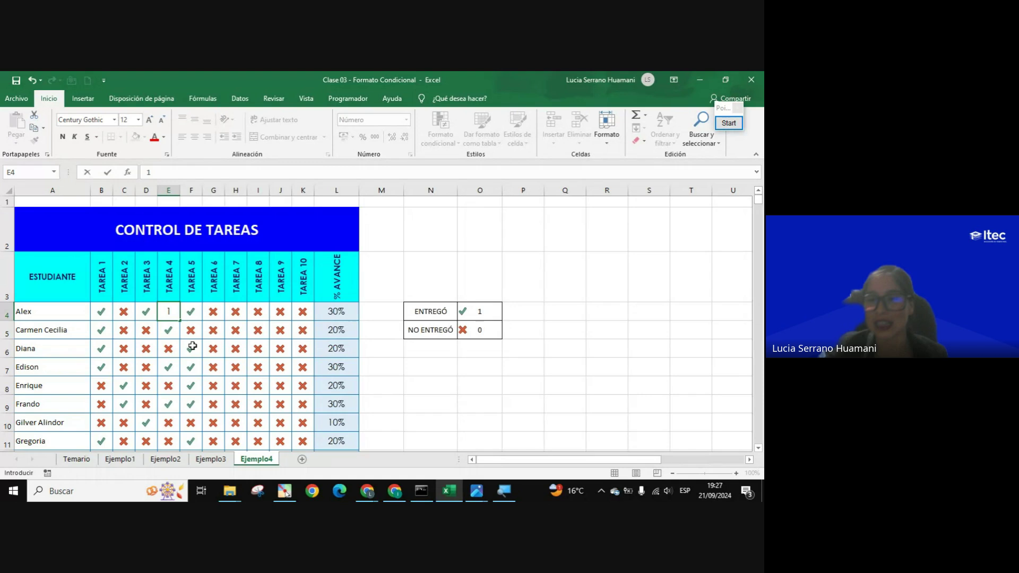
key("ctrl+Return")
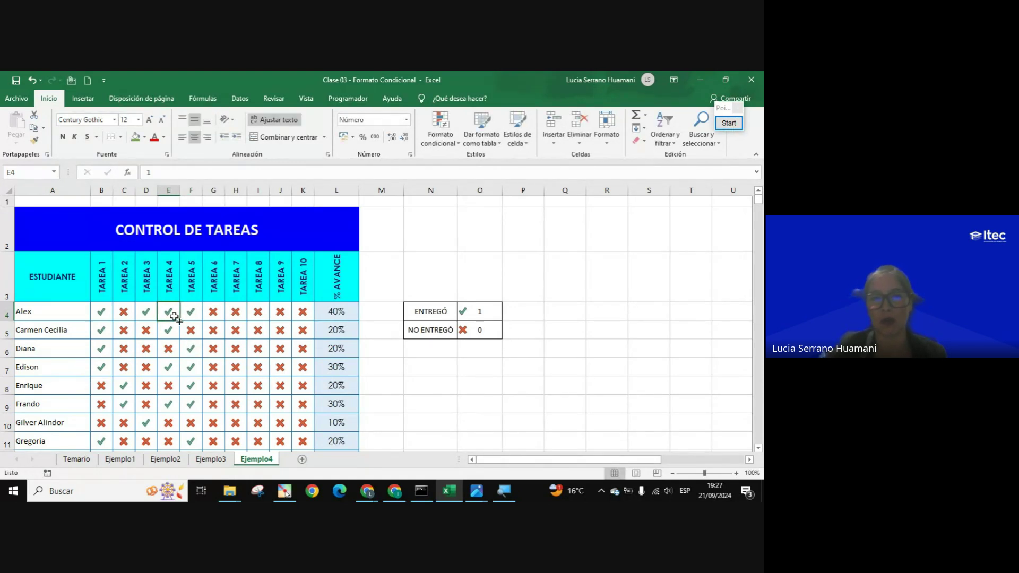
- Enter 1 in C4 and G4, marking Alex's Tarea 2 and Tarea 6 as delivered
left_click(129, 316)
type("1")
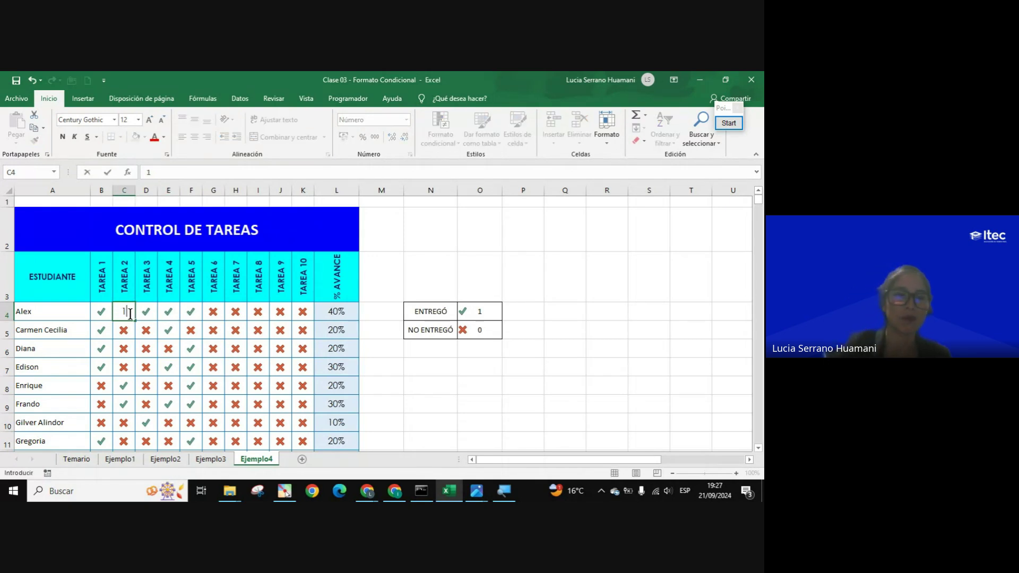
left_click(206, 313)
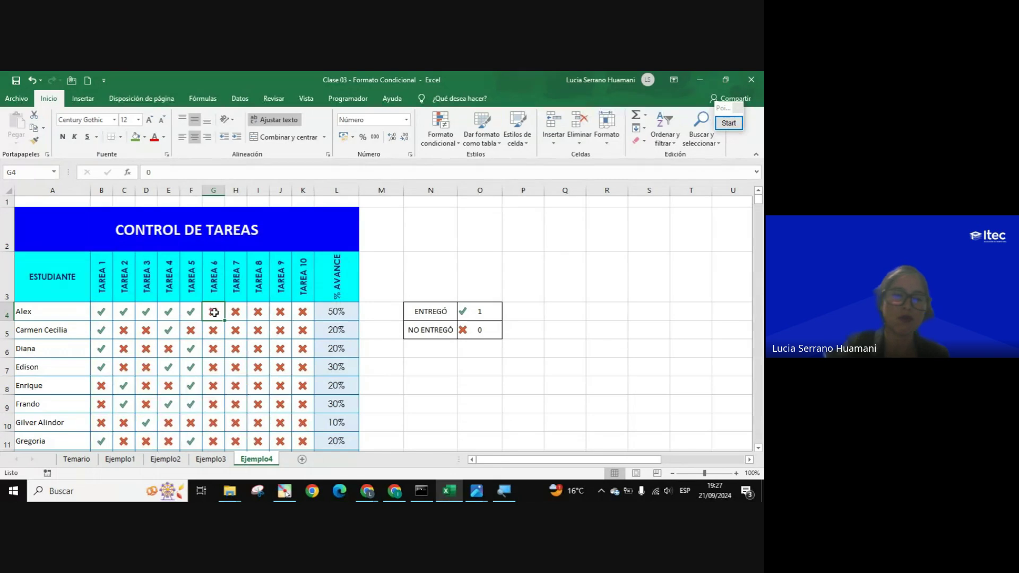
type("1")
key("Return")
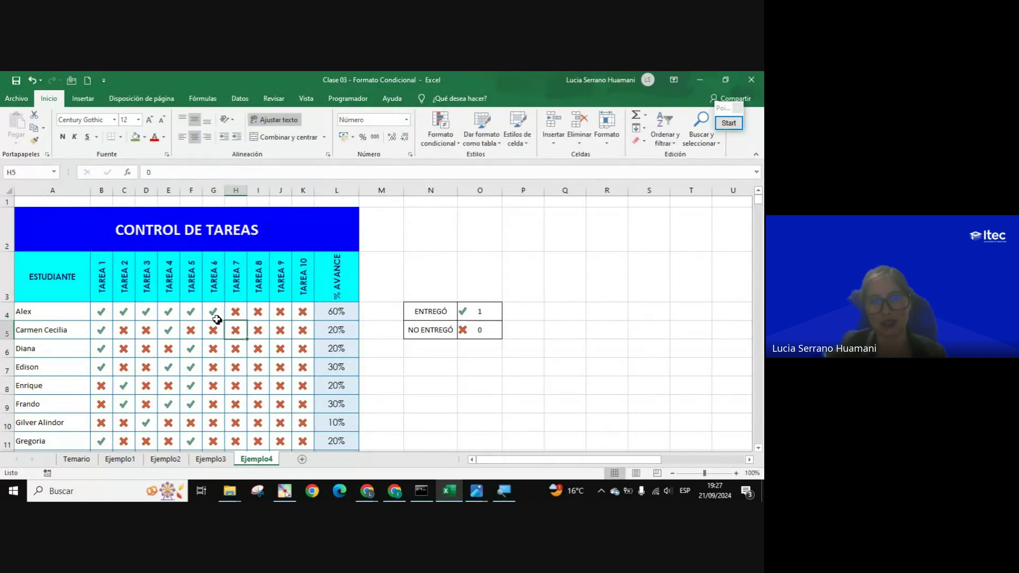
left_click(207, 309)
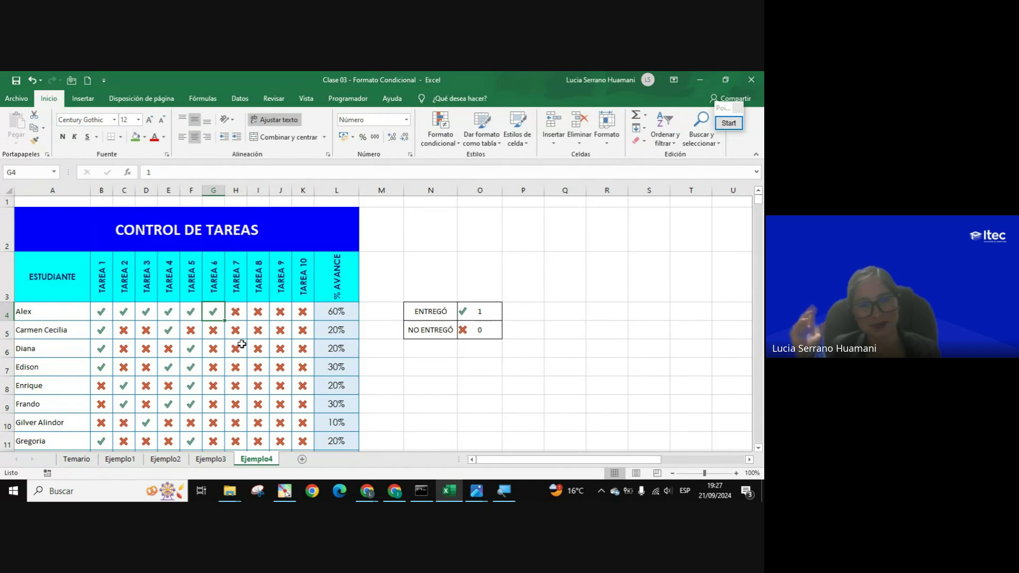
- Change E4 back to 0 so Alex's Tarea 4 shows as not delivered
left_click(173, 316)
type("0")
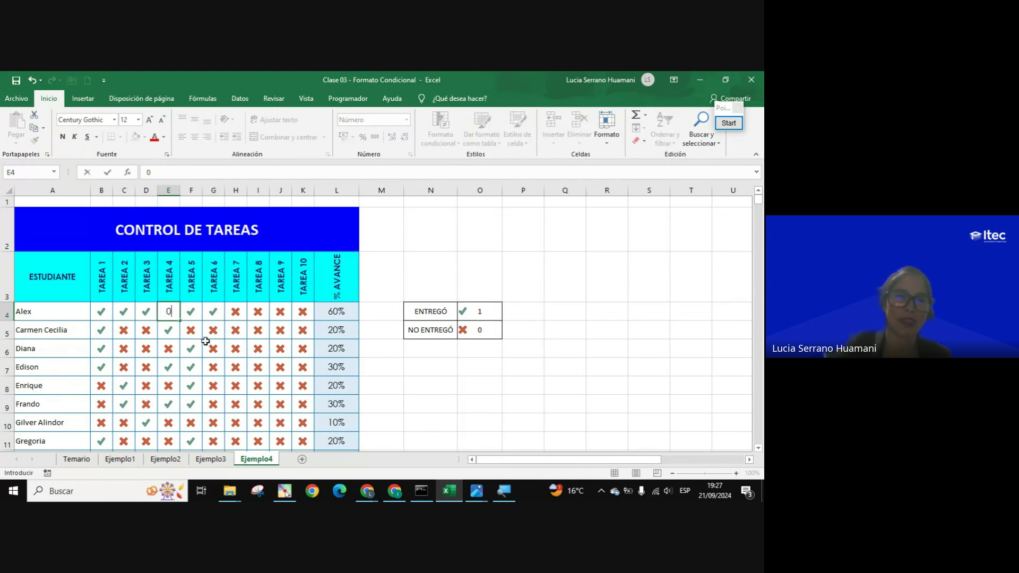
key("Return")
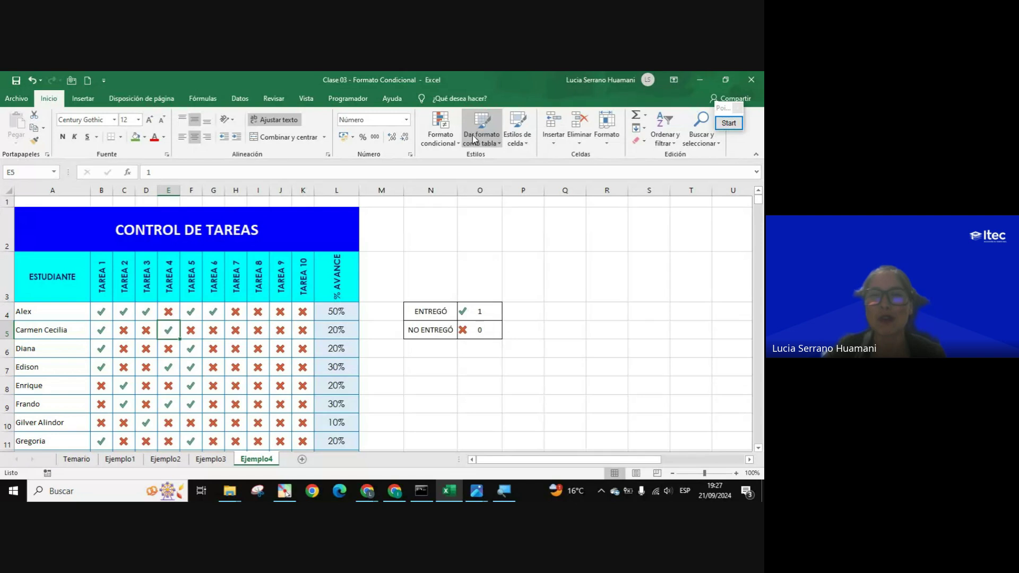
- Open and discard a new highlight-cells rule, then bring up the Google Meet window in Chrome
left_click(448, 135)
mouse_move(487, 162)
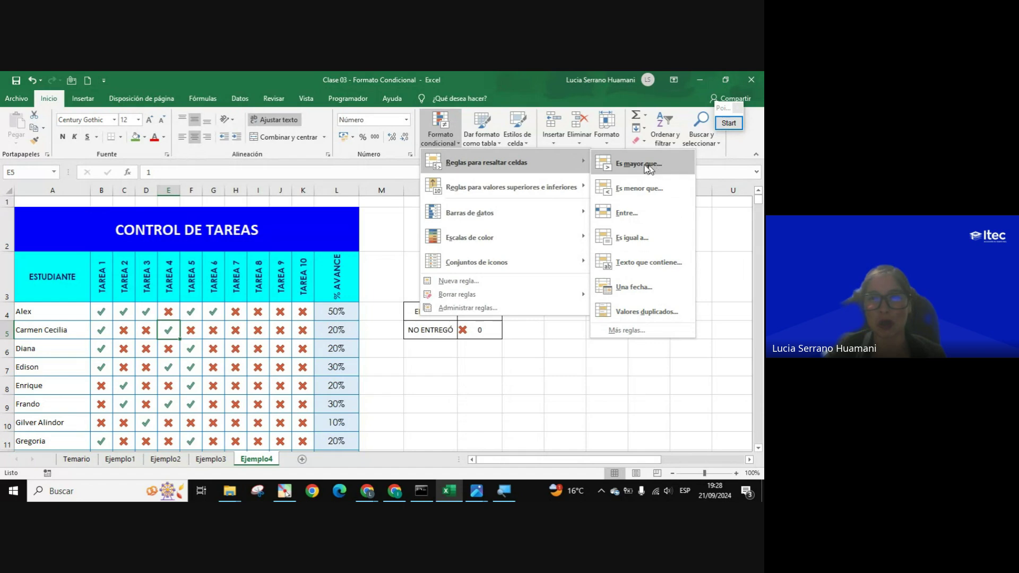
left_click(630, 335)
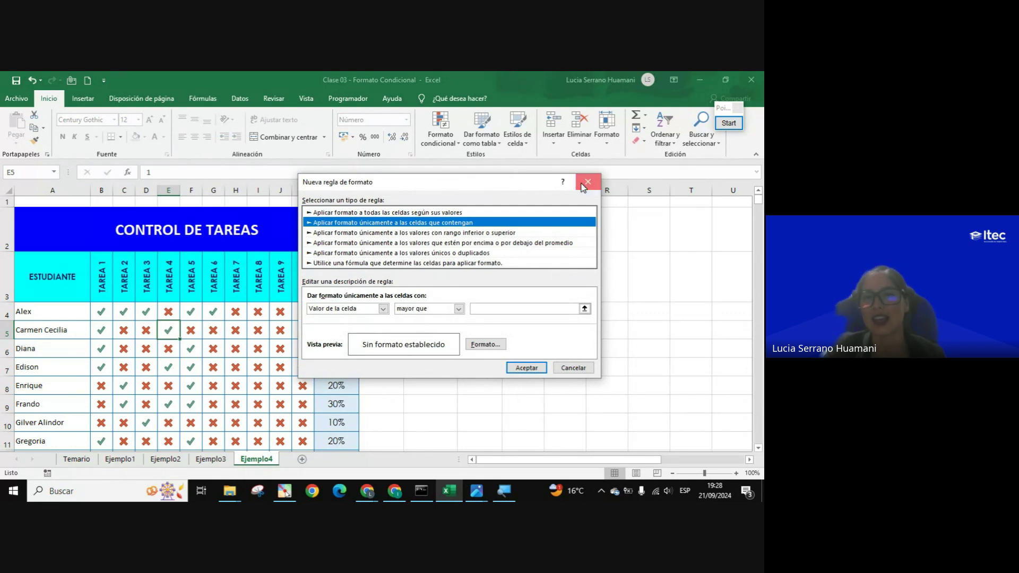
left_click(589, 181)
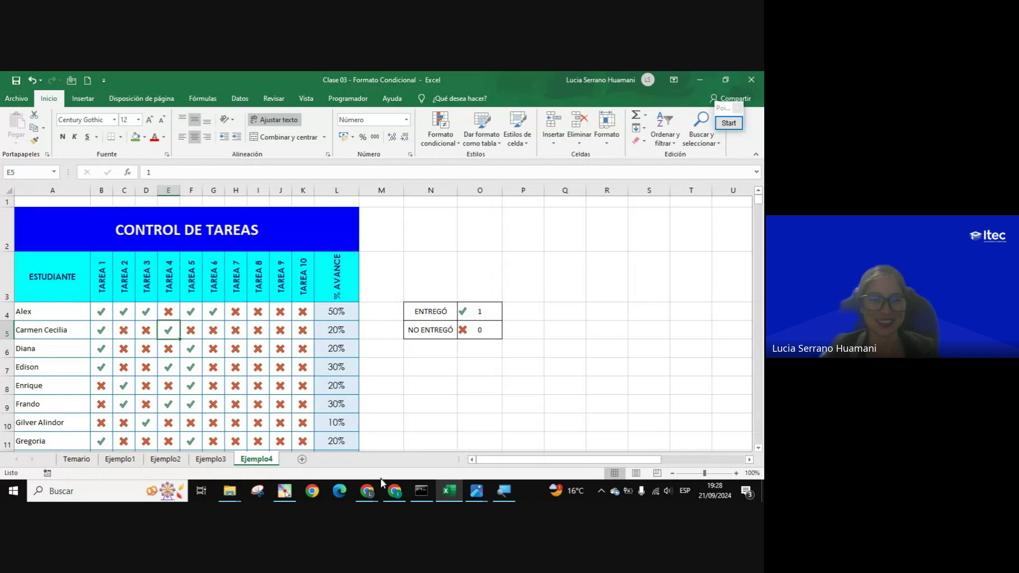
mouse_move(367, 491)
left_click(327, 425)
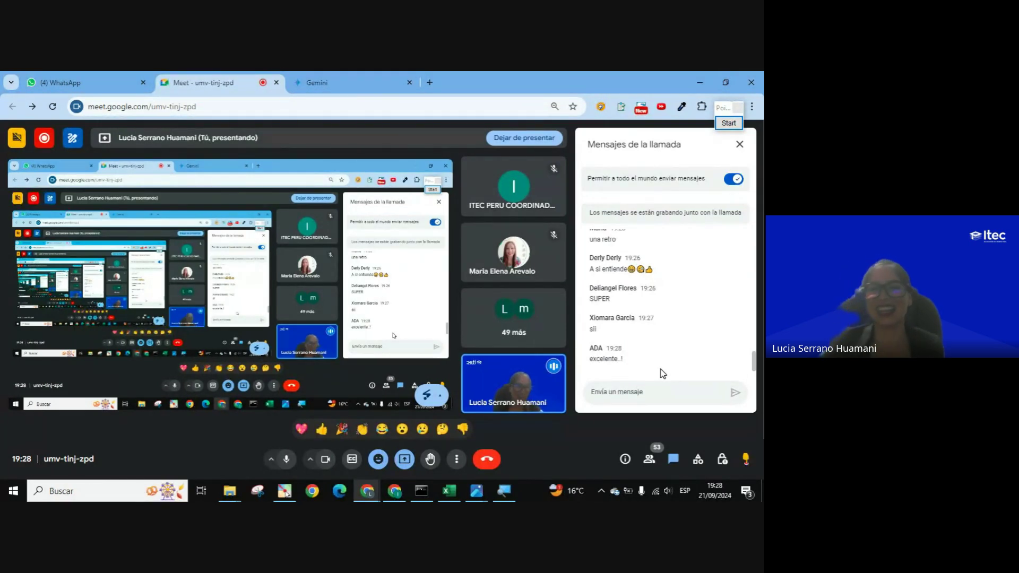
scroll(697, 321, "up", 1)
scroll(691, 329, "down", 1)
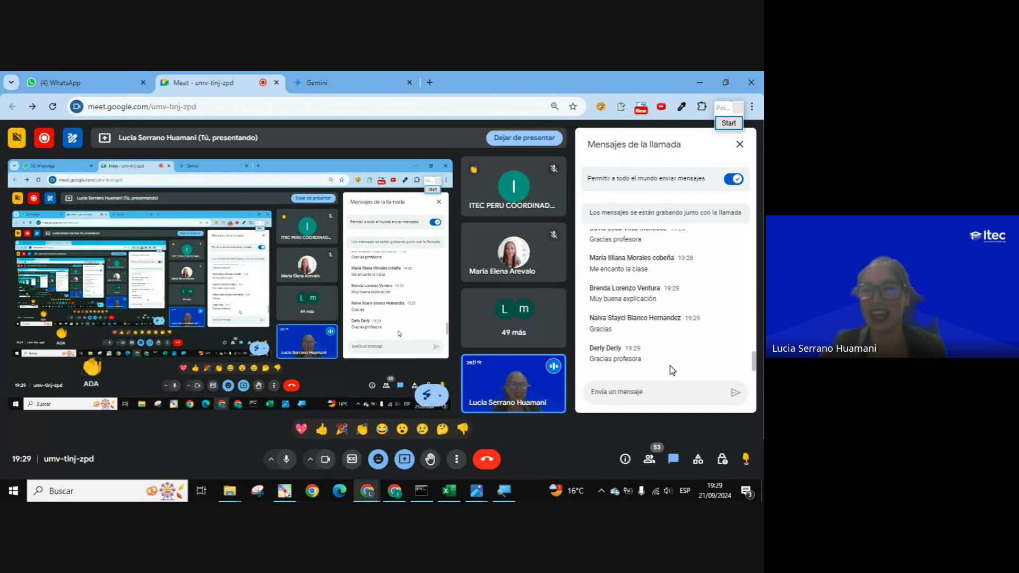
scroll(671, 370, "up", 1)
scroll(672, 370, "up", 1)
scroll(672, 369, "up", 1)
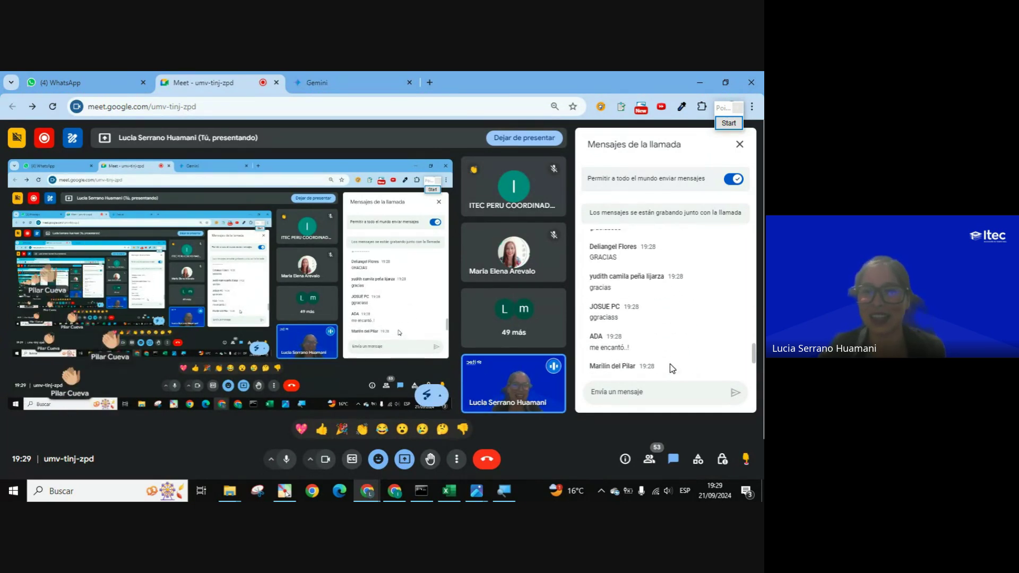
scroll(669, 363, "down", 2)
scroll(667, 362, "down", 1)
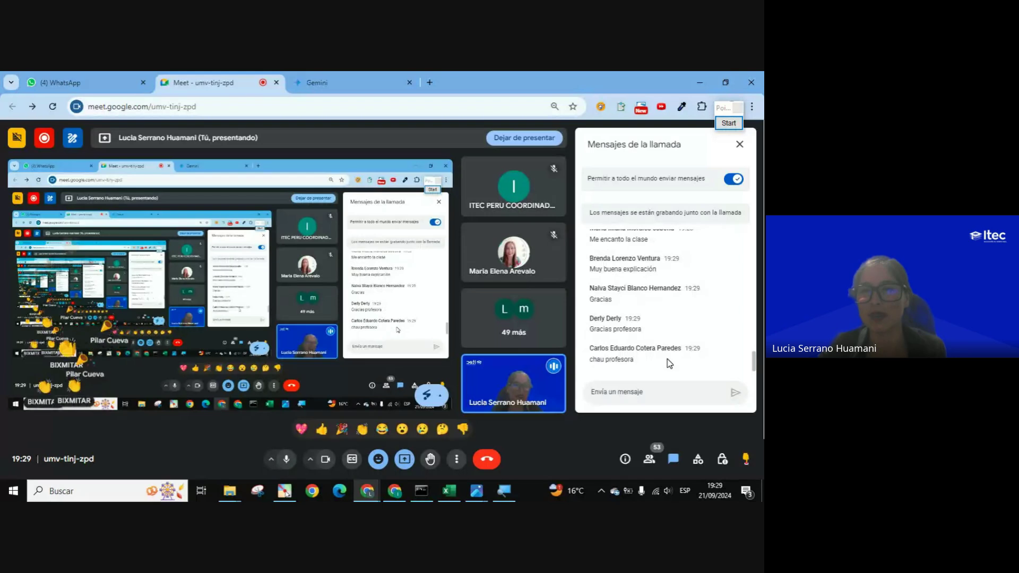
scroll(668, 361, "up", 2)
scroll(664, 355, "down", 2)
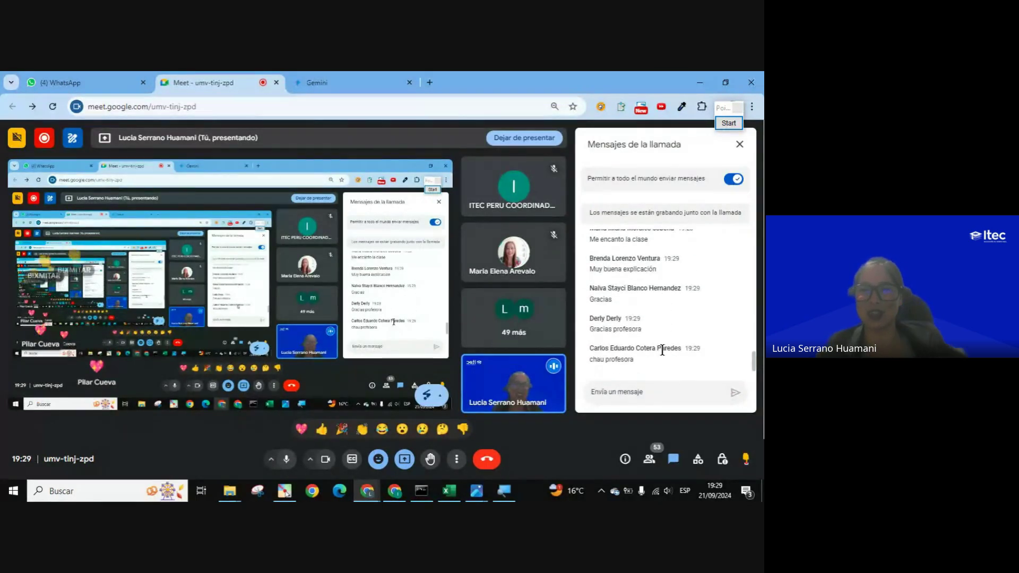